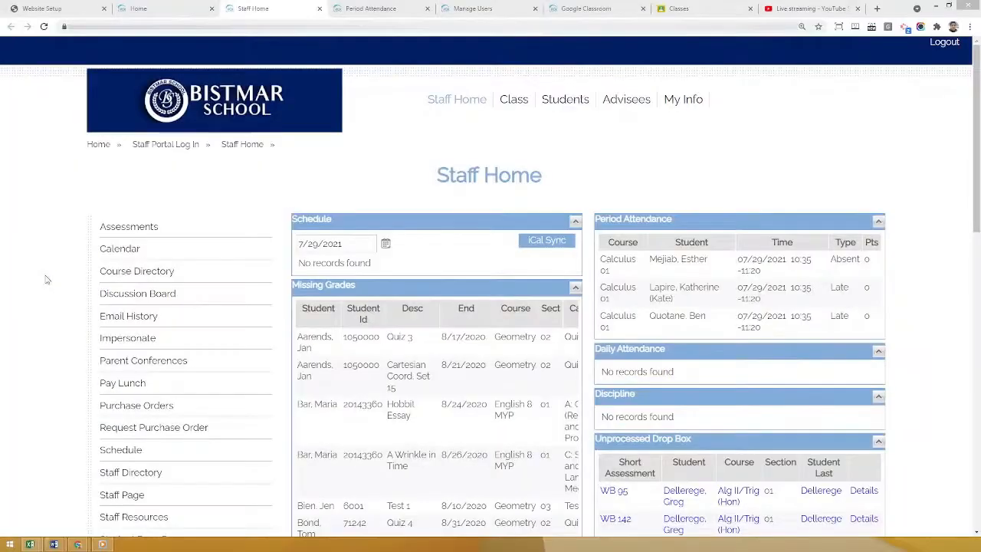
Examine the Staff Home page's side links and its schedule, grades, attendance, drop box and purchase order sections, and view the Period Attendance page.
{"action": "scroll", "coordinate": [44, 265], "scroll_direction": "down", "scroll_amount": 1}
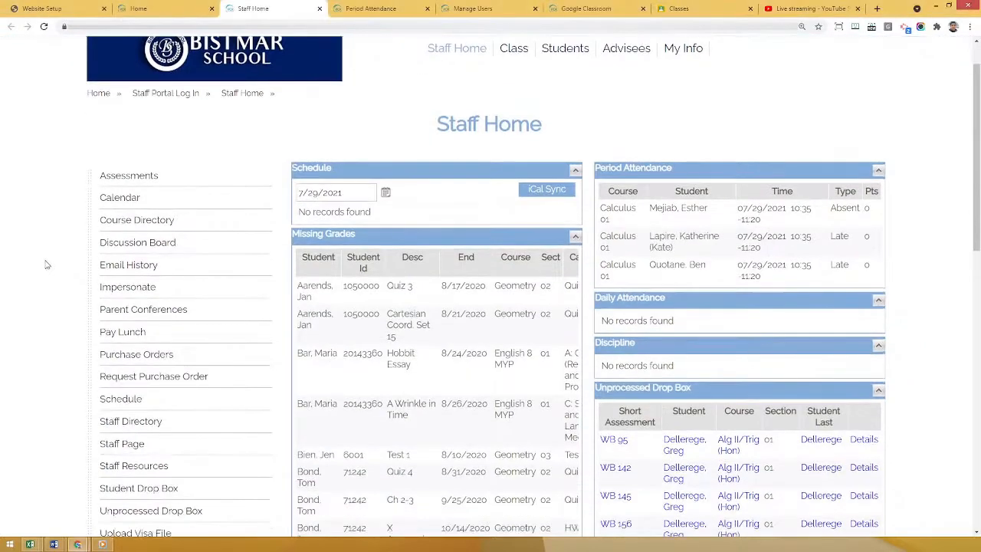
{"action": "scroll", "coordinate": [47, 255], "scroll_direction": "up", "scroll_amount": 1}
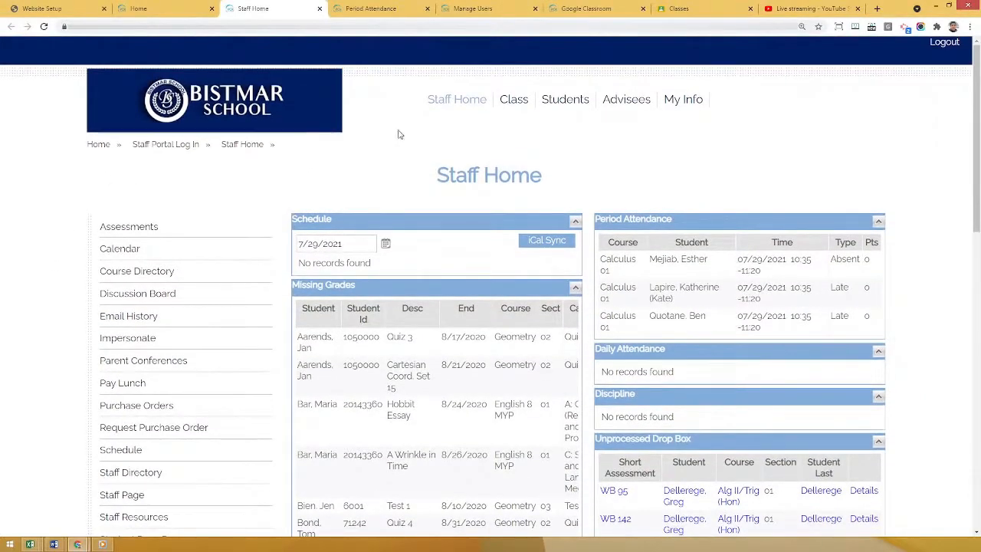
{"action": "left_click_drag", "start_coordinate": [977, 147], "coordinate": [978, 181]}
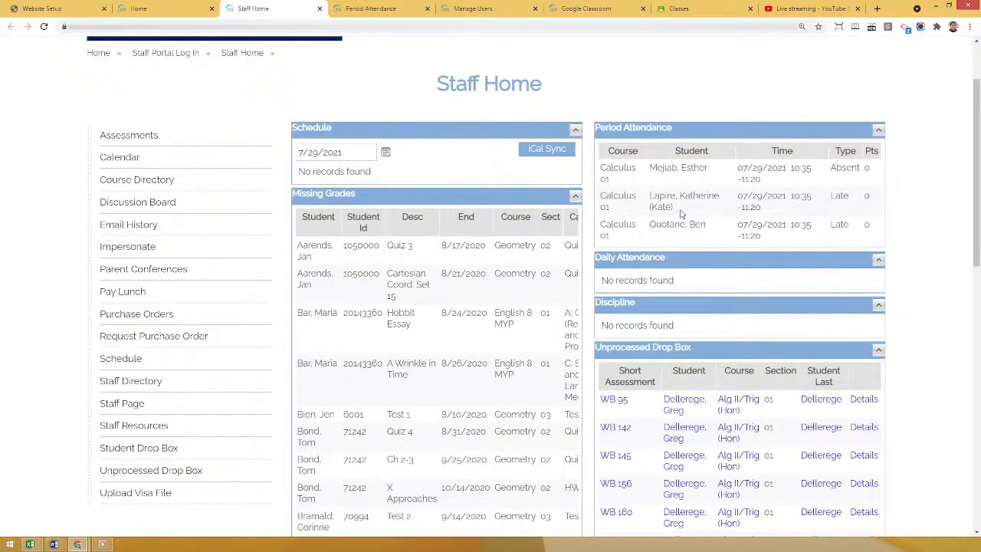
{"action": "scroll", "coordinate": [449, 314], "scroll_direction": "down", "scroll_amount": 1}
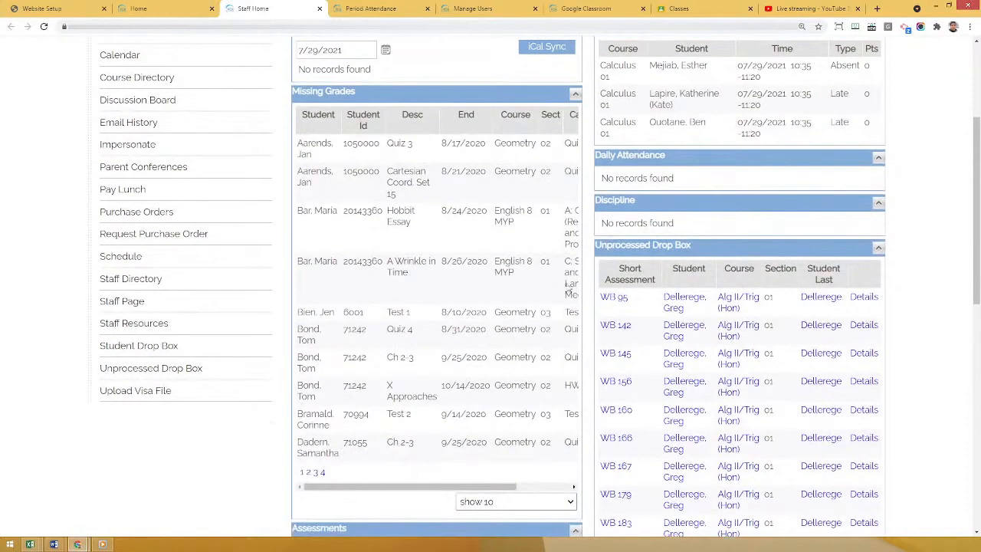
{"action": "scroll", "coordinate": [978, 222], "scroll_direction": "down", "scroll_amount": 1}
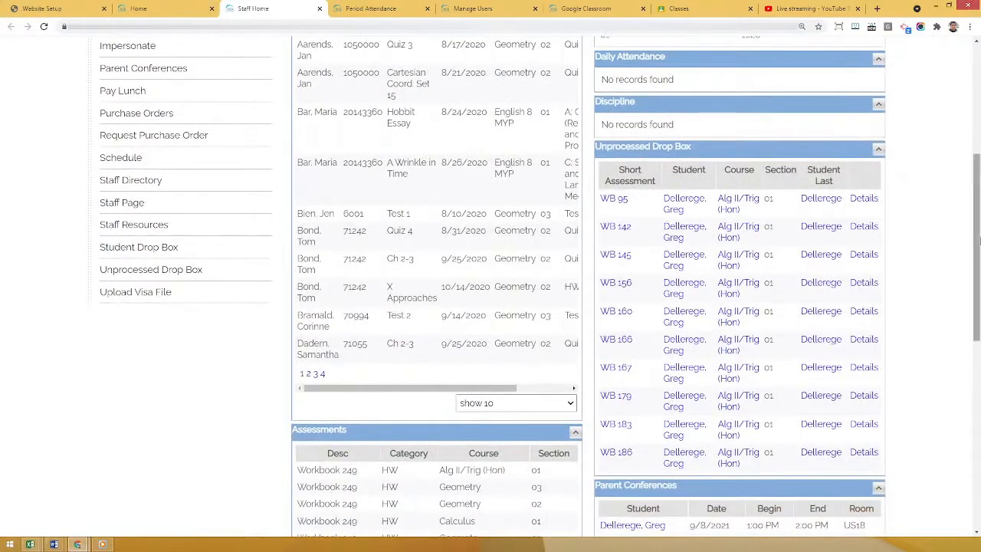
{"action": "left_click_drag", "start_coordinate": [978, 242], "coordinate": [979, 366]}
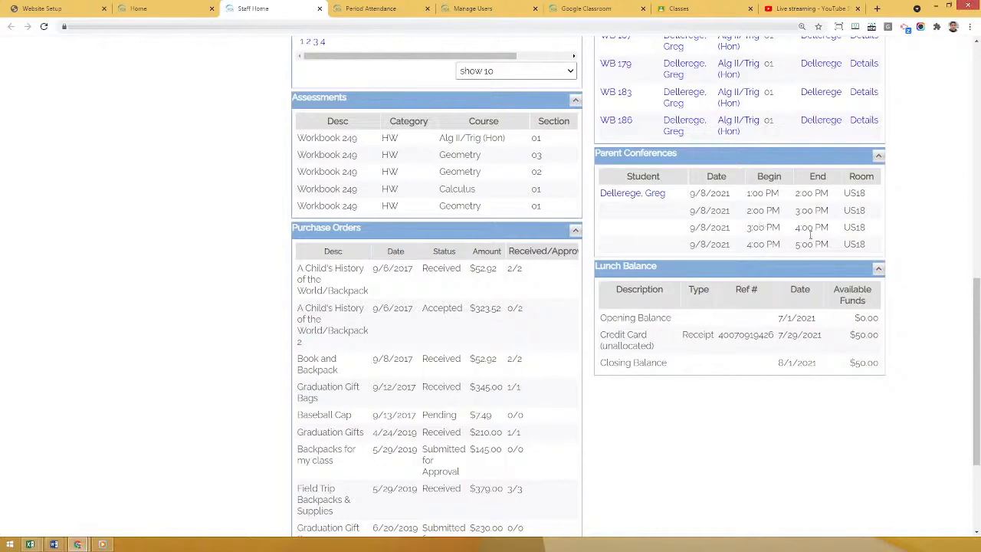
{"action": "scroll", "coordinate": [728, 279], "scroll_direction": "down", "scroll_amount": 1}
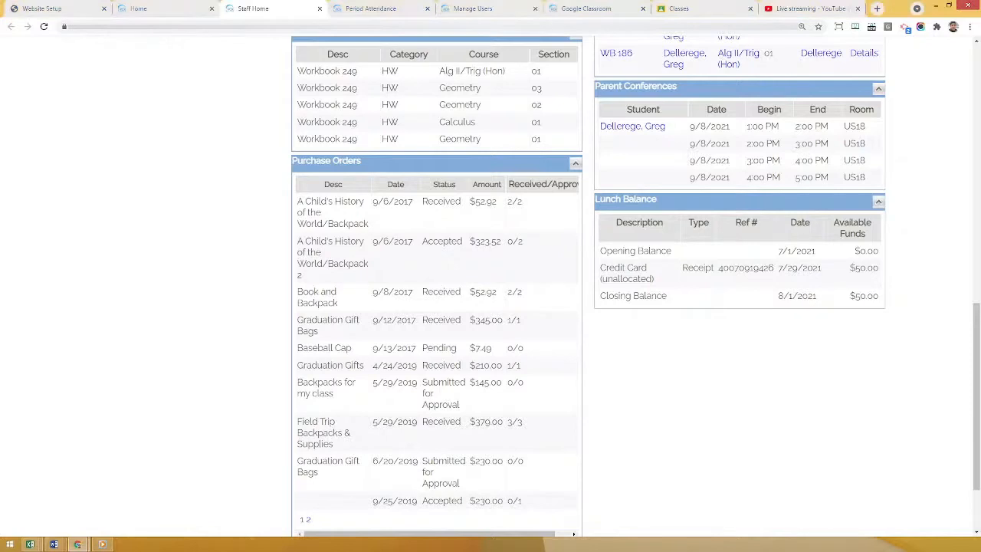
{"action": "scroll", "coordinate": [212, 348], "scroll_direction": "down", "scroll_amount": 2}
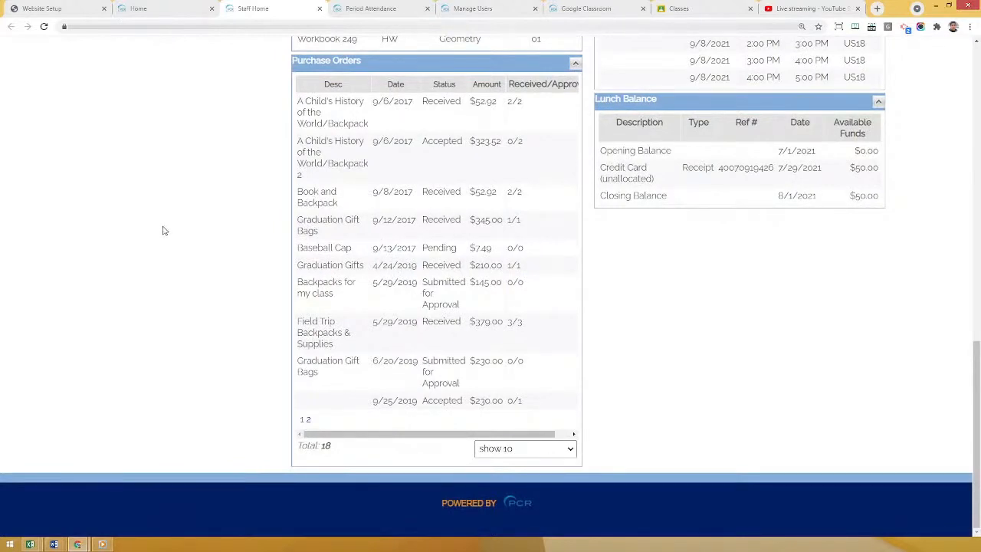
{"action": "scroll", "coordinate": [163, 230], "scroll_direction": "up", "scroll_amount": 5}
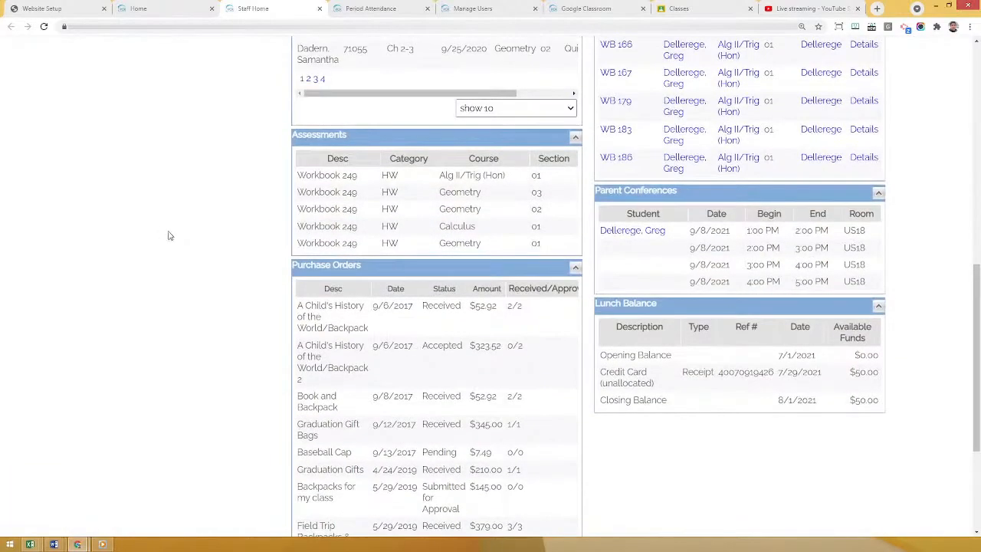
{"action": "left_click_drag", "start_coordinate": [979, 289], "coordinate": [978, 121]}
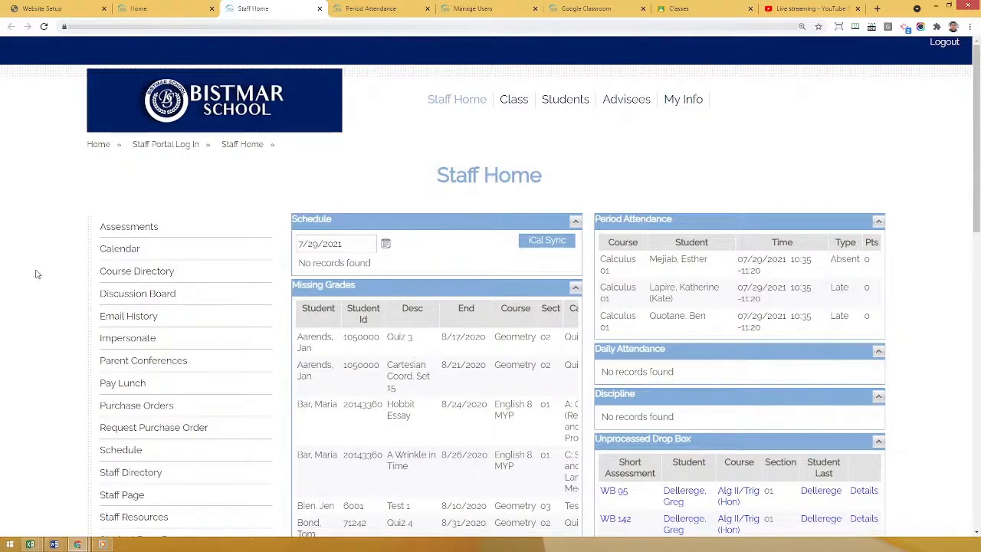
{"action": "scroll", "coordinate": [35, 274], "scroll_direction": "down", "scroll_amount": 1}
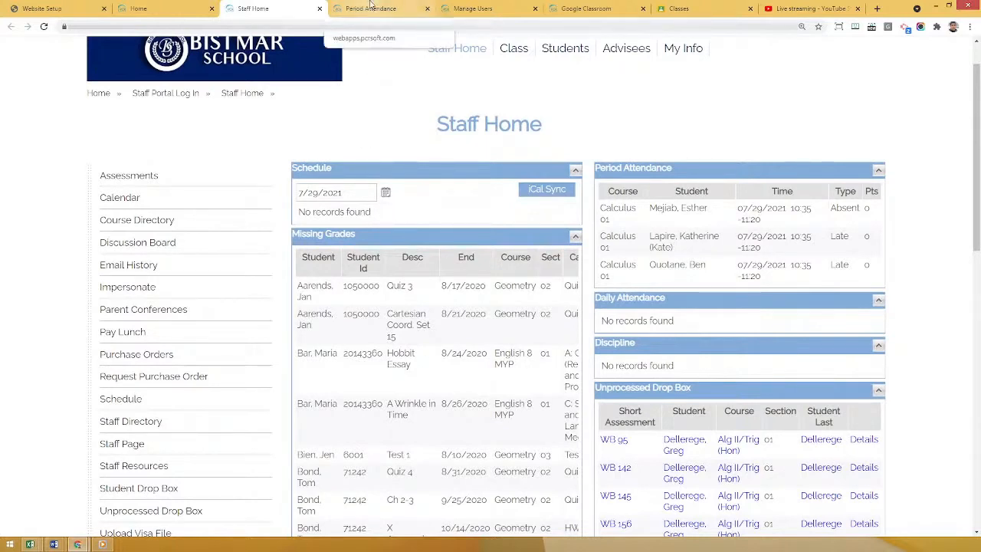
{"action": "left_click", "coordinate": [370, 8]}
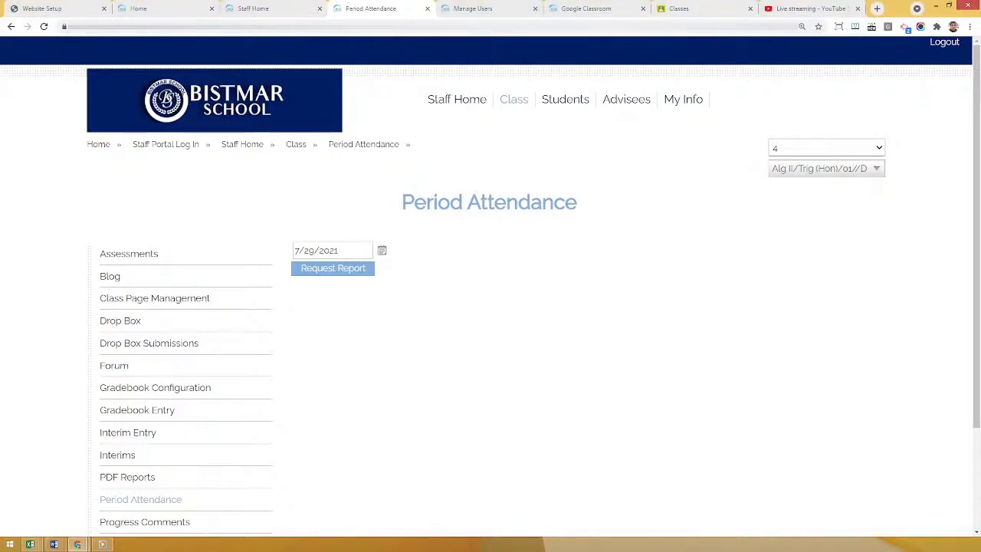
Switch to the Manage Users page, open the TeacherUS1 user's details, and check the linked teacher profile and assigned schools.
{"action": "left_click", "coordinate": [469, 8]}
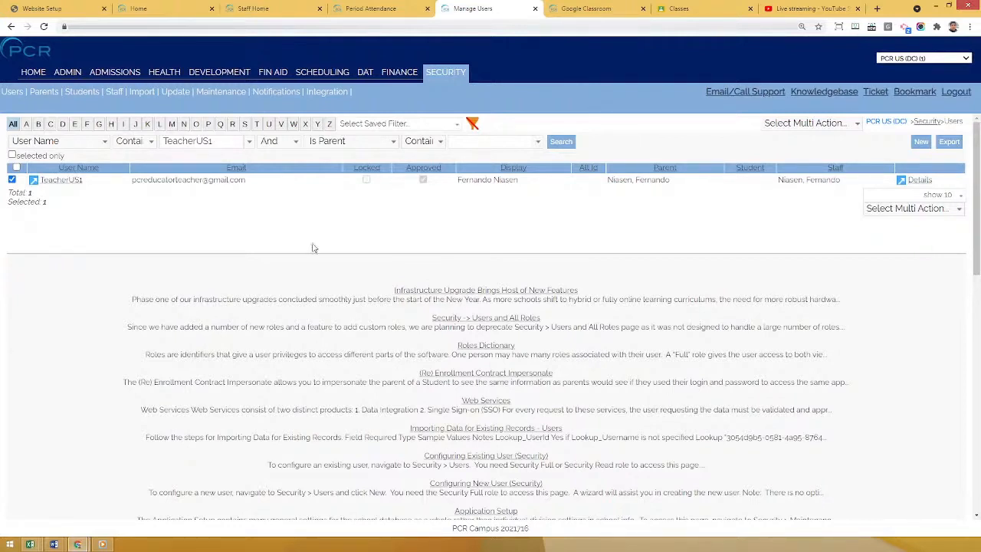
{"action": "left_click", "coordinate": [918, 181]}
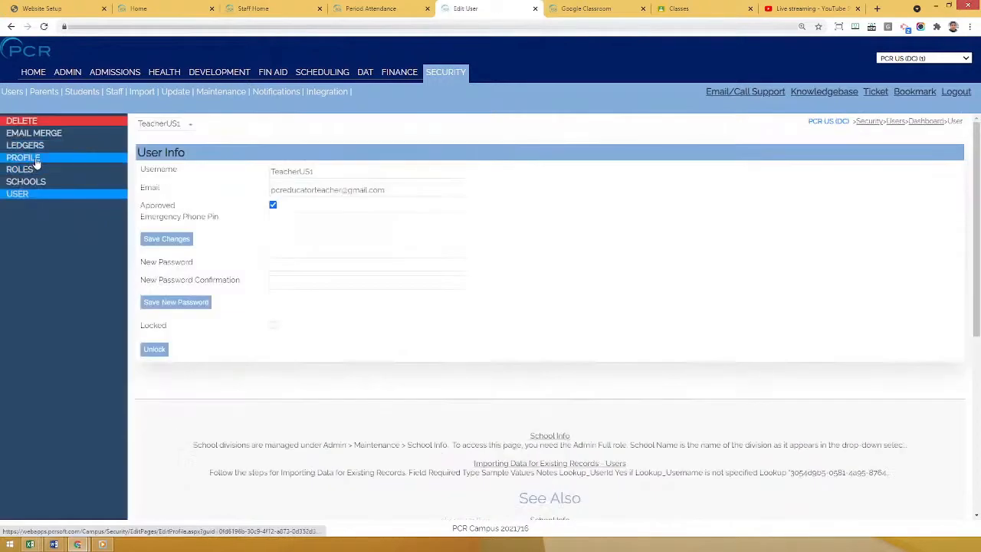
{"action": "left_click", "coordinate": [35, 161]}
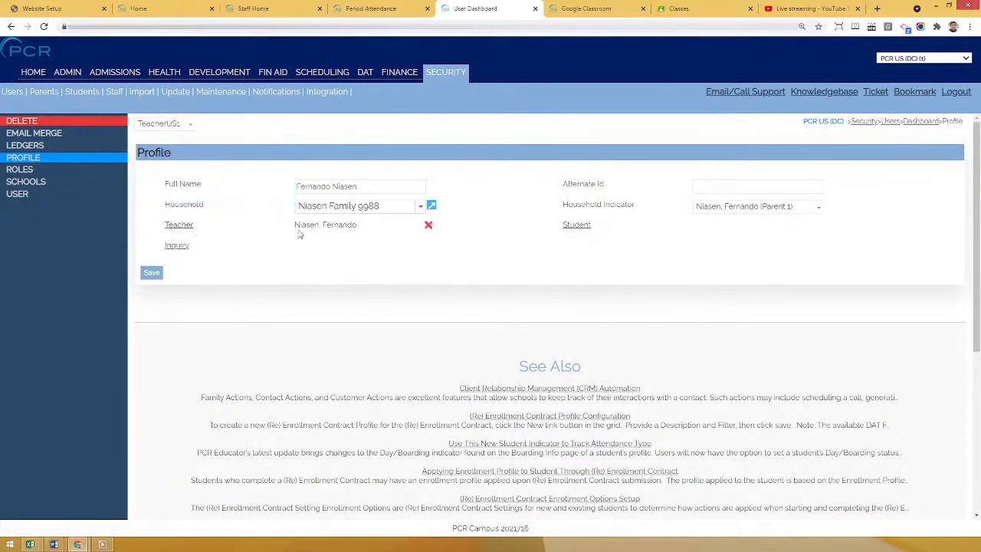
{"action": "left_click_drag", "start_coordinate": [299, 224], "coordinate": [357, 231]}
{"action": "left_click", "coordinate": [330, 260]}
{"action": "left_click", "coordinate": [33, 184]}
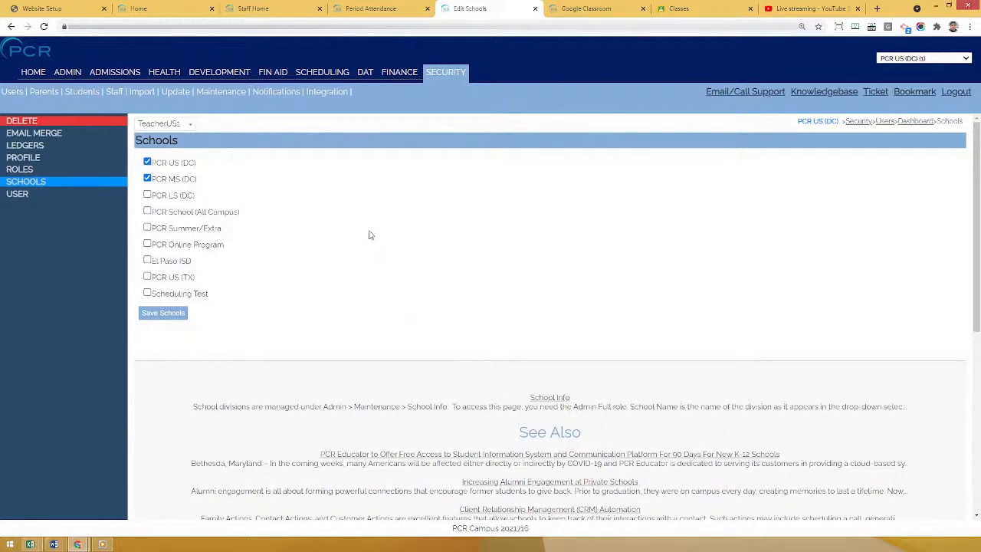
Review the Scheduling block list with its days and times, and view the period codes list.
{"action": "left_click", "coordinate": [316, 79]}
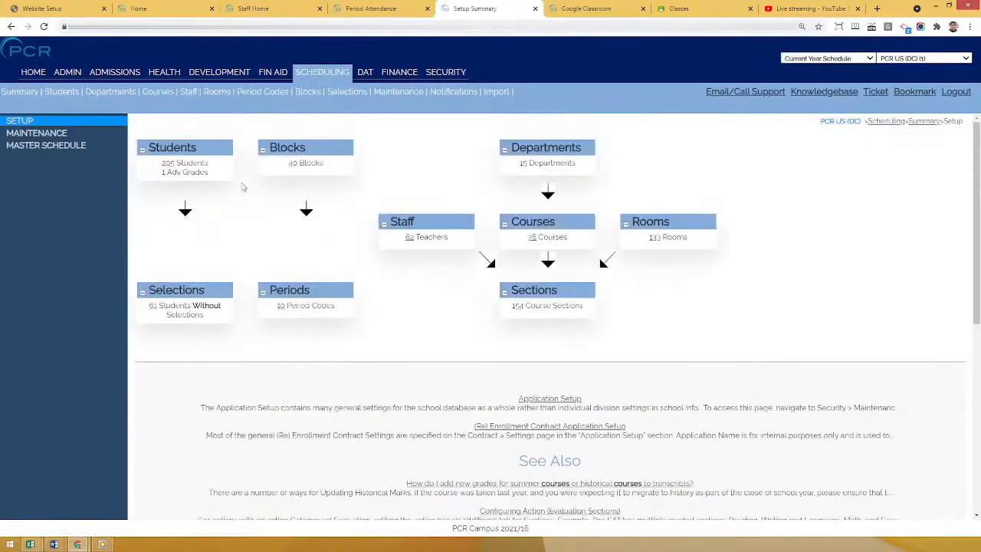
{"action": "left_click", "coordinate": [305, 95]}
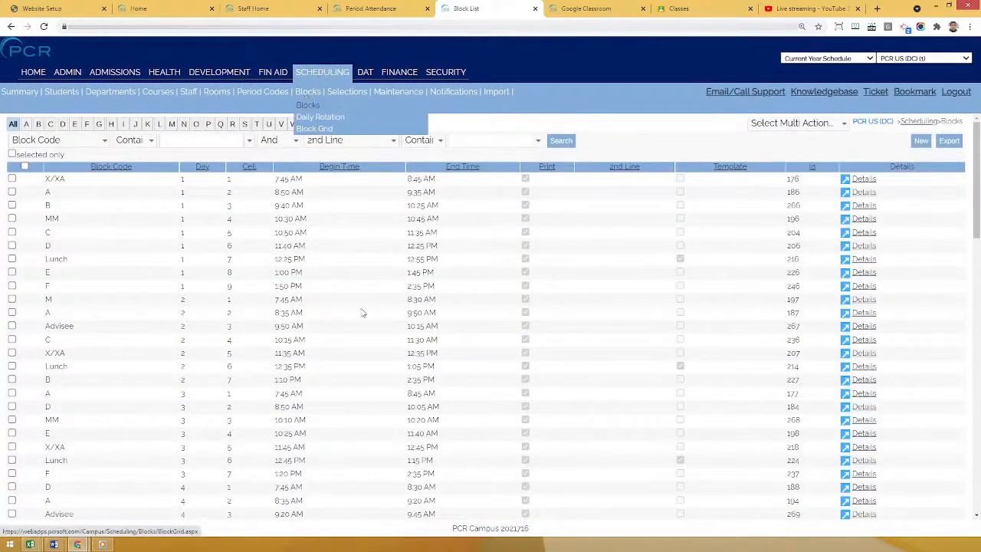
{"action": "scroll", "coordinate": [265, 219], "scroll_direction": "down", "scroll_amount": 3}
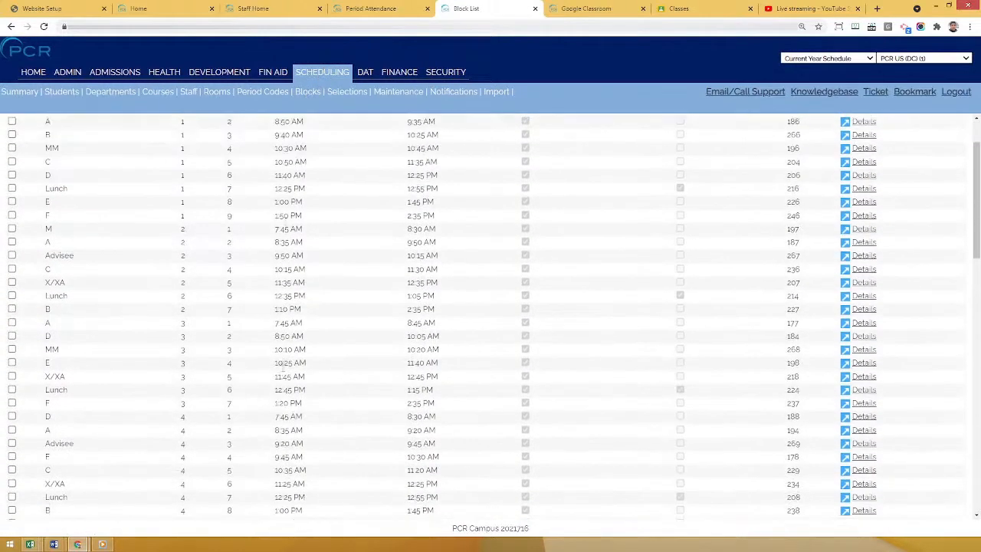
{"action": "scroll", "coordinate": [260, 222], "scroll_direction": "up", "scroll_amount": 3}
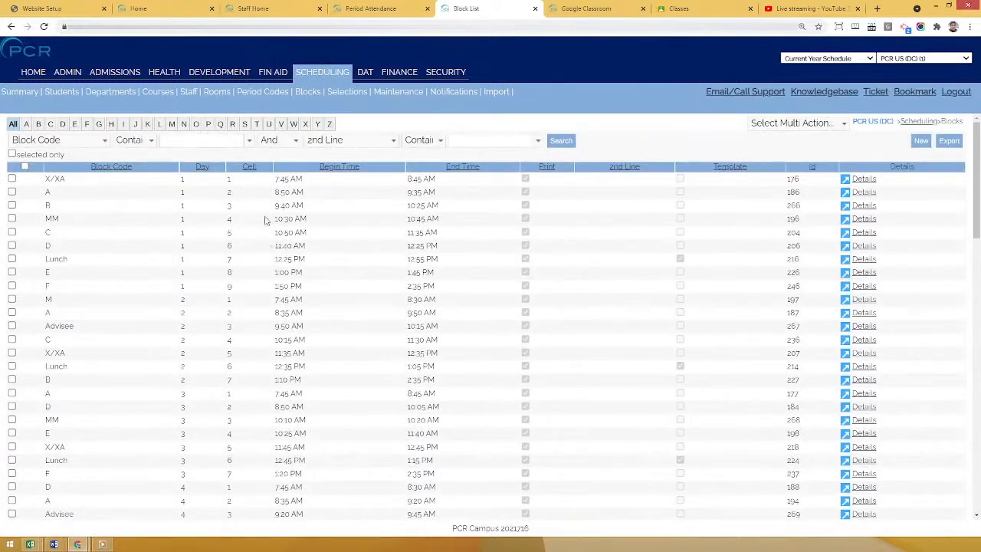
{"action": "left_click", "coordinate": [259, 92]}
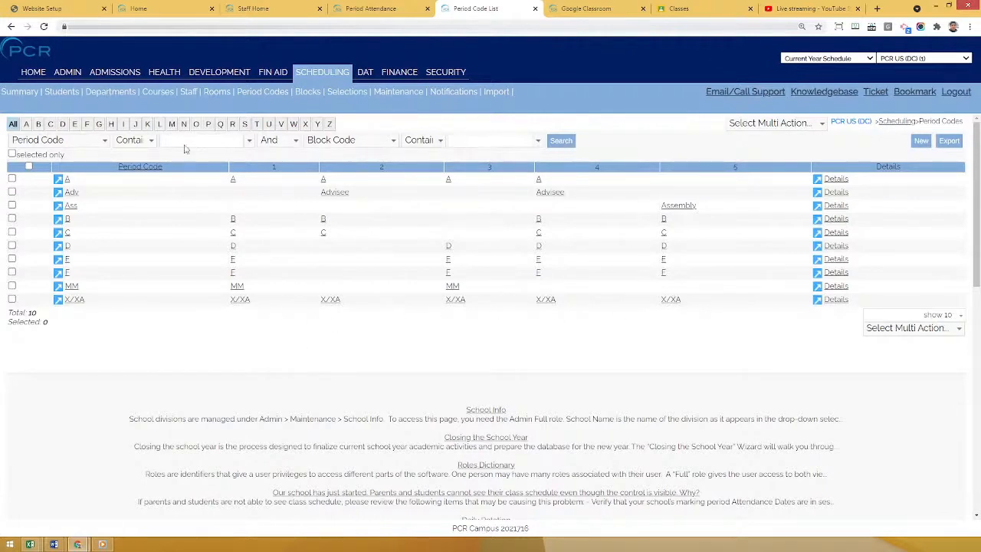
View the course sections list in Scheduling and the Daily Rotation calendar.
{"action": "mouse_move", "coordinate": [157, 95]}
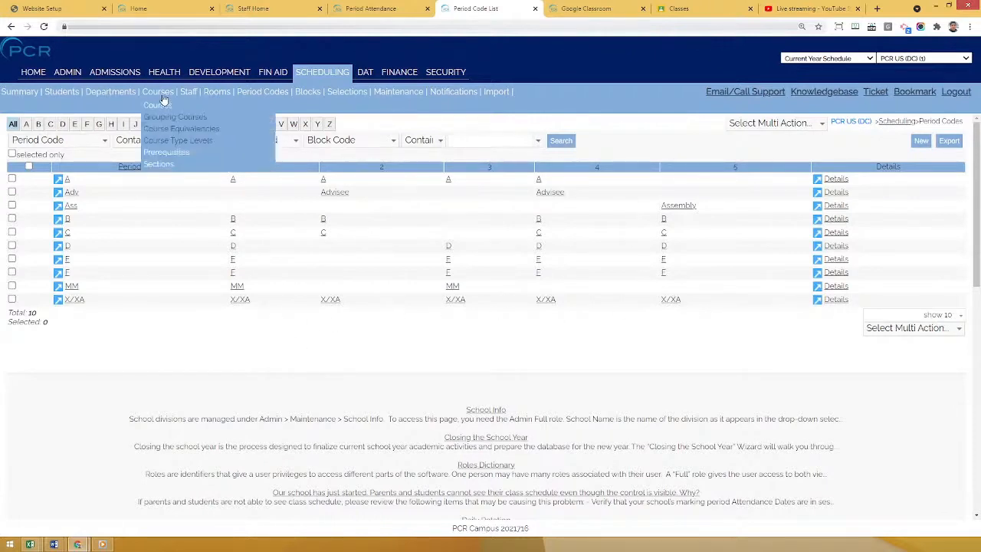
{"action": "left_click", "coordinate": [171, 167]}
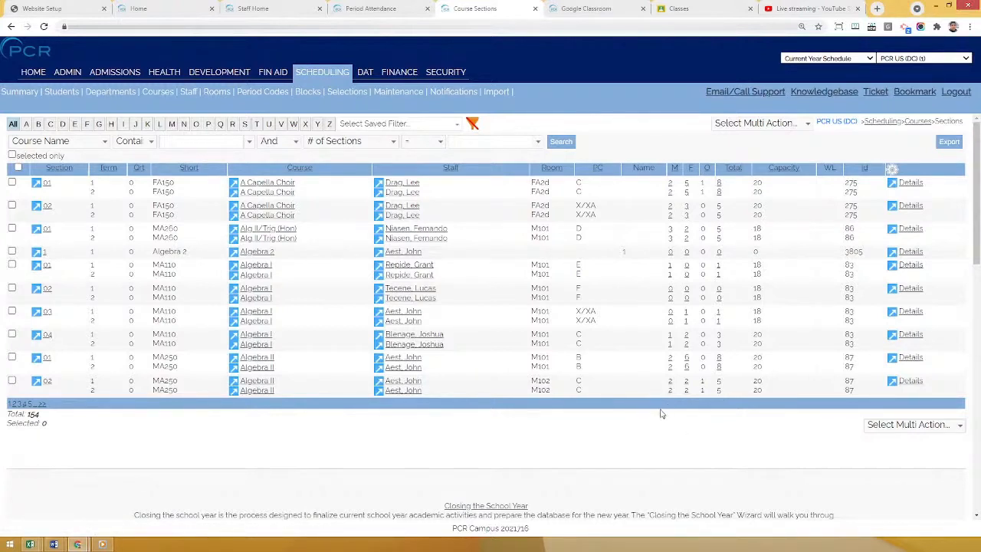
{"action": "mouse_move", "coordinate": [308, 92]}
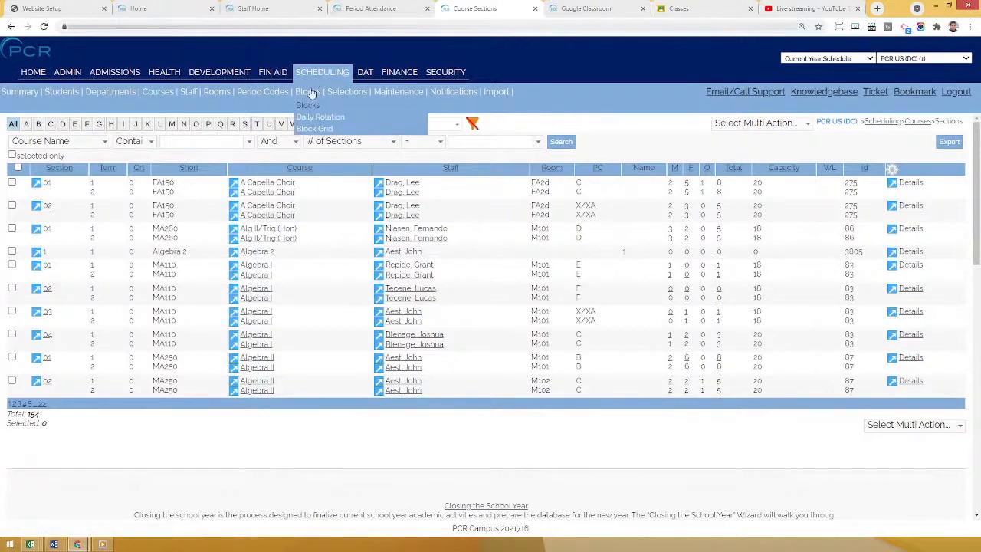
{"action": "left_click", "coordinate": [320, 117]}
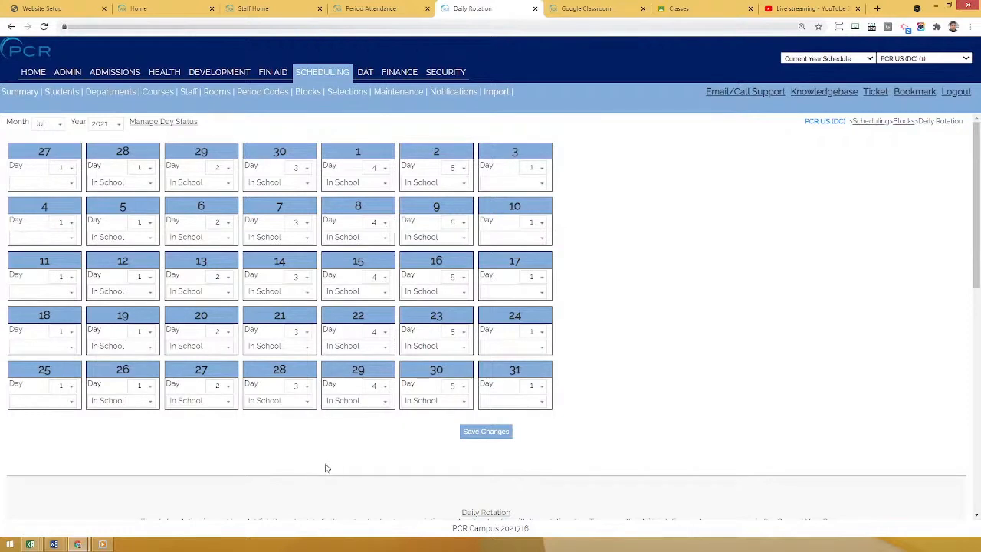
In the Admin marking period info, set the Fourth Quarter's attendance end date to 8/1/2021 and save that quarter.
{"action": "left_click", "coordinate": [74, 77]}
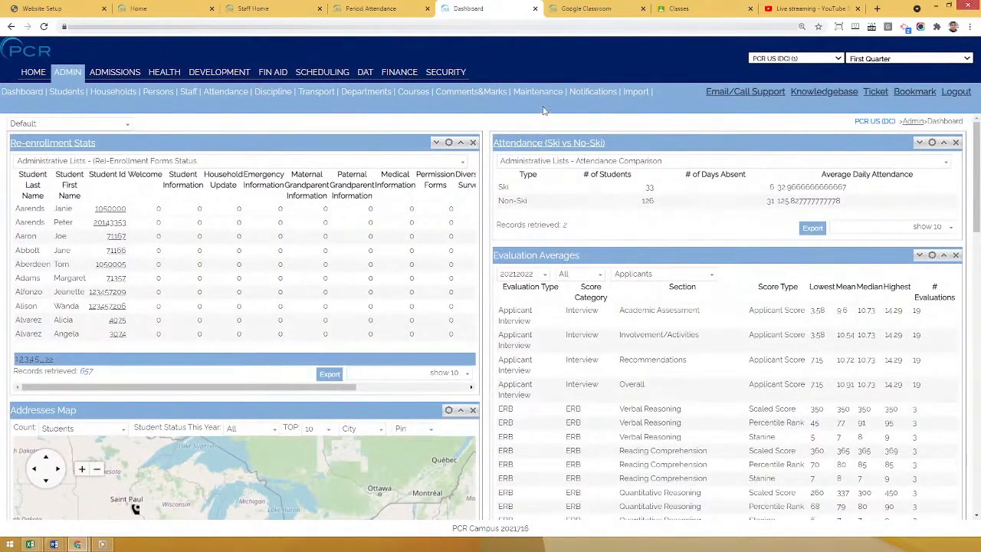
{"action": "mouse_move", "coordinate": [541, 93]}
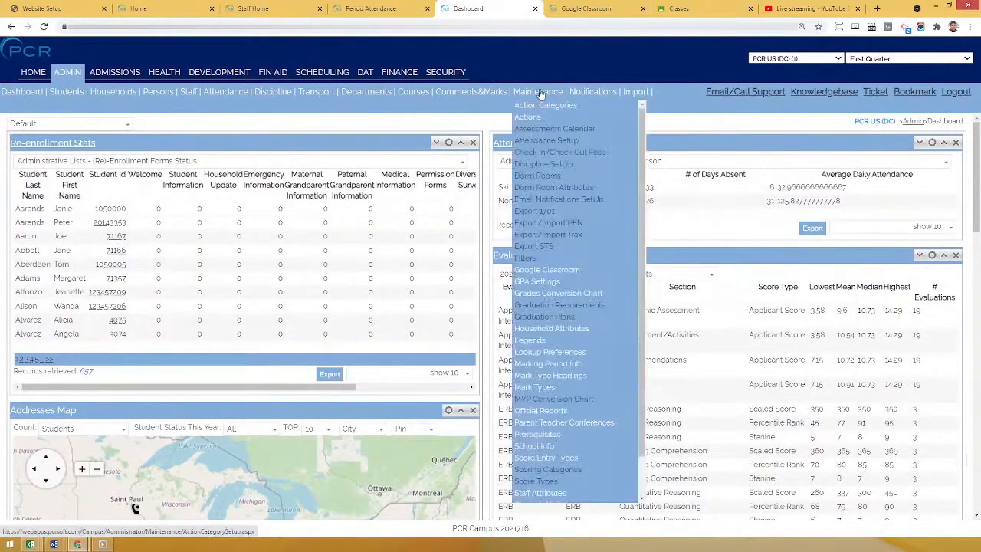
{"action": "left_click", "coordinate": [556, 366]}
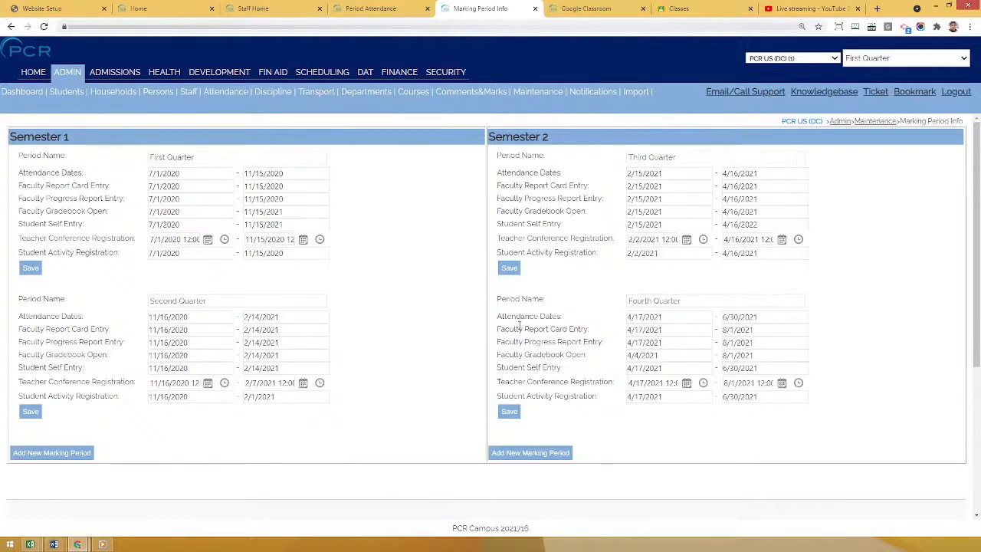
{"action": "left_click_drag", "start_coordinate": [503, 316], "coordinate": [573, 316]}
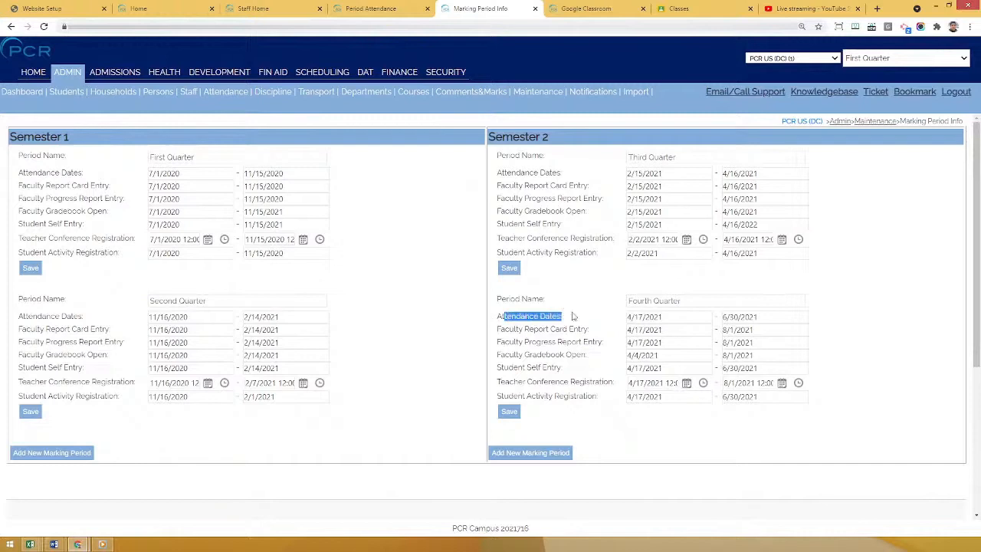
{"action": "left_click", "coordinate": [759, 316]}
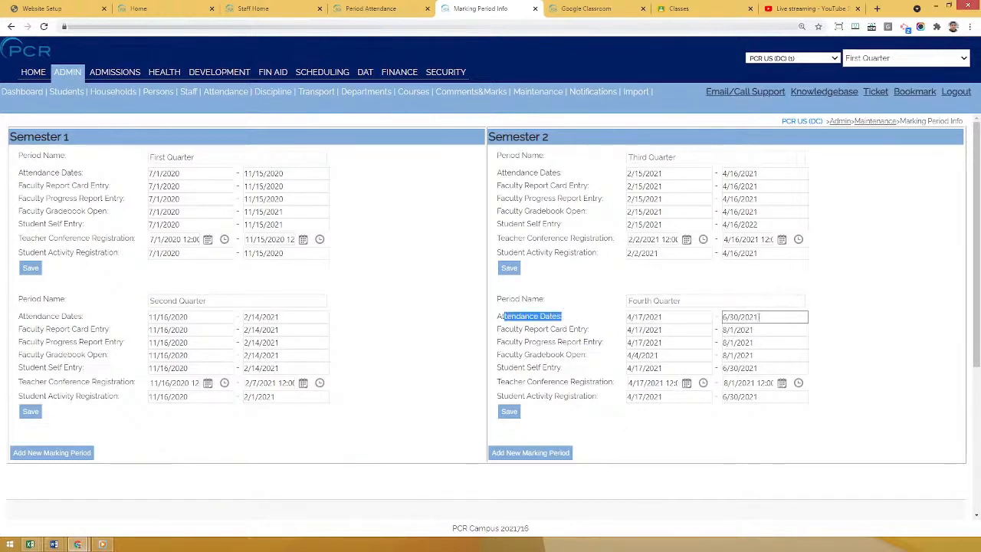
{"action": "triple_click", "coordinate": [763, 316]}
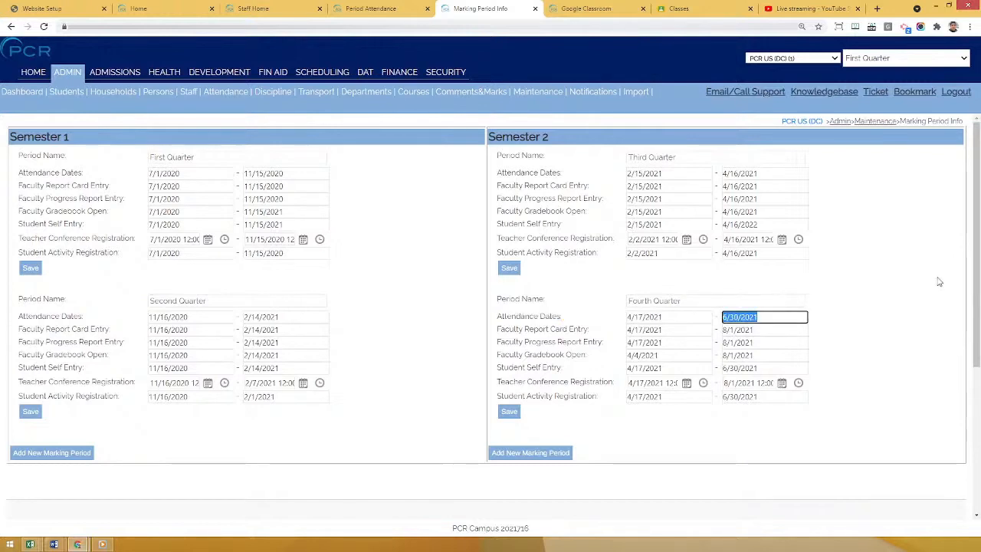
{"action": "type", "text": "8/1/20"}
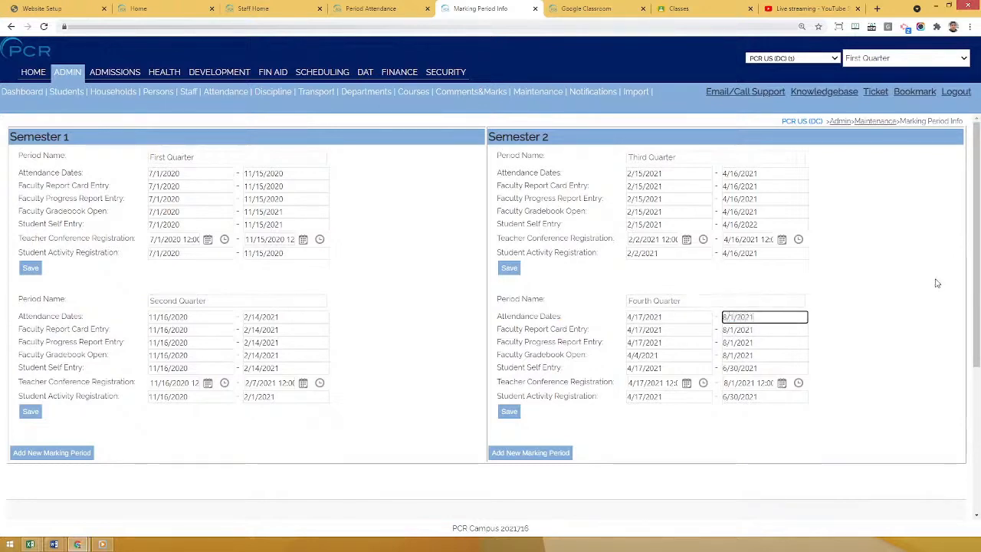
{"action": "left_click", "coordinate": [508, 414]}
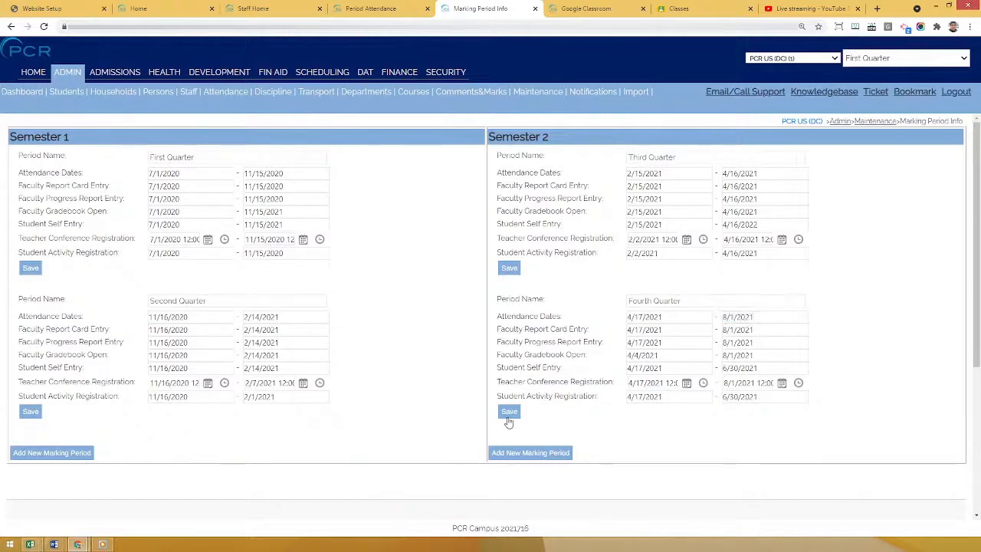
Return to the Staff Home page and log out of the staff portal.
{"action": "left_click", "coordinate": [273, 8]}
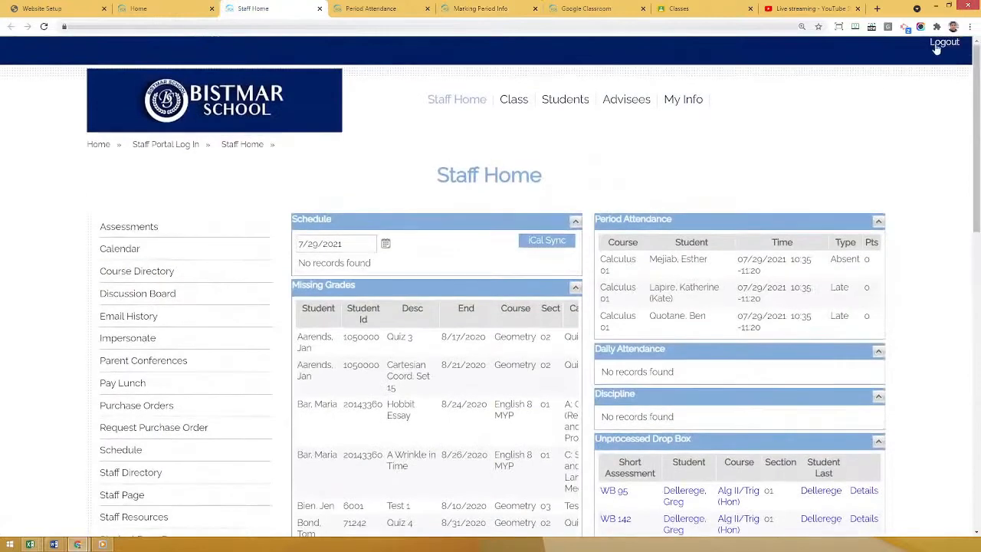
{"action": "left_click", "coordinate": [938, 44]}
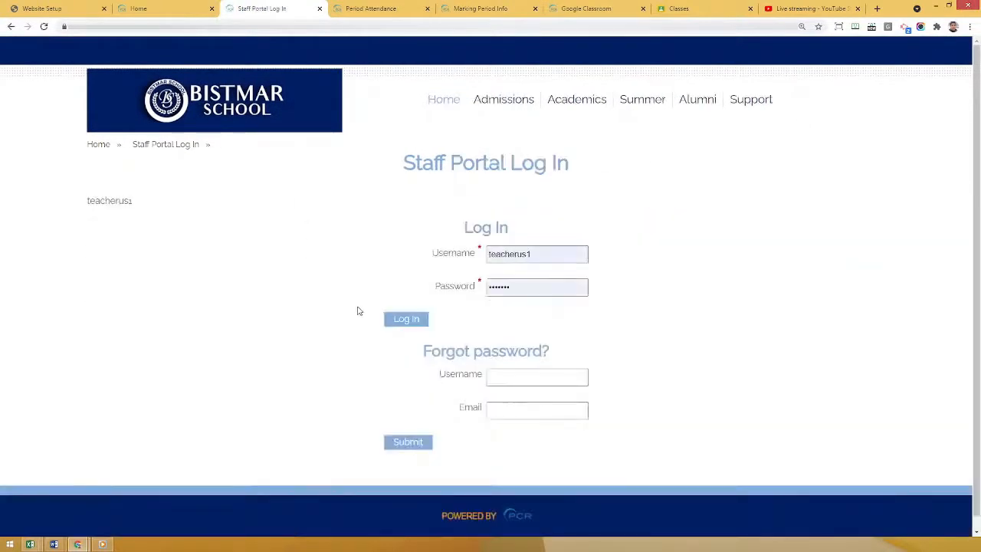
Log in to the staff portal with the prefilled teacher credentials and view the schedule on Staff Home.
{"action": "left_click", "coordinate": [404, 320]}
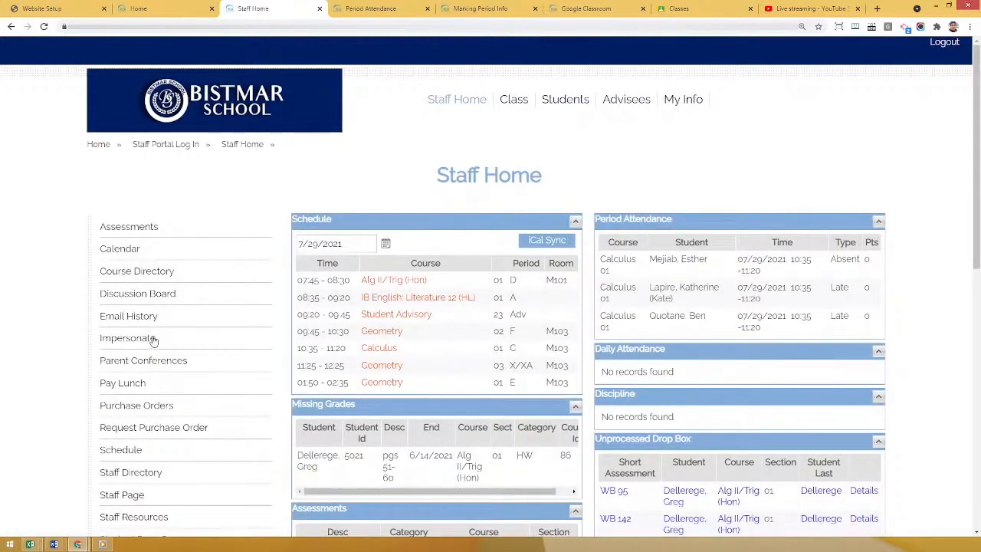
{"action": "scroll", "coordinate": [153, 339], "scroll_direction": "down", "scroll_amount": 1}
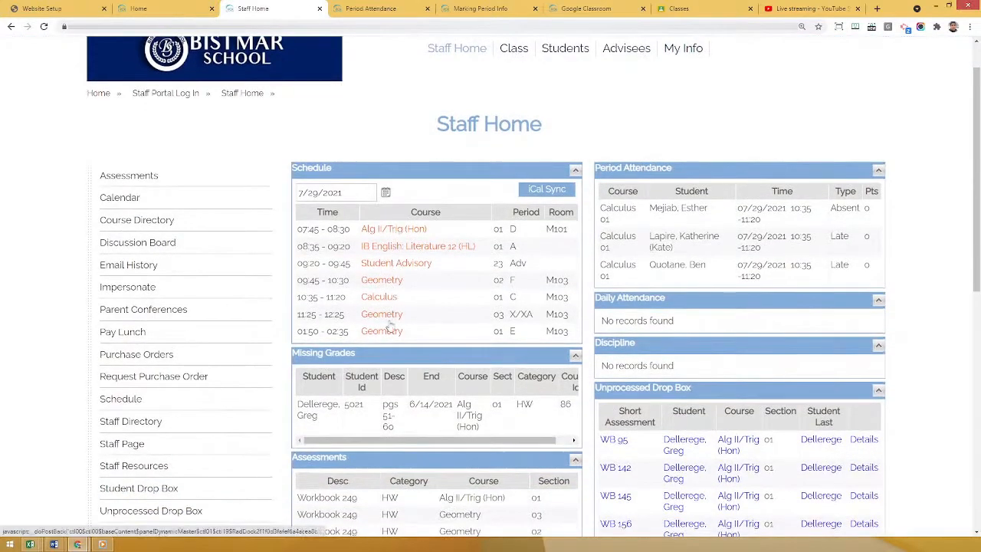
View the Geometry/01//E class roster for 7/29/2021 on the separately opened Period Attendance page.
{"action": "left_click", "coordinate": [345, 11]}
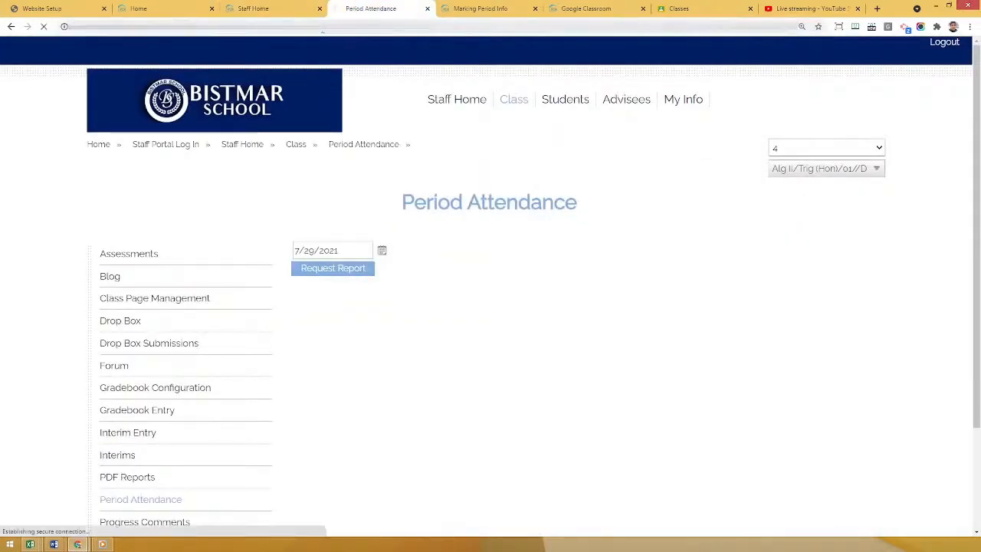
{"action": "scroll", "coordinate": [426, 223], "scroll_direction": "down", "scroll_amount": 2}
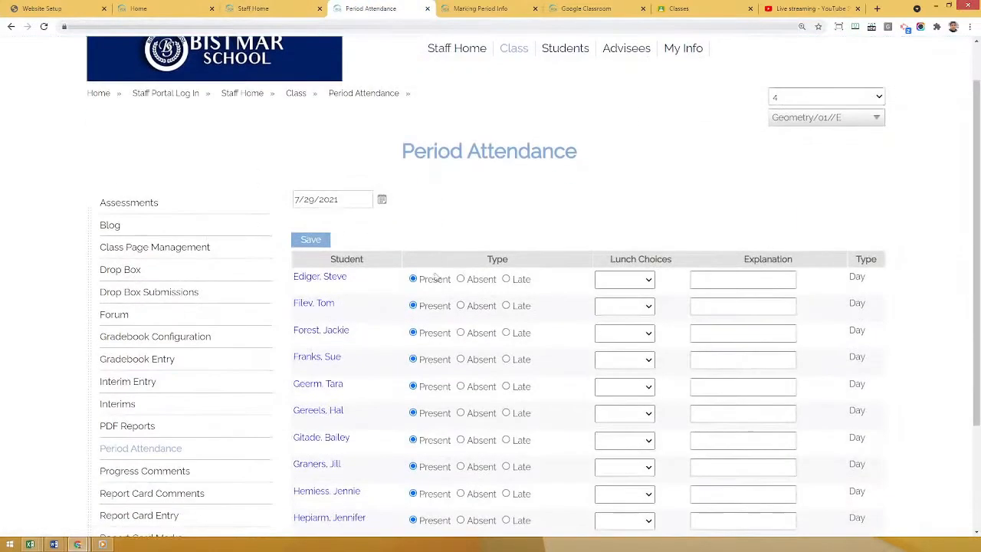
{"action": "scroll", "coordinate": [427, 270], "scroll_direction": "up", "scroll_amount": 2}
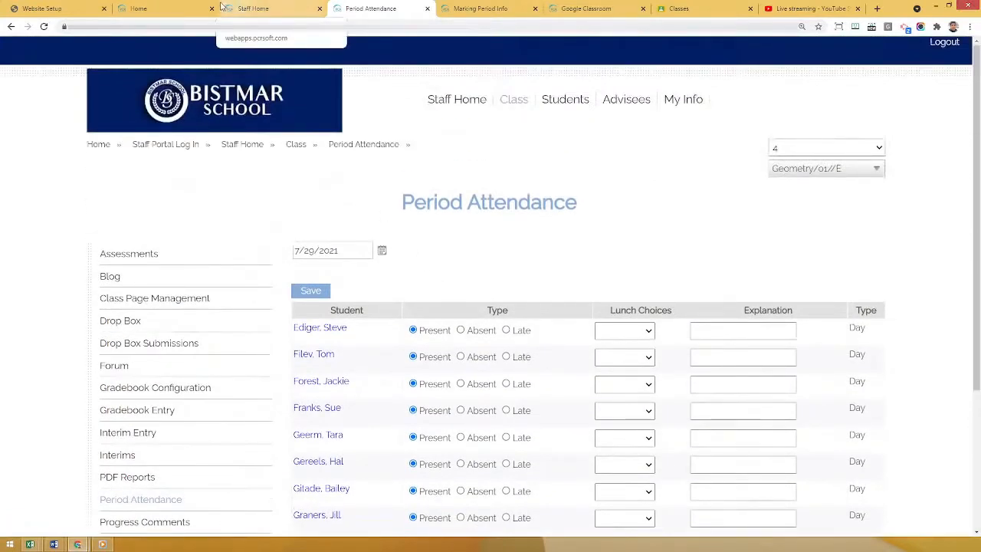
From the Staff Home schedule, open Alg II/Trig (Hon) attendance, mark the second student absent and the fourth late, and save.
{"action": "left_click", "coordinate": [261, 7]}
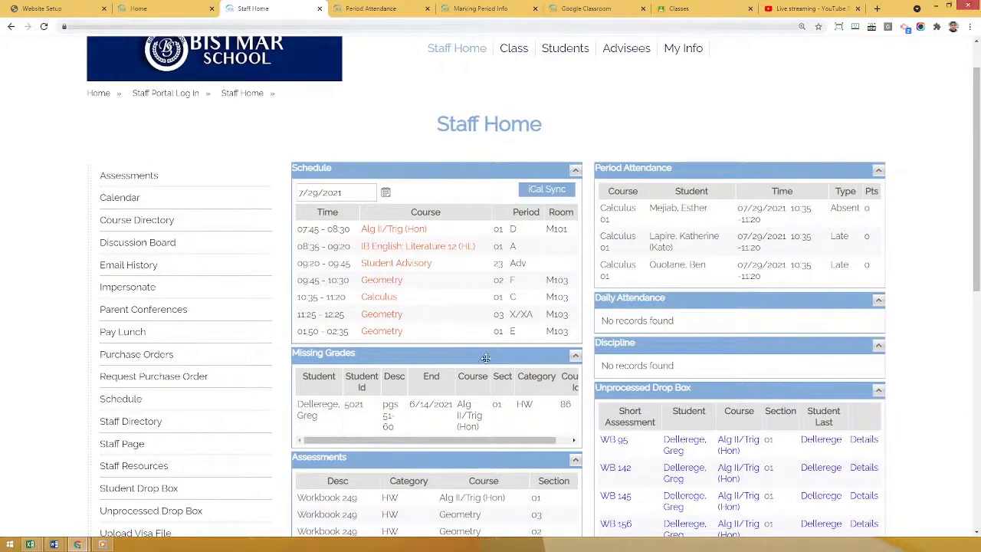
{"action": "left_click", "coordinate": [388, 232]}
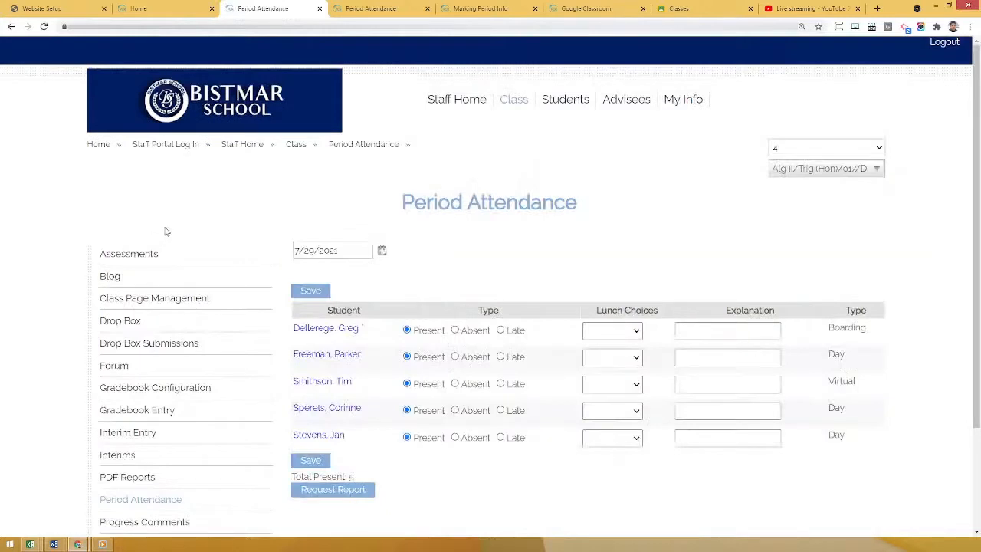
{"action": "scroll", "coordinate": [503, 354], "scroll_direction": "down", "scroll_amount": 1}
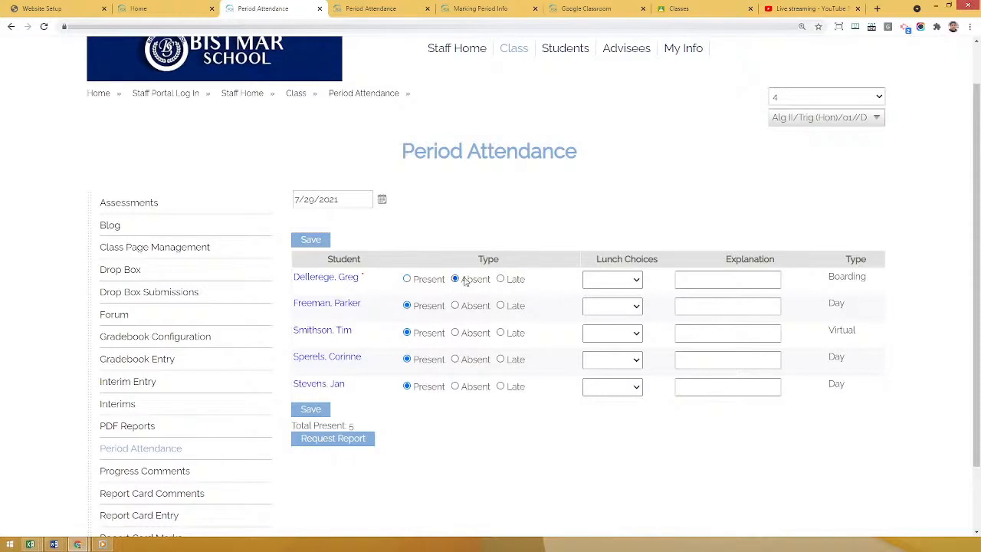
{"action": "left_click", "coordinate": [424, 281]}
{"action": "left_click", "coordinate": [469, 307]}
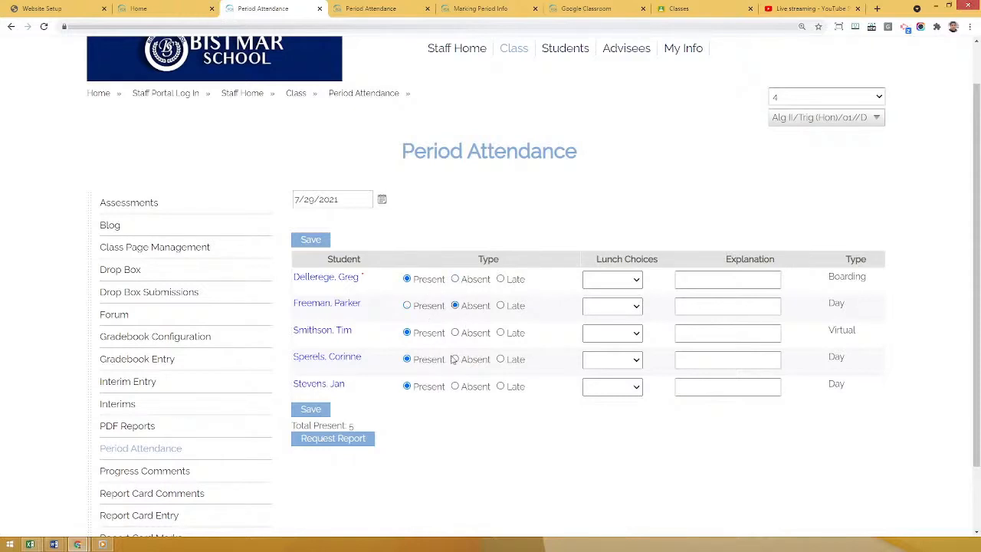
{"action": "left_click", "coordinate": [501, 360]}
{"action": "left_click", "coordinate": [311, 411]}
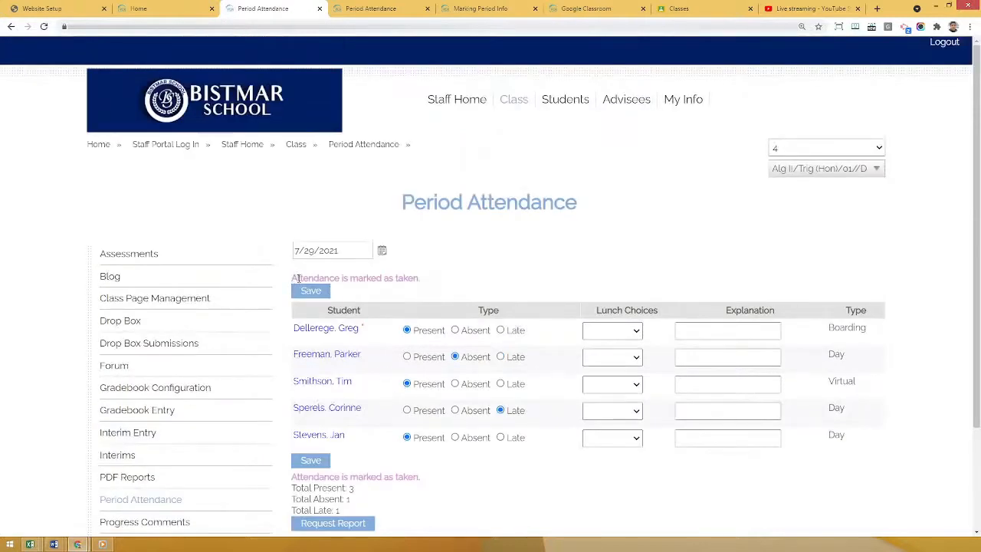
Check the save status and the attendance totals for the Alg II/Trig (Hon) class.
{"action": "left_click_drag", "start_coordinate": [291, 278], "coordinate": [423, 279]}
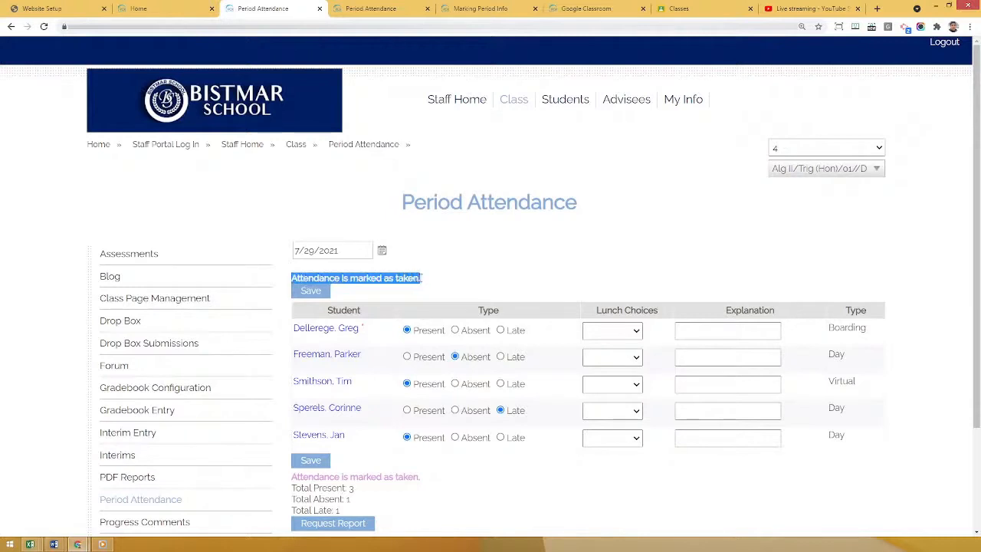
{"action": "left_click", "coordinate": [488, 279]}
{"action": "scroll", "coordinate": [473, 272], "scroll_direction": "down", "scroll_amount": 1}
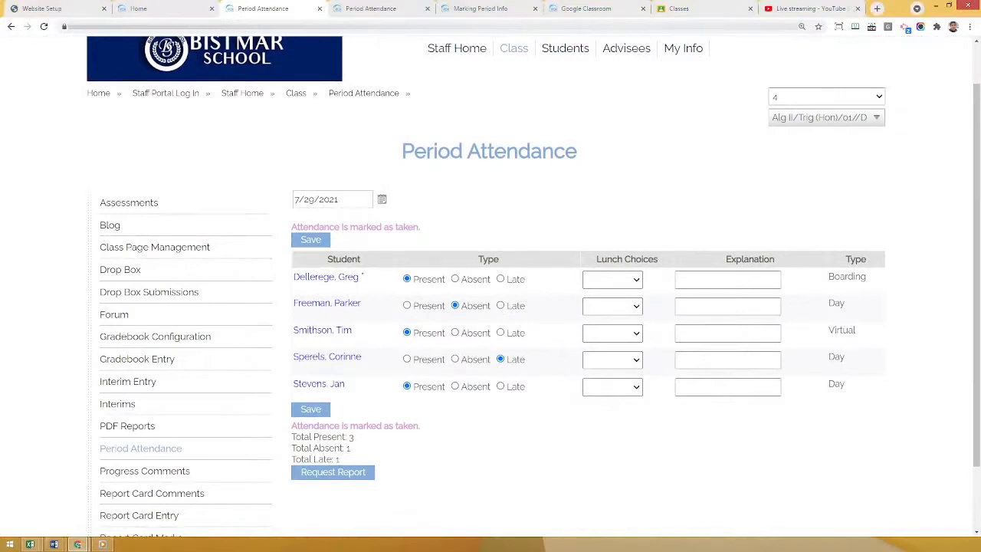
Play the phone recording of mobile Period Attendance in Windows Media Player, pausing to explain it, and return to the browser.
{"action": "mouse_move", "coordinate": [102, 544]}
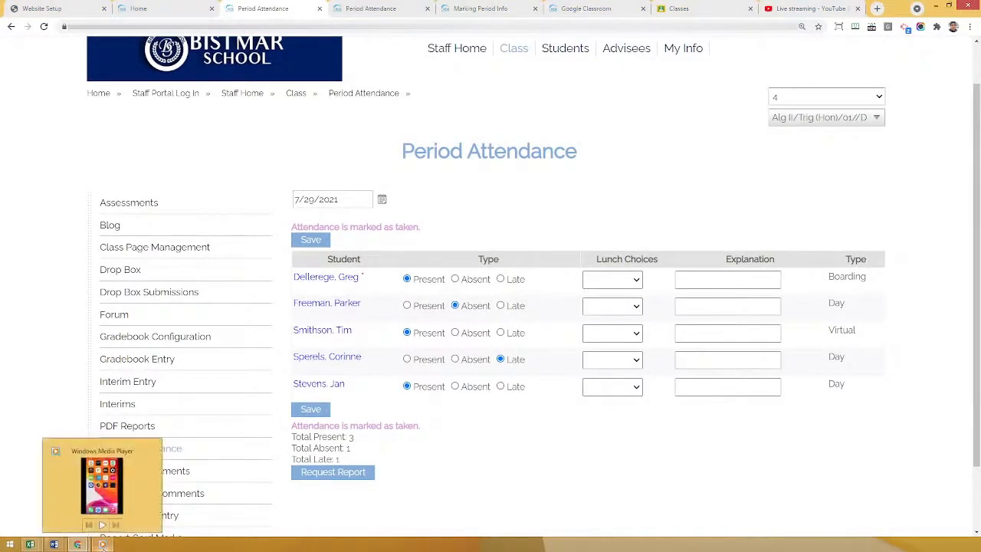
{"action": "left_click", "coordinate": [101, 481]}
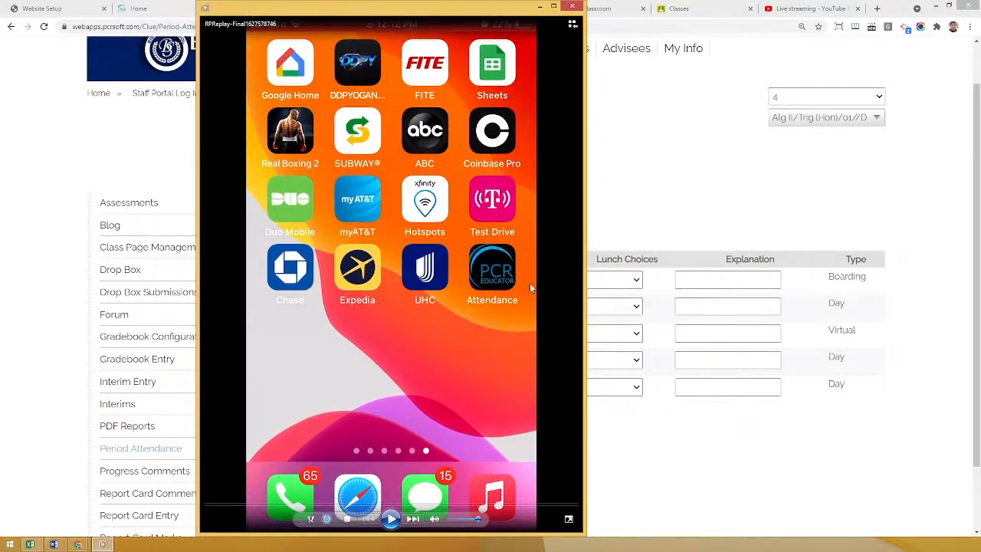
{"action": "left_click", "coordinate": [392, 520]}
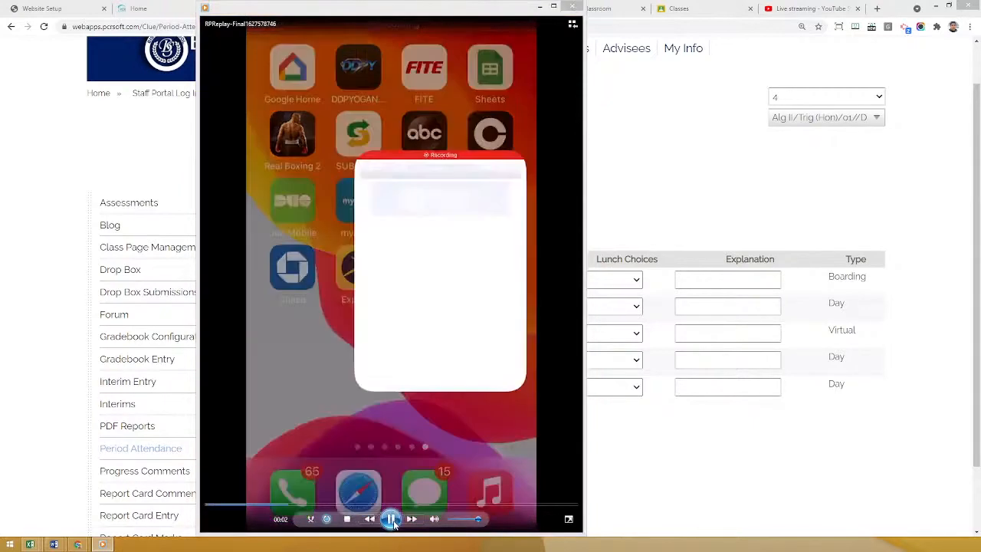
{"action": "left_click", "coordinate": [391, 519]}
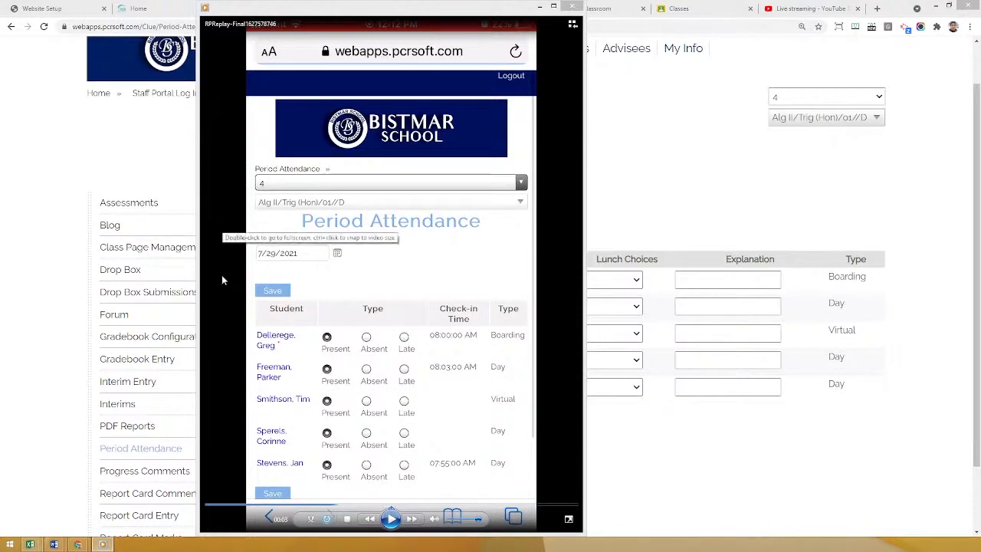
{"action": "left_click", "coordinate": [392, 519]}
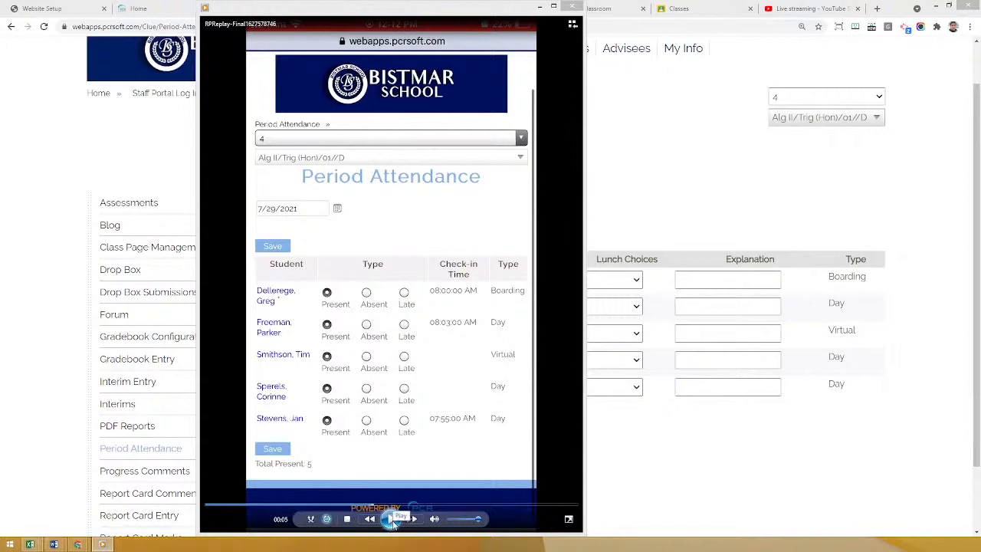
{"action": "left_click", "coordinate": [391, 519]}
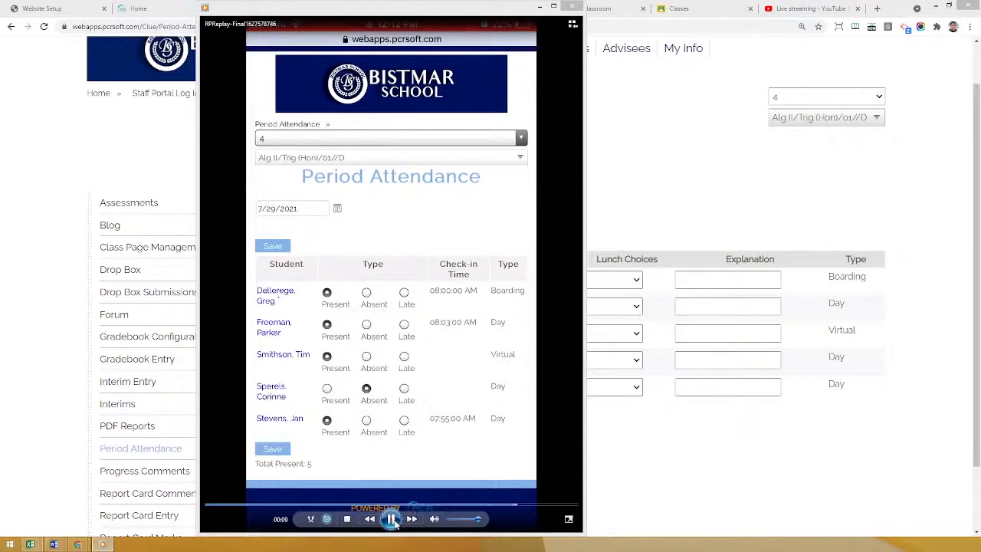
{"action": "left_click", "coordinate": [391, 519]}
{"action": "left_click", "coordinate": [50, 341]}
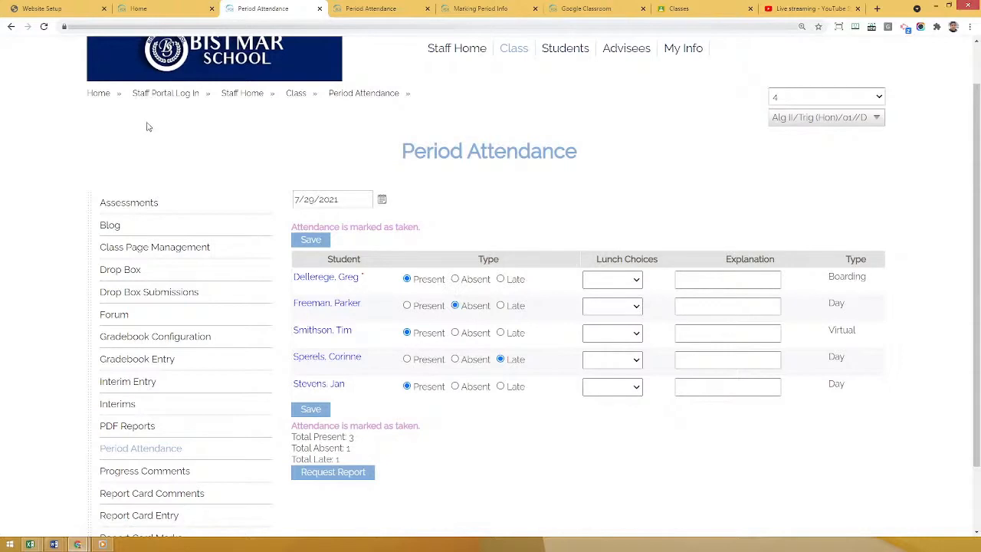
Go to the Class page for Alg II/Trig (Hon) and open its Gradebook Configuration.
{"action": "scroll", "coordinate": [552, 122], "scroll_direction": "up", "scroll_amount": 1}
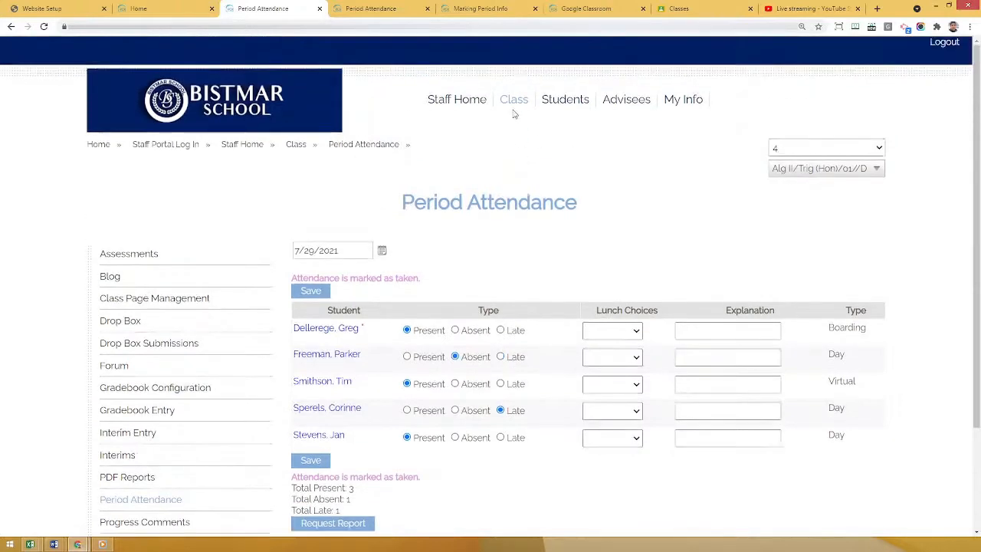
{"action": "left_click", "coordinate": [514, 100]}
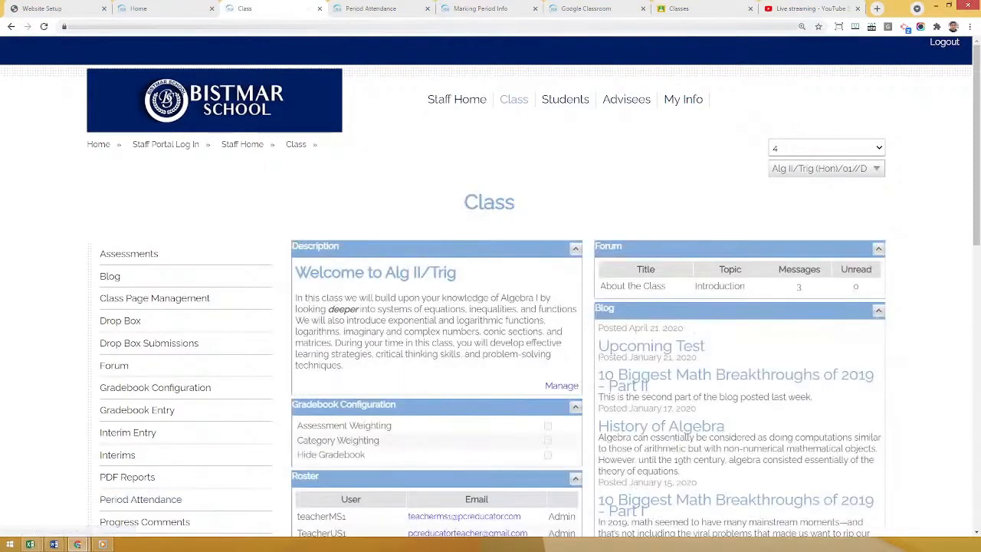
{"action": "left_click", "coordinate": [176, 391]}
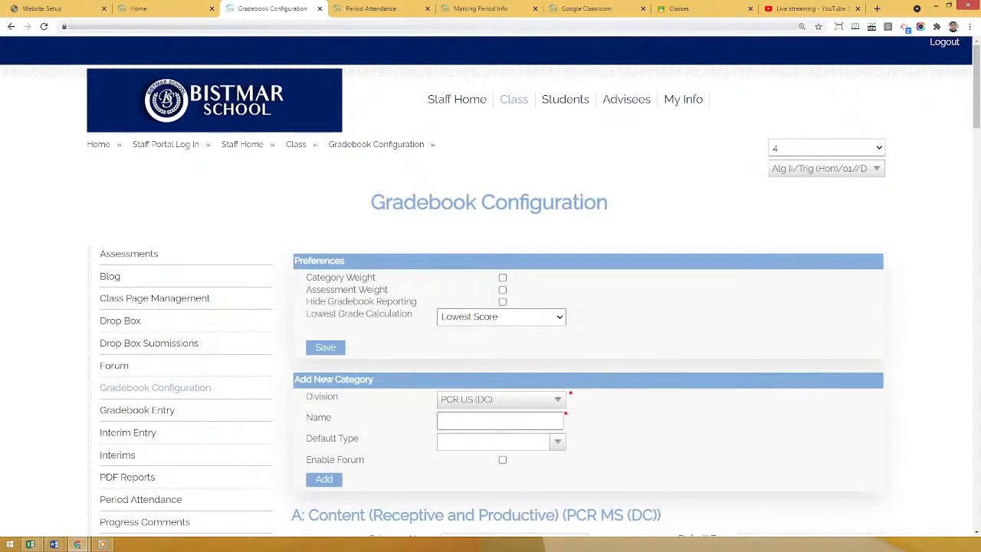
Examine the Preferences and Add New Category sections of the Gradebook Configuration.
{"action": "scroll", "coordinate": [293, 239], "scroll_direction": "down", "scroll_amount": 1}
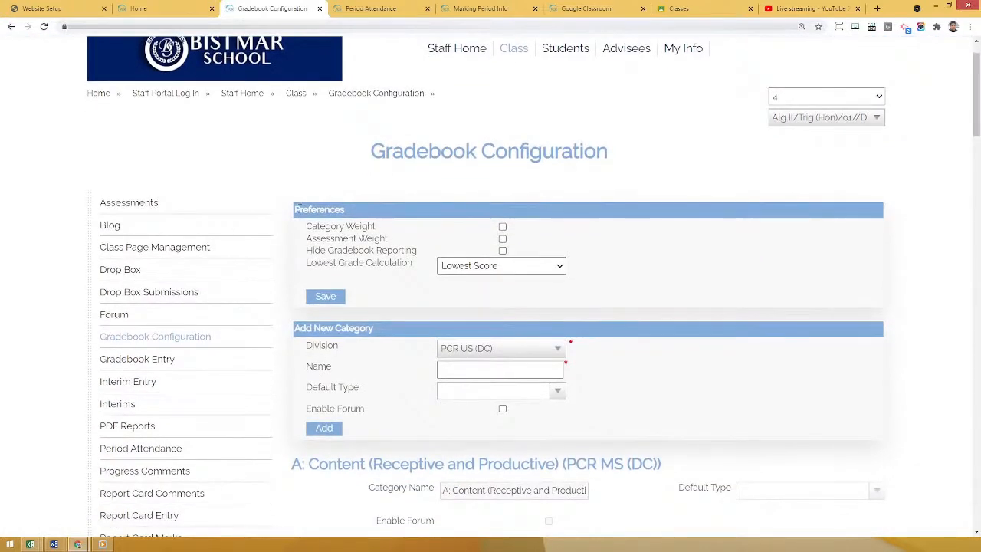
{"action": "left_click_drag", "start_coordinate": [298, 208], "coordinate": [346, 208]}
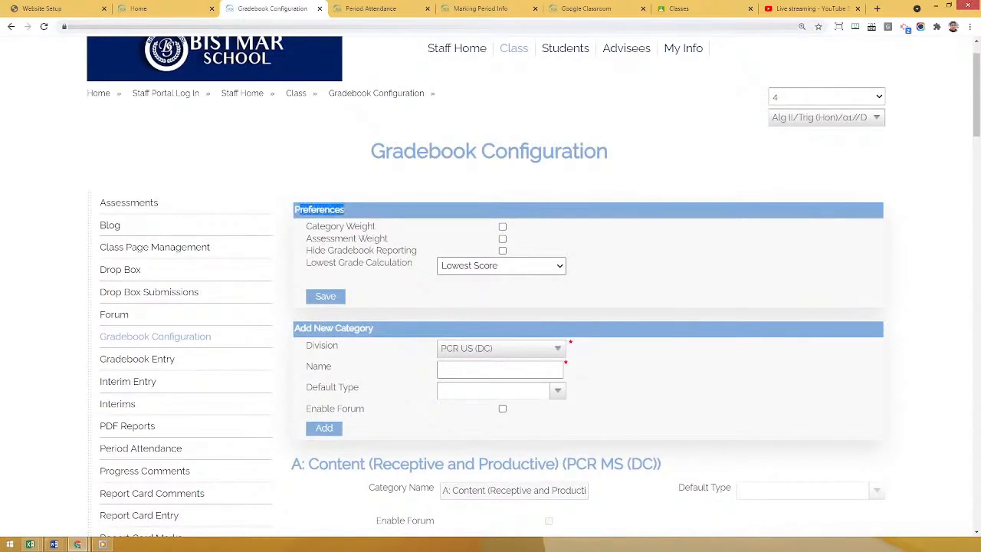
{"action": "left_click_drag", "start_coordinate": [303, 325], "coordinate": [375, 328]}
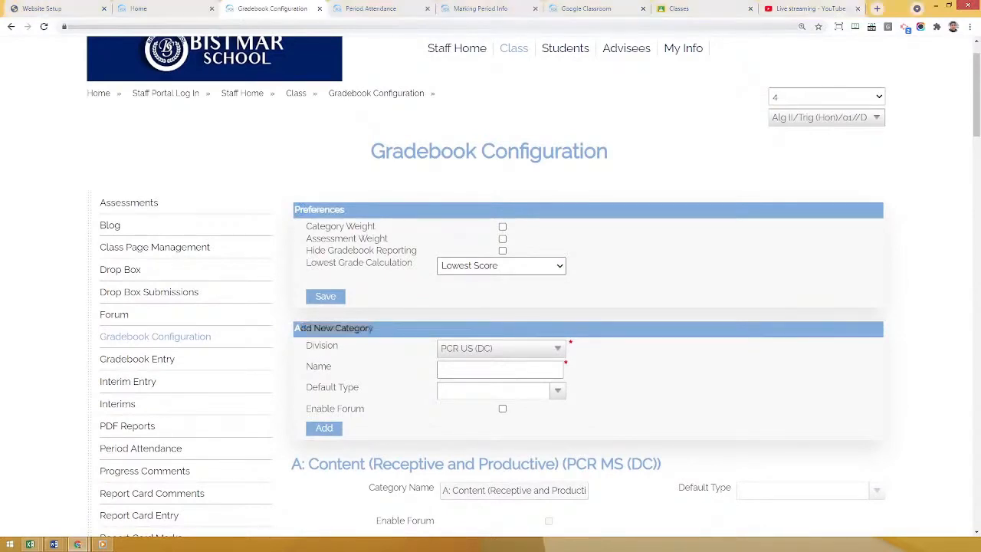
{"action": "left_click", "coordinate": [345, 246]}
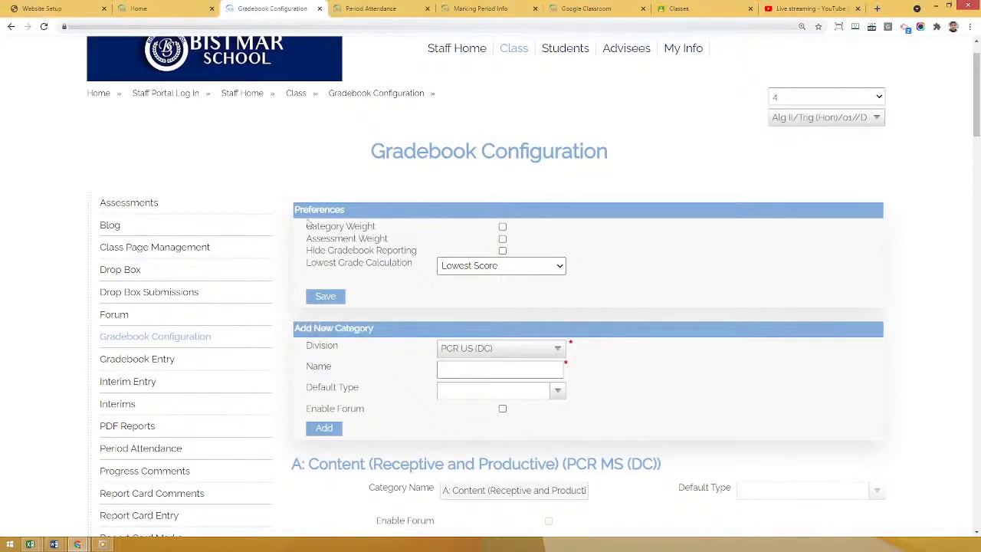
View the gradebook preferences of Calculus/01//C and switch back to Alg II/Trig (Hon)/01//D.
{"action": "left_click", "coordinate": [801, 118]}
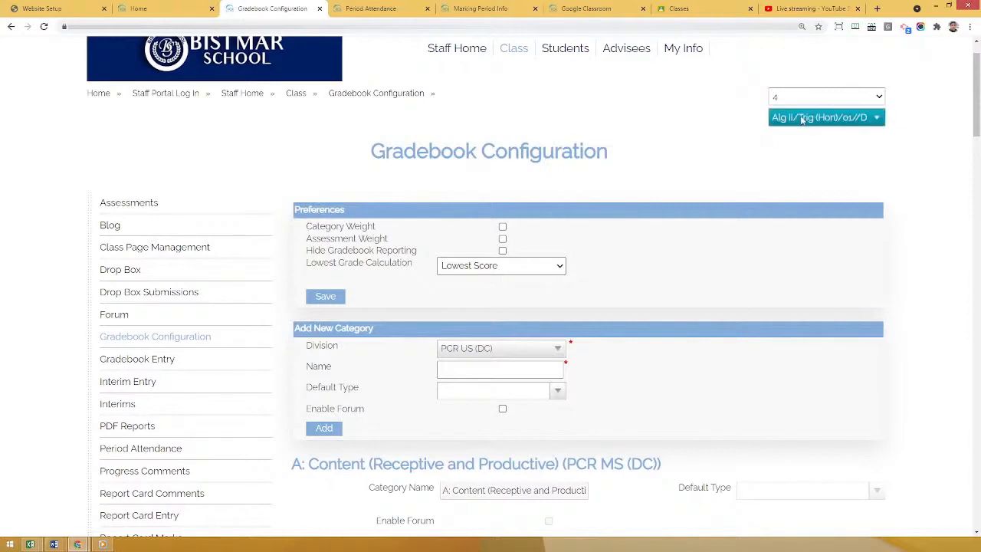
{"action": "left_click", "coordinate": [806, 159]}
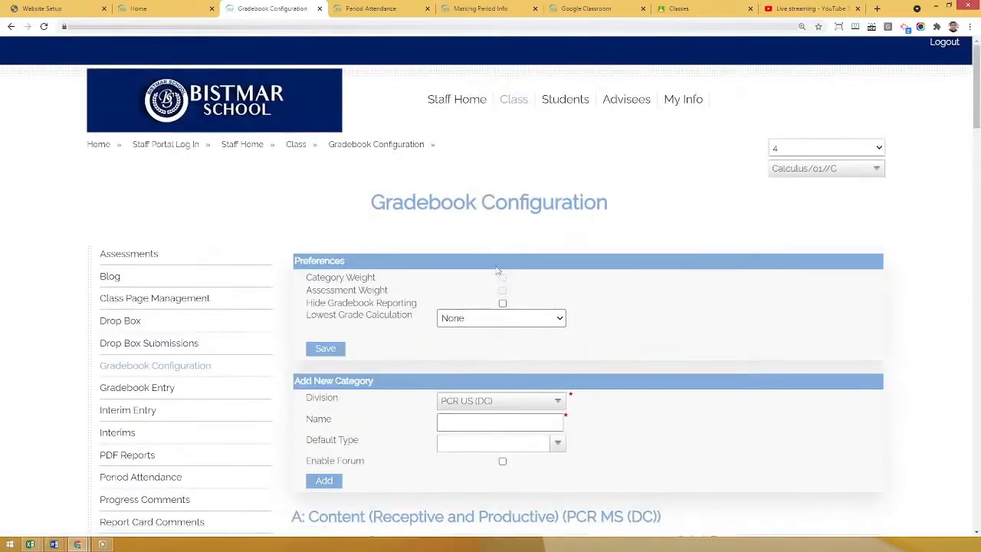
{"action": "left_click", "coordinate": [824, 168]}
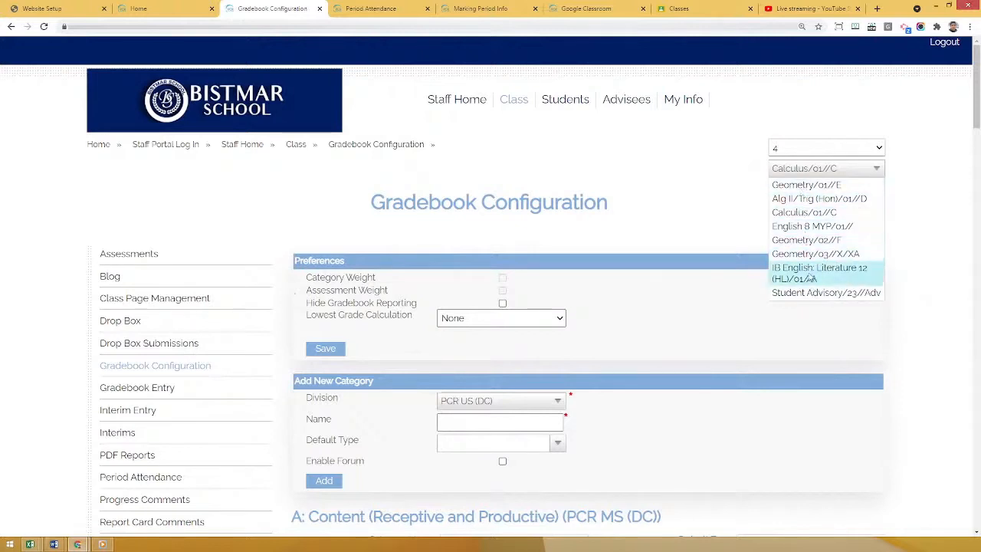
{"action": "left_click", "coordinate": [808, 201]}
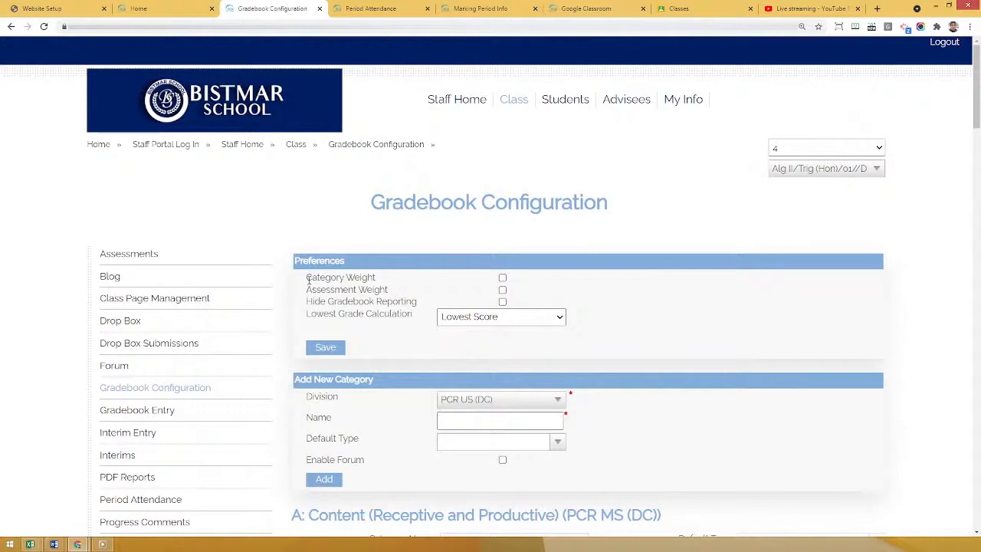
Enable Category Weight in the Alg II/Trig (Hon) gradebook preferences and save them.
{"action": "triple_click", "coordinate": [376, 275]}
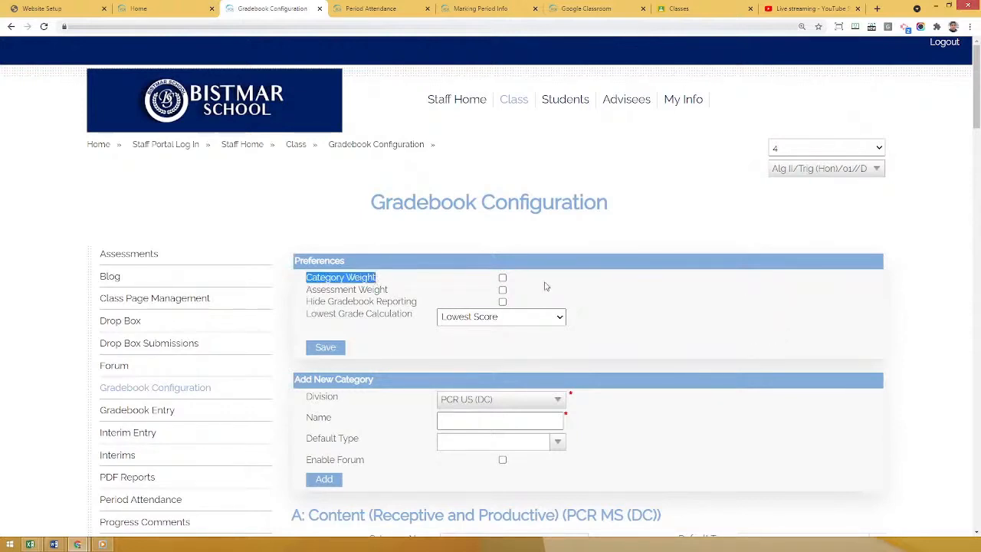
{"action": "left_click", "coordinate": [502, 277]}
{"action": "left_click", "coordinate": [665, 293]}
{"action": "left_click", "coordinate": [322, 352]}
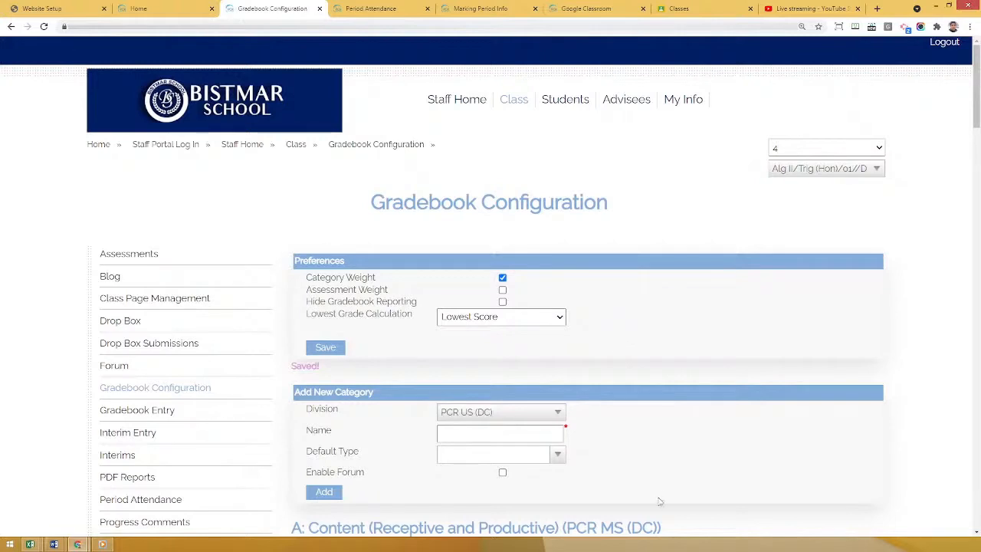
Review the Category Weight and Assessment Weight options in the gradebook preferences.
{"action": "left_click_drag", "start_coordinate": [325, 277], "coordinate": [502, 270]}
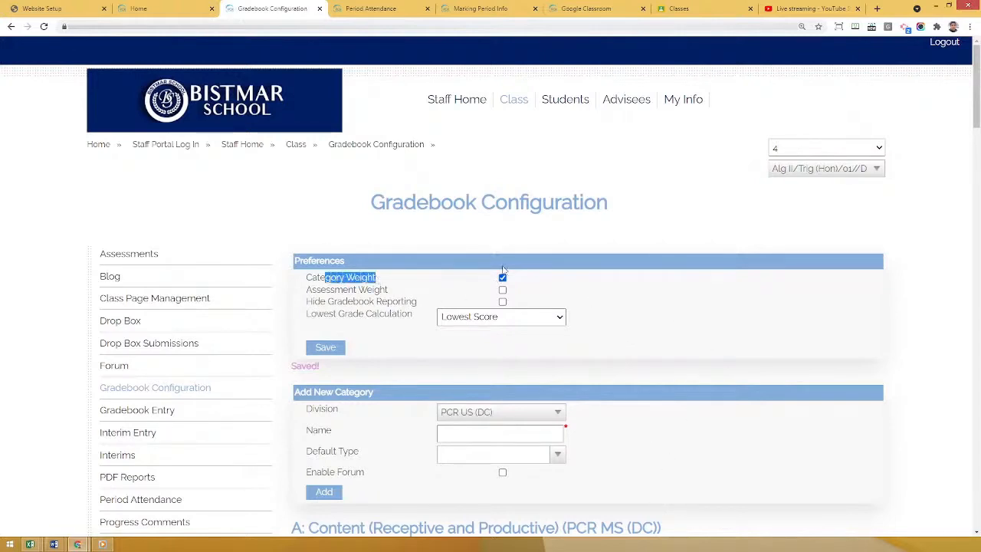
{"action": "left_click", "coordinate": [719, 338]}
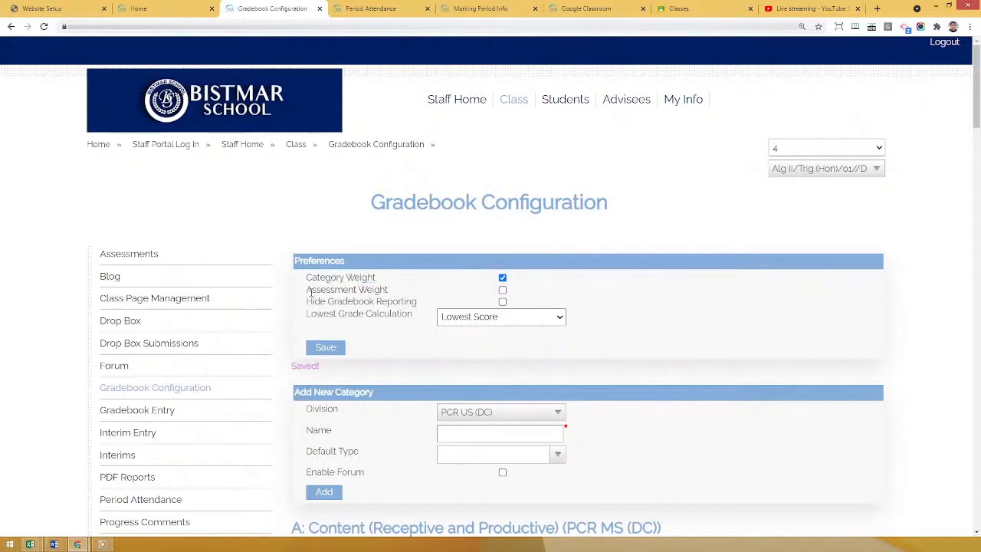
{"action": "left_click_drag", "start_coordinate": [309, 290], "coordinate": [393, 289]}
{"action": "left_click", "coordinate": [419, 285]}
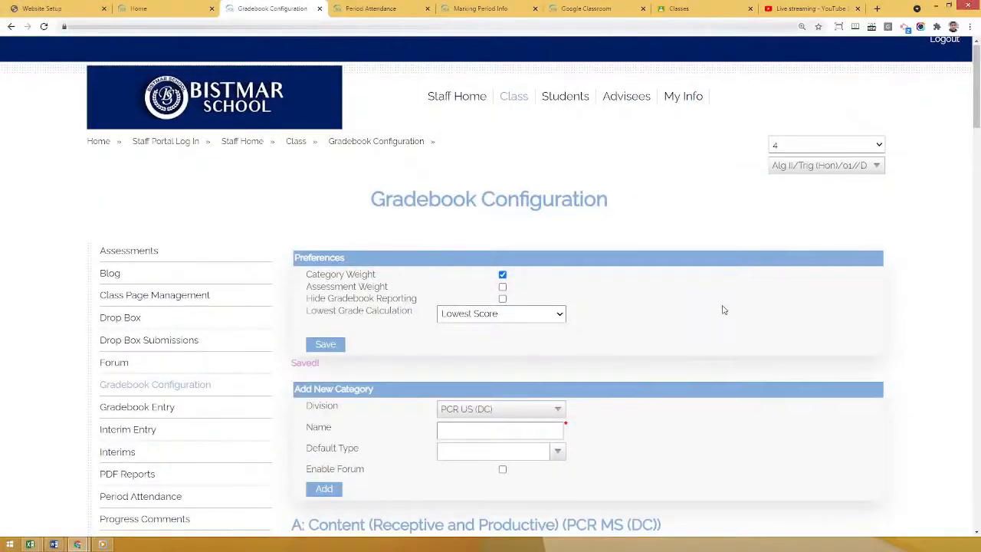
Point out the Hide Gradebook Reporting preference, turning it on and off again without saving.
{"action": "scroll", "coordinate": [722, 310], "scroll_direction": "down", "scroll_amount": 1}
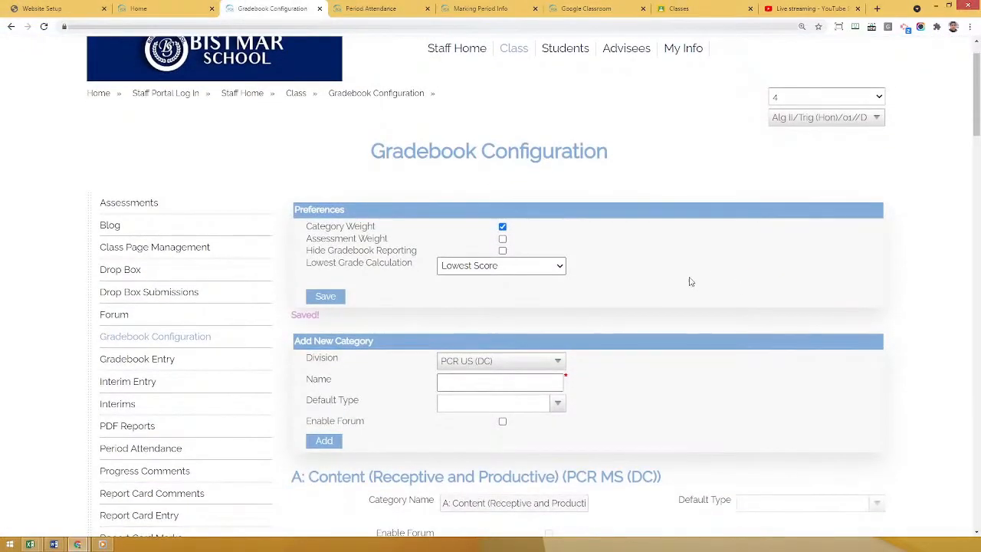
{"action": "left_click_drag", "start_coordinate": [312, 251], "coordinate": [420, 260]}
{"action": "left_click", "coordinate": [418, 255]}
{"action": "left_click", "coordinate": [501, 251]}
{"action": "left_click", "coordinate": [502, 250]}
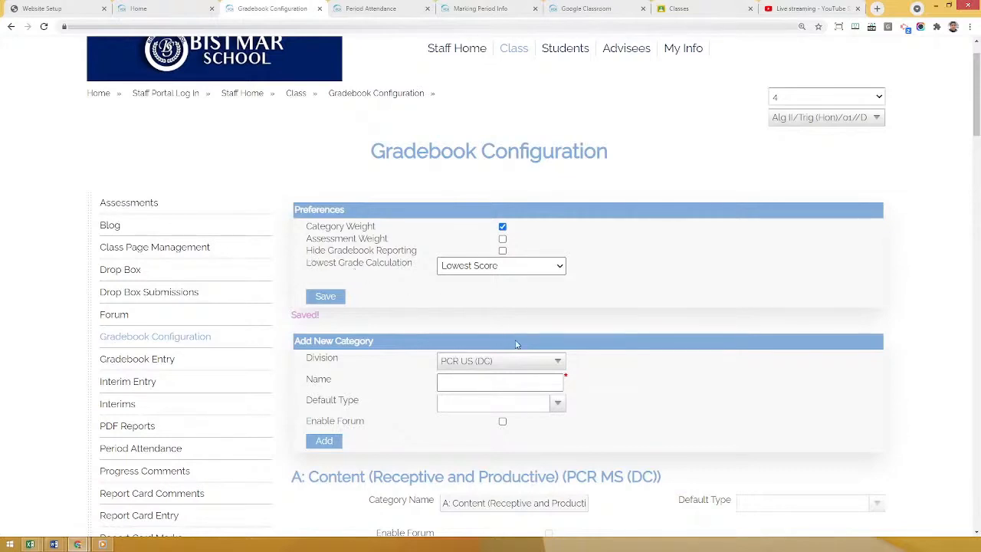
Review the options available for the Lowest Grade Calculation preference, leaving the selection as is.
{"action": "left_click", "coordinate": [545, 267]}
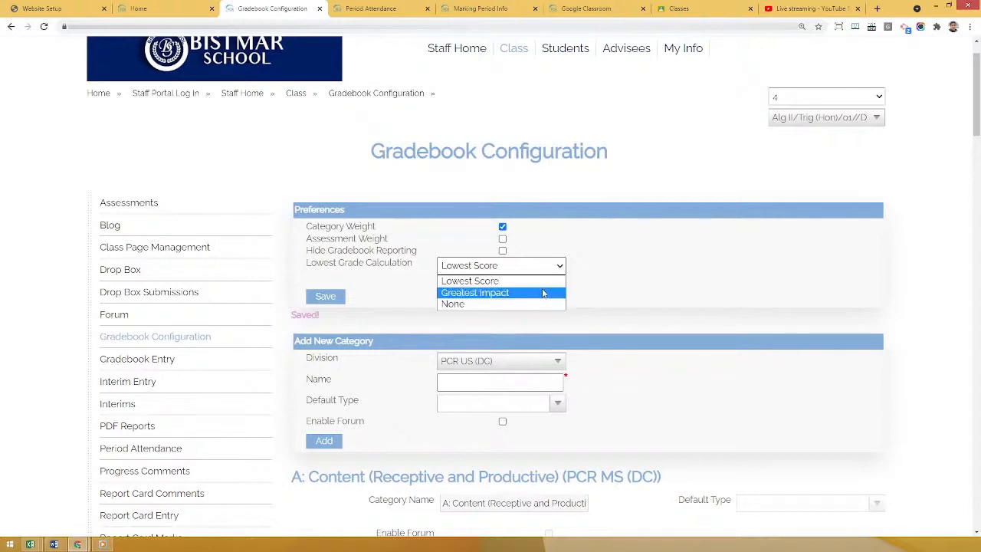
{"action": "left_click", "coordinate": [653, 271]}
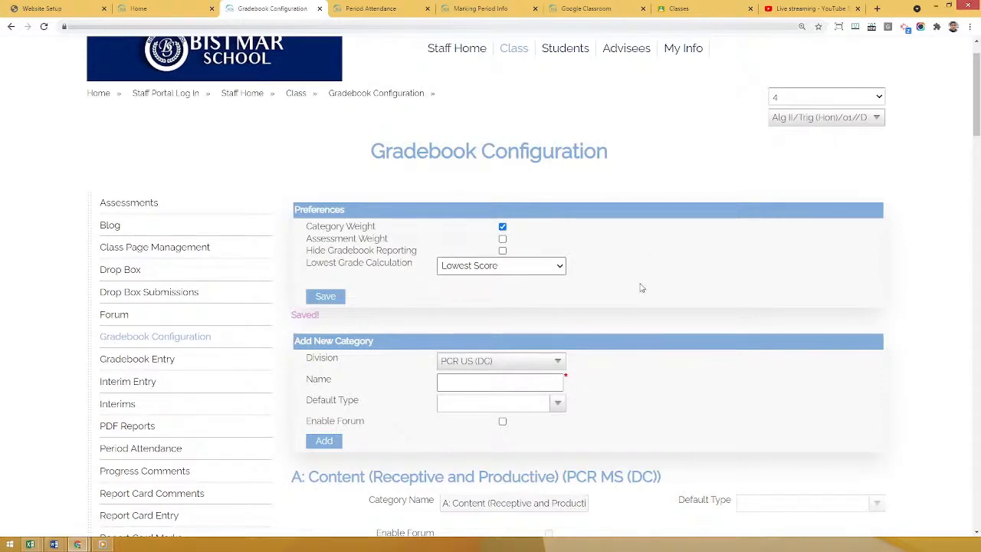
{"action": "left_click", "coordinate": [511, 267]}
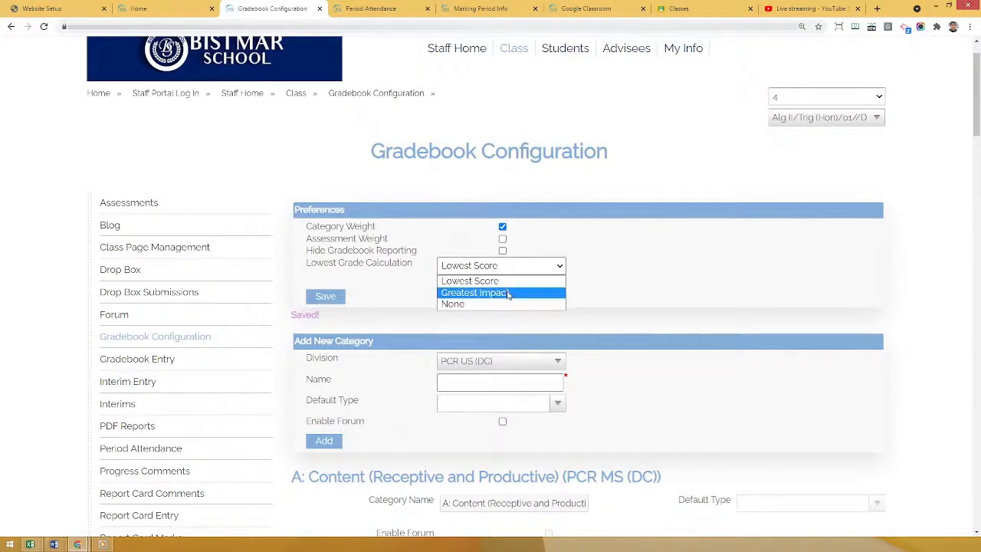
{"action": "left_click", "coordinate": [655, 294]}
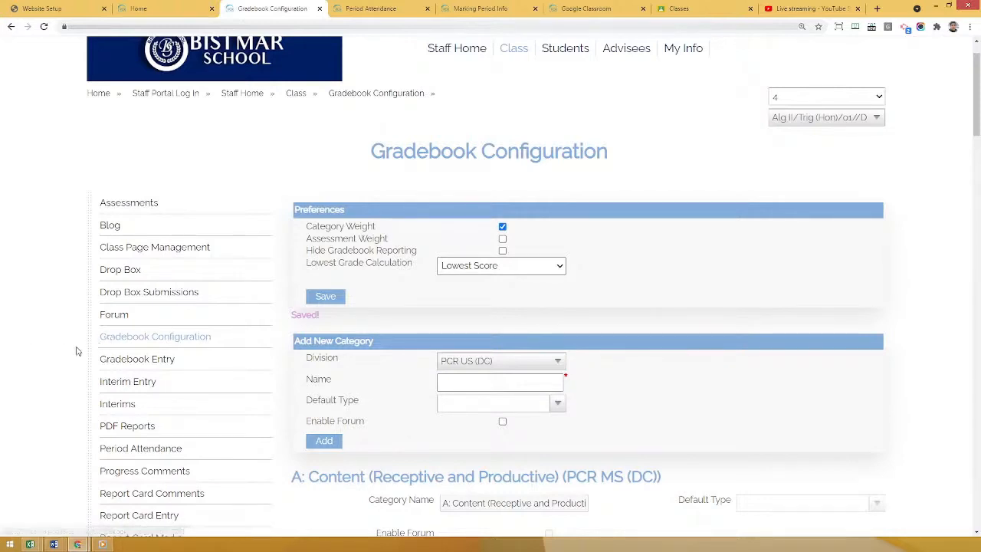
Compare the Category Weight and Assessment Weight preferences with those of Calculus/01//C and return to Alg II/Trig (Hon)/01//D.
{"action": "scroll", "coordinate": [75, 344], "scroll_direction": "down", "scroll_amount": 1}
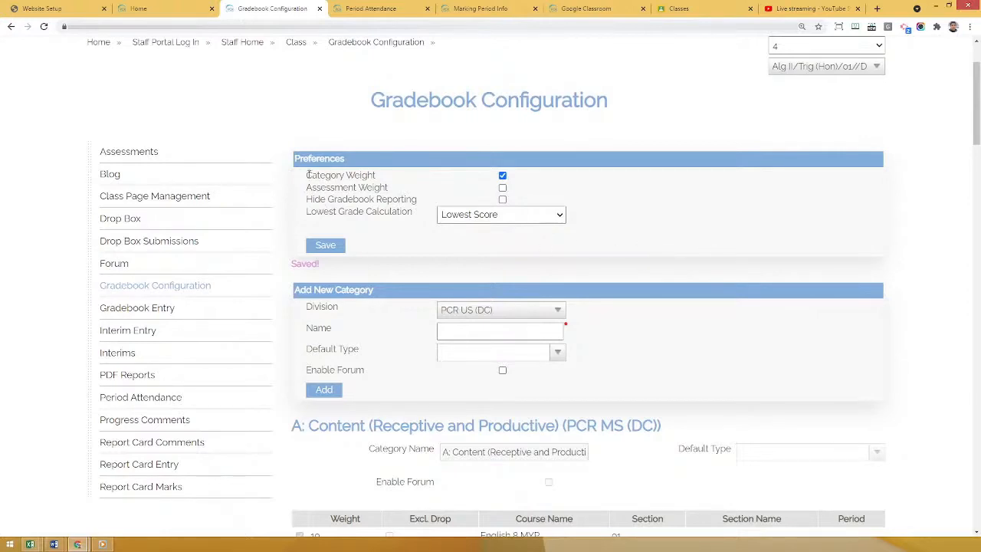
{"action": "left_click_drag", "start_coordinate": [307, 174], "coordinate": [406, 188]}
{"action": "left_click", "coordinate": [375, 211]}
{"action": "left_click", "coordinate": [804, 66]}
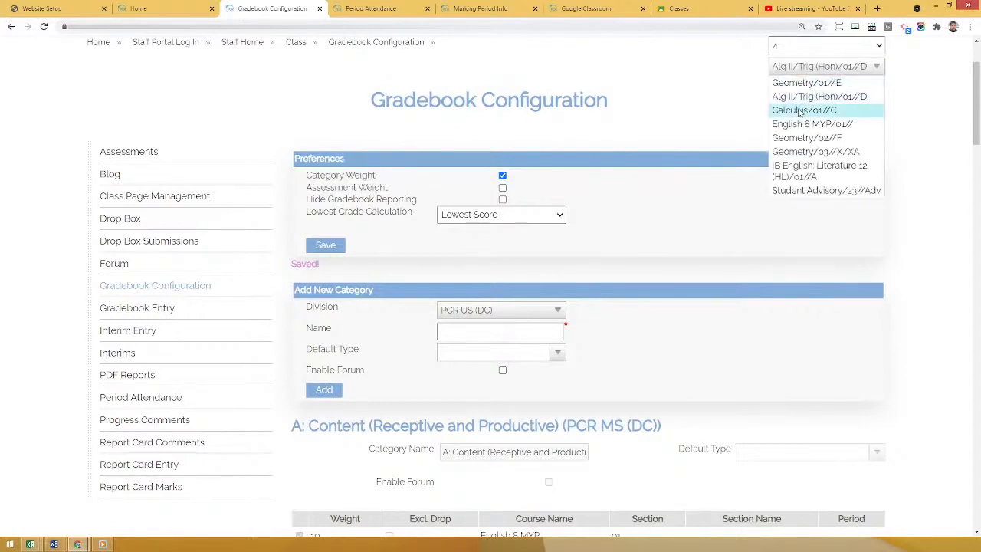
{"action": "left_click", "coordinate": [799, 111]}
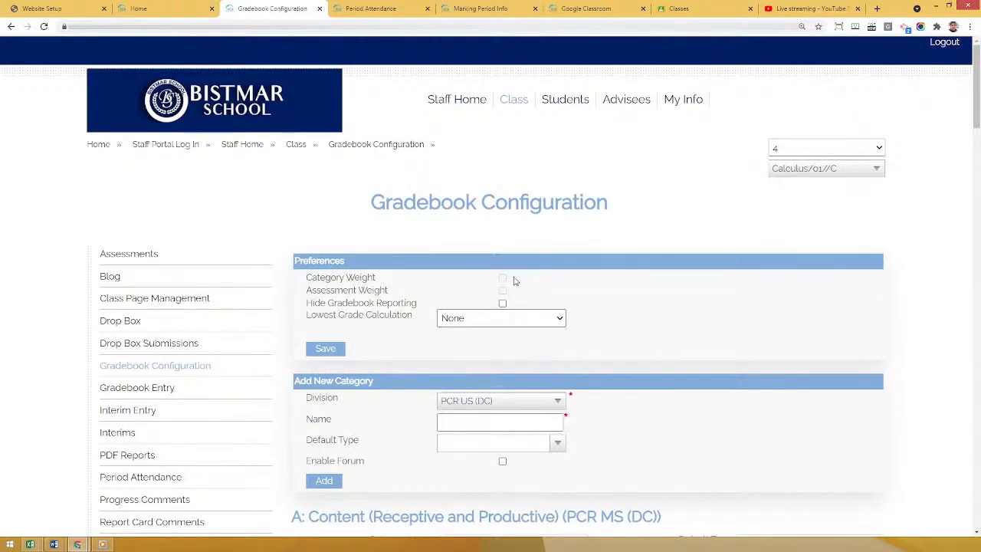
{"action": "left_click", "coordinate": [849, 170]}
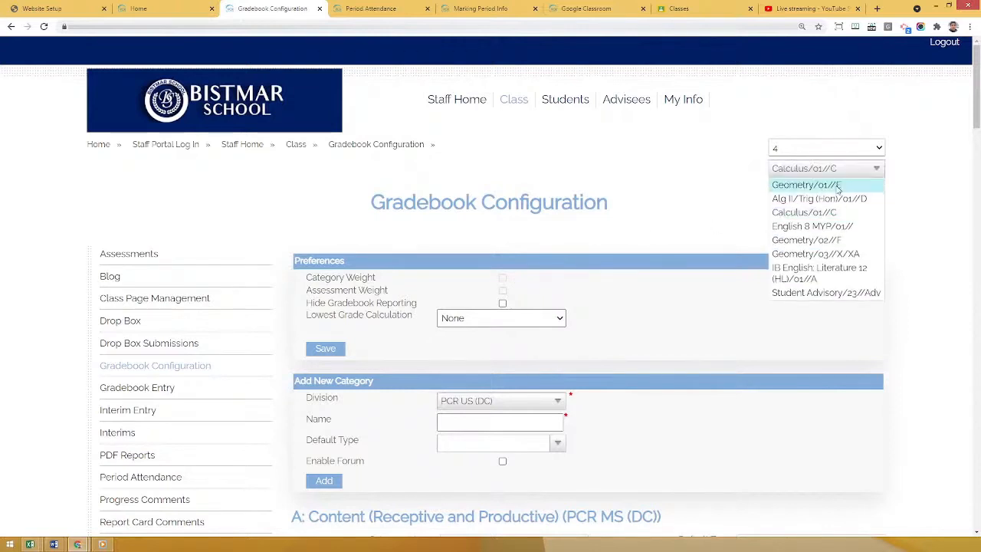
{"action": "left_click", "coordinate": [831, 201]}
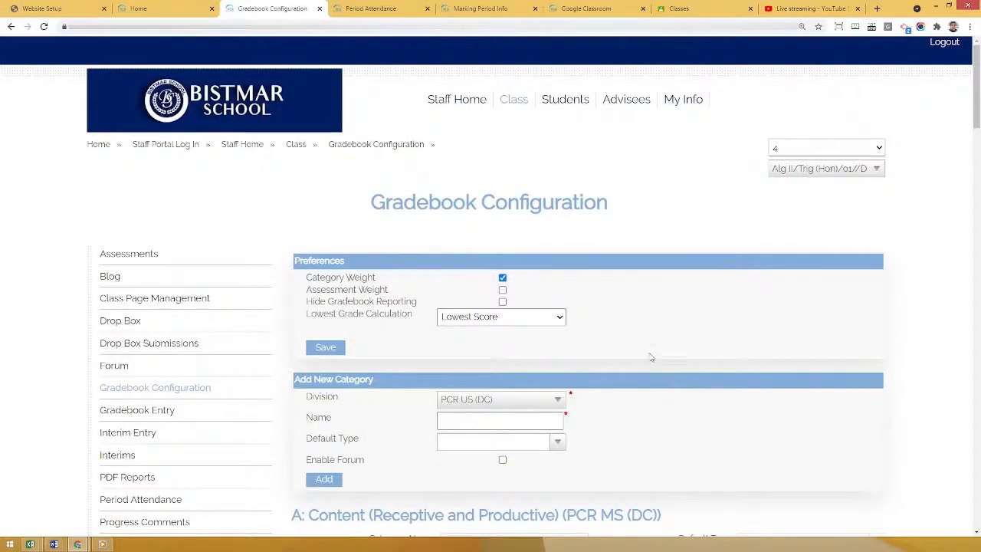
Open the Alg II/Trig (Hon) section 01 details in the PCR admin site and examine the Allow Weight Calculations Overwrite Until setting.
{"action": "left_click", "coordinate": [372, 8]}
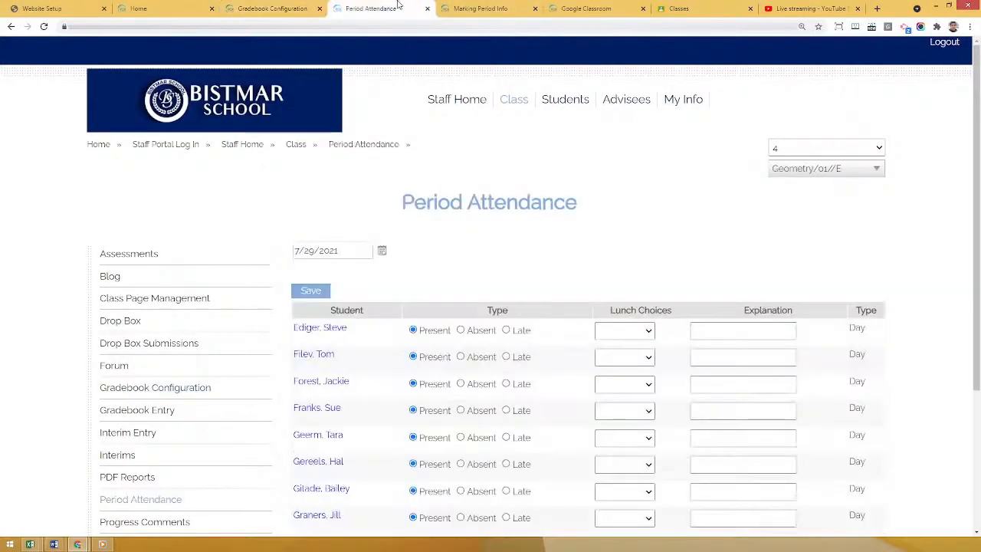
{"action": "left_click", "coordinate": [473, 8]}
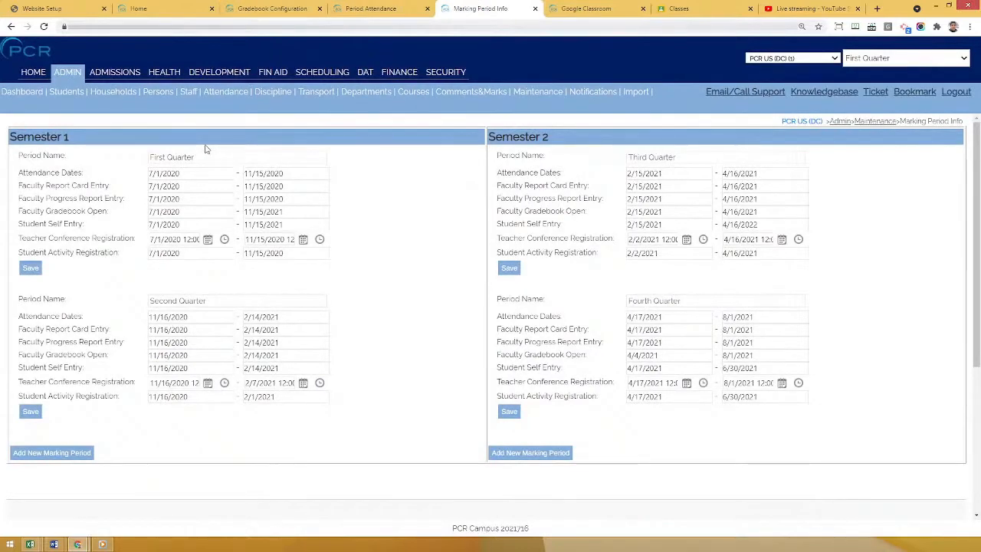
{"action": "mouse_move", "coordinate": [412, 93]}
{"action": "left_click", "coordinate": [415, 152]}
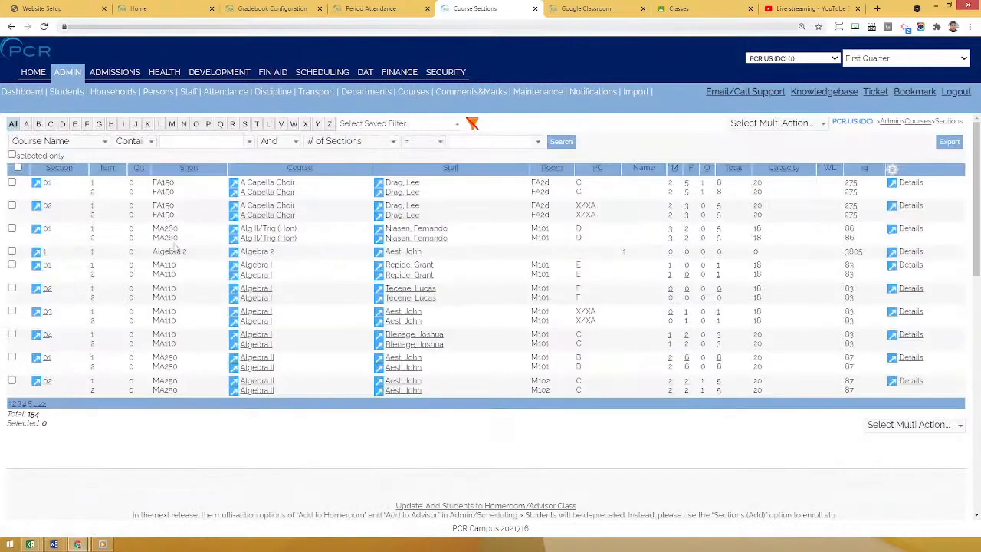
{"action": "left_click", "coordinate": [910, 228]}
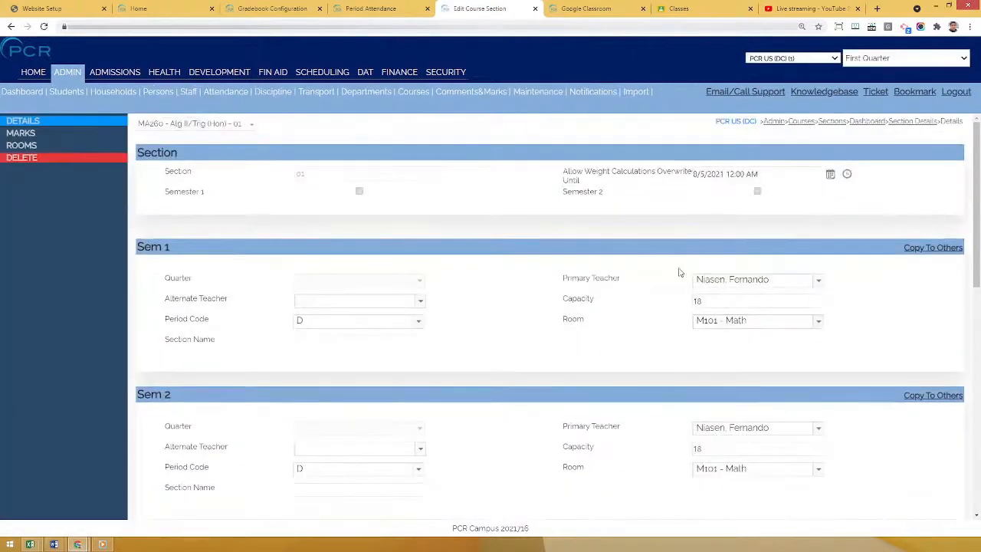
{"action": "left_click_drag", "start_coordinate": [563, 171], "coordinate": [629, 172]}
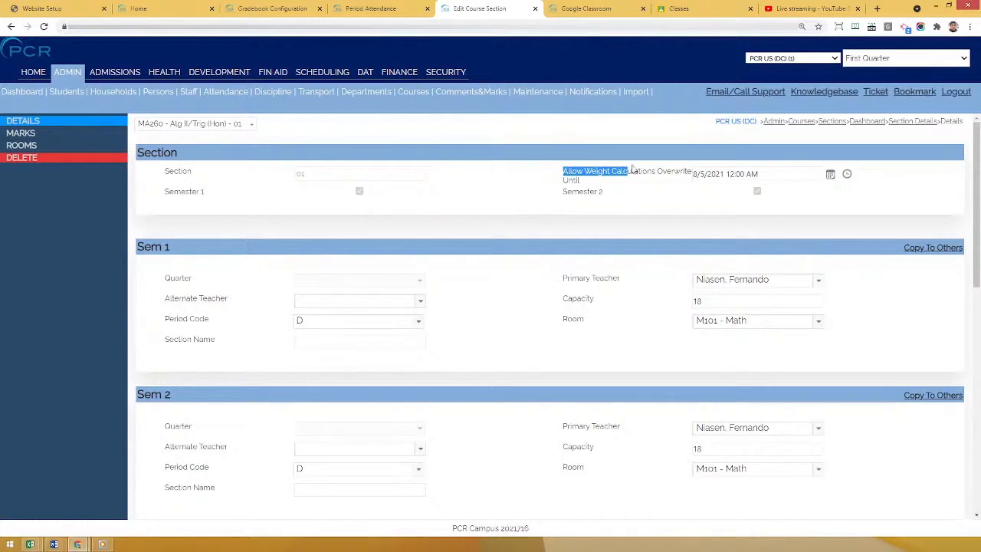
{"action": "left_click", "coordinate": [648, 191]}
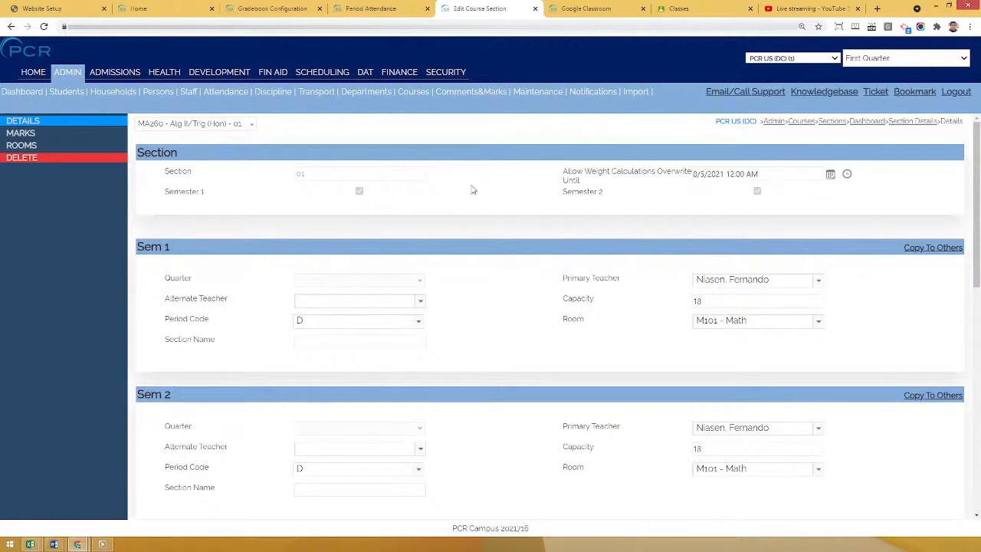
Return to the staff portal's Gradebook Configuration page and examine the Category Weight preference.
{"action": "left_click", "coordinate": [290, 6]}
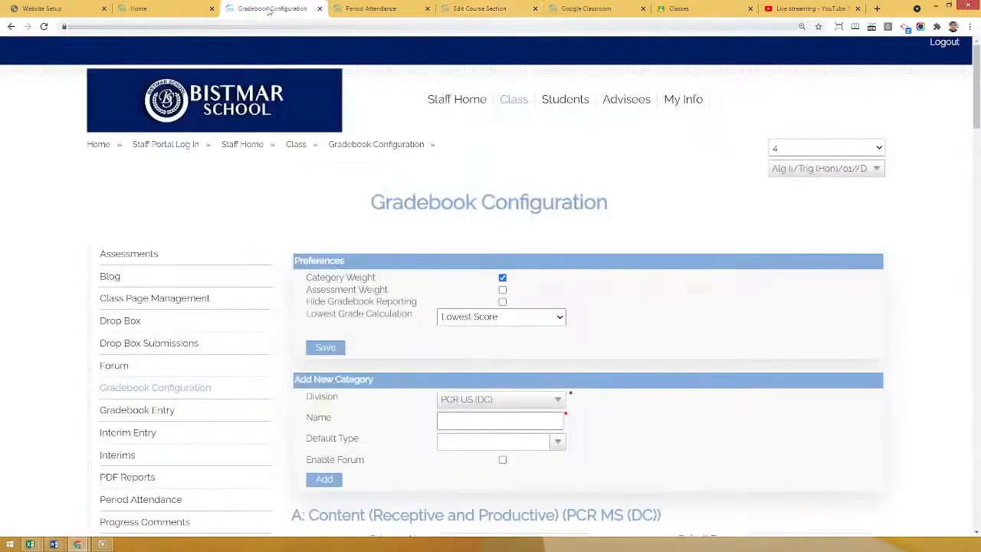
{"action": "scroll", "coordinate": [346, 201], "scroll_direction": "down", "scroll_amount": 1}
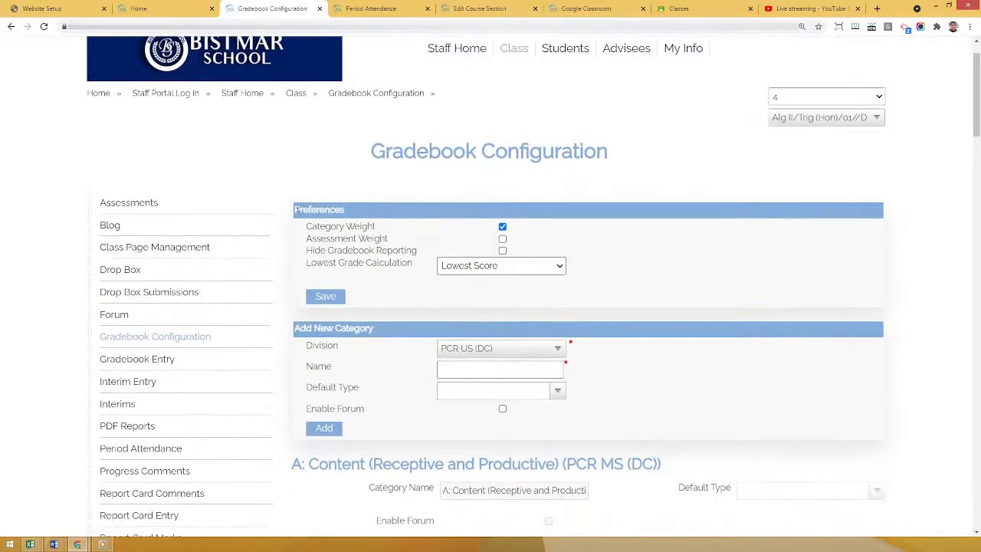
{"action": "double_click", "coordinate": [341, 210]}
{"action": "left_click_drag", "start_coordinate": [372, 226], "coordinate": [385, 227]}
{"action": "left_click", "coordinate": [398, 236]}
Add a new gradebook category named Classwork with Evaluation as its default type for the PCR US (DC) division.
{"action": "scroll", "coordinate": [299, 351], "scroll_direction": "down", "scroll_amount": 2}
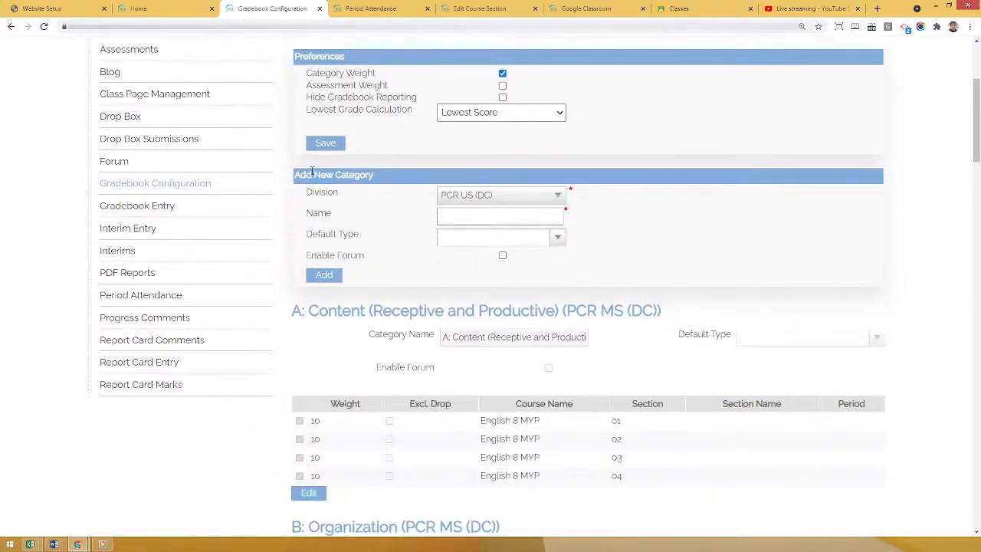
{"action": "left_click", "coordinate": [471, 215]}
{"action": "type", "text": "Clari"}
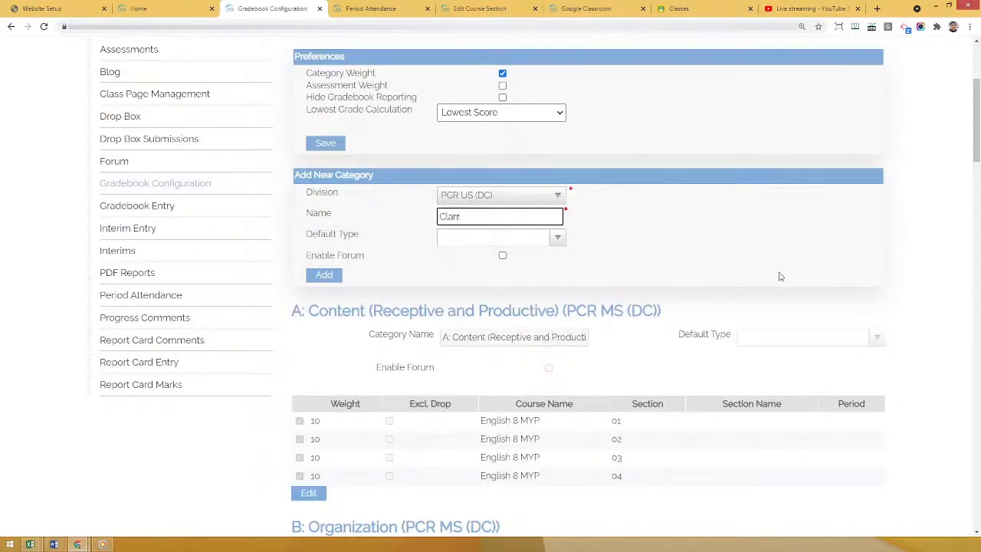
{"action": "key", "text": "BackSpace"}
{"action": "type", "text": "sswork"}
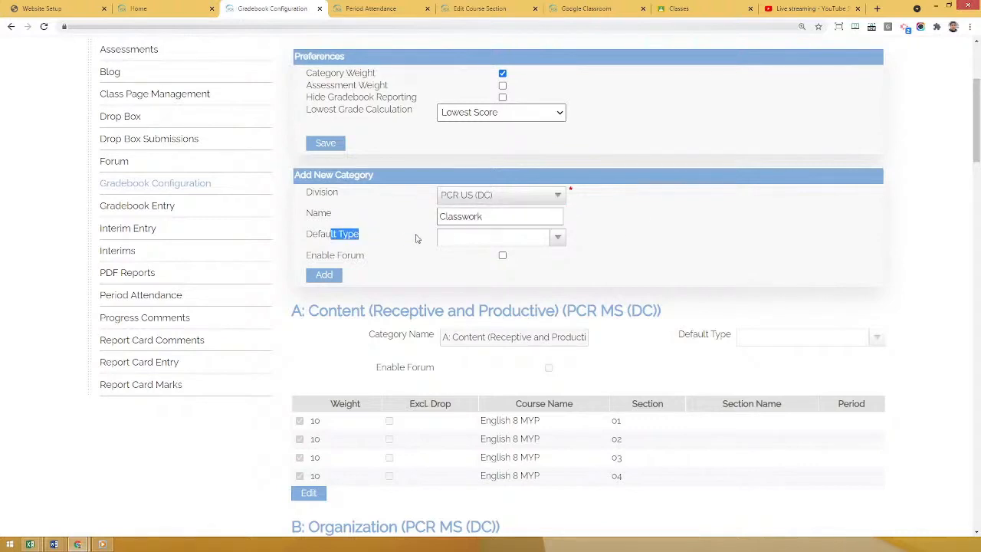
{"action": "left_click", "coordinate": [456, 238]}
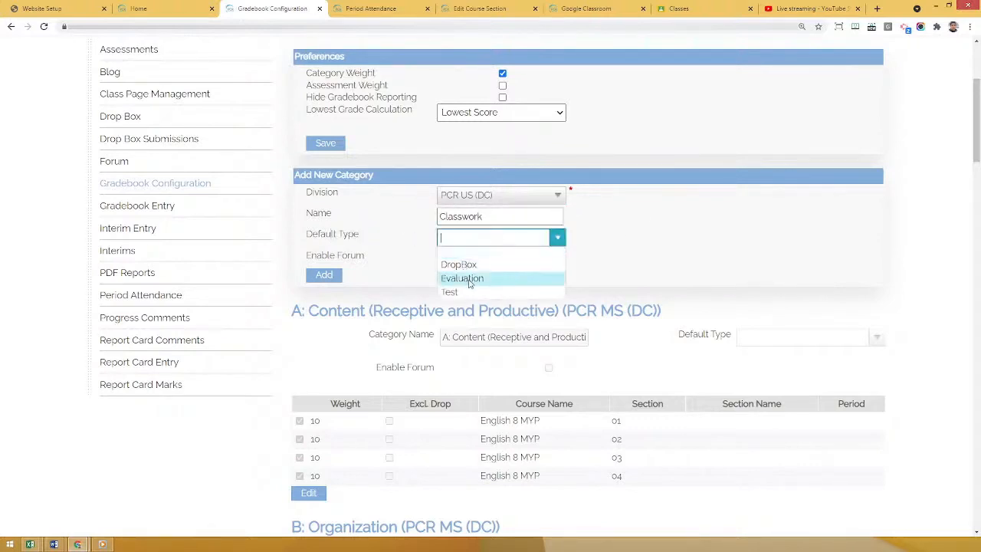
{"action": "left_click", "coordinate": [470, 280]}
{"action": "left_click_drag", "start_coordinate": [326, 234], "coordinate": [382, 243]}
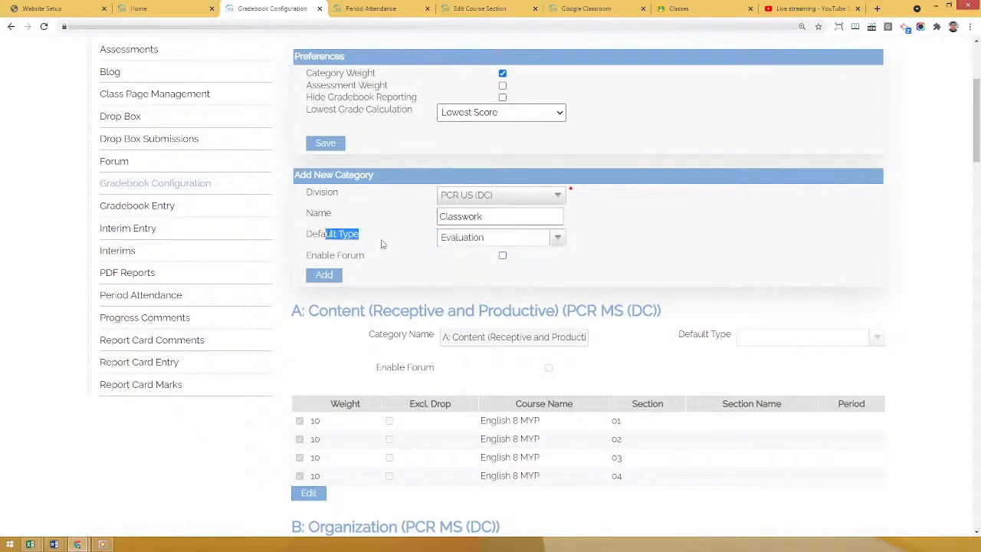
{"action": "left_click", "coordinate": [750, 231]}
{"action": "left_click", "coordinate": [335, 277]}
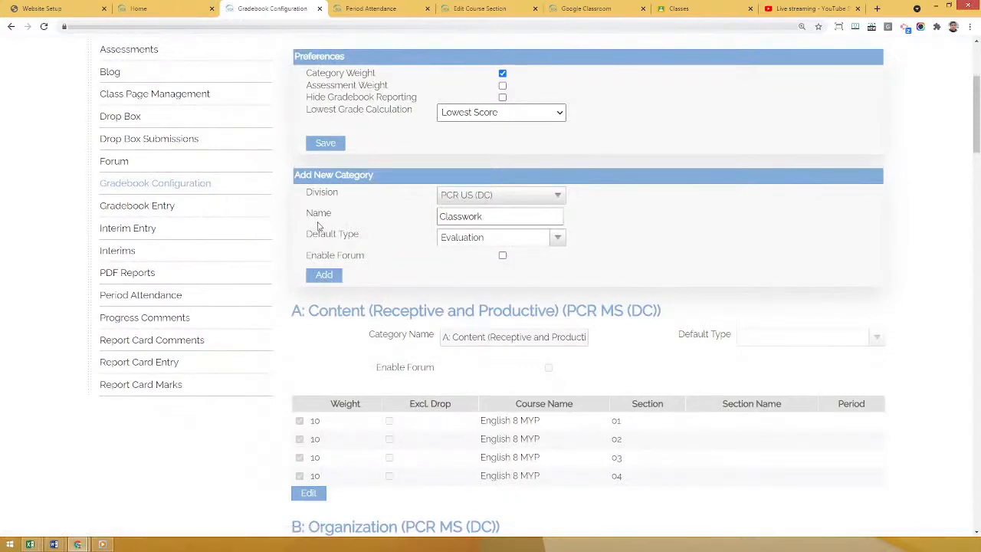
Enable the Classwork category for Alg II/Trig (Hon) section 01 with a weight of 10 and save the update.
{"action": "scroll", "coordinate": [204, 335], "scroll_direction": "down", "scroll_amount": 6}
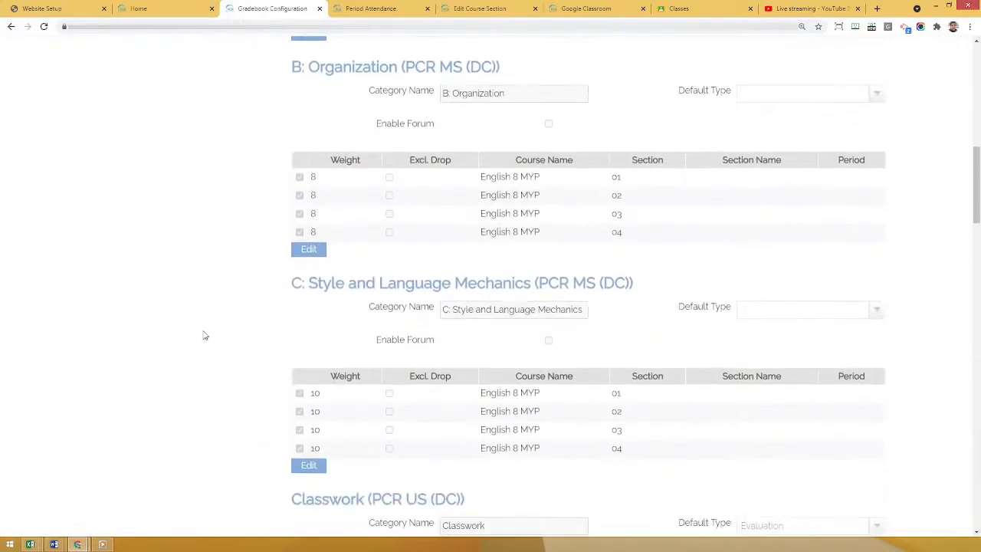
{"action": "scroll", "coordinate": [205, 335], "scroll_direction": "down", "scroll_amount": 3}
{"action": "left_click_drag", "start_coordinate": [297, 243], "coordinate": [477, 243]}
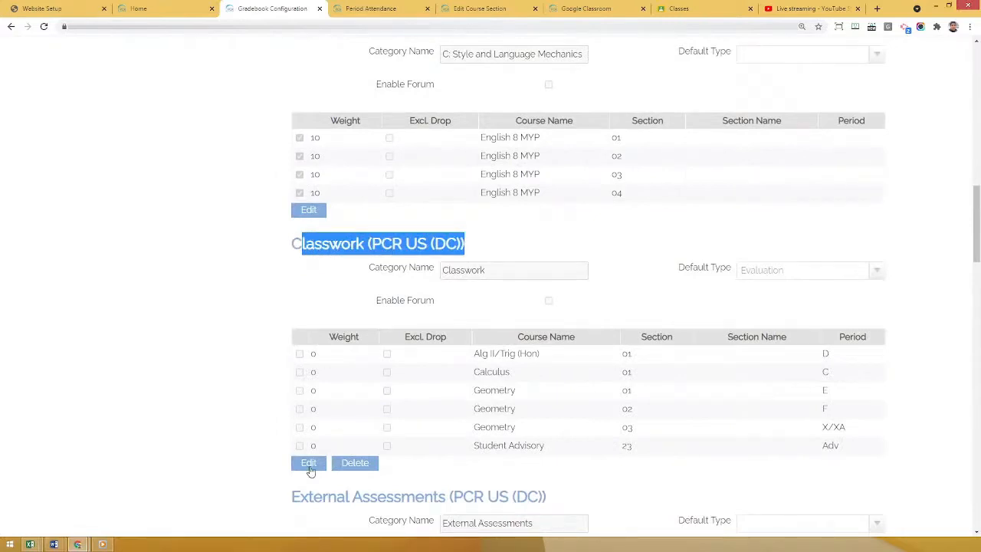
{"action": "left_click", "coordinate": [310, 466]}
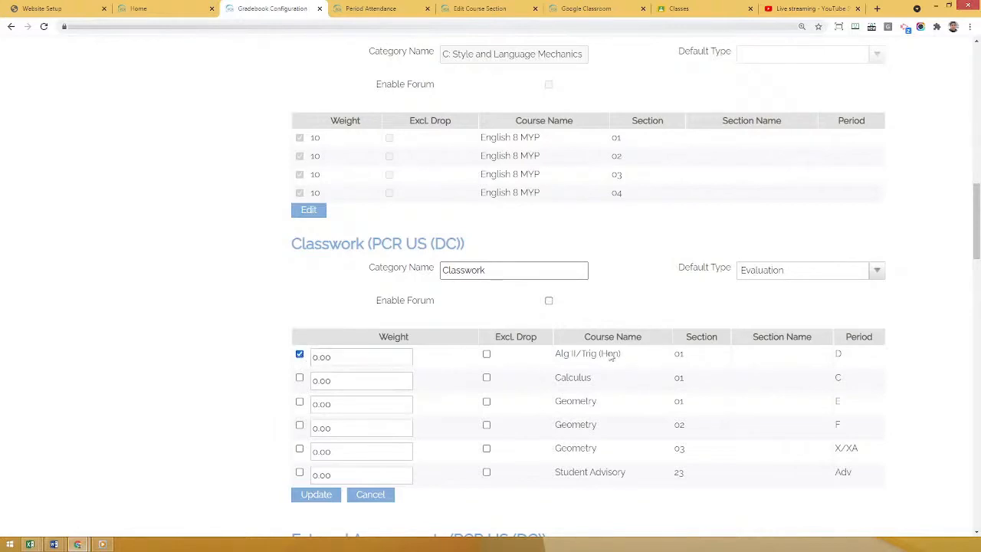
{"action": "left_click", "coordinate": [335, 357]}
{"action": "left_click", "coordinate": [335, 358]}
{"action": "type", "text": "10"}
{"action": "left_click", "coordinate": [481, 395]}
{"action": "left_click", "coordinate": [327, 359]}
{"action": "left_click", "coordinate": [316, 494]}
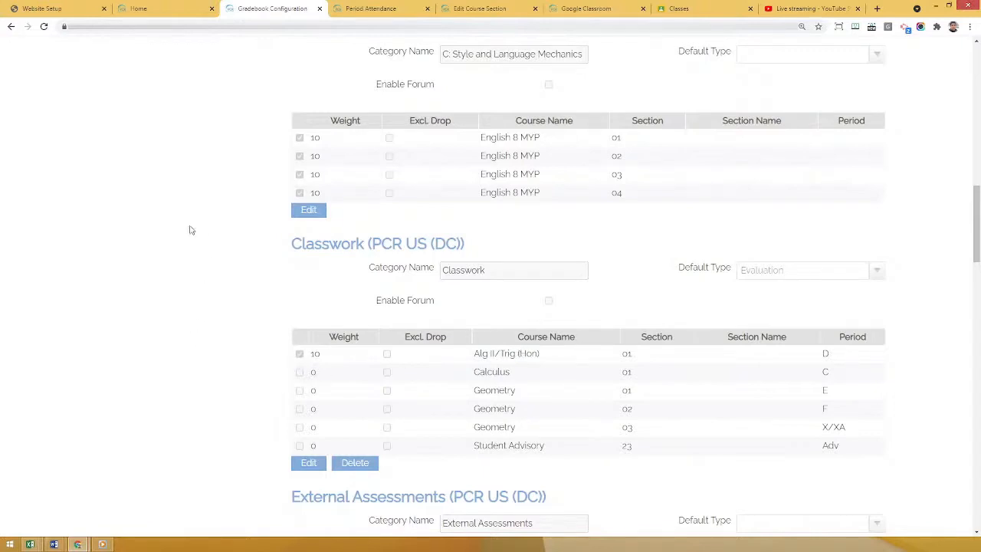
Start a new assessment from the Assessments page for Alg II/Trig (Hon)/01//D.
{"action": "scroll", "coordinate": [184, 233], "scroll_direction": "up", "scroll_amount": 9}
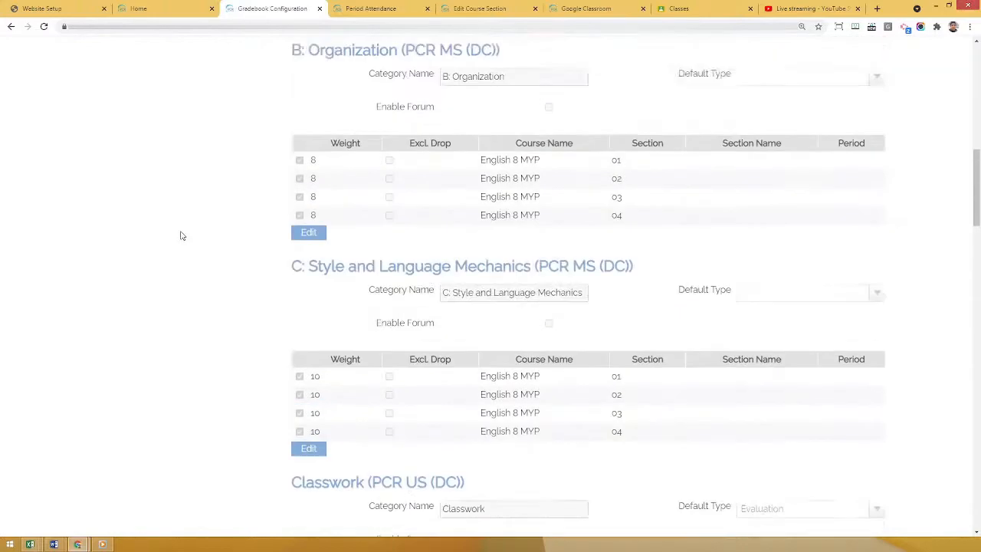
{"action": "scroll", "coordinate": [153, 214], "scroll_direction": "up", "scroll_amount": 2}
{"action": "left_click", "coordinate": [127, 157]}
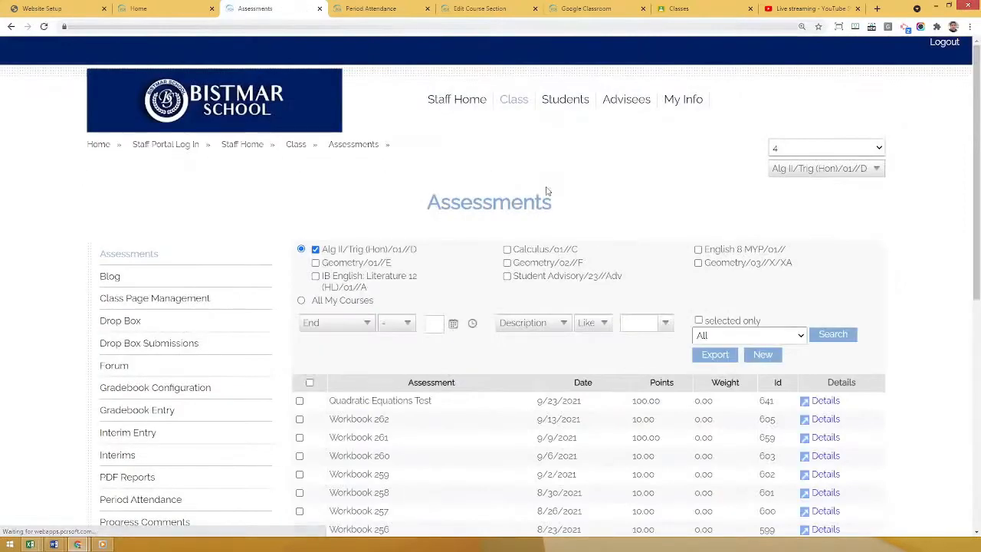
{"action": "left_click", "coordinate": [765, 355]}
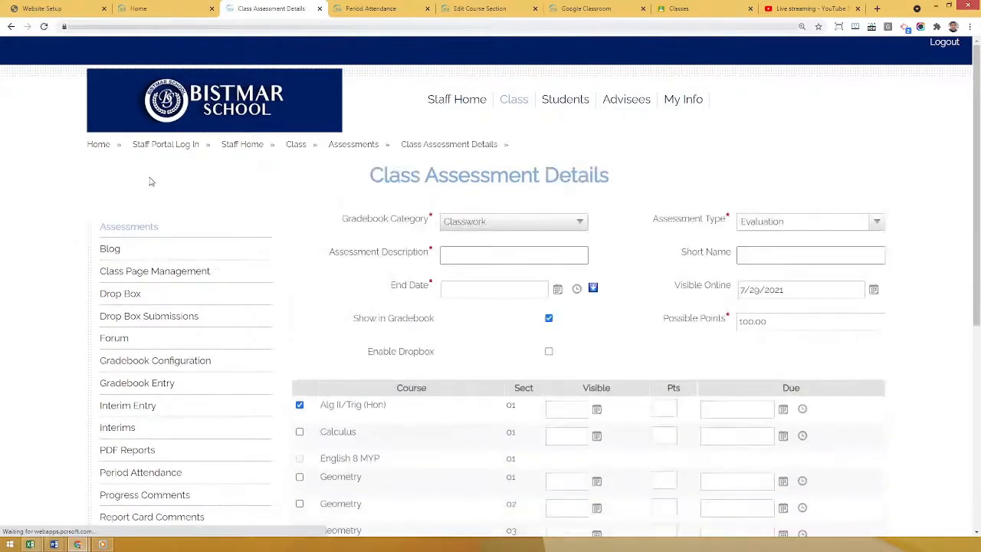
Review the gradebook categories available for the new assessment, keeping Classwork selected.
{"action": "scroll", "coordinate": [292, 266], "scroll_direction": "down", "scroll_amount": 1}
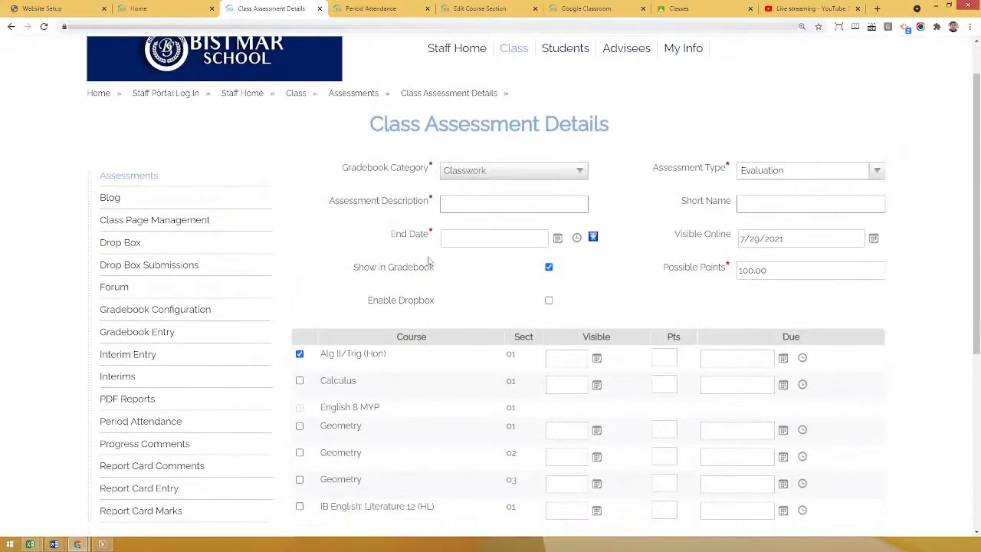
{"action": "left_click_drag", "start_coordinate": [362, 167], "coordinate": [419, 169]}
{"action": "left_click", "coordinate": [480, 175]}
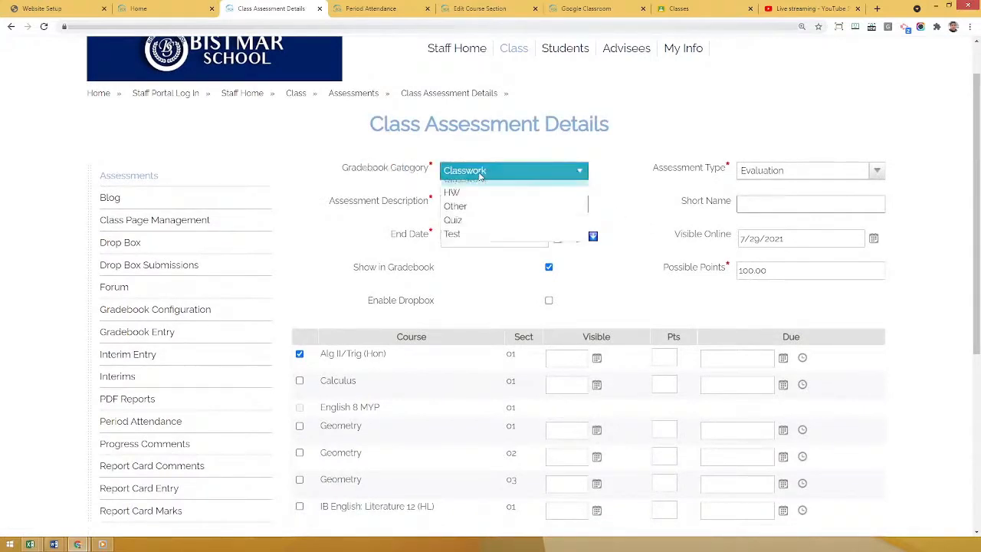
{"action": "left_click", "coordinate": [636, 167]}
Give the new assessment the description Homework 1 and the short name HW1.
{"action": "left_click", "coordinate": [469, 200]}
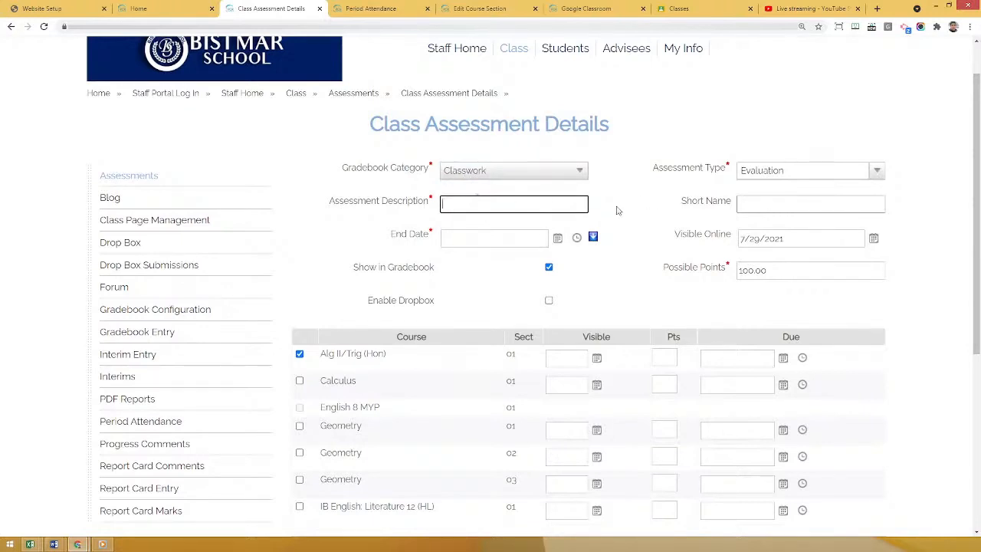
{"action": "type", "text": "Homework 1"}
{"action": "left_click", "coordinate": [780, 204]}
{"action": "type", "text": "HW1"}
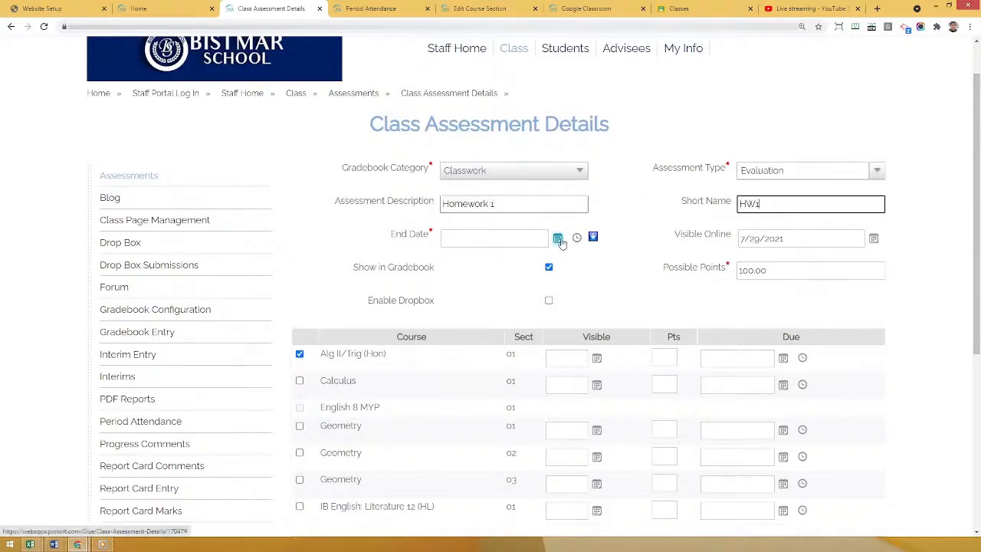
{"action": "left_click", "coordinate": [399, 235]}
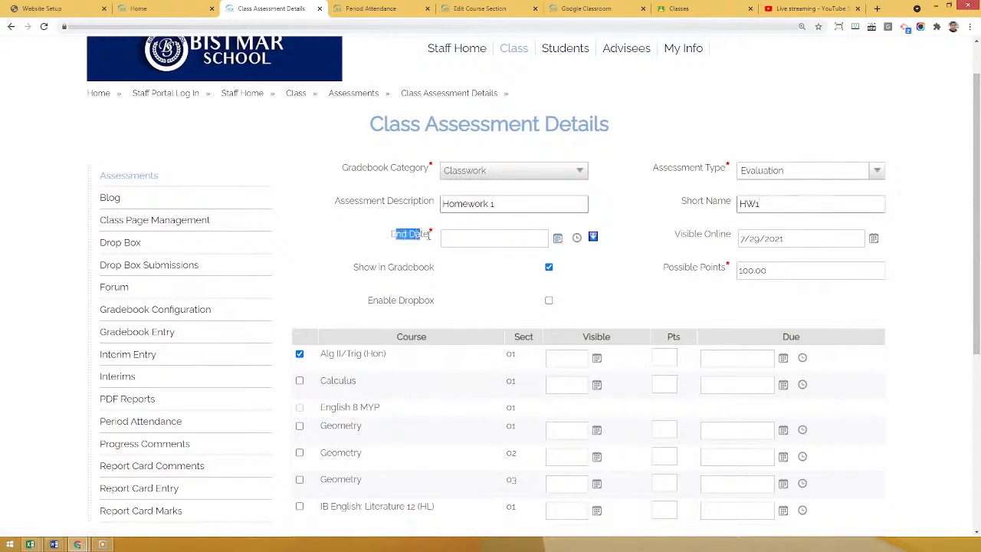
Set the Homework 1 assessment's end date to 7/30/2021 and review its Visible Online and Show in Gradebook settings.
{"action": "left_click", "coordinate": [558, 238]}
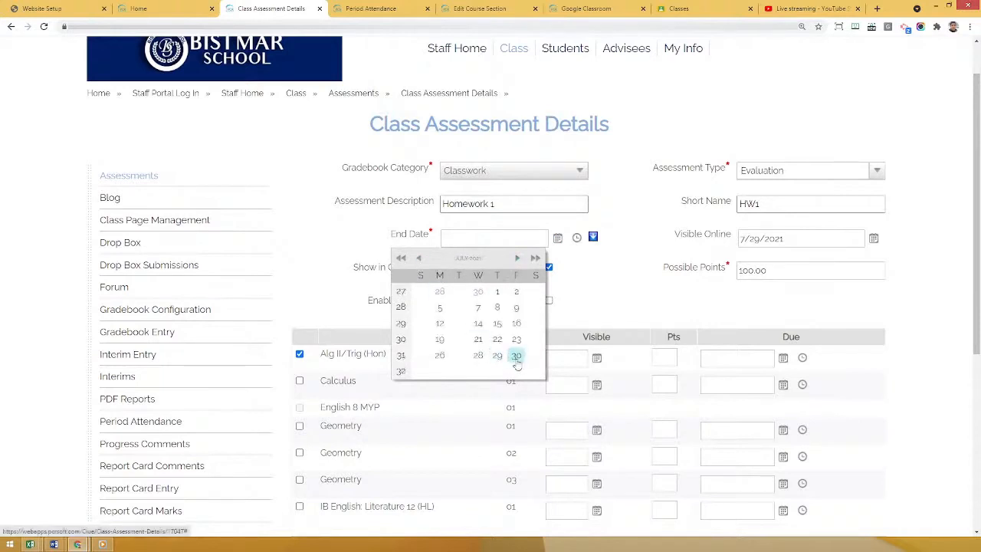
{"action": "left_click", "coordinate": [516, 356]}
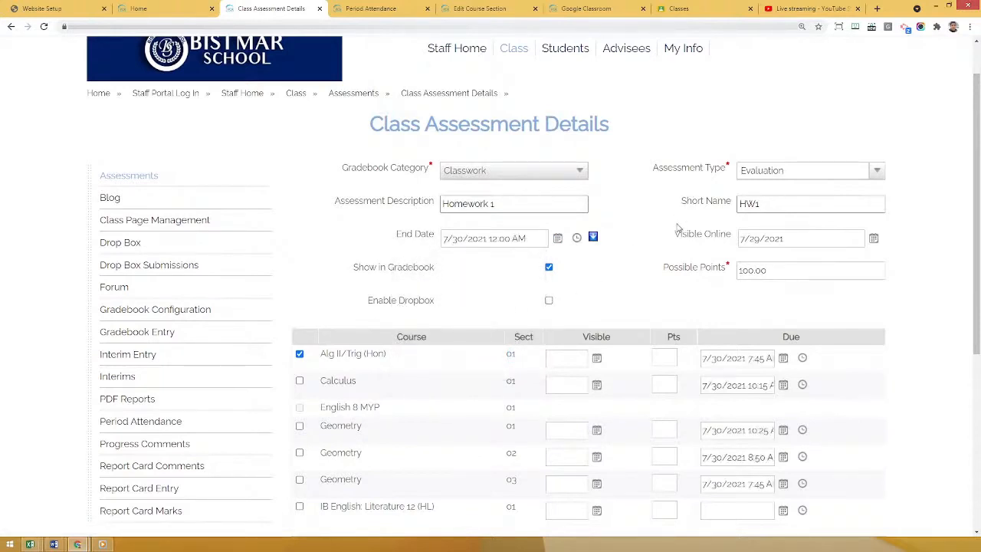
{"action": "left_click_drag", "start_coordinate": [681, 234], "coordinate": [731, 234]}
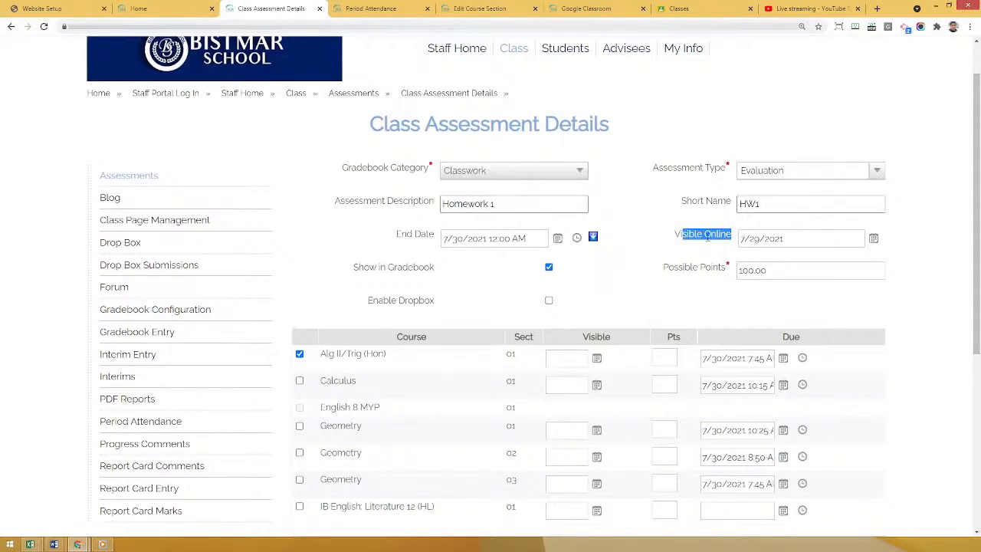
{"action": "left_click", "coordinate": [744, 238]}
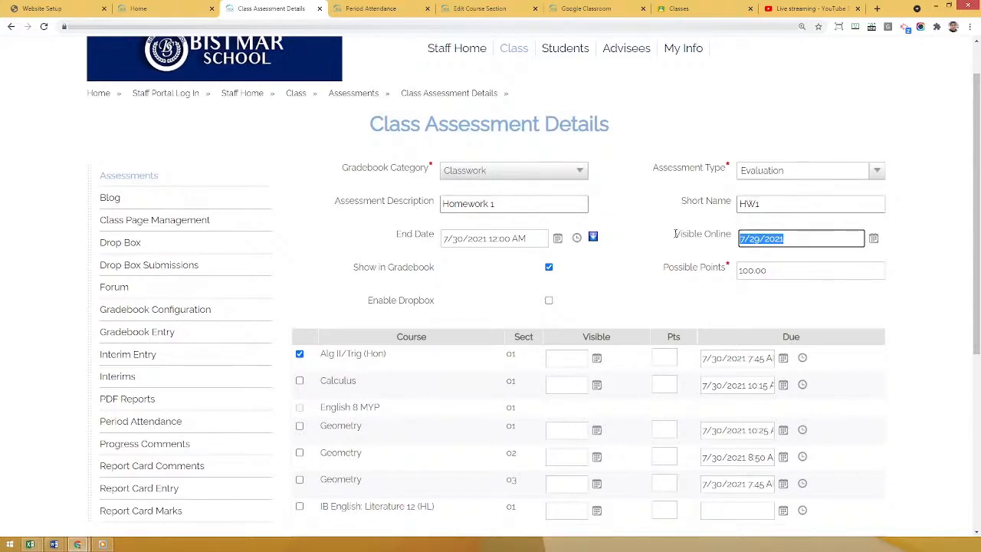
{"action": "left_click", "coordinate": [651, 263]}
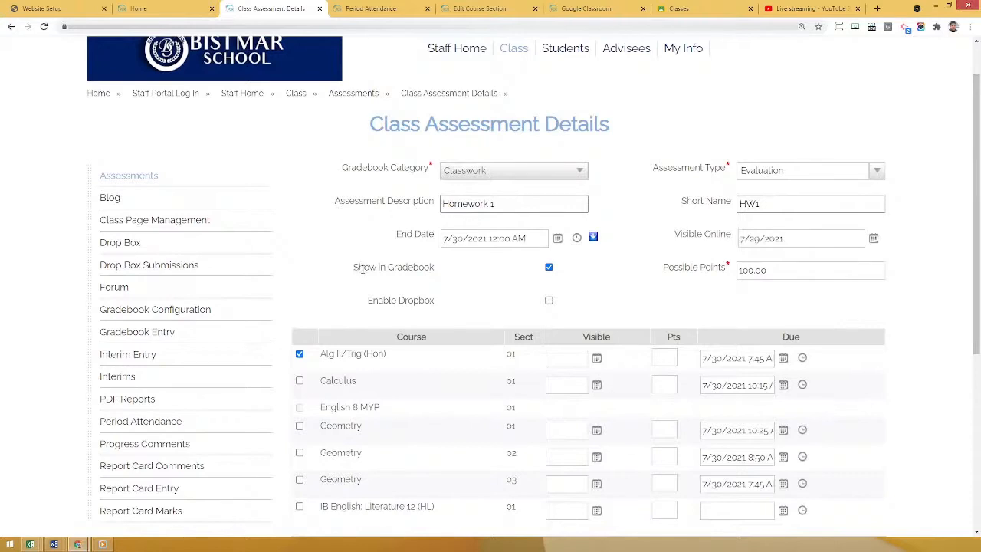
{"action": "left_click_drag", "start_coordinate": [362, 268], "coordinate": [434, 269]}
{"action": "left_click", "coordinate": [447, 278]}
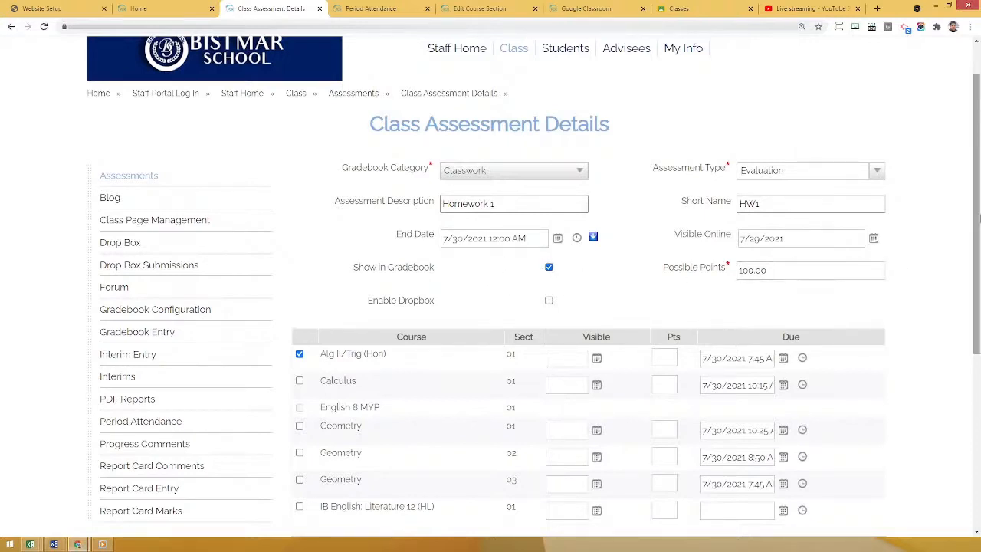
Review the course list for the Homework 1 assessment and save it for Alg II/Trig (Hon) section 01.
{"action": "scroll", "coordinate": [830, 267], "scroll_direction": "down", "scroll_amount": 1}
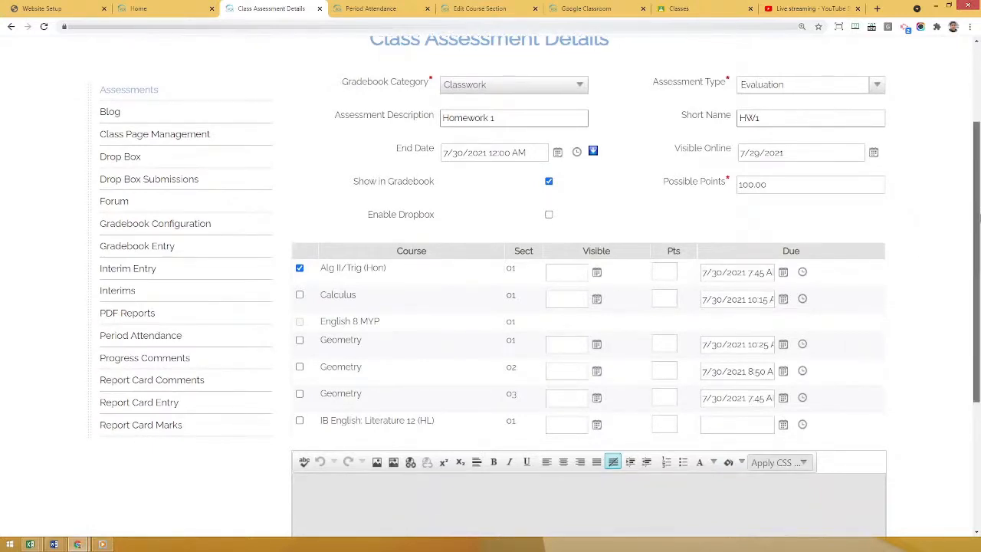
{"action": "scroll", "coordinate": [543, 260], "scroll_direction": "down", "scroll_amount": 1}
{"action": "scroll", "coordinate": [407, 223], "scroll_direction": "up", "scroll_amount": 1}
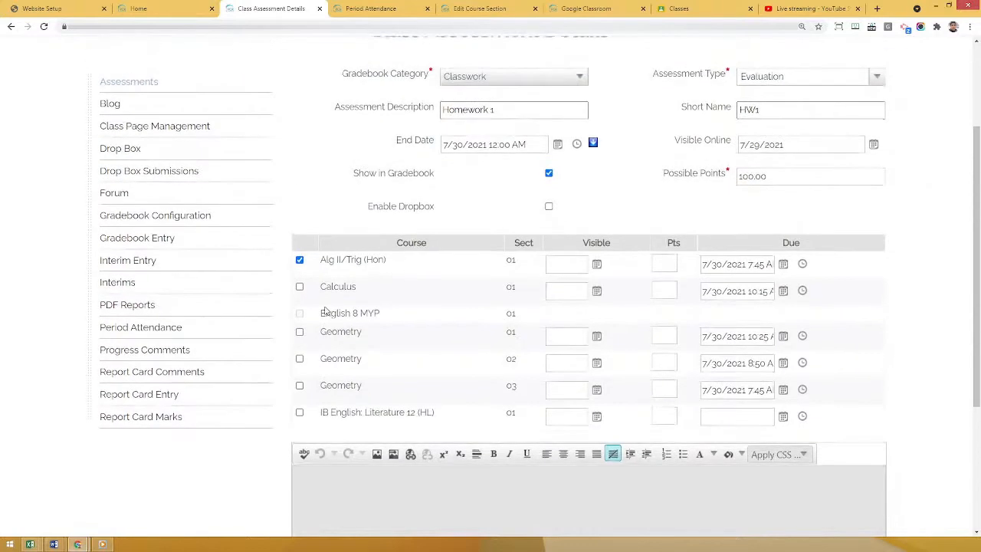
{"action": "scroll", "coordinate": [455, 261], "scroll_direction": "up", "scroll_amount": 1}
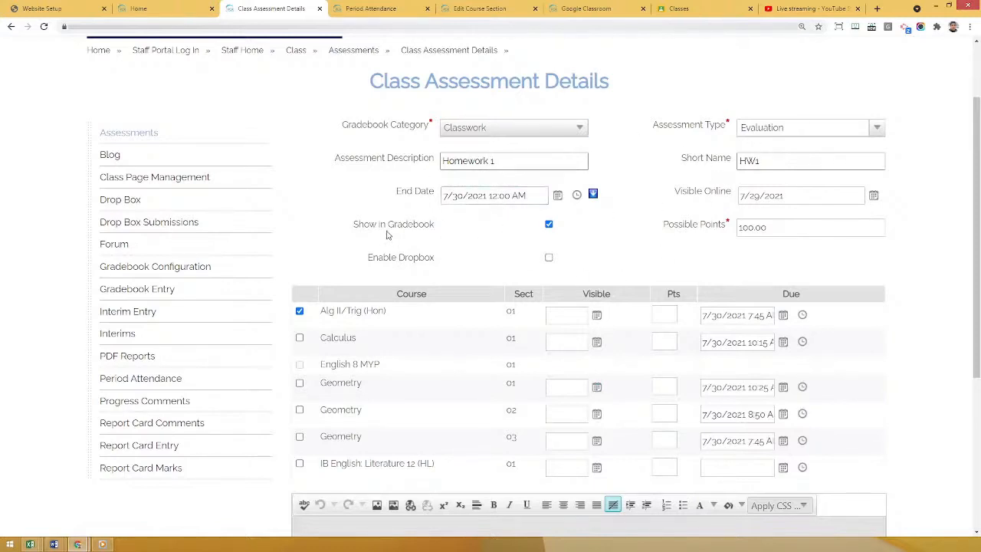
{"action": "scroll", "coordinate": [216, 365], "scroll_direction": "down", "scroll_amount": 3}
{"action": "scroll", "coordinate": [250, 380], "scroll_direction": "down", "scroll_amount": 1}
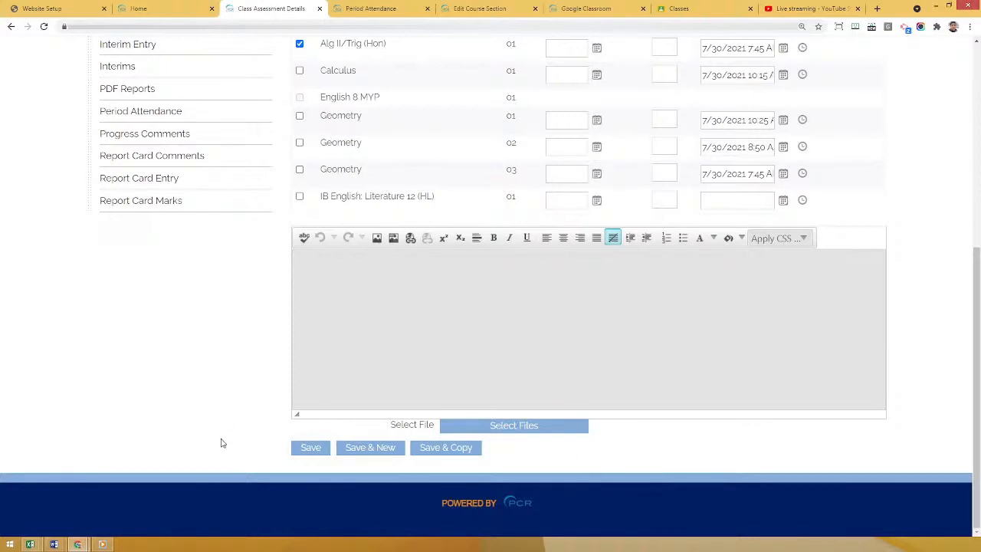
{"action": "left_click", "coordinate": [316, 449]}
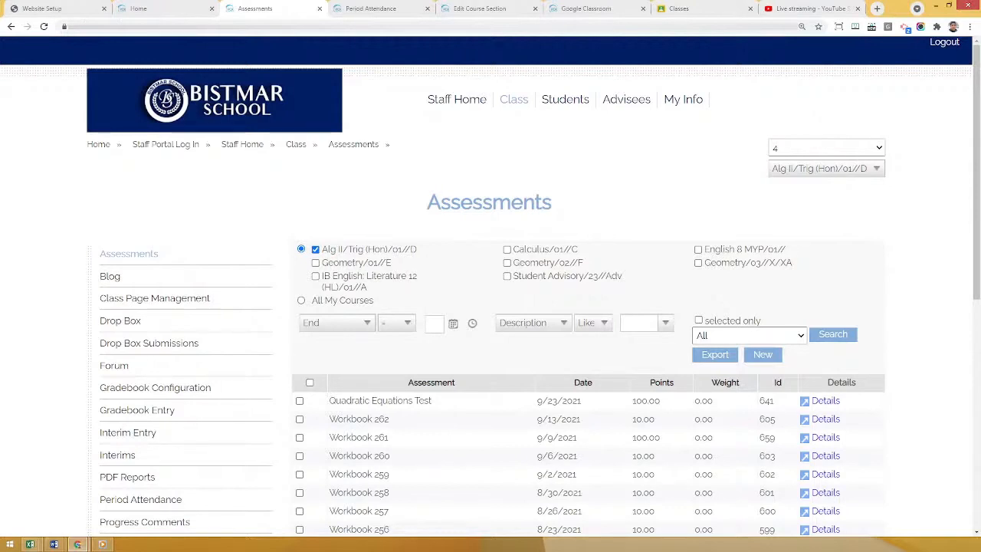
Open Gradebook Entry for Alg II/Trig (Hon)/01//D at the HW1 column and check the grouping options, keeping Group by Category.
{"action": "scroll", "coordinate": [96, 322], "scroll_direction": "down", "scroll_amount": 1}
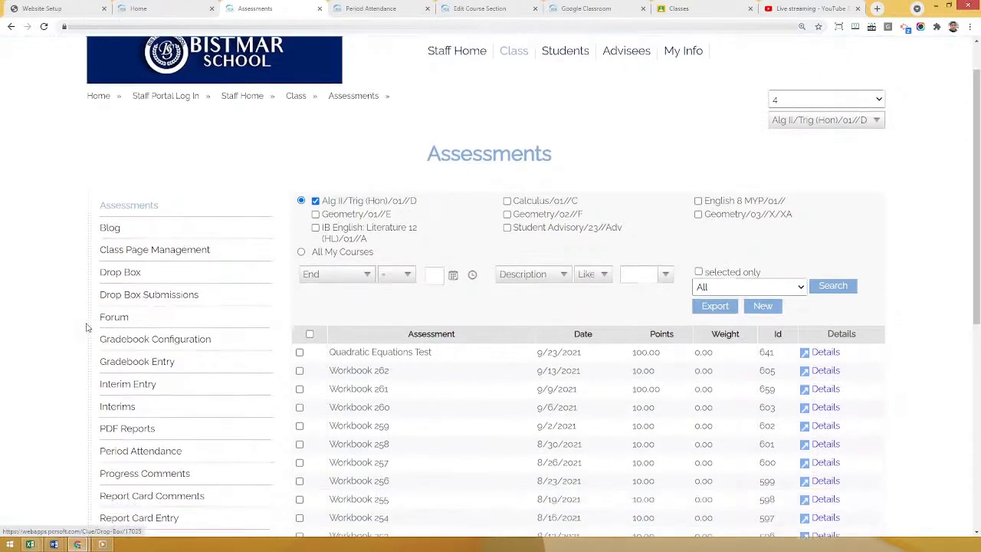
{"action": "left_click", "coordinate": [132, 362]}
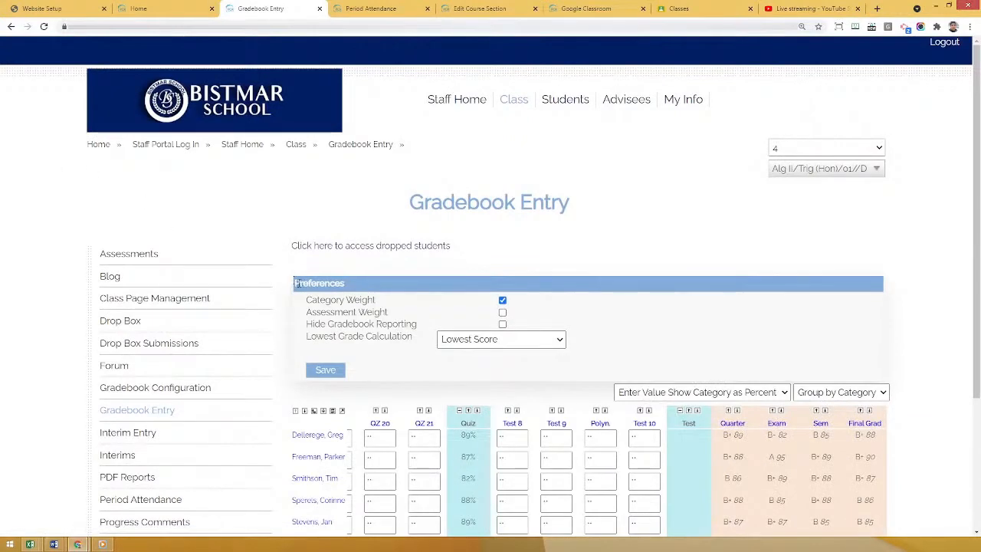
{"action": "scroll", "coordinate": [344, 278], "scroll_direction": "down", "scroll_amount": 1}
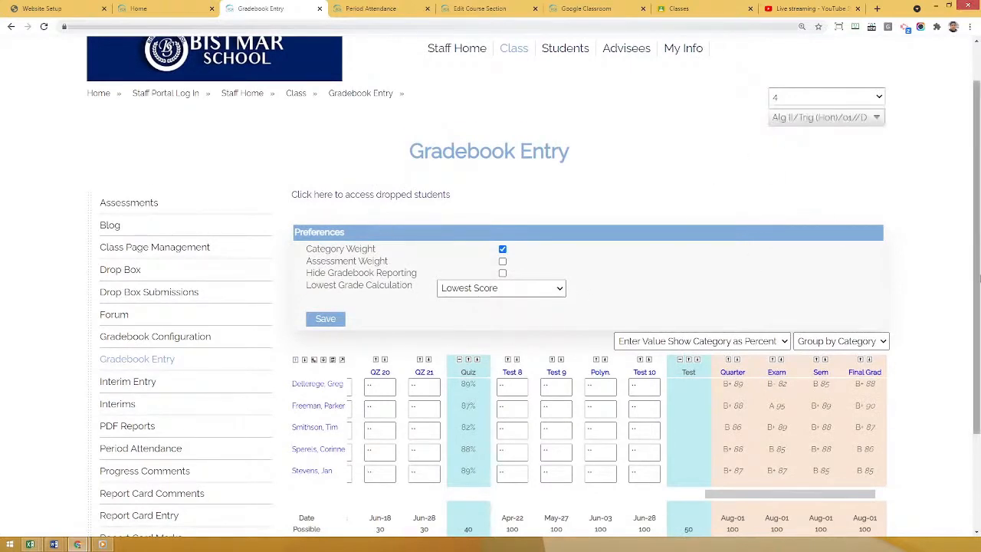
{"action": "scroll", "coordinate": [978, 279], "scroll_direction": "down", "scroll_amount": 1}
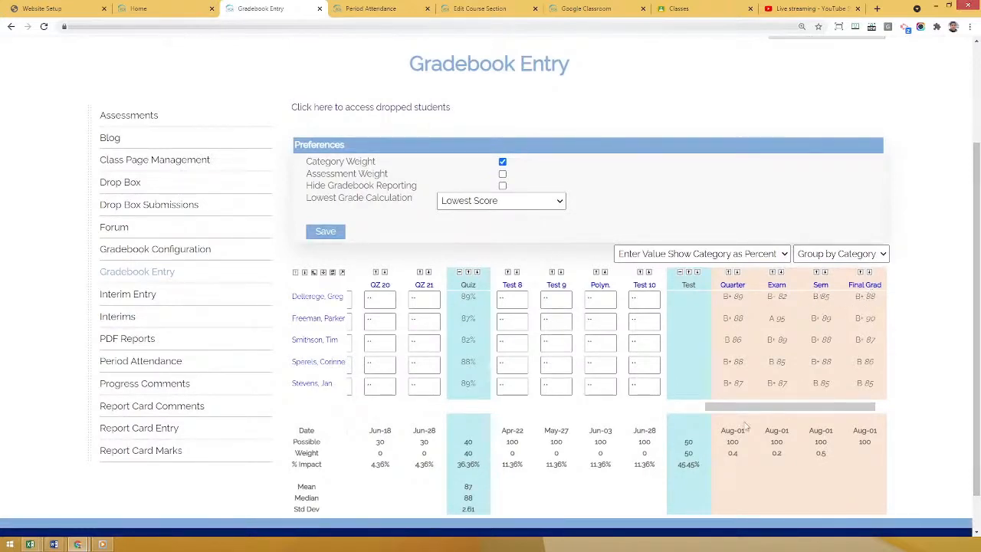
{"action": "left_click_drag", "start_coordinate": [779, 408], "coordinate": [378, 417]}
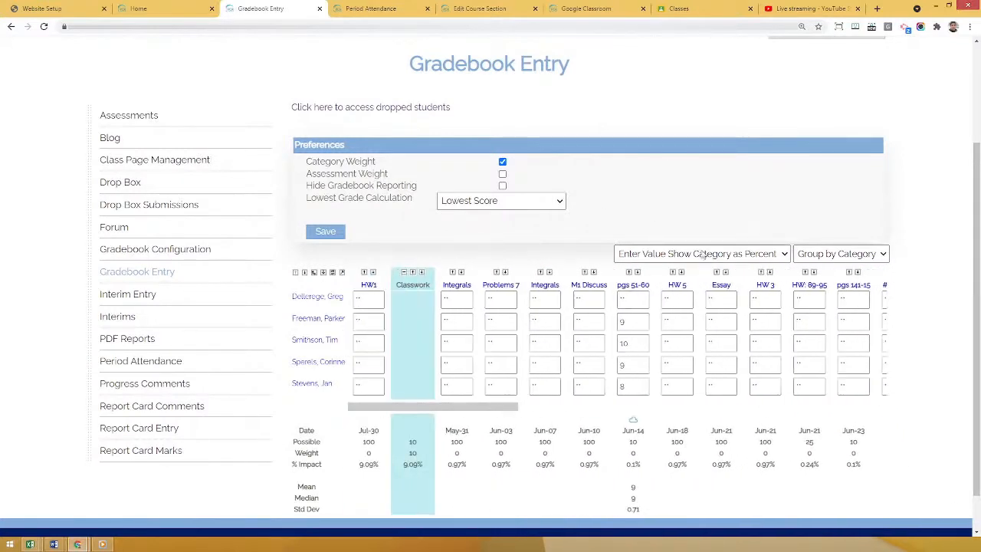
{"action": "left_click", "coordinate": [834, 255]}
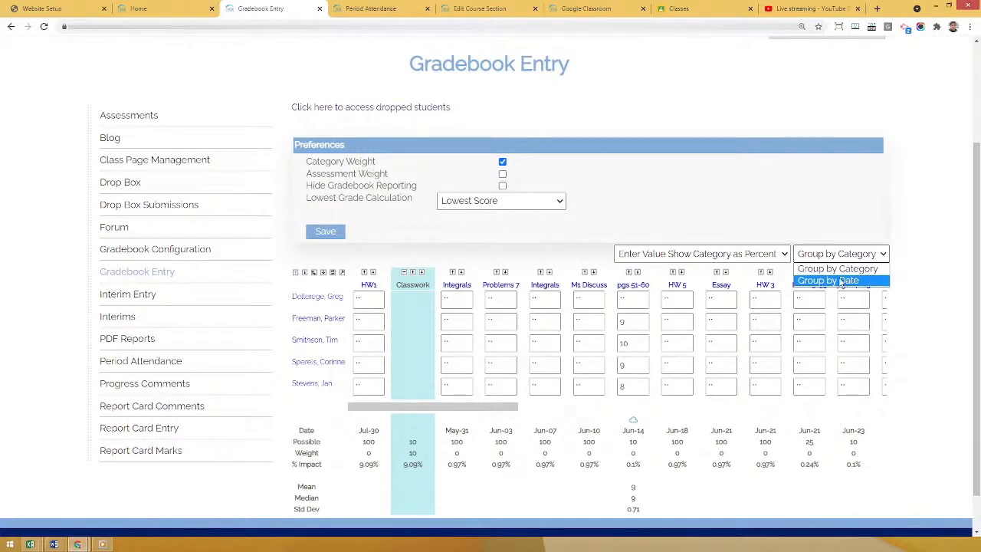
{"action": "left_click", "coordinate": [823, 225]}
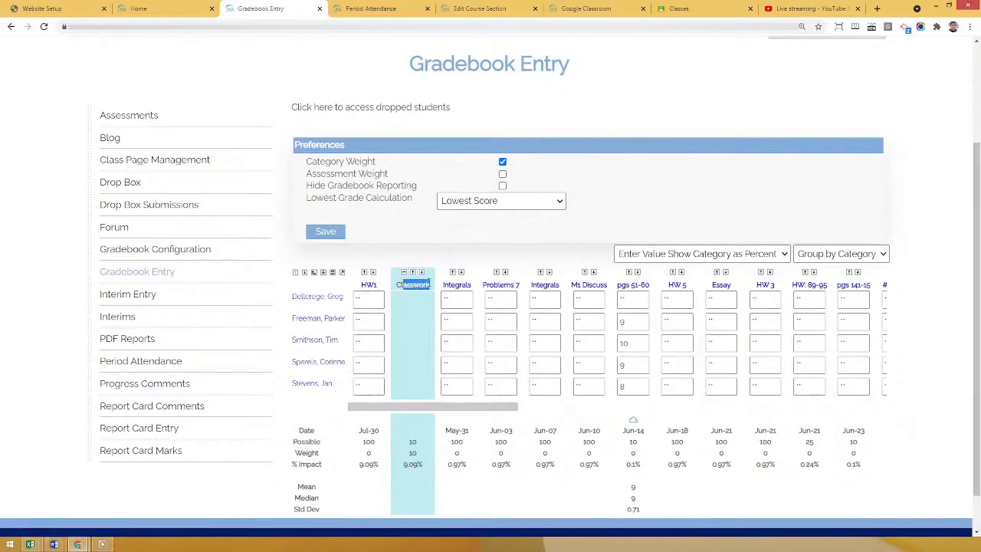
Enter a score of 100 for the first student in HW1 and review the score display options without changing them.
{"action": "left_click_drag", "start_coordinate": [450, 407], "coordinate": [393, 414]}
{"action": "left_click", "coordinate": [367, 301]}
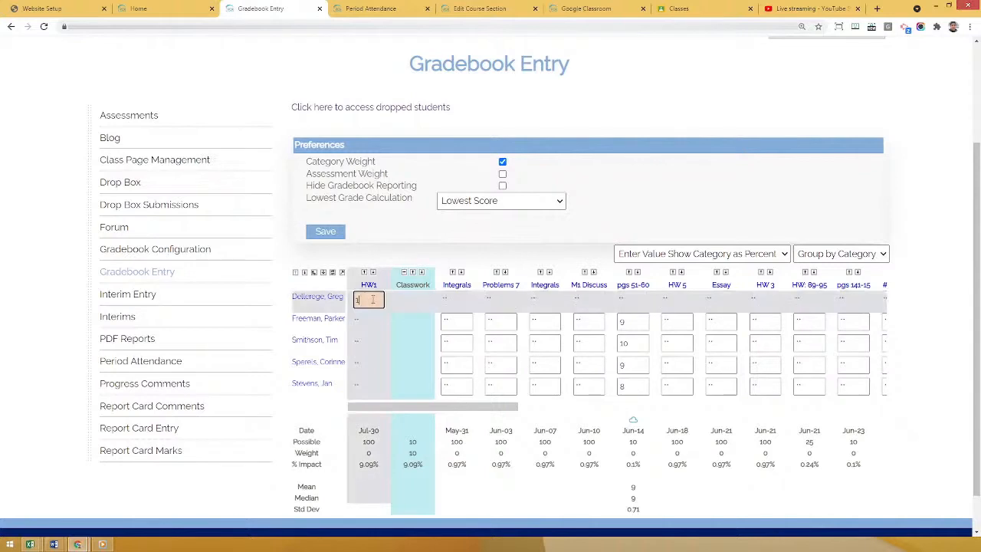
{"action": "left_click", "coordinate": [427, 343]}
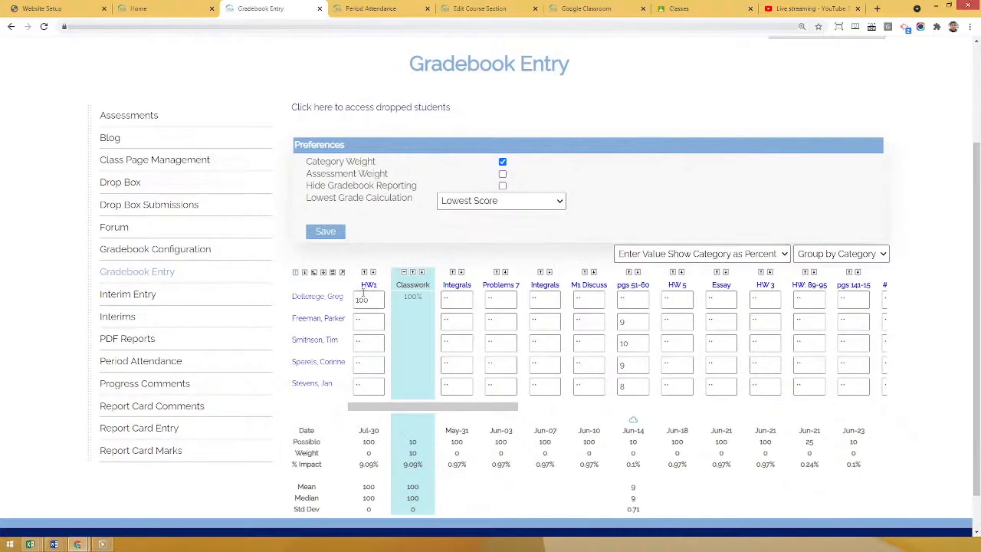
{"action": "left_click_drag", "start_coordinate": [406, 296], "coordinate": [422, 296]}
{"action": "left_click", "coordinate": [419, 306]}
{"action": "left_click", "coordinate": [676, 259]}
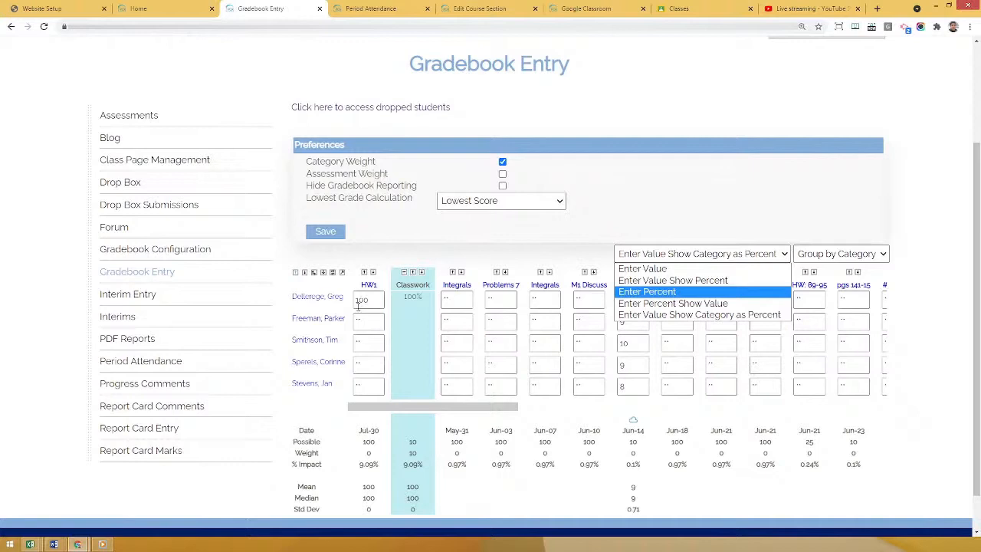
{"action": "left_click", "coordinate": [634, 174]}
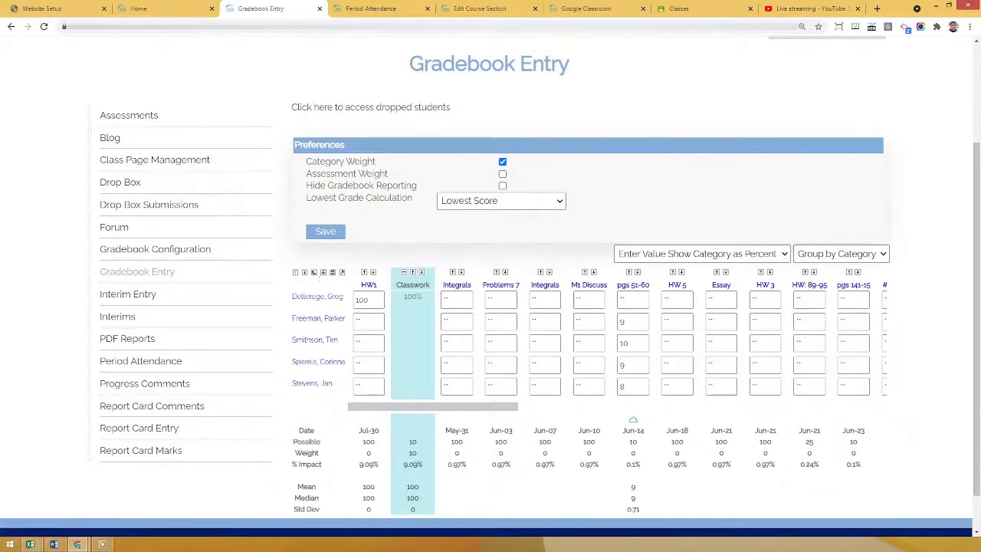
Transpose the gradebook grid so that assessments form the rows, and return it to the layout with students as rows.
{"action": "left_click", "coordinate": [315, 273]}
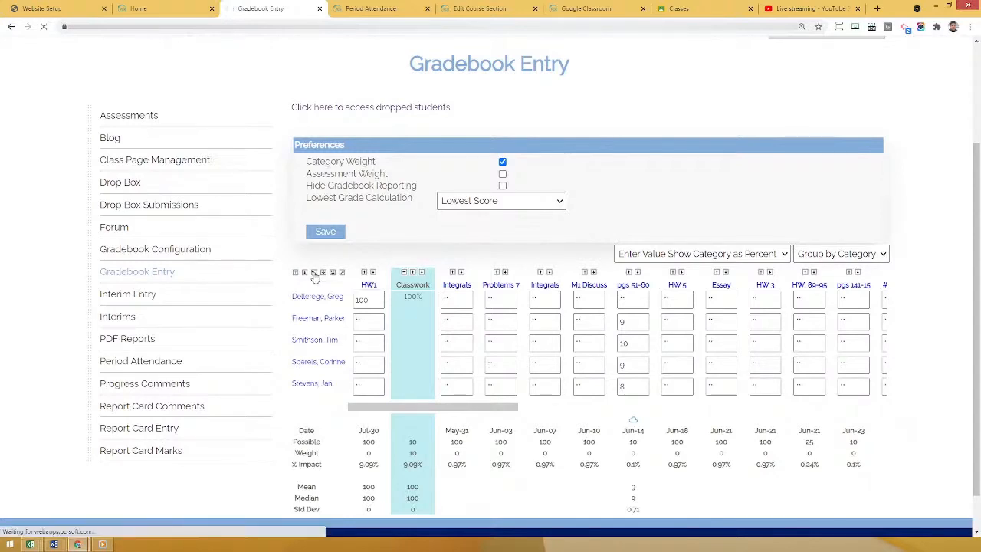
{"action": "scroll", "coordinate": [351, 326], "scroll_direction": "down", "scroll_amount": 2}
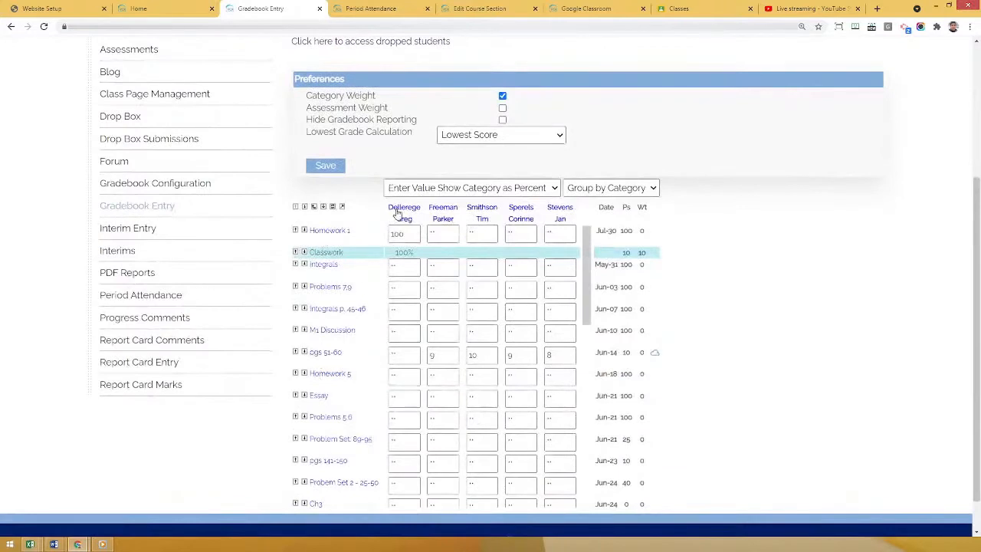
{"action": "left_click", "coordinate": [313, 207]}
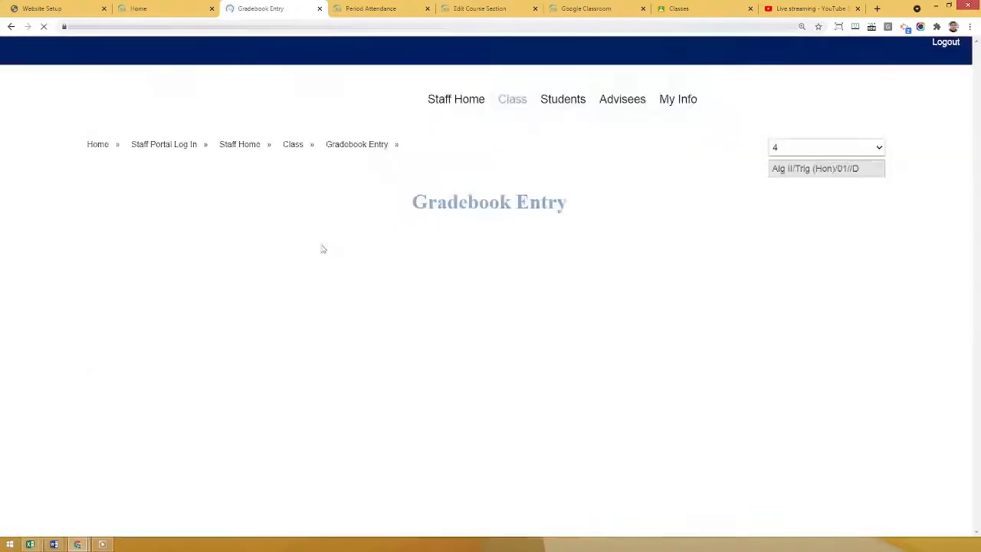
{"action": "scroll", "coordinate": [299, 364], "scroll_direction": "down", "scroll_amount": 1}
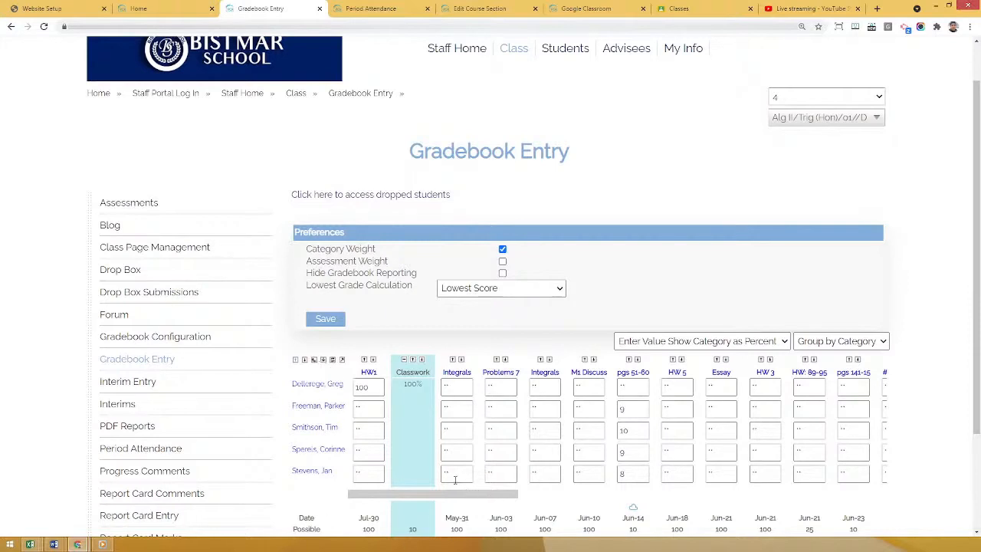
{"action": "scroll", "coordinate": [579, 273], "scroll_direction": "down", "scroll_amount": 1}
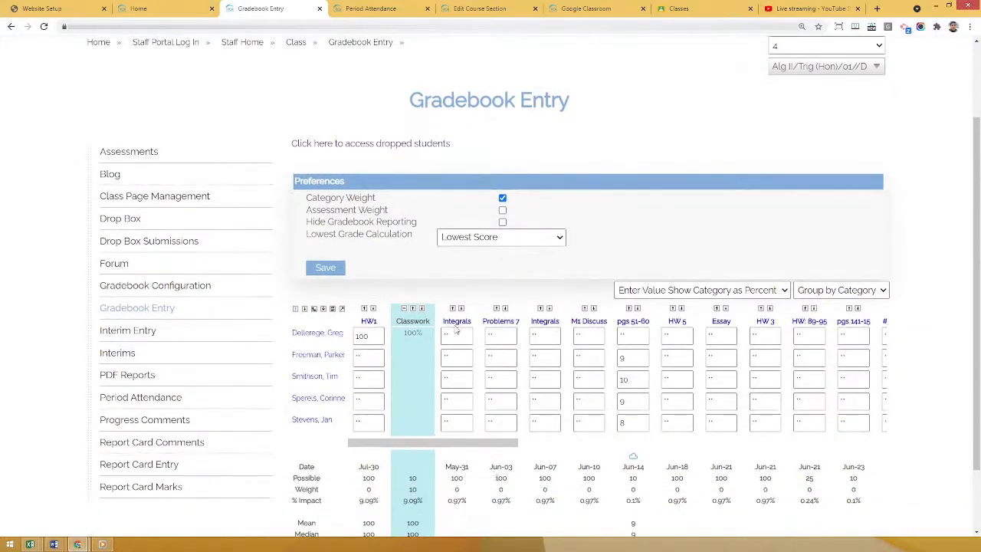
Look at the gradebook's Replace dialog without replacing anything, and view the grid on its own clean page before returning to Gradebook Entry.
{"action": "left_click", "coordinate": [539, 324]}
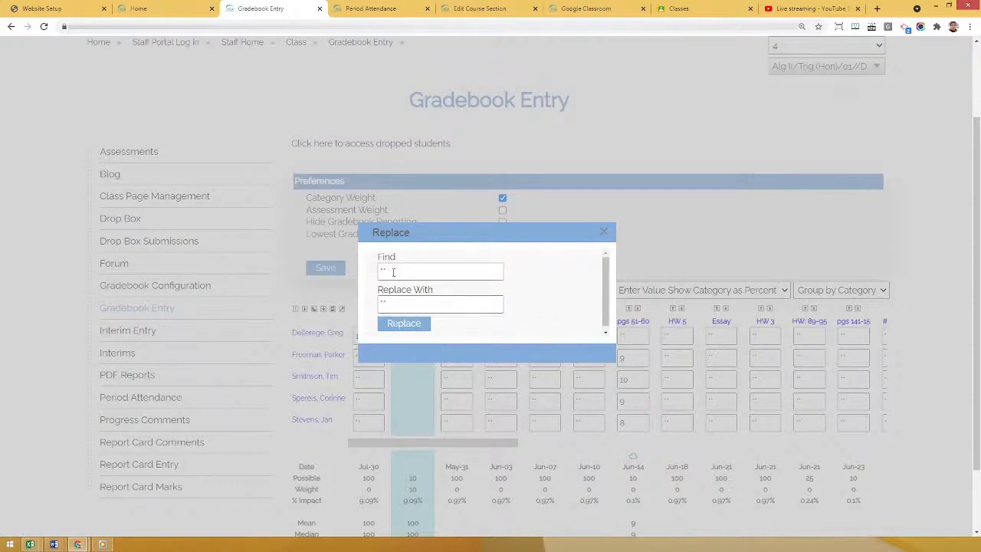
{"action": "left_click", "coordinate": [604, 232]}
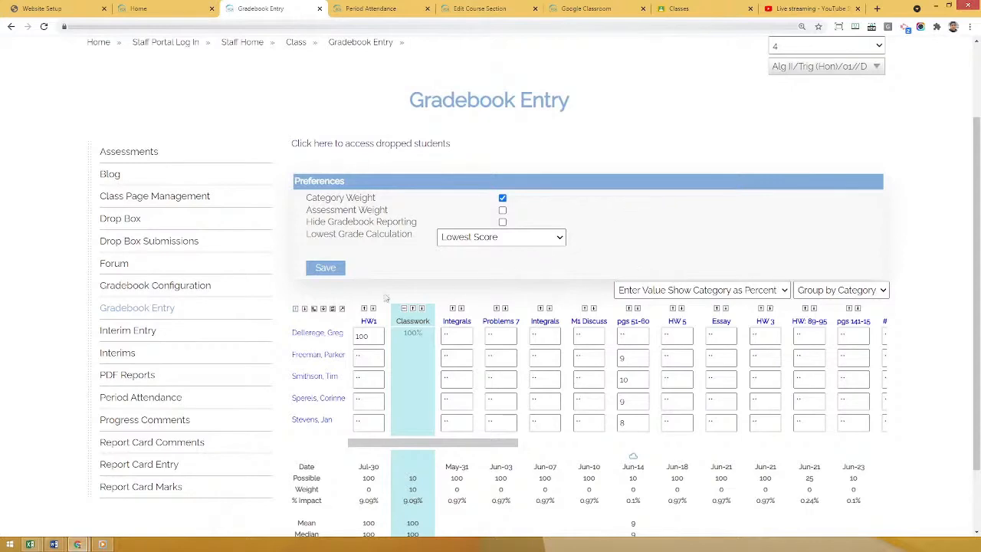
{"action": "left_click", "coordinate": [342, 310]}
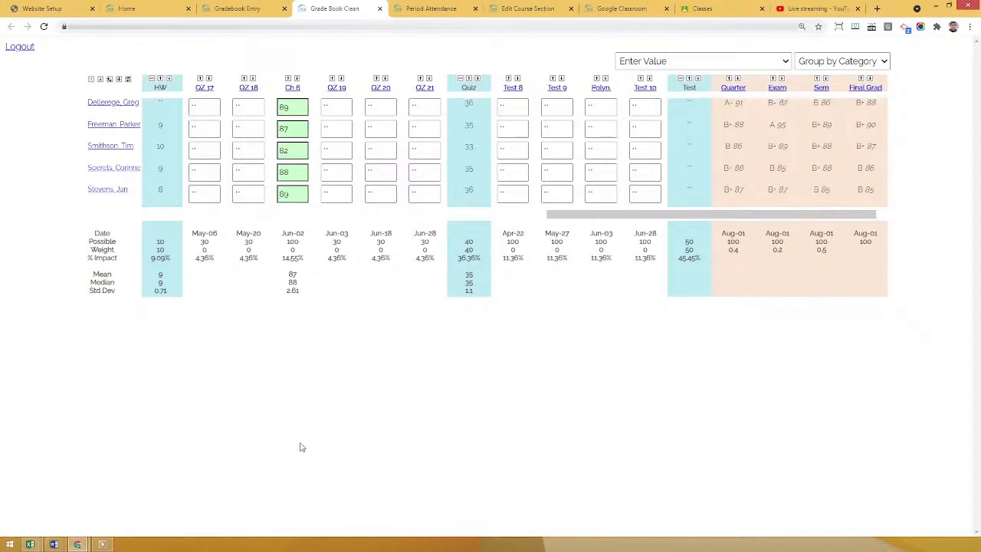
{"action": "left_click", "coordinate": [222, 7]}
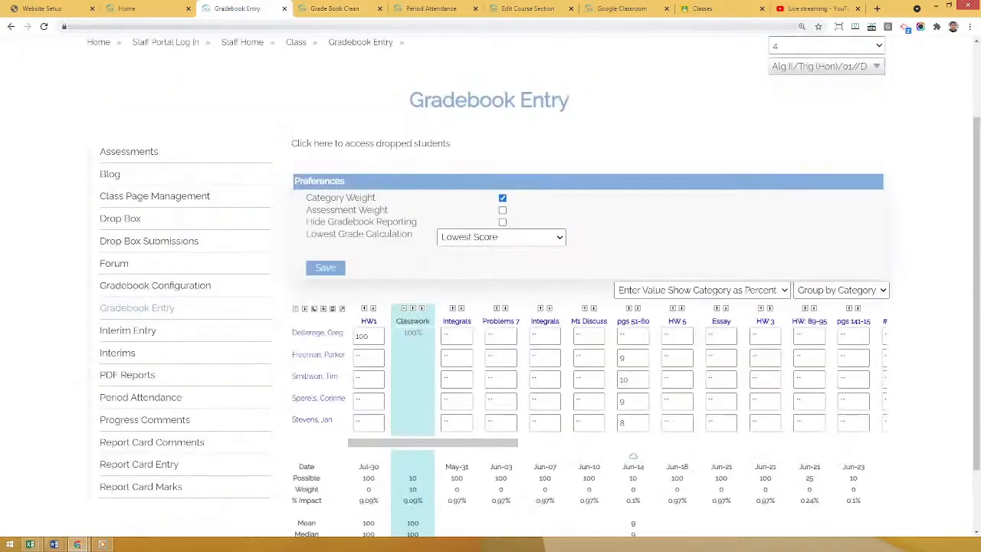
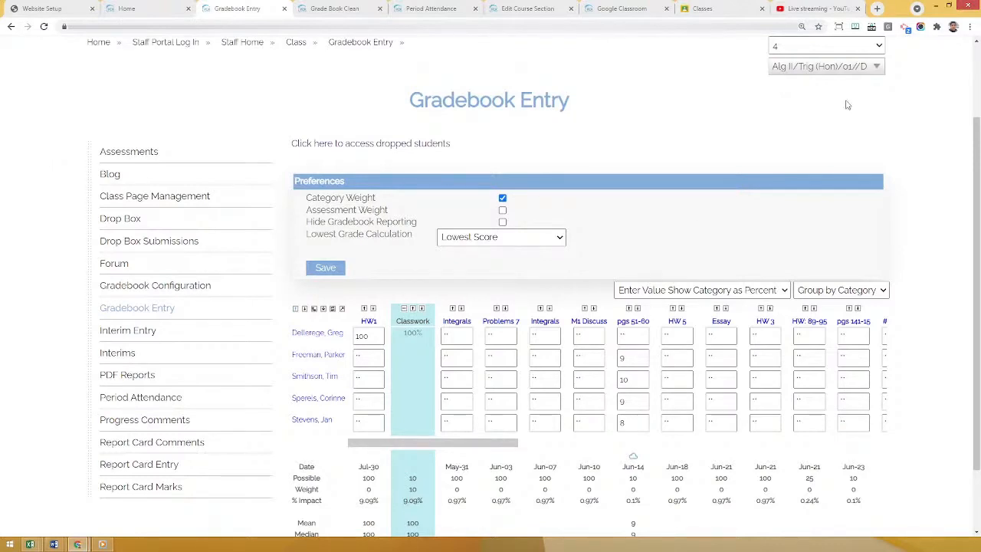
Log out of the staff portal and check the teacher's class list in Google Classroom.
{"action": "scroll", "coordinate": [906, 97], "scroll_direction": "up", "scroll_amount": 3}
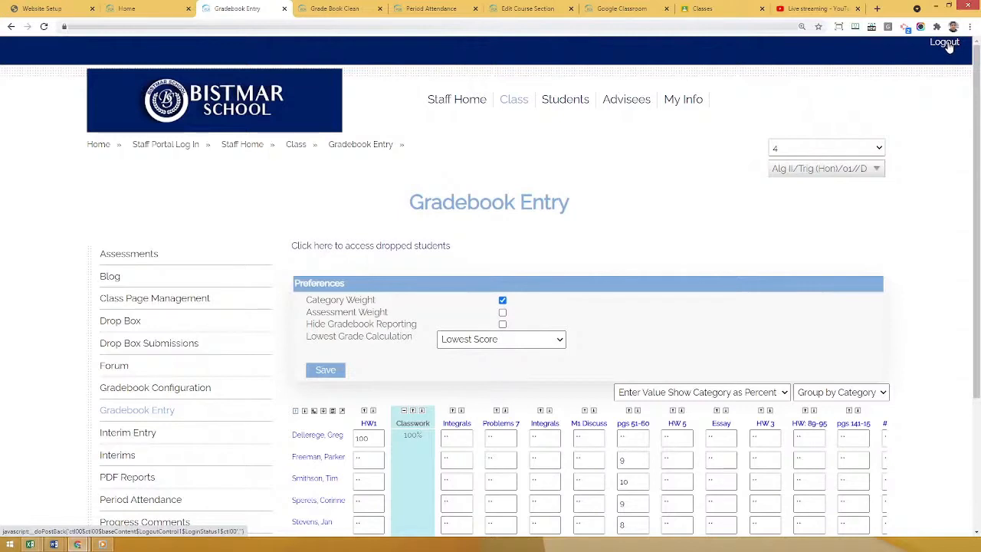
{"action": "left_click", "coordinate": [536, 106]}
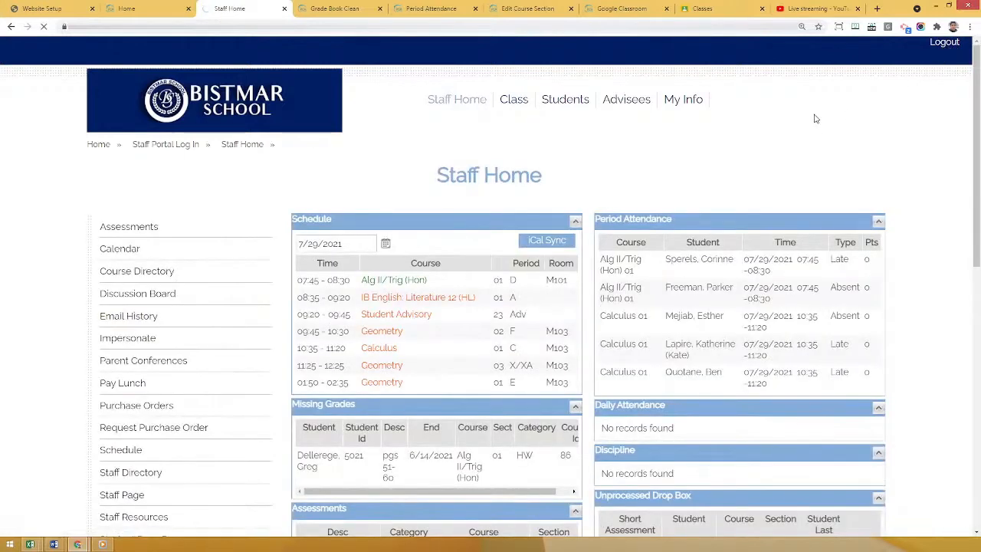
{"action": "left_click", "coordinate": [703, 7]}
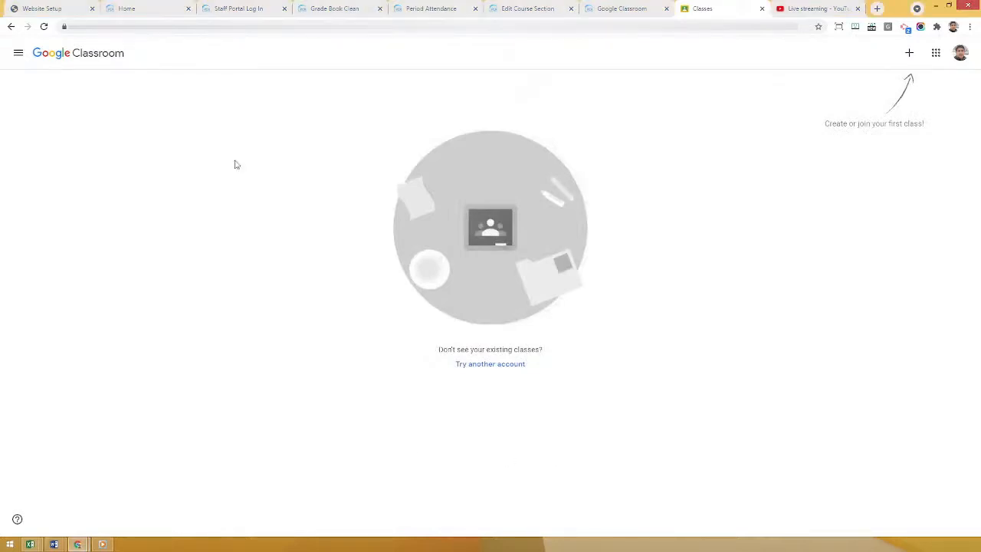
Open the PCR admin Google Classroom page afresh with the campus set to Scheduling Test.
{"action": "left_click", "coordinate": [622, 9]}
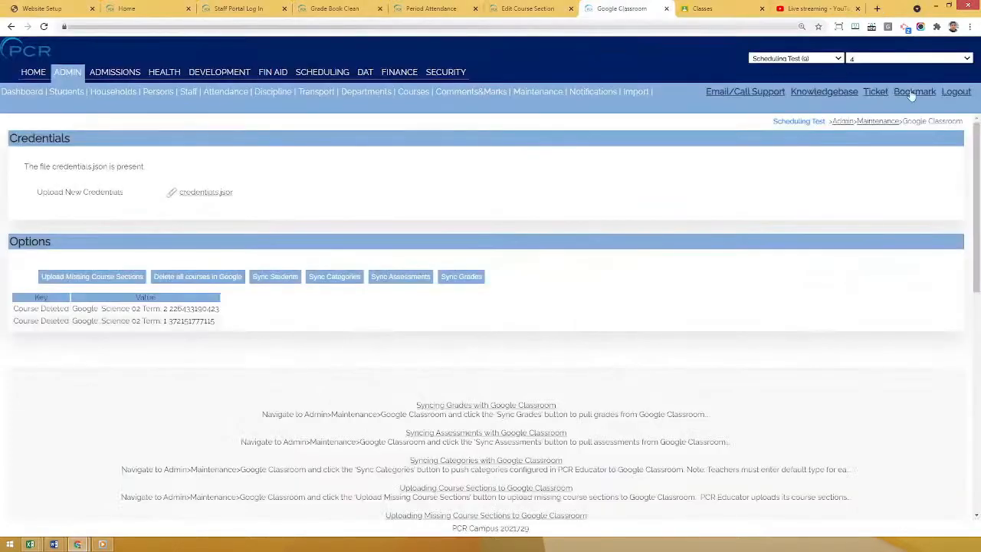
{"action": "left_click", "coordinate": [528, 26]}
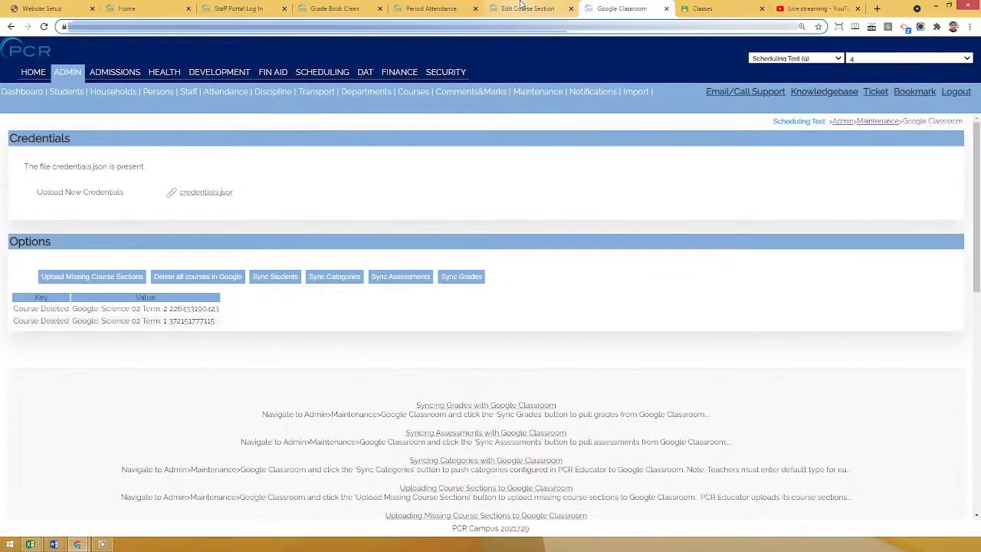
{"action": "key", "text": "Return"}
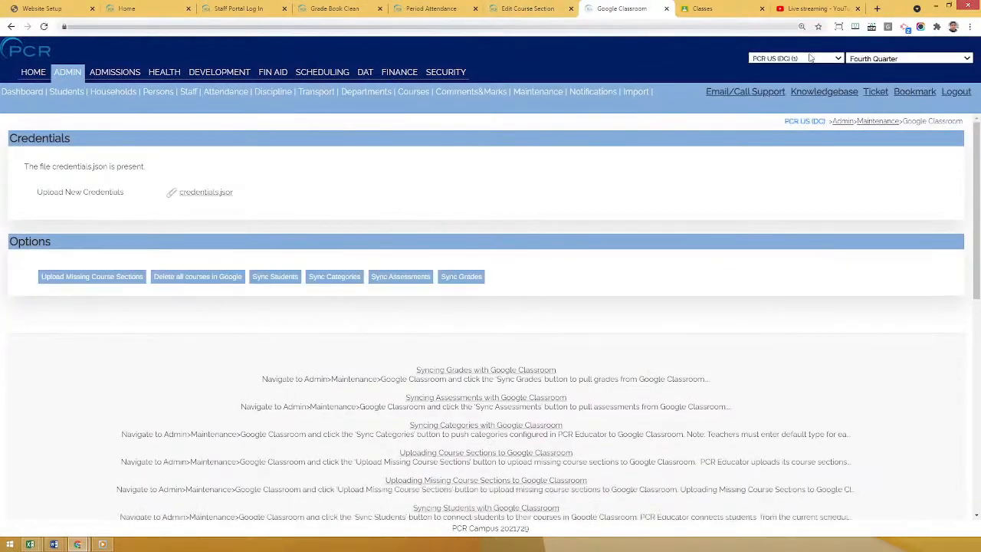
{"action": "left_click", "coordinate": [810, 59]}
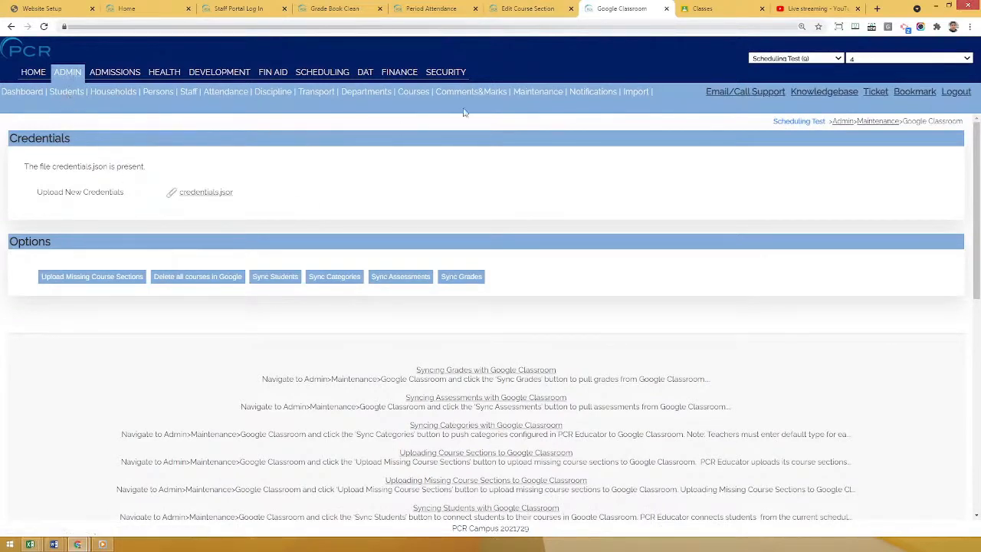
{"action": "mouse_move", "coordinate": [555, 93]}
{"action": "left_click", "coordinate": [560, 270]}
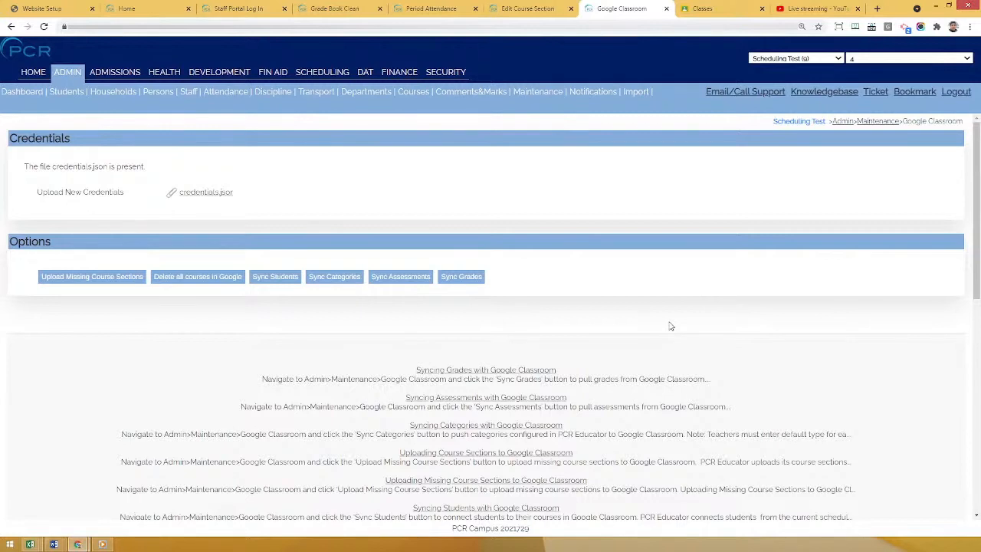
Open the course Sections list in a separate browser tab and review the sections of the Scheduling Test campus.
{"action": "mouse_move", "coordinate": [410, 99]}
{"action": "right_click", "coordinate": [442, 159]}
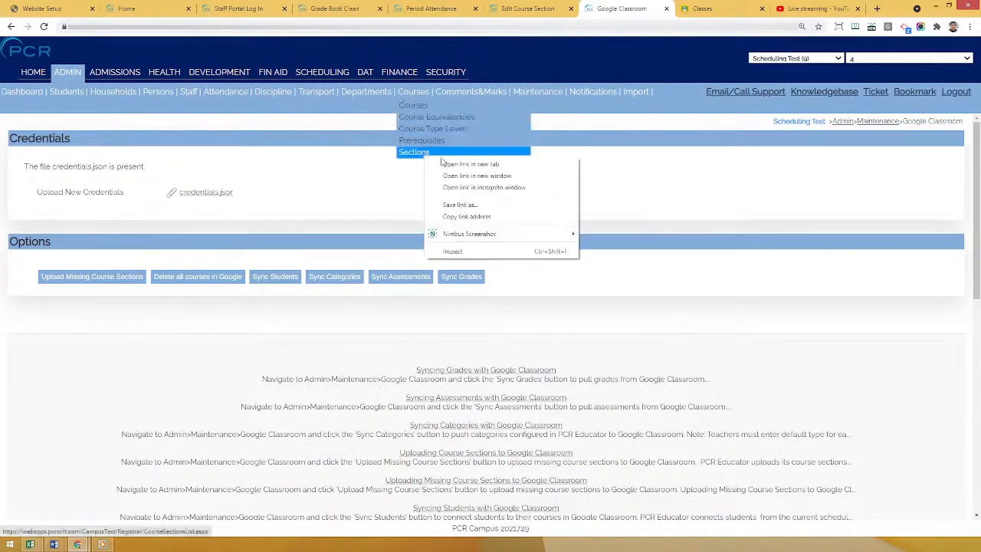
{"action": "left_click", "coordinate": [469, 164]}
{"action": "left_click", "coordinate": [640, 8]}
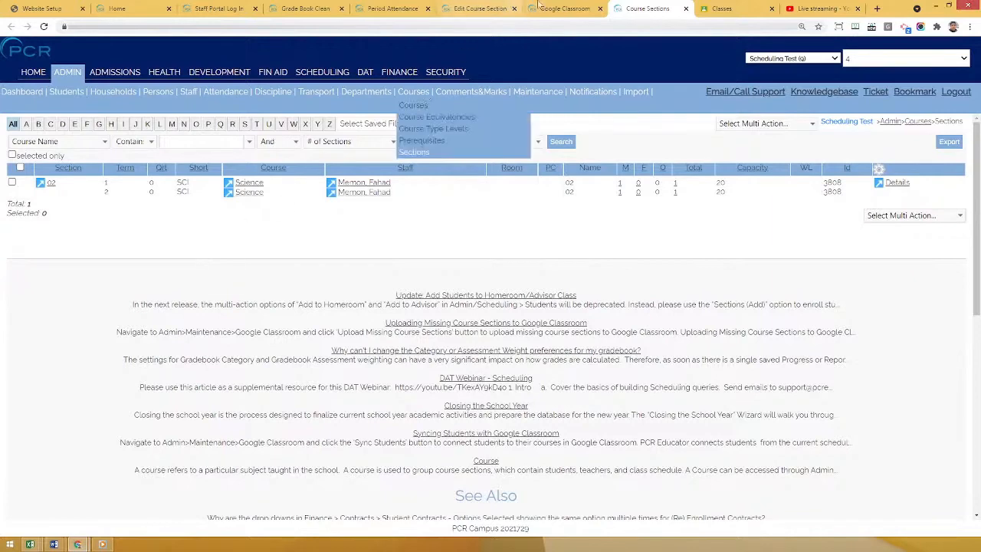
Upload the missing course sections to Google from the admin Google Classroom page and review the resulting key and value rows.
{"action": "left_click", "coordinate": [565, 9]}
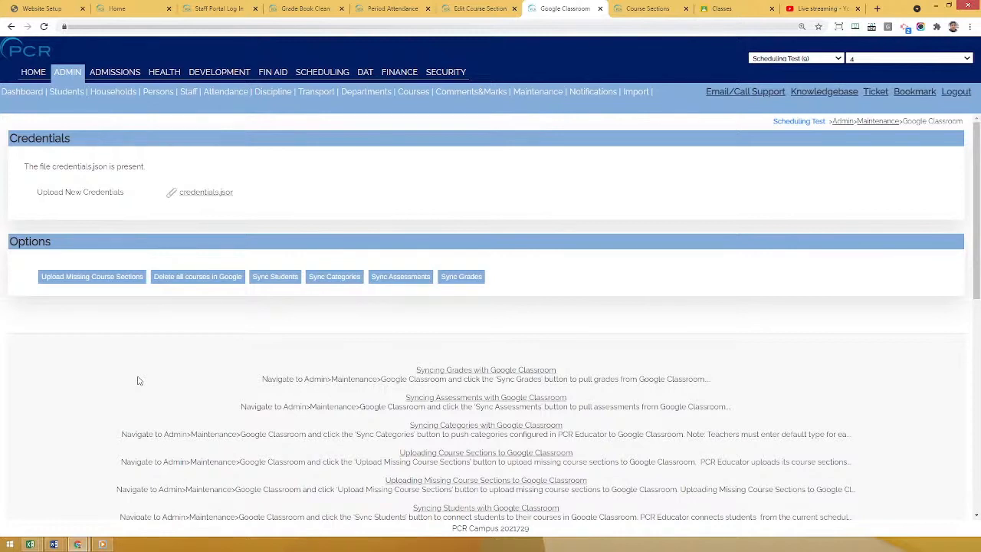
{"action": "left_click", "coordinate": [92, 279]}
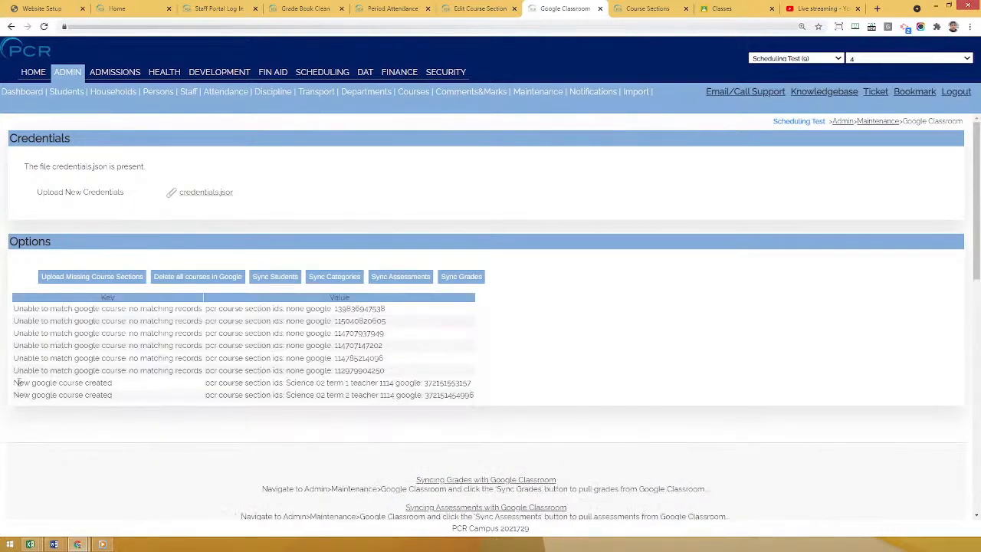
{"action": "left_click_drag", "start_coordinate": [17, 382], "coordinate": [116, 385]}
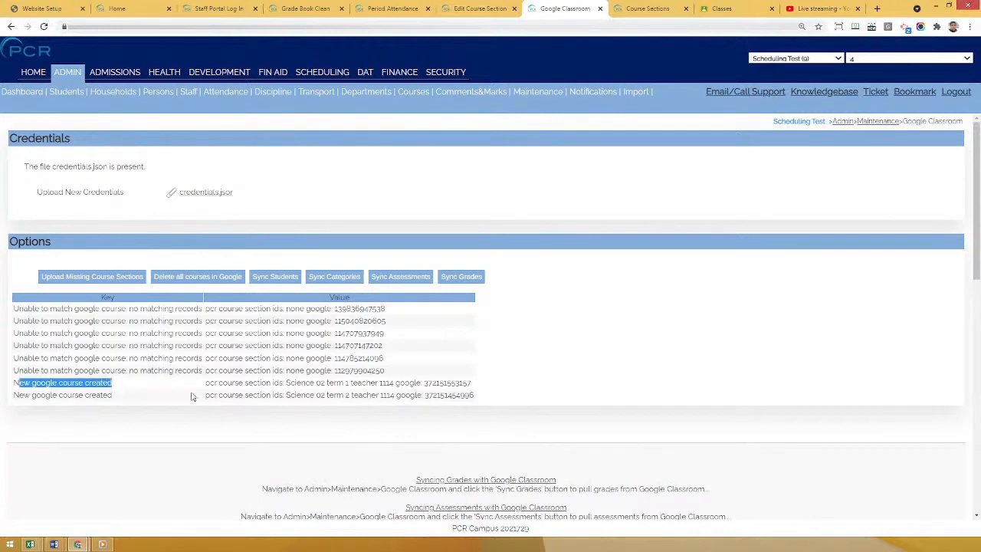
{"action": "left_click_drag", "start_coordinate": [286, 383], "coordinate": [352, 383]}
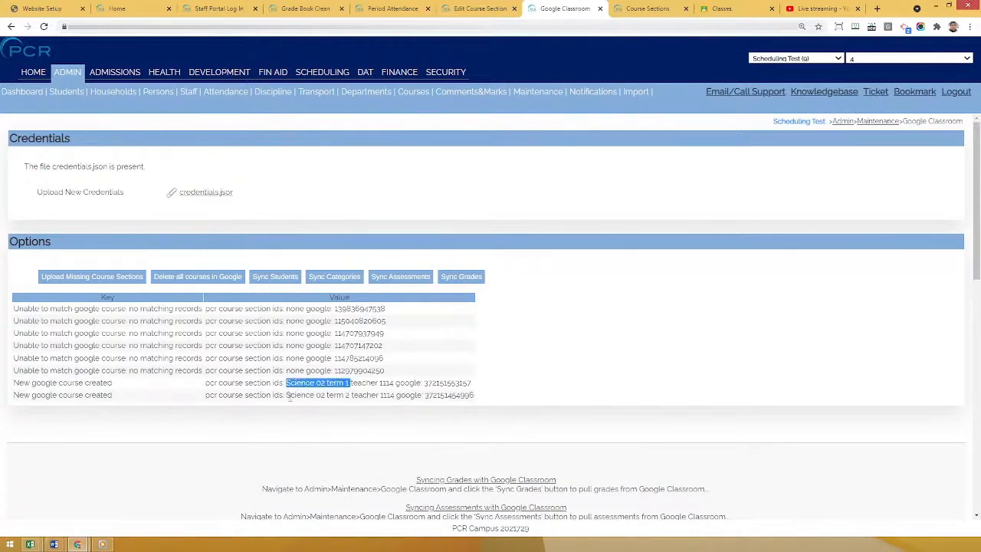
{"action": "left_click_drag", "start_coordinate": [291, 395], "coordinate": [351, 392]}
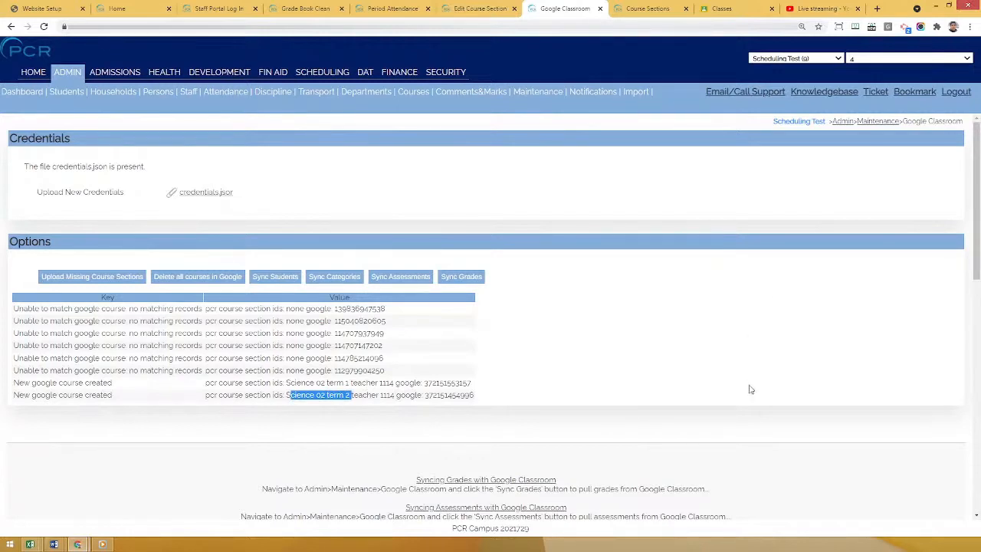
{"action": "left_click", "coordinate": [736, 408]}
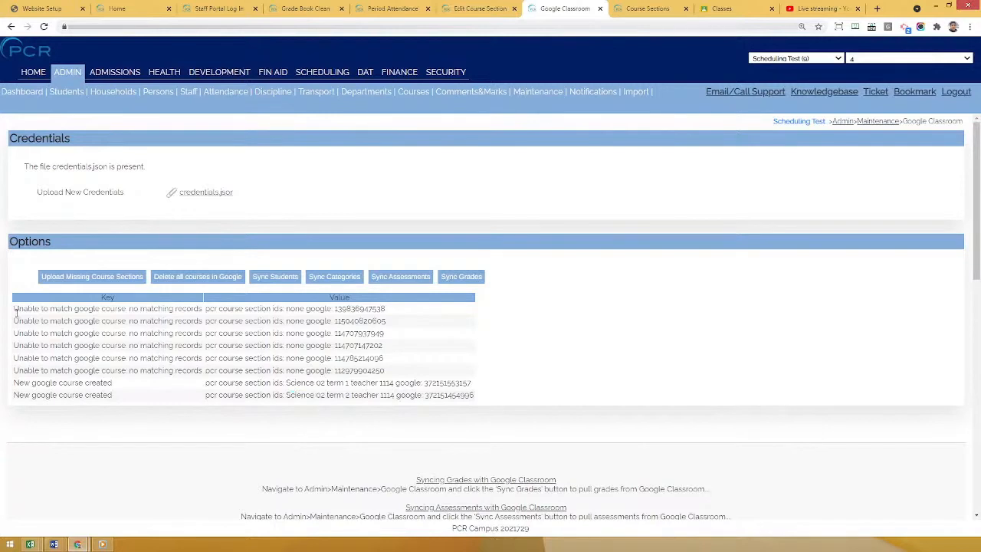
{"action": "left_click_drag", "start_coordinate": [16, 310], "coordinate": [159, 336]}
{"action": "left_click", "coordinate": [159, 349]}
{"action": "left_click_drag", "start_coordinate": [18, 308], "coordinate": [147, 309]}
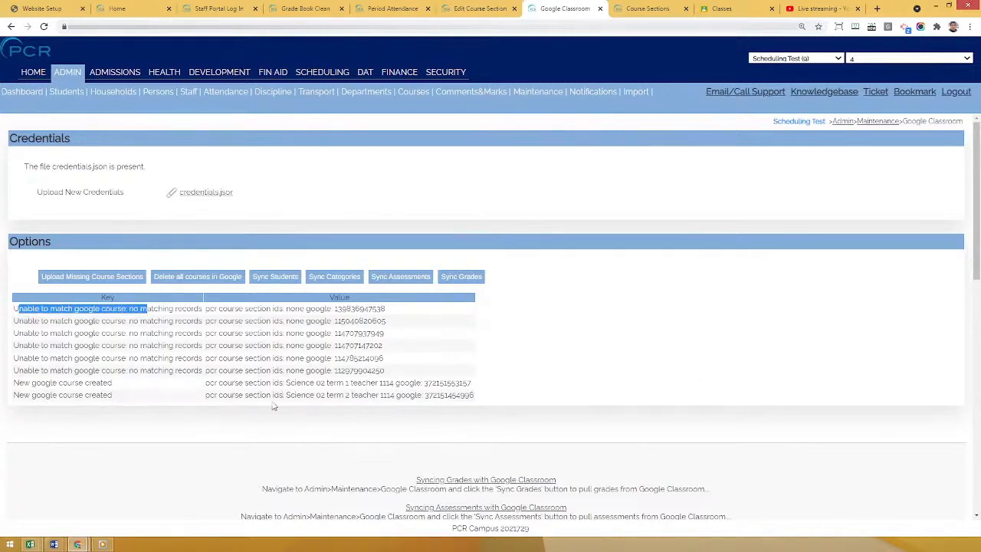
{"action": "left_click_drag", "start_coordinate": [275, 395], "coordinate": [349, 395]}
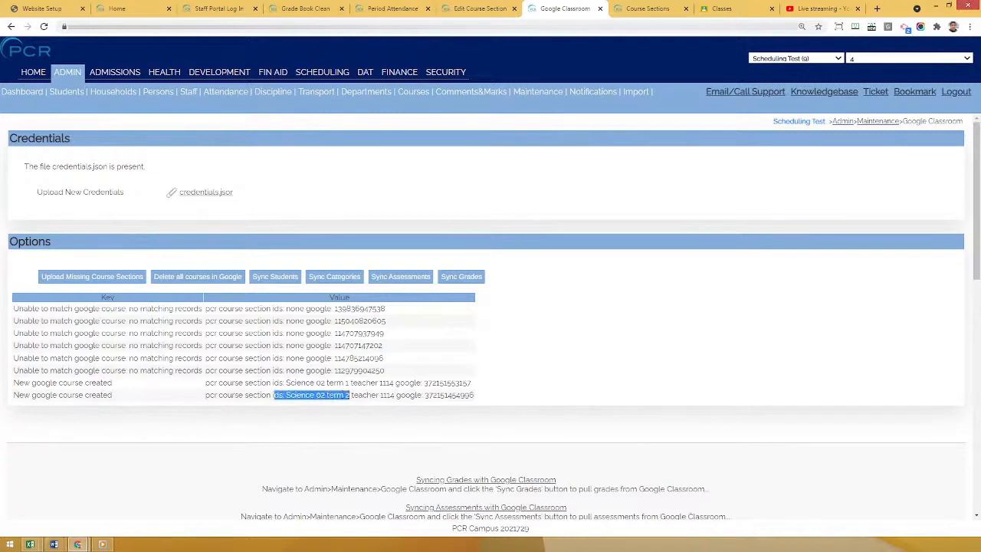
{"action": "left_click", "coordinate": [749, 334]}
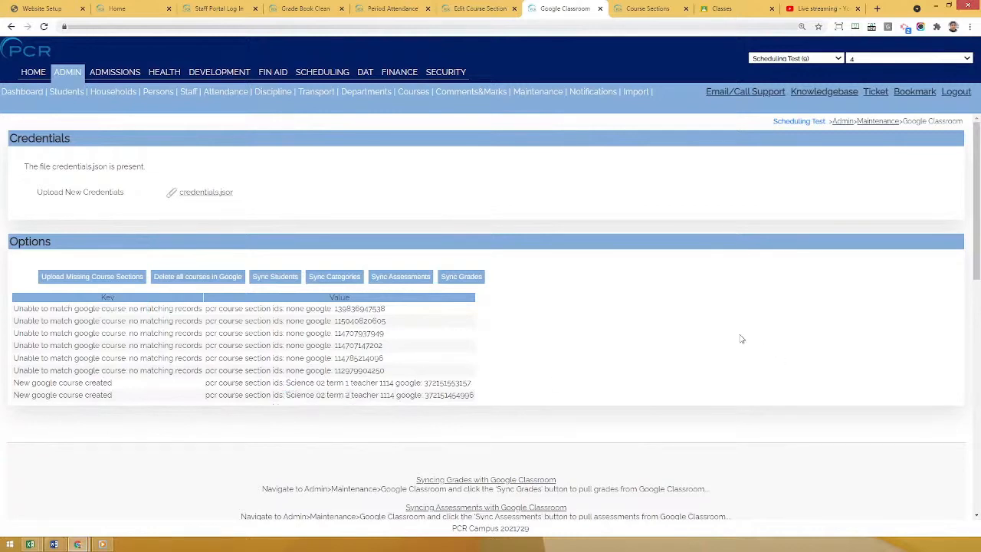
Reload Google Classroom, accept the invitation to teach Science 02 Term: 2, and view the people in that class.
{"action": "left_click", "coordinate": [732, 8]}
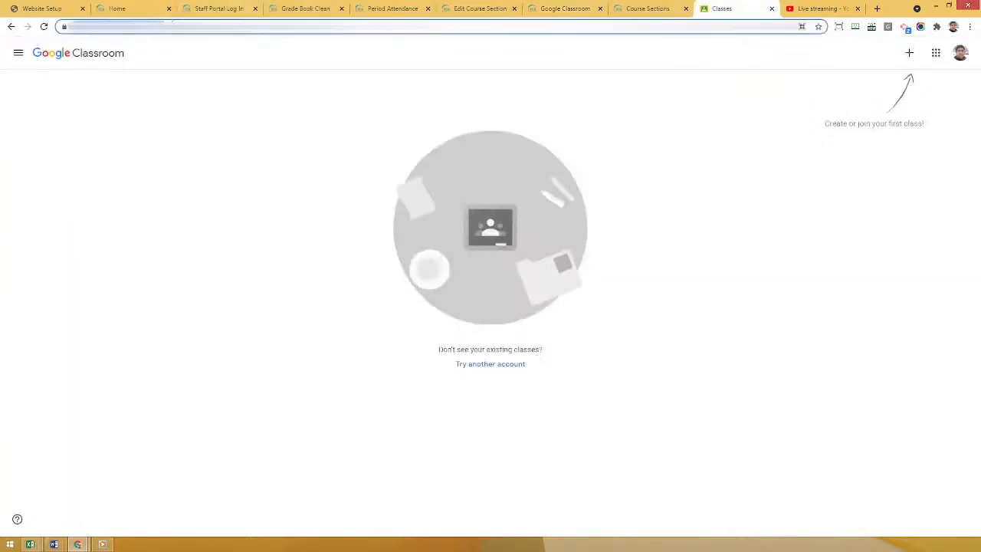
{"action": "key", "text": "Return"}
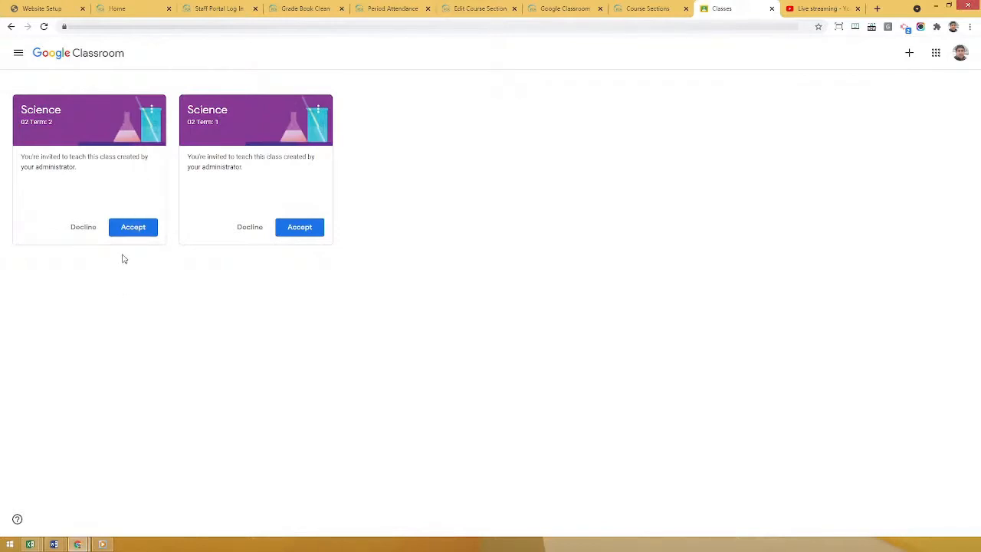
{"action": "left_click", "coordinate": [135, 229]}
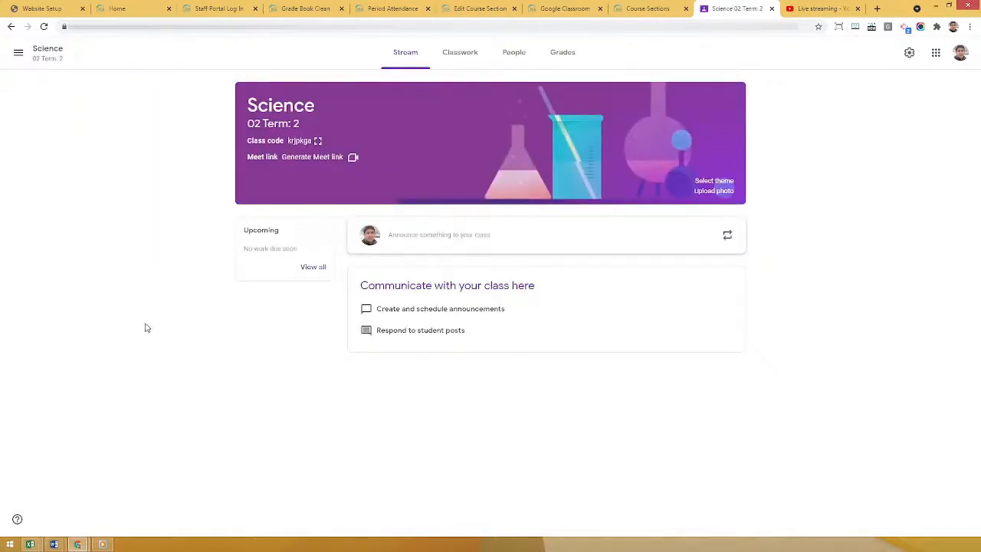
{"action": "left_click", "coordinate": [513, 56]}
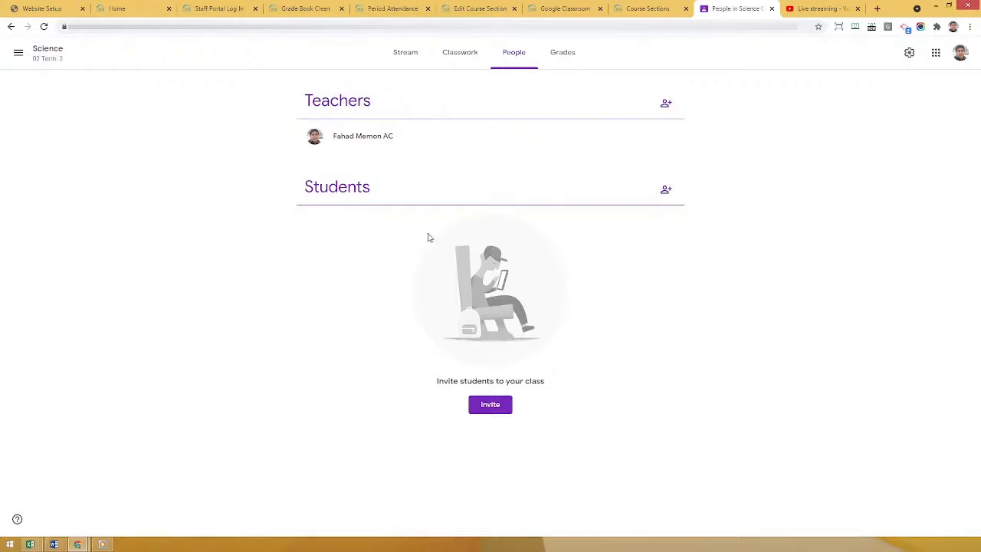
Sync students from the admin Google Classroom page, review the result, and check the student list of Science 02 Term: 2 in Google Classroom.
{"action": "left_click", "coordinate": [548, 7]}
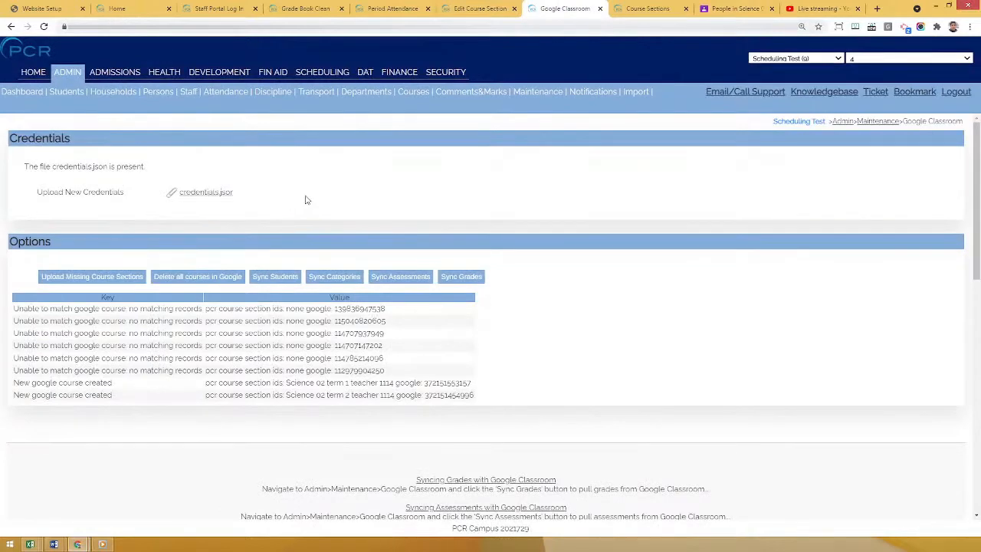
{"action": "left_click", "coordinate": [274, 281]}
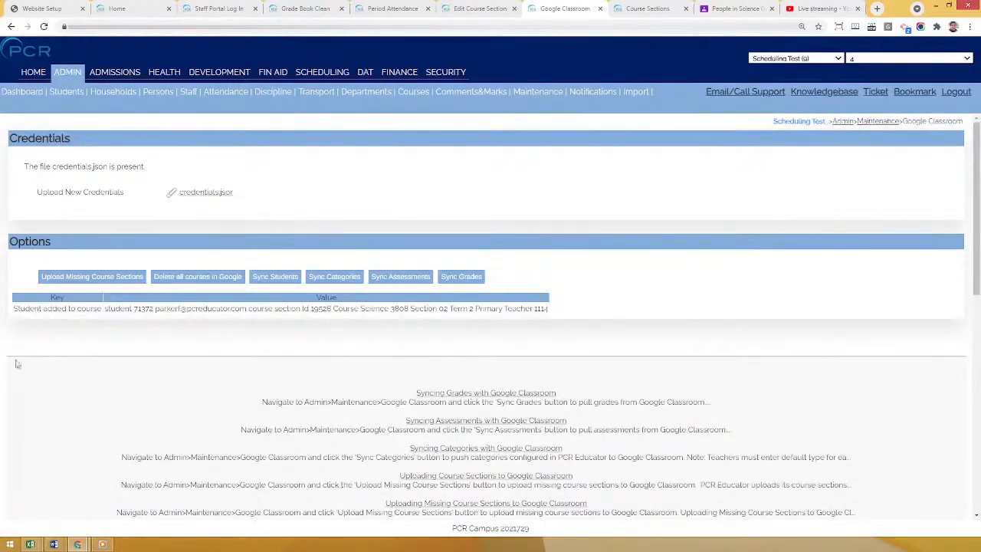
{"action": "left_click_drag", "start_coordinate": [13, 310], "coordinate": [100, 309]}
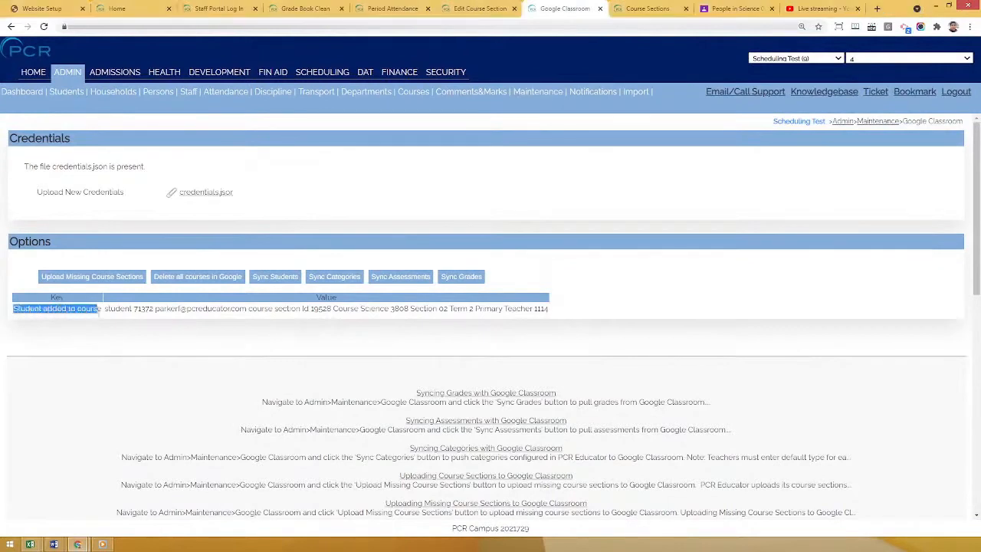
{"action": "left_click_drag", "start_coordinate": [144, 307], "coordinate": [153, 308]}
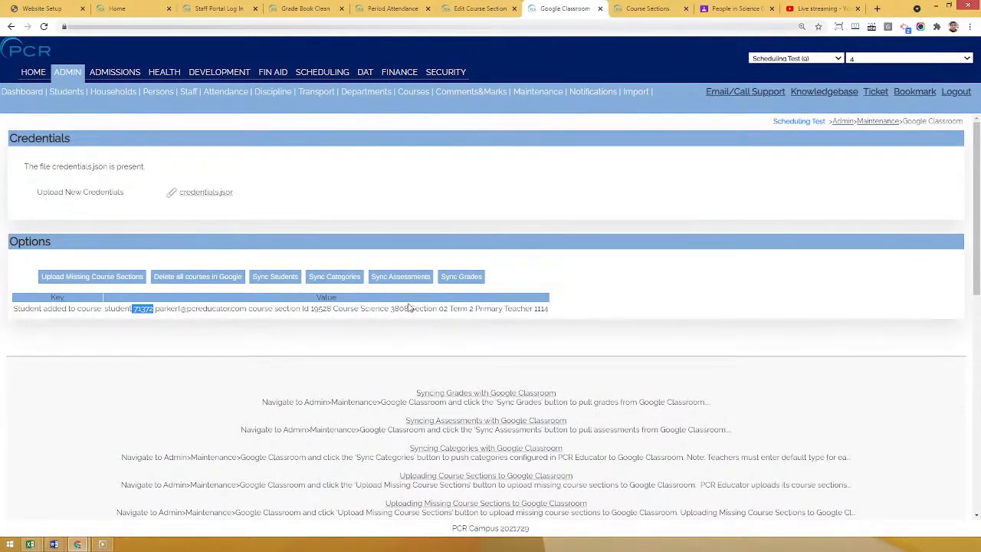
{"action": "left_click_drag", "start_coordinate": [410, 308], "coordinate": [459, 309]}
{"action": "left_click", "coordinate": [441, 334]}
{"action": "left_click", "coordinate": [754, 6]}
{"action": "left_click", "coordinate": [512, 61]}
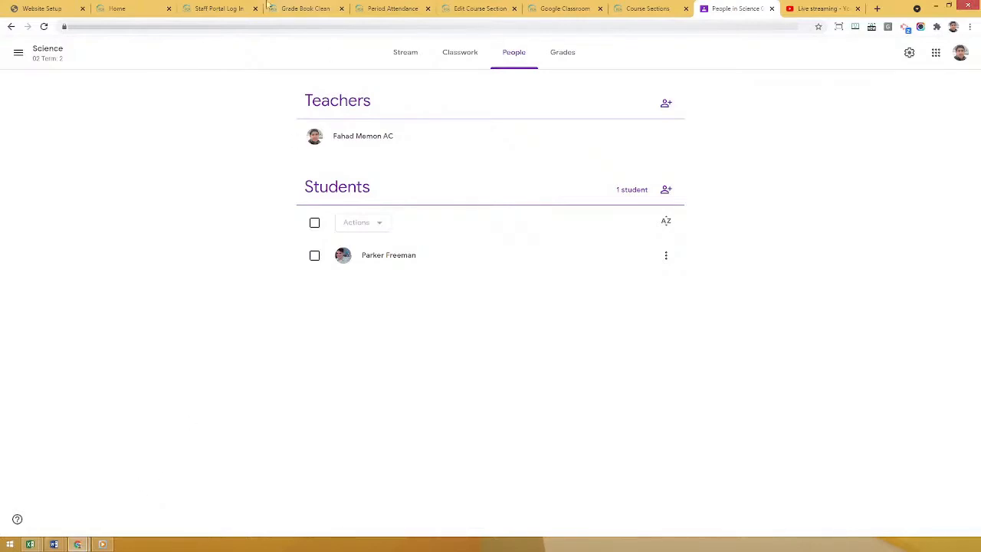
Log in to the staff portal with the Science teacher's saved username, re-enter the account password, and dismiss the browser's offer to update it.
{"action": "left_click", "coordinate": [214, 7]}
{"action": "left_click", "coordinate": [559, 253]}
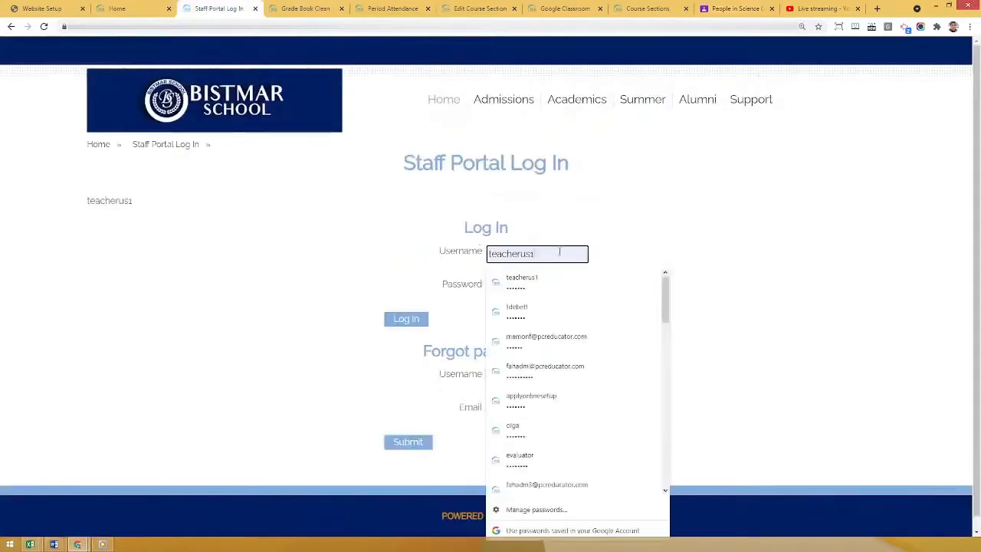
{"action": "left_click", "coordinate": [574, 343]}
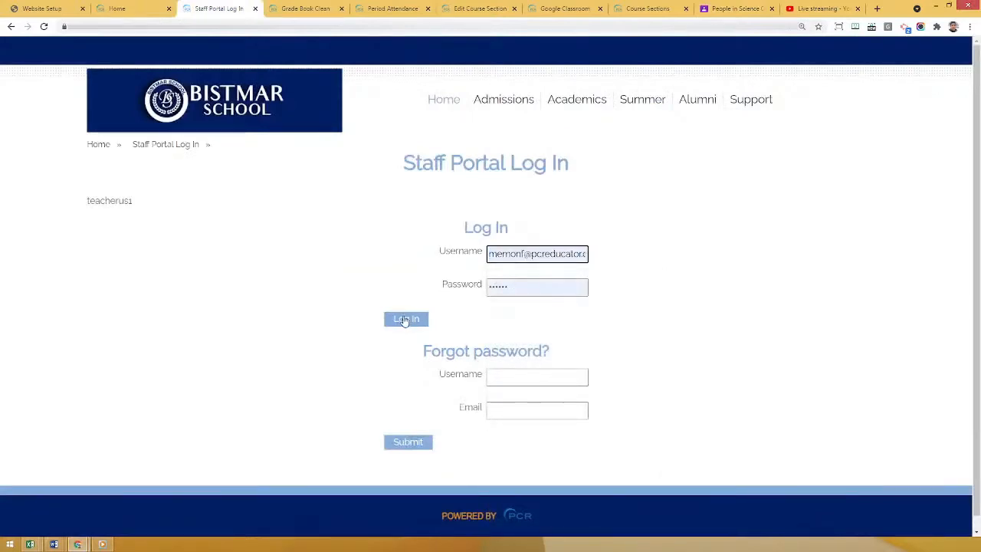
{"action": "left_click", "coordinate": [404, 320]}
{"action": "double_click", "coordinate": [547, 289]}
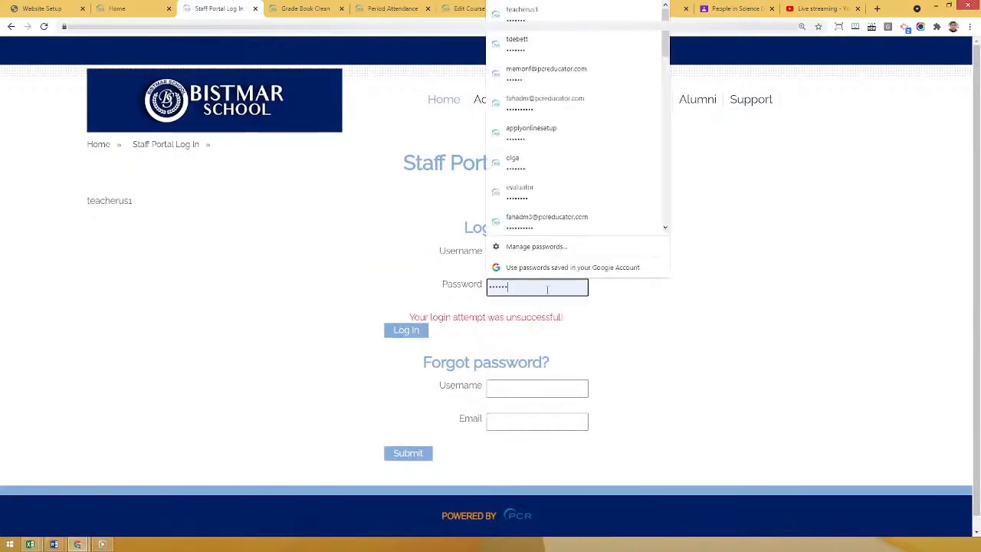
{"action": "type", "text": "****"}
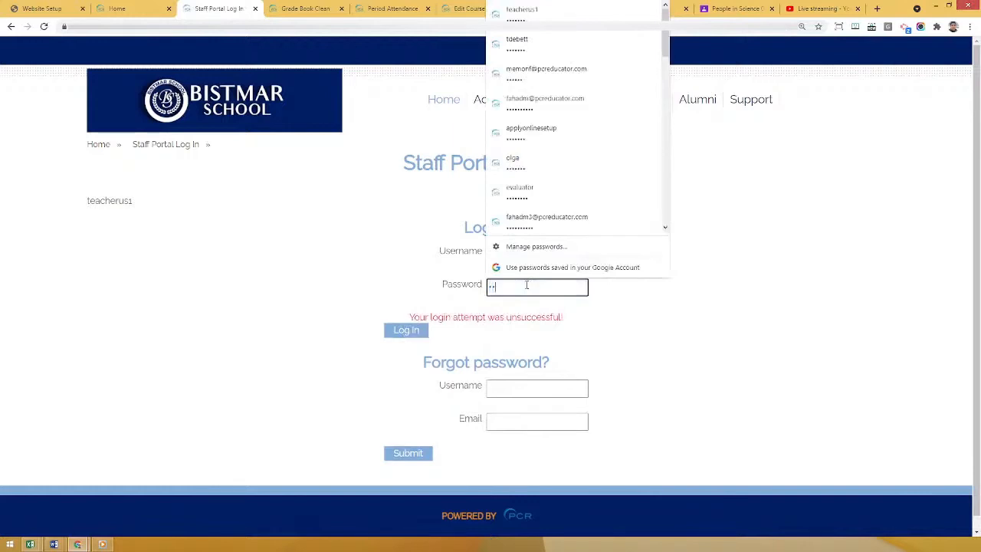
{"action": "type", "text": "**"}
{"action": "key", "text": "Return"}
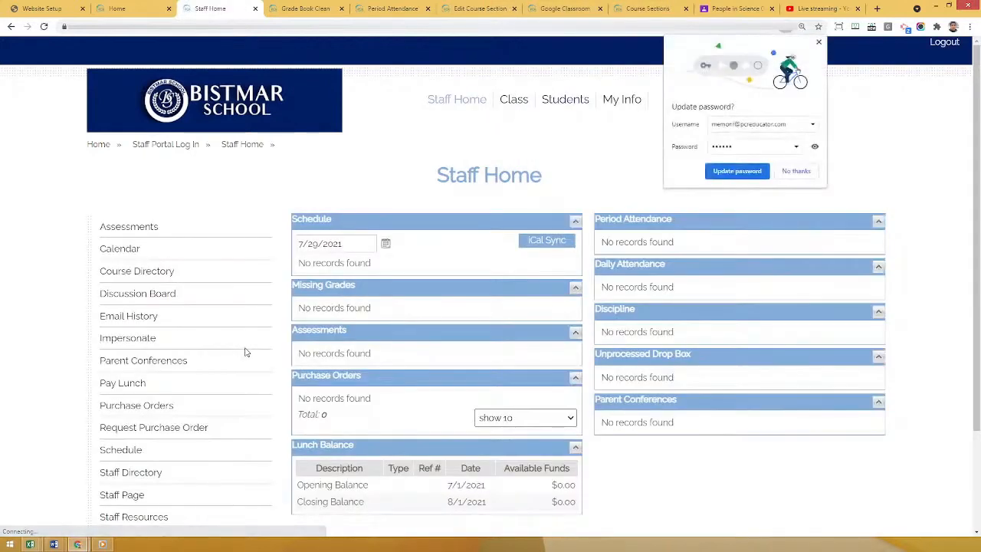
{"action": "left_click", "coordinate": [818, 42]}
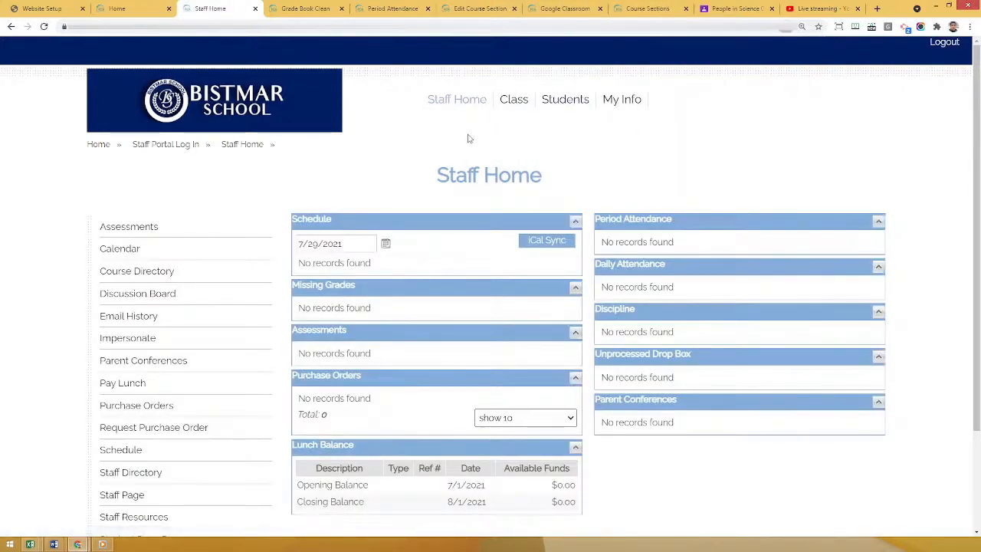
Open the Gradebook Configuration of the Science/02/02 class and review its Classwork and Other categories.
{"action": "left_click", "coordinate": [510, 99]}
{"action": "scroll", "coordinate": [57, 291], "scroll_direction": "down", "scroll_amount": 1}
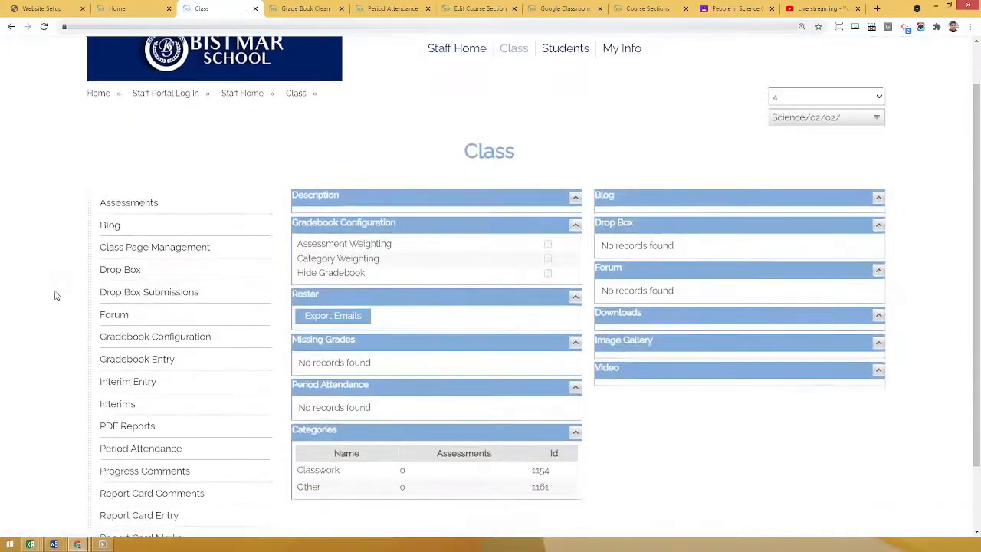
{"action": "left_click", "coordinate": [167, 343]}
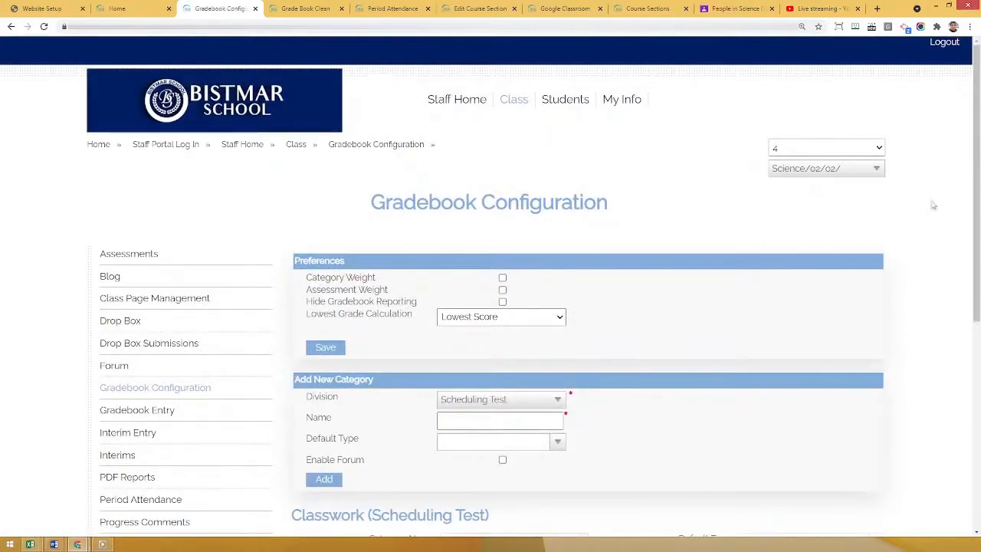
{"action": "left_click_drag", "start_coordinate": [976, 189], "coordinate": [977, 381]}
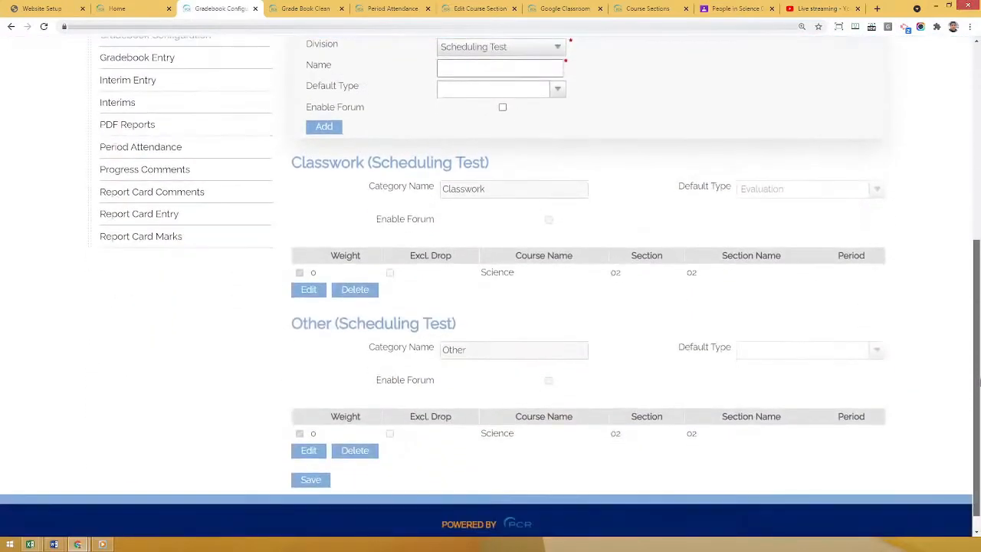
{"action": "left_click_drag", "start_coordinate": [294, 163], "coordinate": [488, 163]}
{"action": "left_click_drag", "start_coordinate": [292, 323], "coordinate": [386, 323]}
{"action": "left_click", "coordinate": [628, 328]}
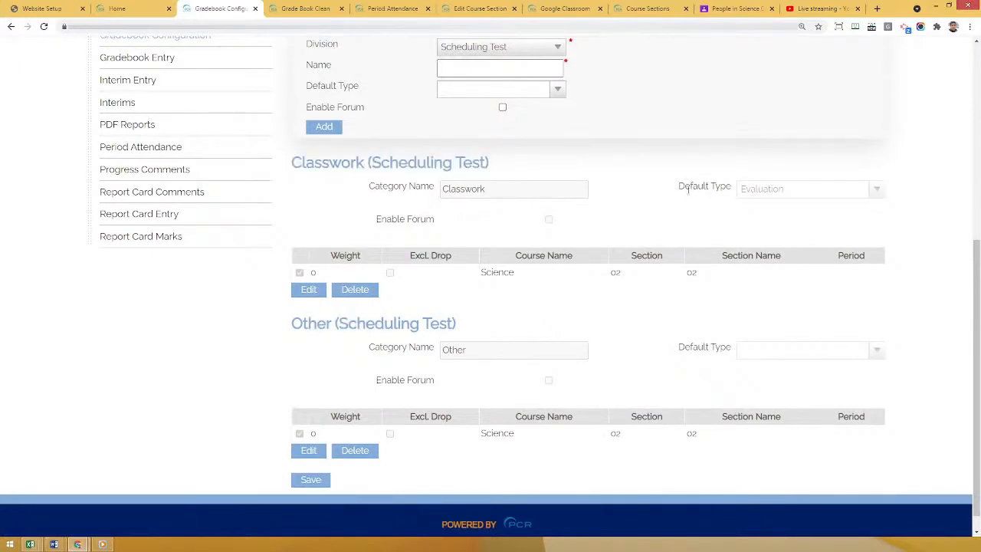
Compare the default type settings of the Classwork and Other categories in the gradebook configuration.
{"action": "left_click_drag", "start_coordinate": [685, 186], "coordinate": [735, 190]}
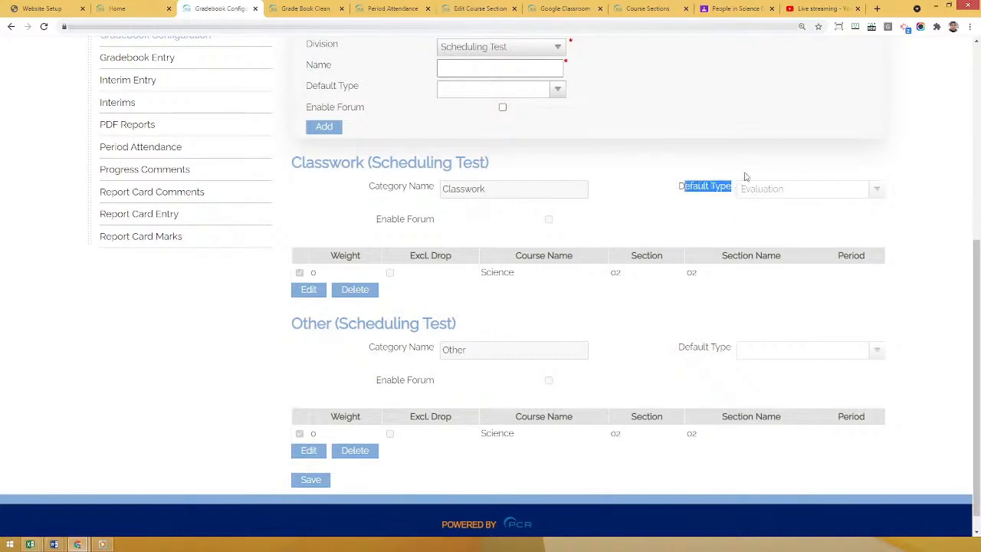
{"action": "left_click_drag", "start_coordinate": [302, 323], "coordinate": [384, 323]}
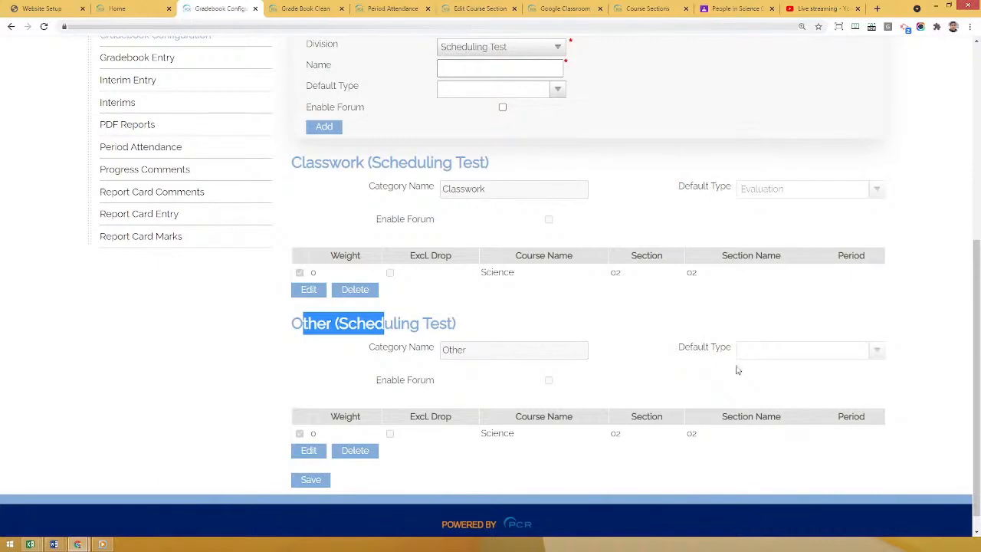
{"action": "left_click", "coordinate": [690, 379]}
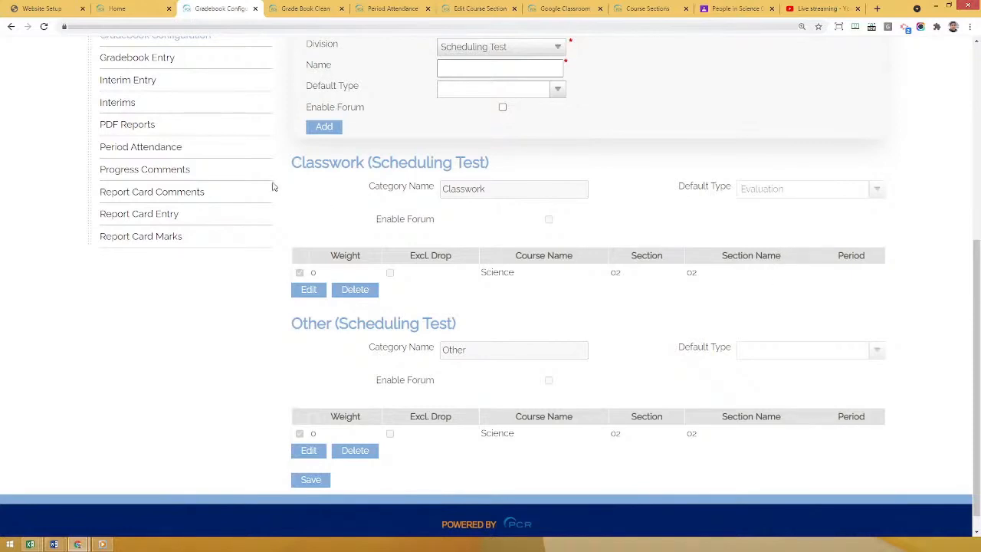
{"action": "left_click_drag", "start_coordinate": [301, 163], "coordinate": [487, 158]}
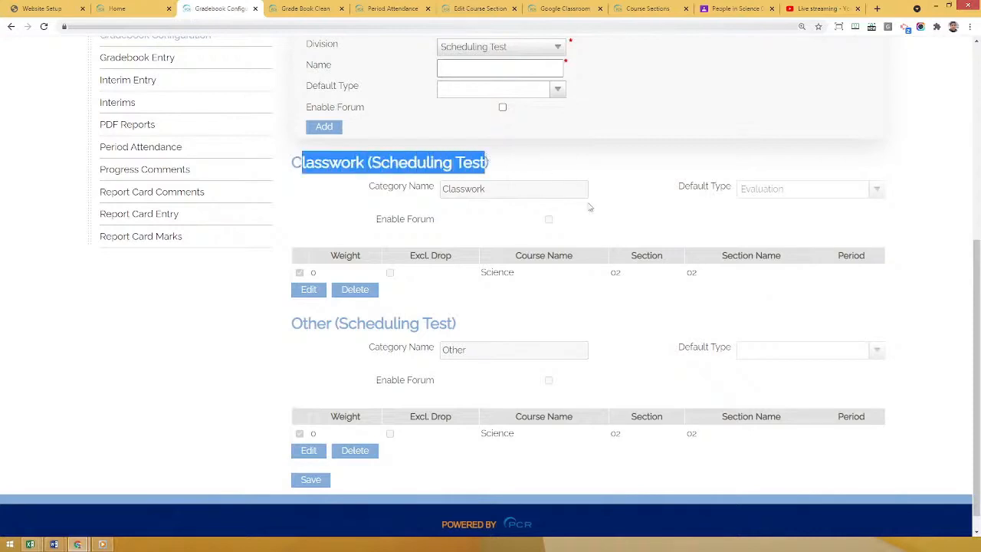
{"action": "left_click", "coordinate": [677, 224]}
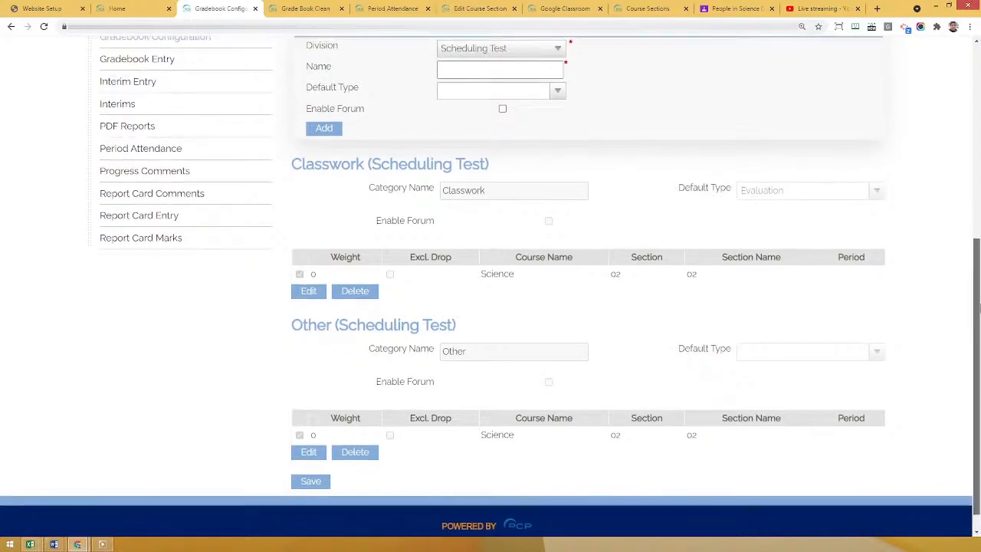
{"action": "scroll", "coordinate": [935, 318], "scroll_direction": "down", "scroll_amount": 1}
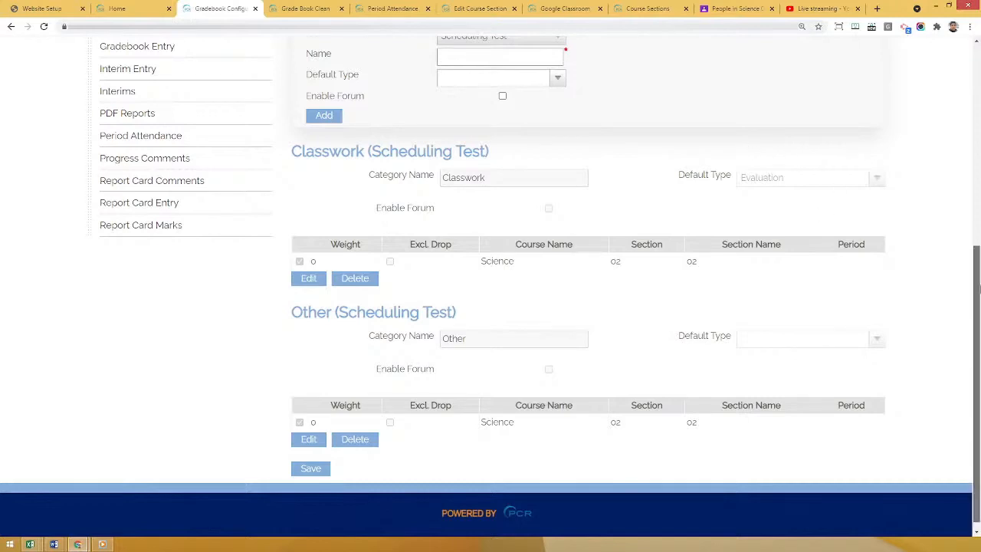
{"action": "scroll", "coordinate": [976, 214], "scroll_direction": "up", "scroll_amount": 2}
{"action": "left_click_drag", "start_coordinate": [977, 214], "coordinate": [979, 291]}
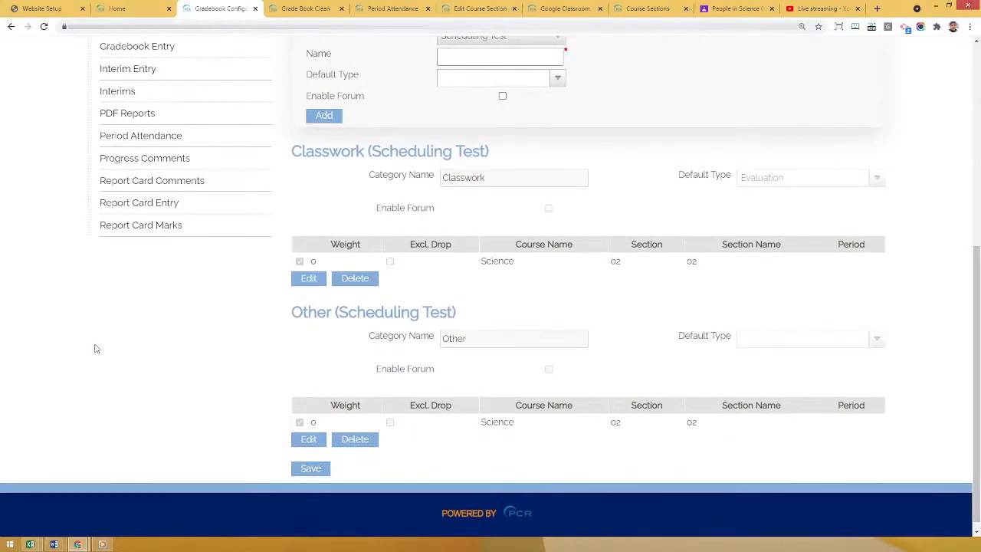
Sync categories from the admin Google Classroom page and read the resulting key row.
{"action": "left_click", "coordinate": [733, 7]}
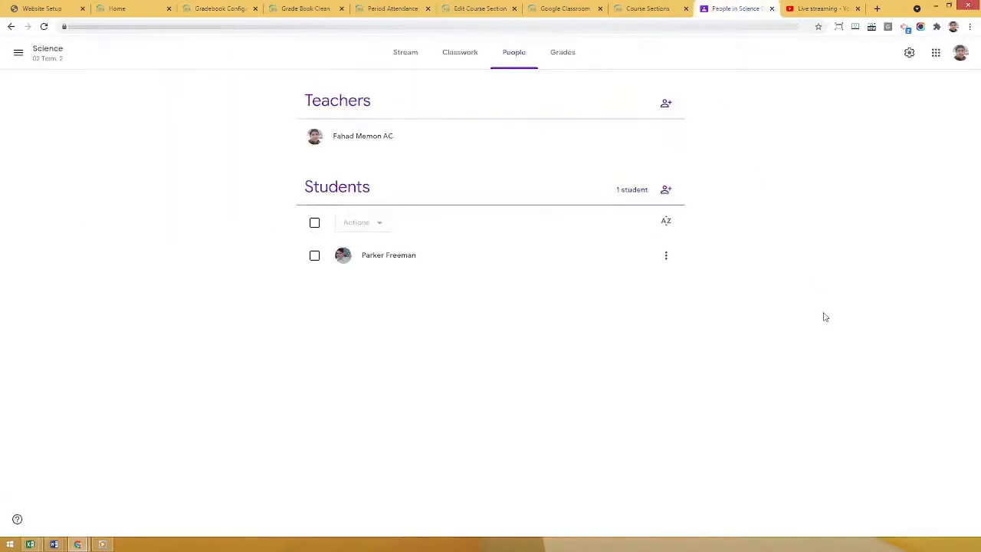
{"action": "left_click", "coordinate": [538, 8]}
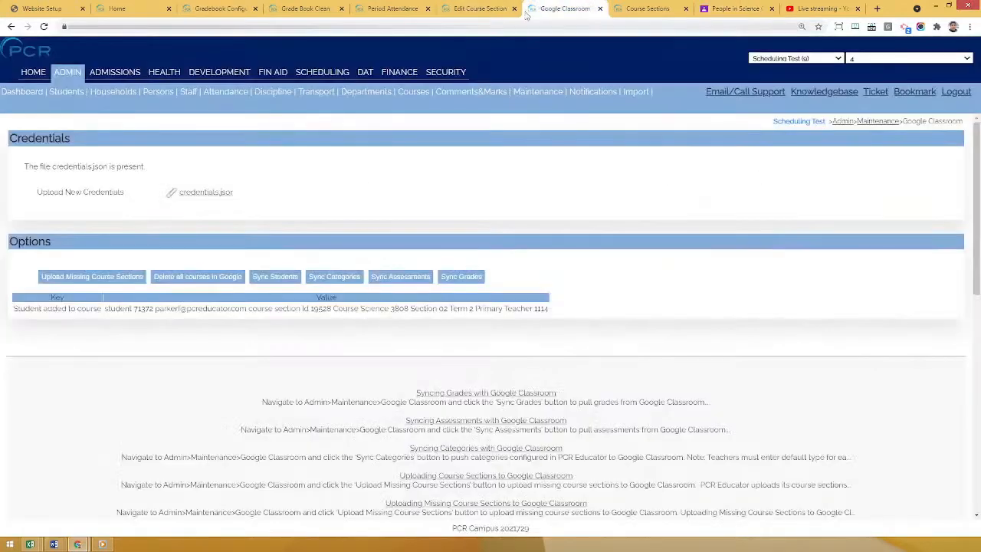
{"action": "left_click", "coordinate": [329, 280]}
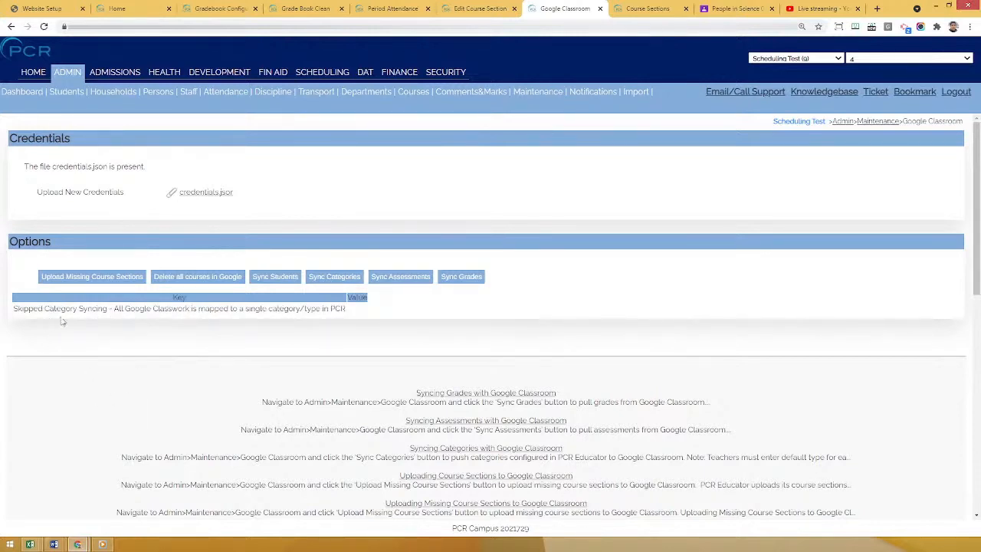
{"action": "left_click_drag", "start_coordinate": [96, 300], "coordinate": [178, 308]}
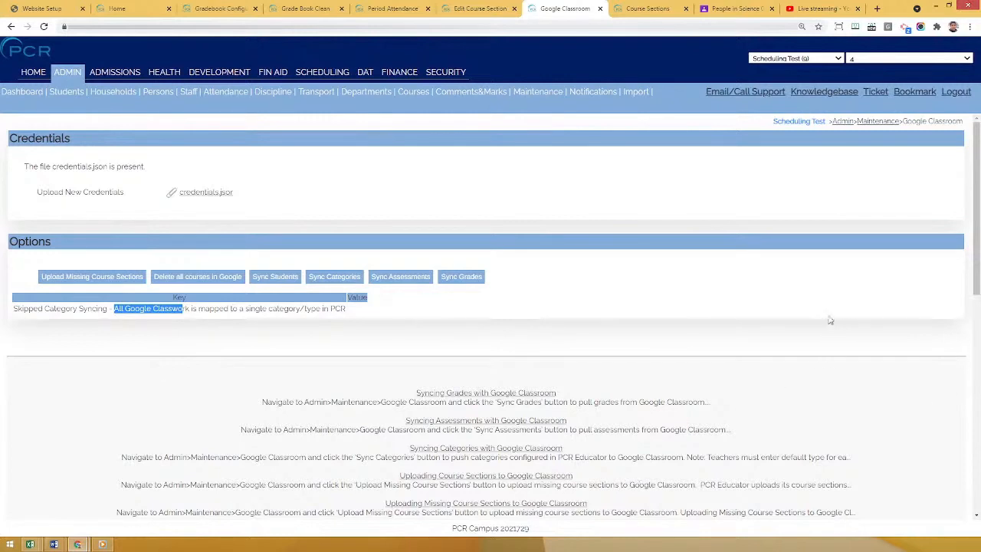
{"action": "left_click", "coordinate": [795, 276]}
Start a new assignment in the classwork of Science 02 Term: 2 in Google Classroom, titled "Homework 1".
{"action": "left_click", "coordinate": [733, 9]}
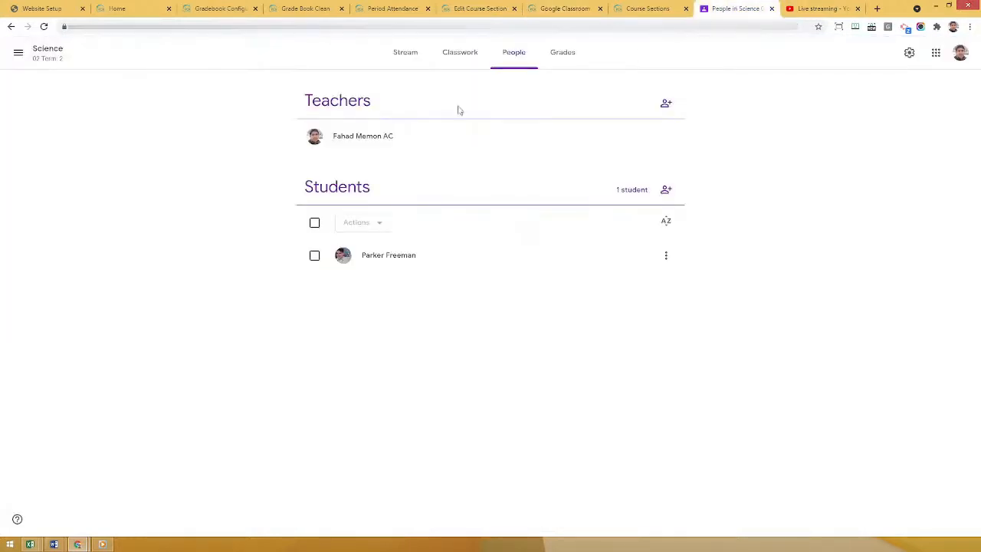
{"action": "left_click", "coordinate": [453, 54]}
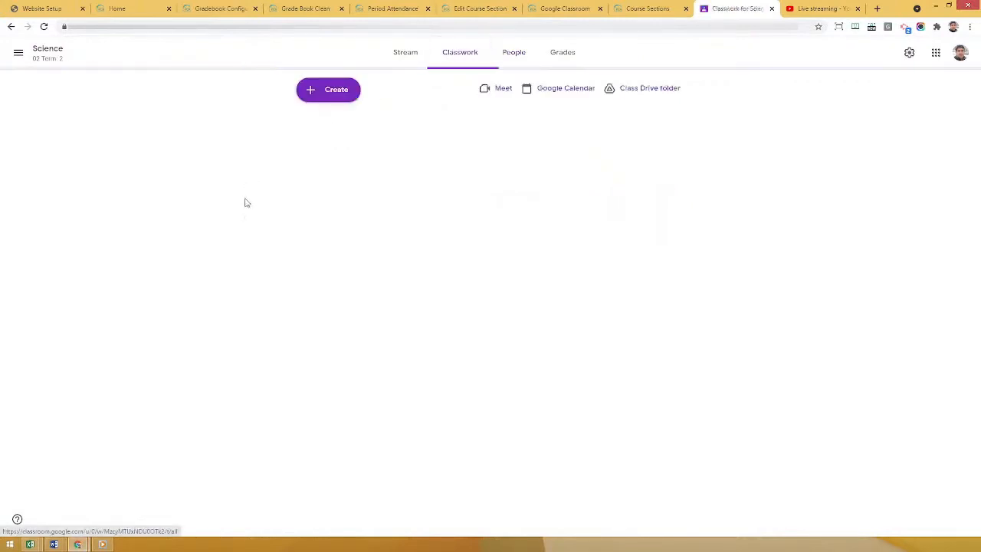
{"action": "left_click", "coordinate": [329, 92]}
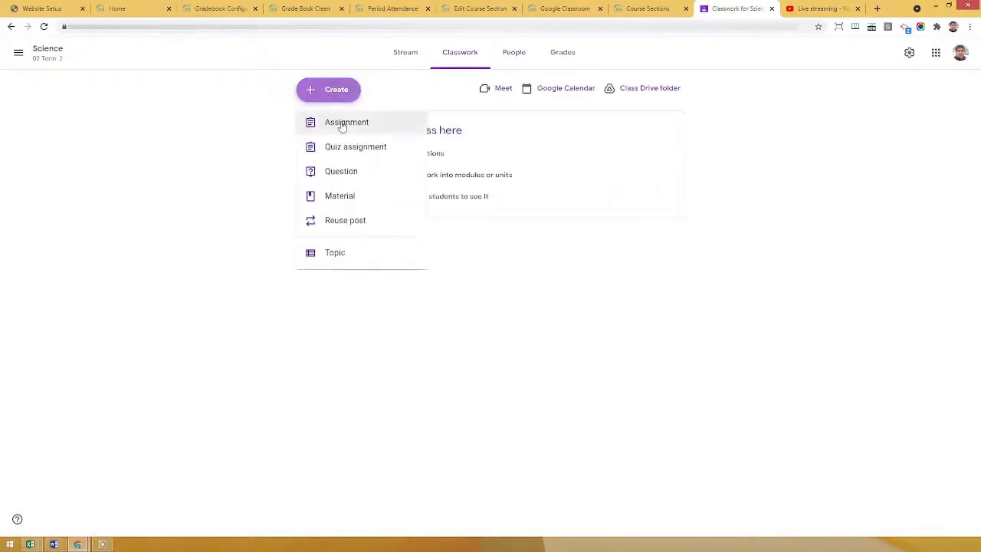
{"action": "left_click", "coordinate": [318, 126]}
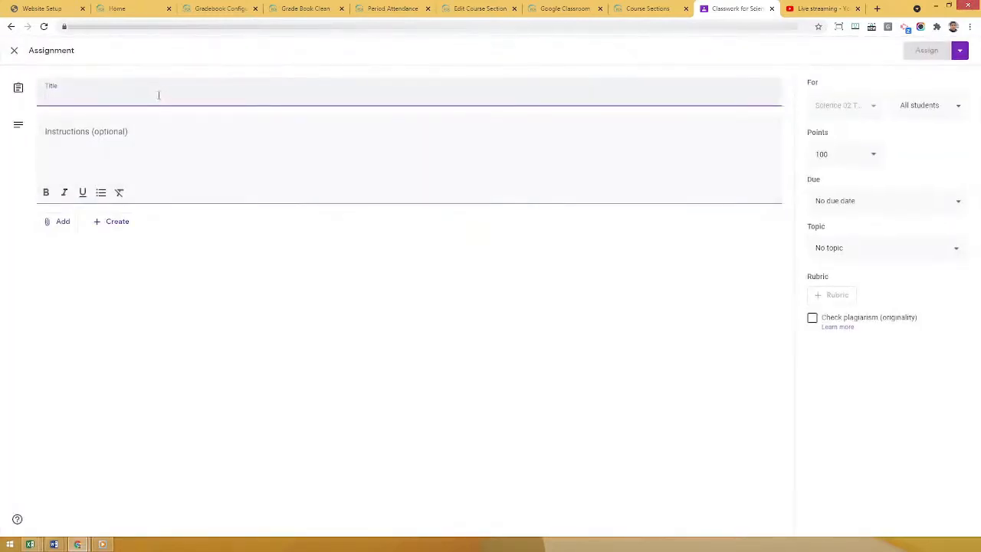
{"action": "type", "text": "Homework"}
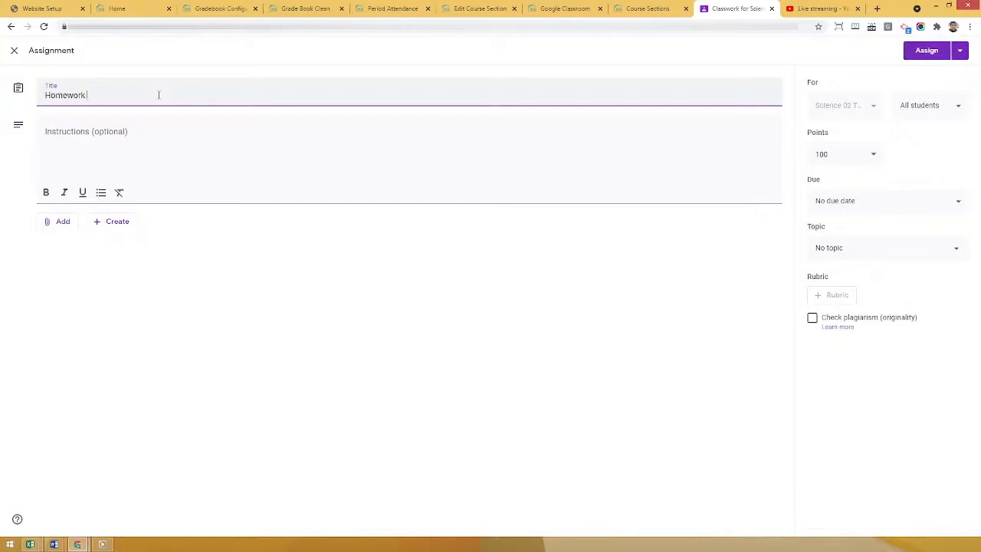
{"action": "type", "text": " 1"}
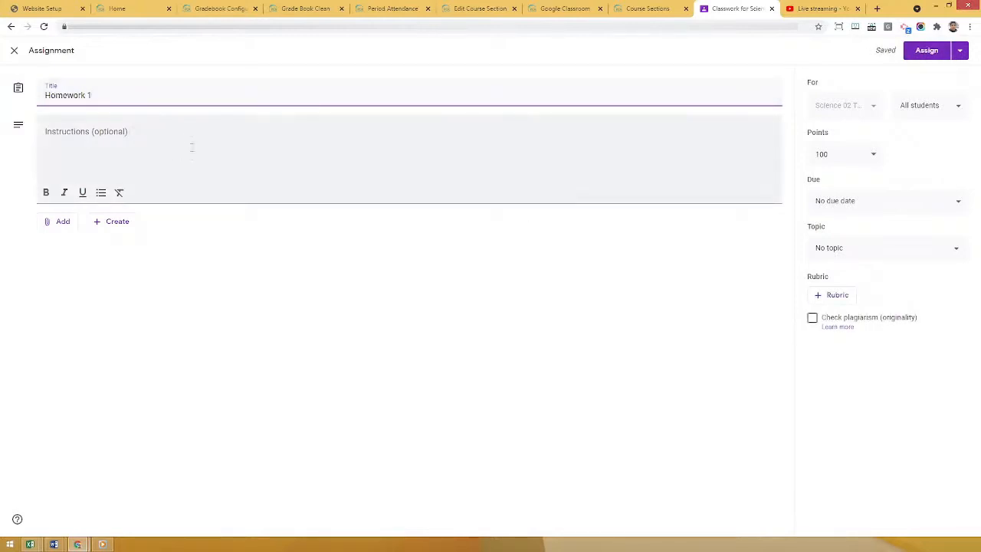
Set the assignment's points to 75 and its due date to Jul 30, 2021.
{"action": "left_click", "coordinate": [843, 155]}
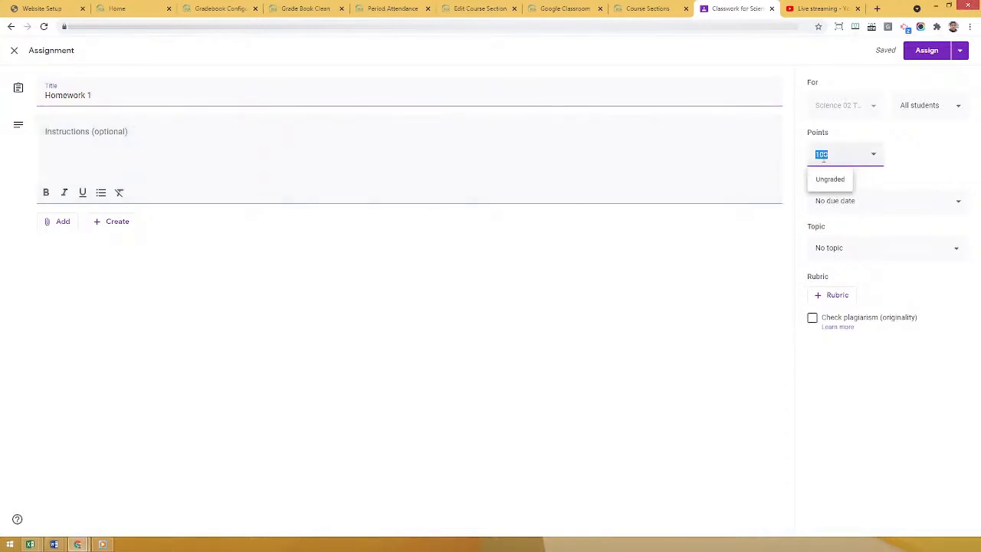
{"action": "type", "text": "75"}
{"action": "left_click", "coordinate": [642, 390]}
{"action": "left_click", "coordinate": [877, 213]}
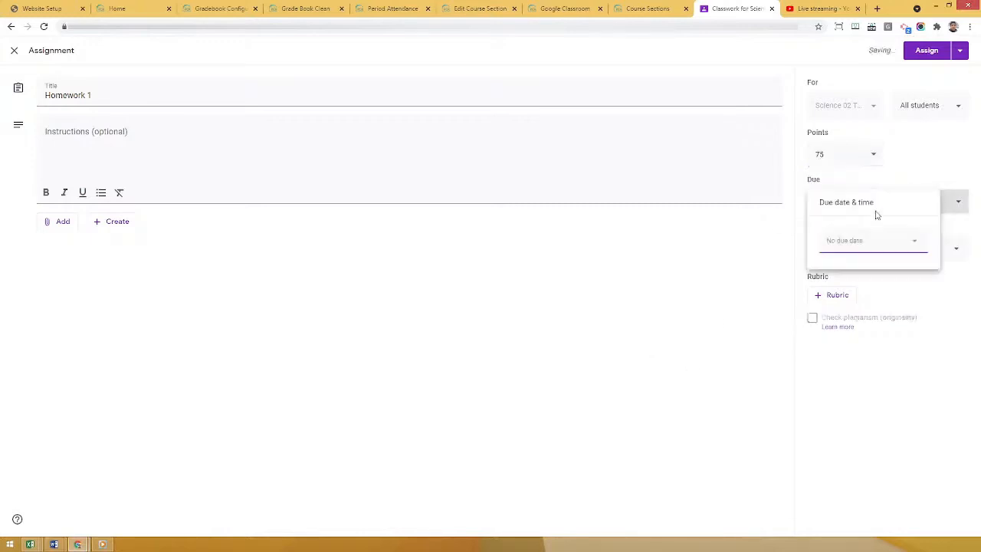
{"action": "left_click", "coordinate": [851, 241]}
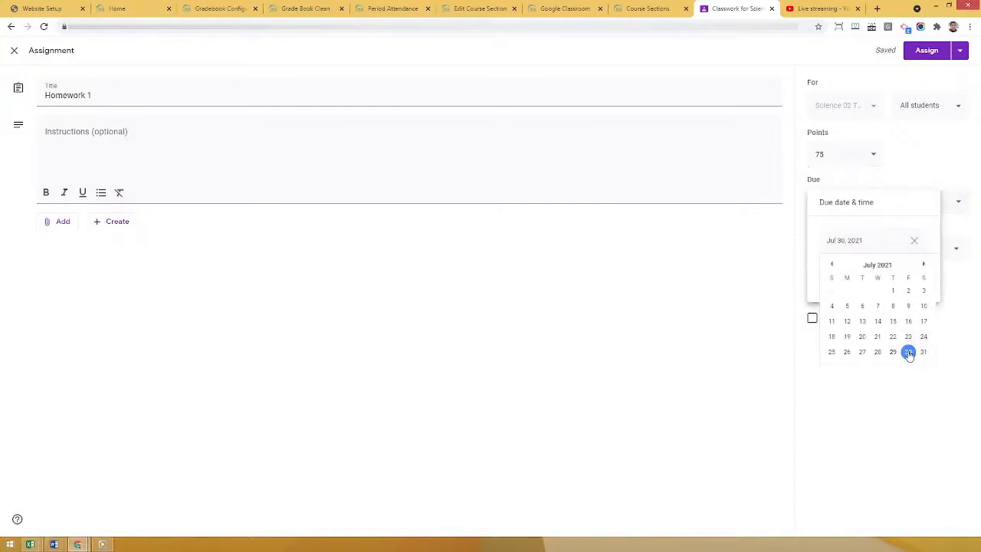
{"action": "left_click", "coordinate": [907, 353]}
{"action": "left_click", "coordinate": [660, 331]}
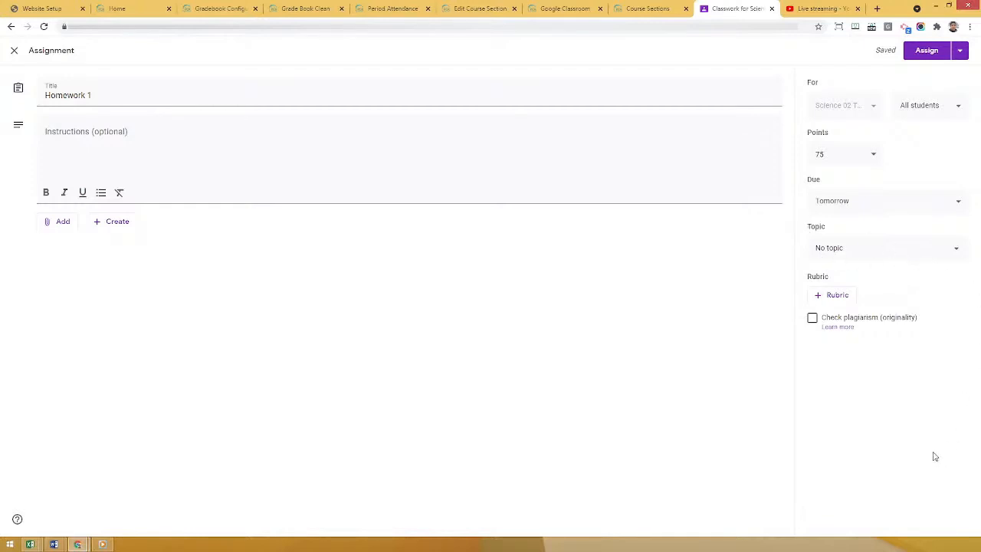
Check the topic choices, keep No topic, and assign Homework 1 to all students.
{"action": "left_click", "coordinate": [829, 257]}
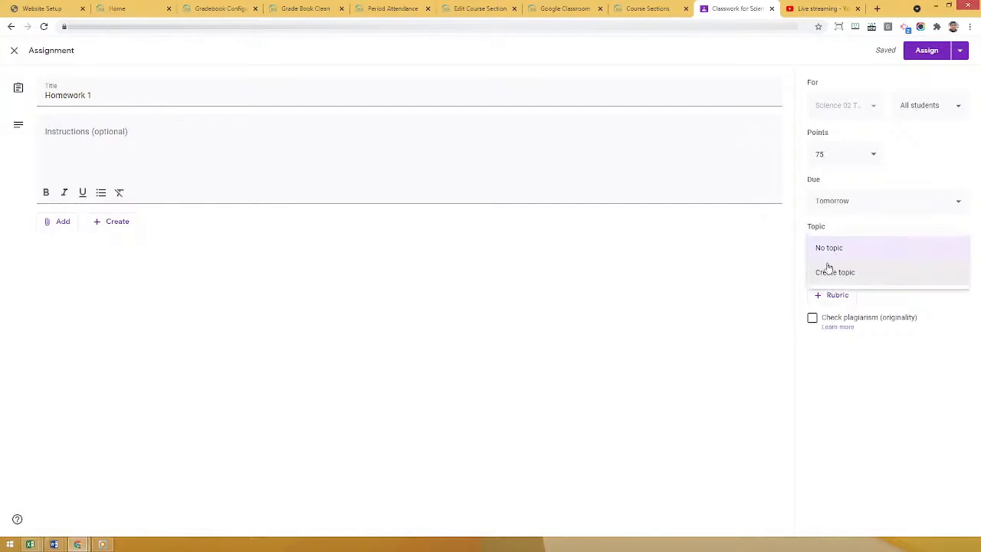
{"action": "left_click", "coordinate": [740, 318]}
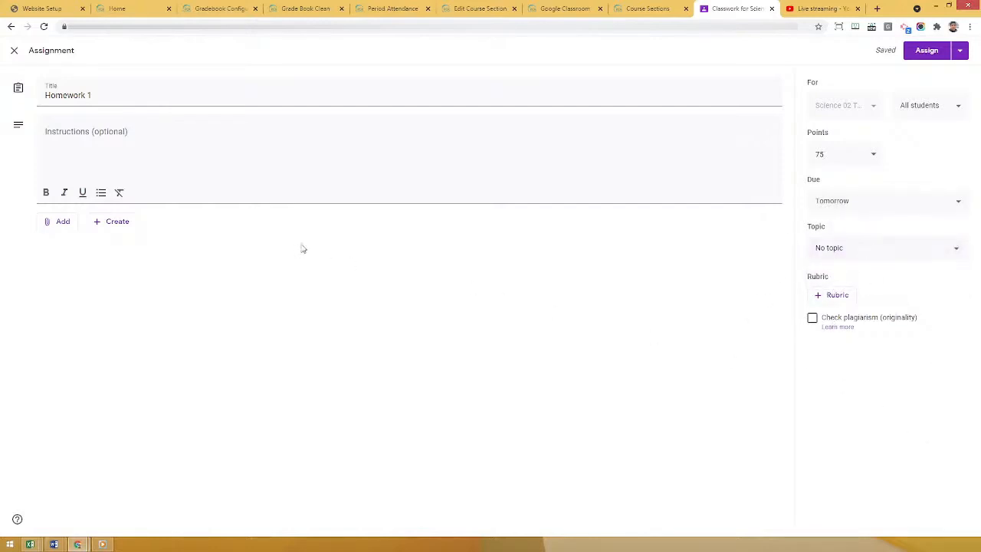
{"action": "left_click", "coordinate": [927, 51]}
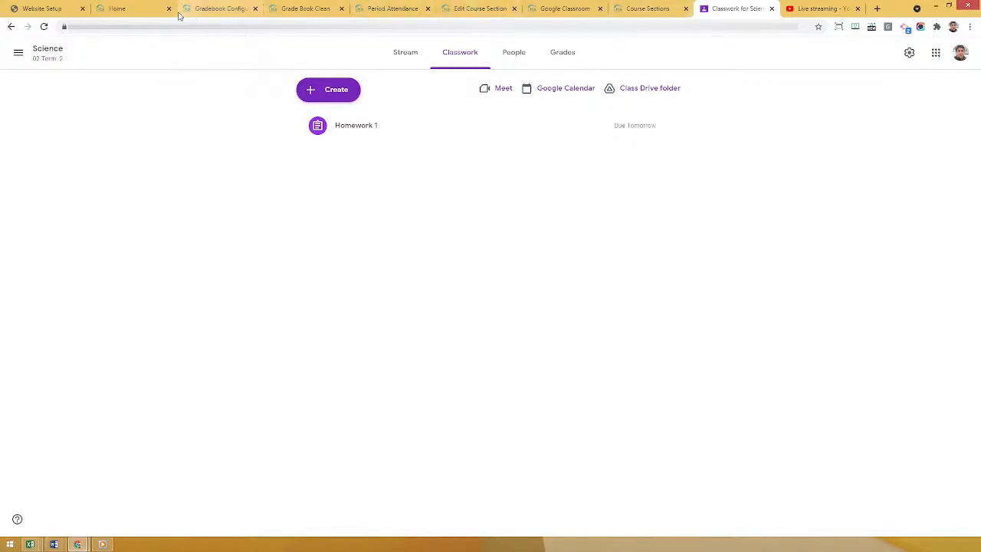
Return to the staff portal and check the Assessments page of the Science/02/02 class.
{"action": "left_click", "coordinate": [221, 8]}
{"action": "scroll", "coordinate": [314, 161], "scroll_direction": "up", "scroll_amount": 5}
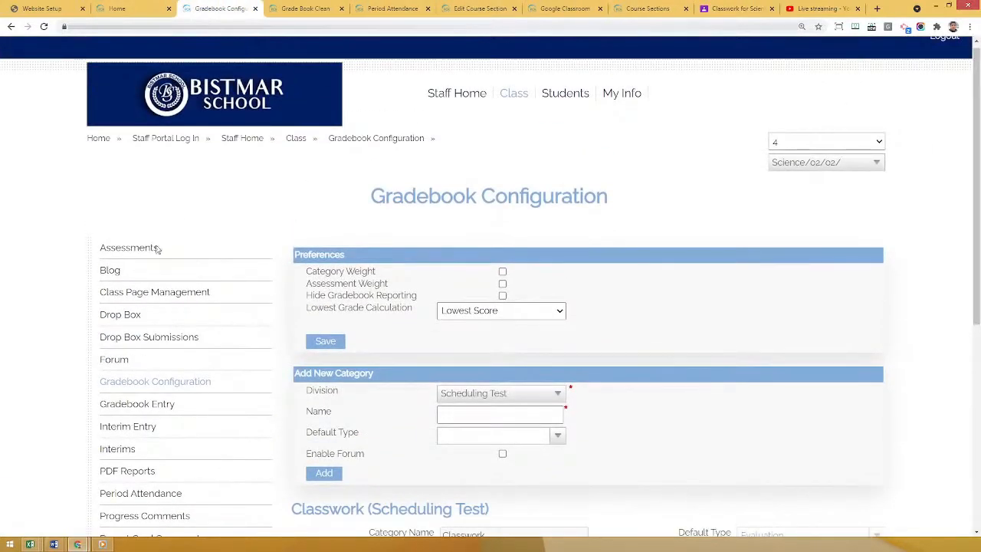
{"action": "left_click", "coordinate": [134, 253]}
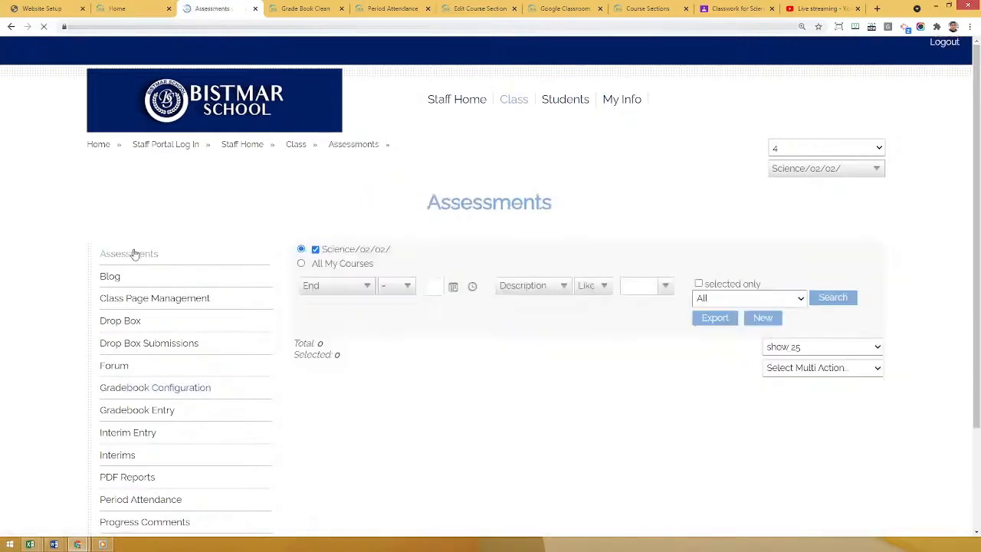
{"action": "left_click_drag", "start_coordinate": [307, 343], "coordinate": [337, 349]}
{"action": "left_click", "coordinate": [329, 350]}
Sync assessments from the admin Google Classroom page, review the result row, and return to the staff portal's Assessments page.
{"action": "left_click", "coordinate": [546, 8]}
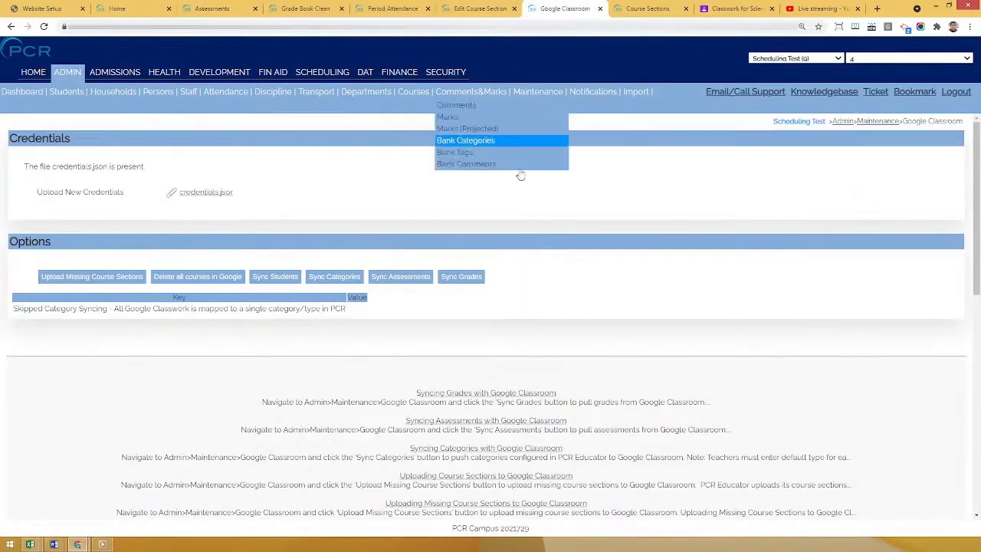
{"action": "left_click", "coordinate": [410, 279]}
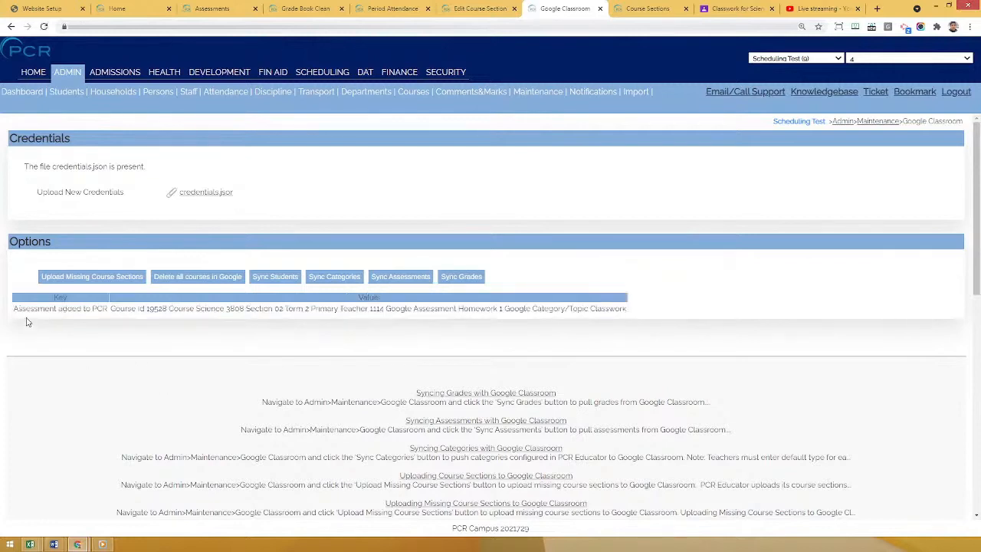
{"action": "left_click_drag", "start_coordinate": [31, 308], "coordinate": [107, 309]}
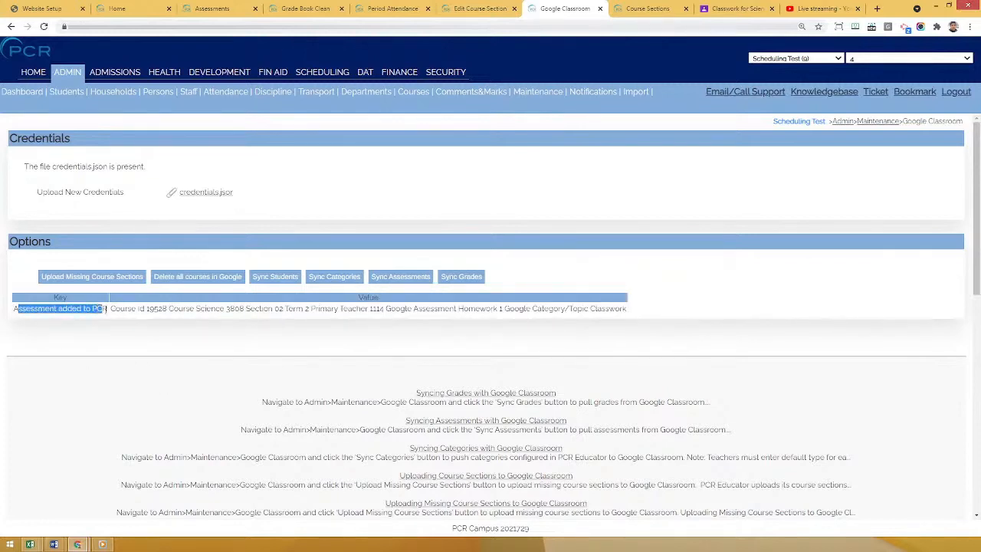
{"action": "left_click", "coordinate": [152, 351]}
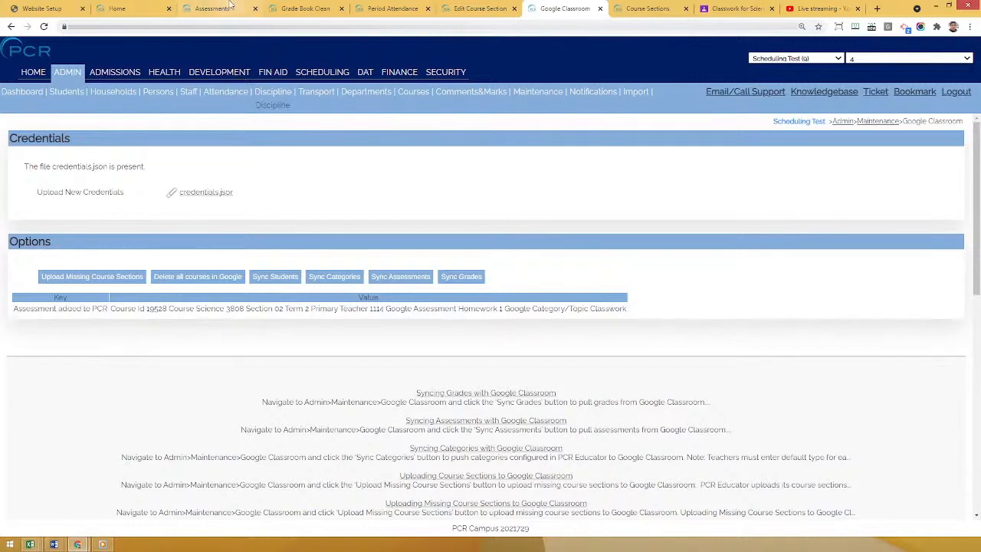
{"action": "left_click", "coordinate": [198, 9]}
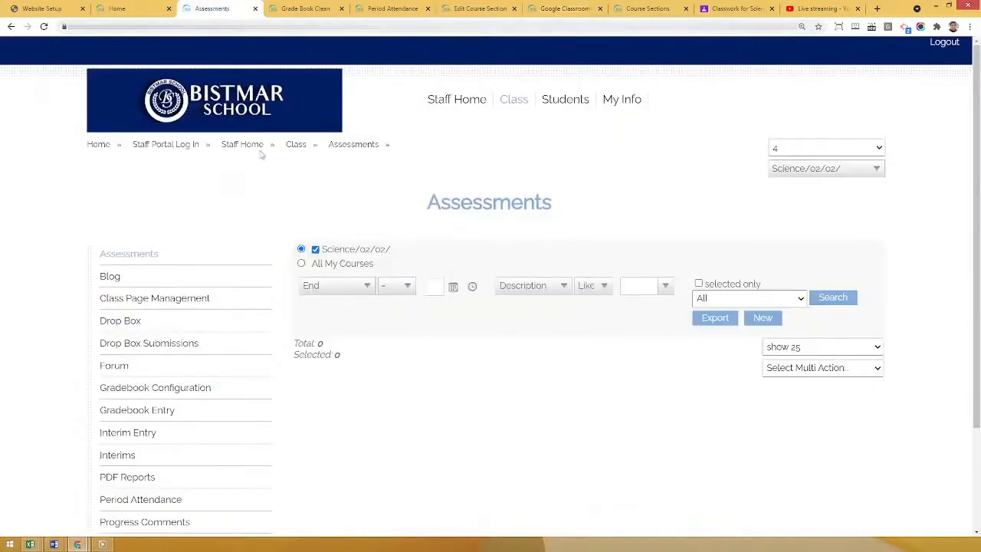
Reload the Assessments page of the Science/02/02 class and check Homework 1's name, date and points.
{"action": "left_click", "coordinate": [142, 256]}
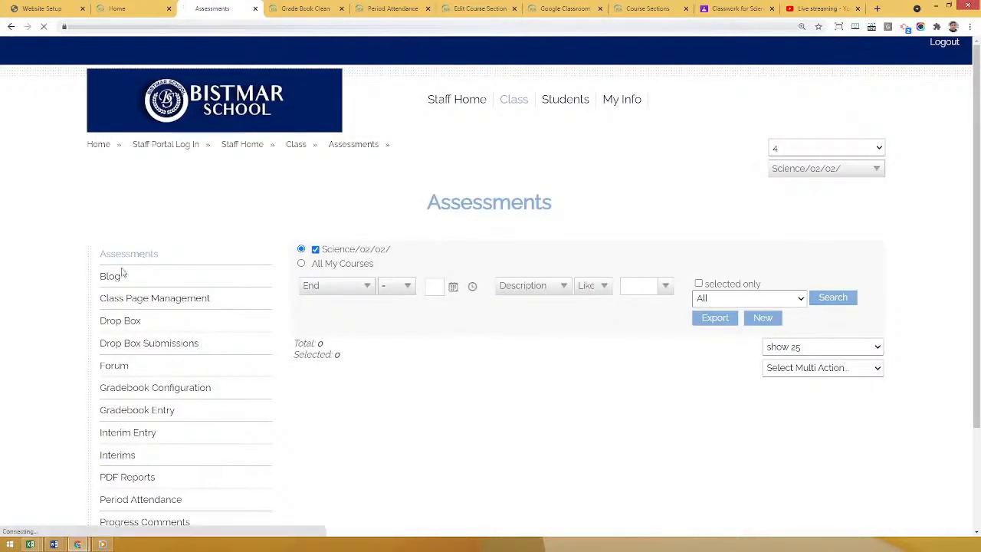
{"action": "left_click_drag", "start_coordinate": [343, 363], "coordinate": [404, 362]}
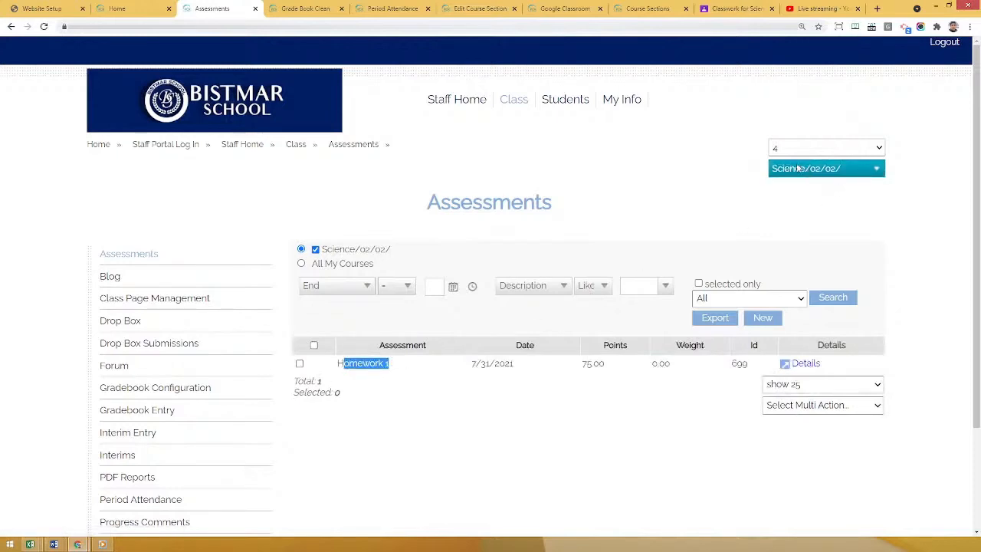
{"action": "left_click", "coordinate": [585, 365]}
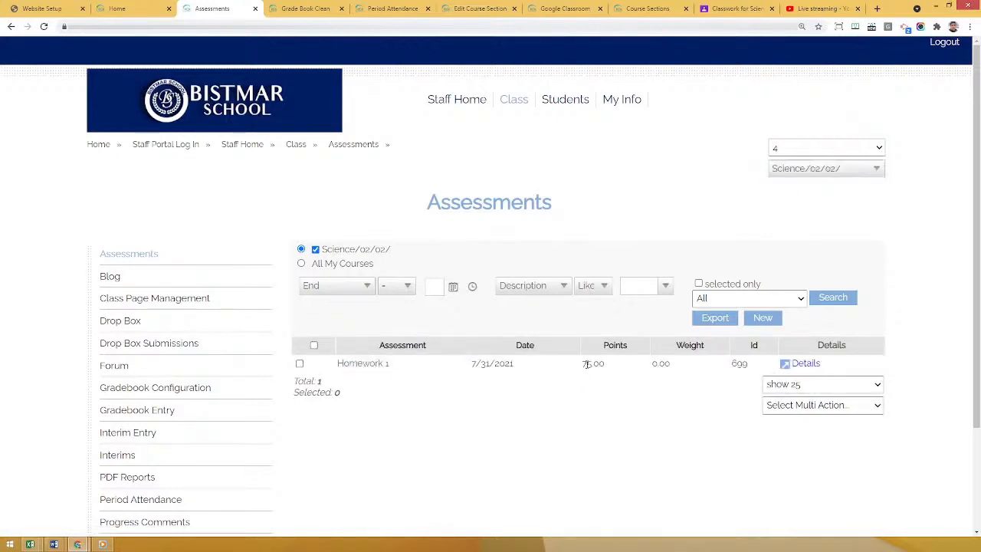
{"action": "left_click_drag", "start_coordinate": [477, 365], "coordinate": [624, 366]}
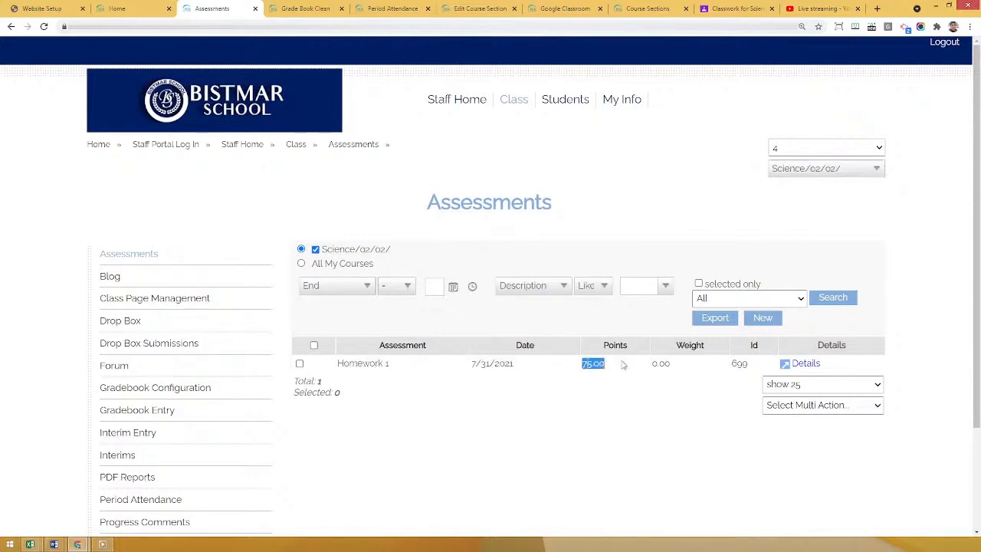
{"action": "left_click", "coordinate": [592, 402]}
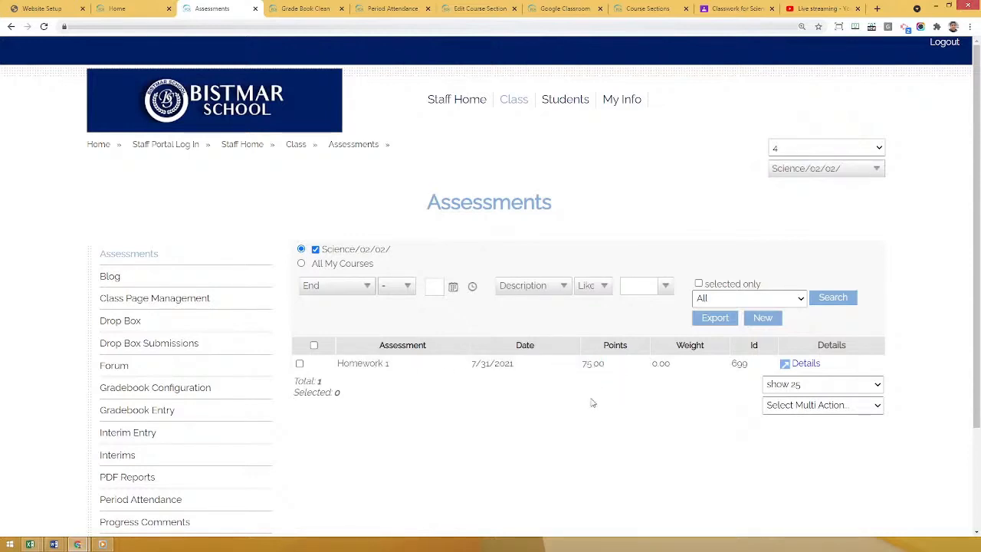
Check the Science class's Gradebook Entry page and open the Homework 1 student work in Google Classroom.
{"action": "left_click", "coordinate": [154, 412]}
{"action": "scroll", "coordinate": [366, 402], "scroll_direction": "down", "scroll_amount": 1}
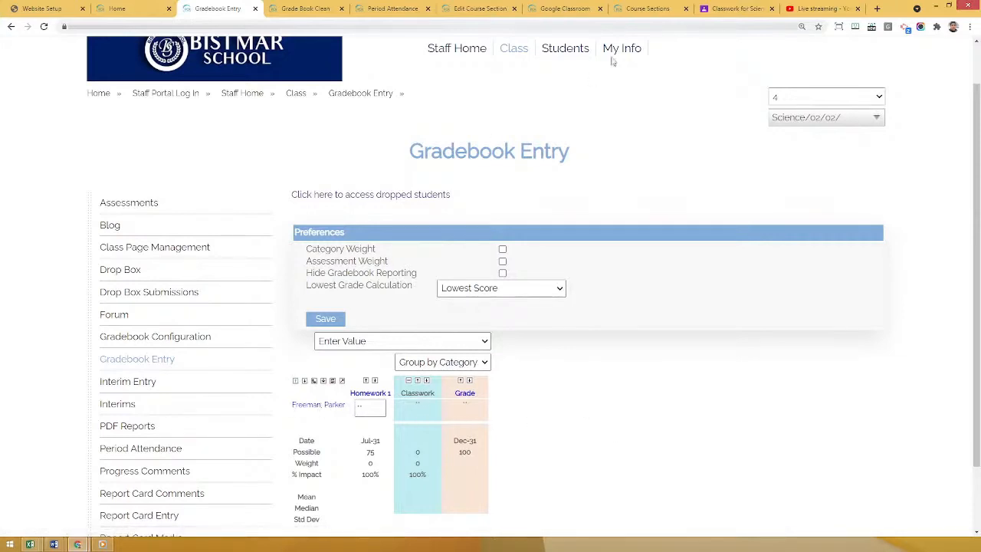
{"action": "left_click", "coordinate": [737, 9]}
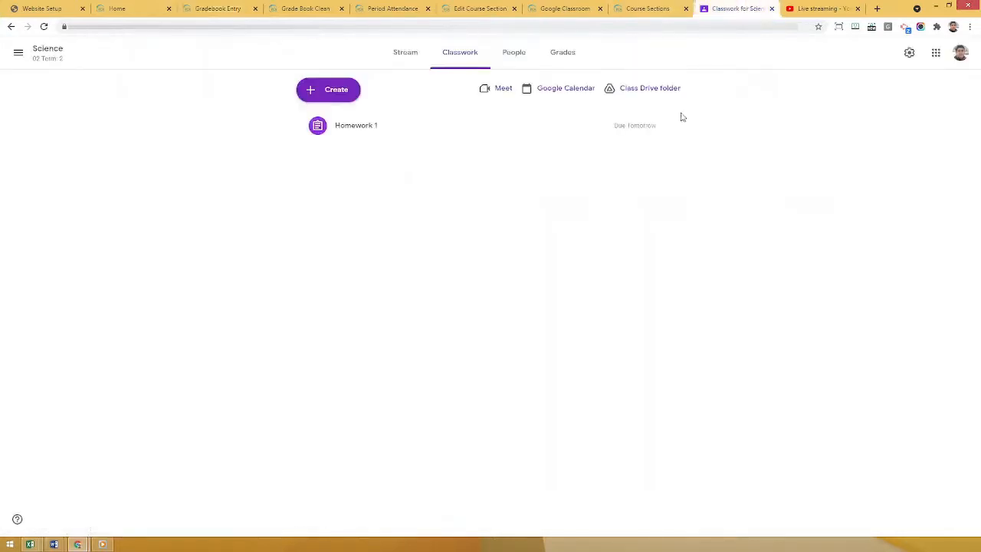
{"action": "left_click", "coordinate": [361, 127]}
{"action": "left_click", "coordinate": [344, 222]}
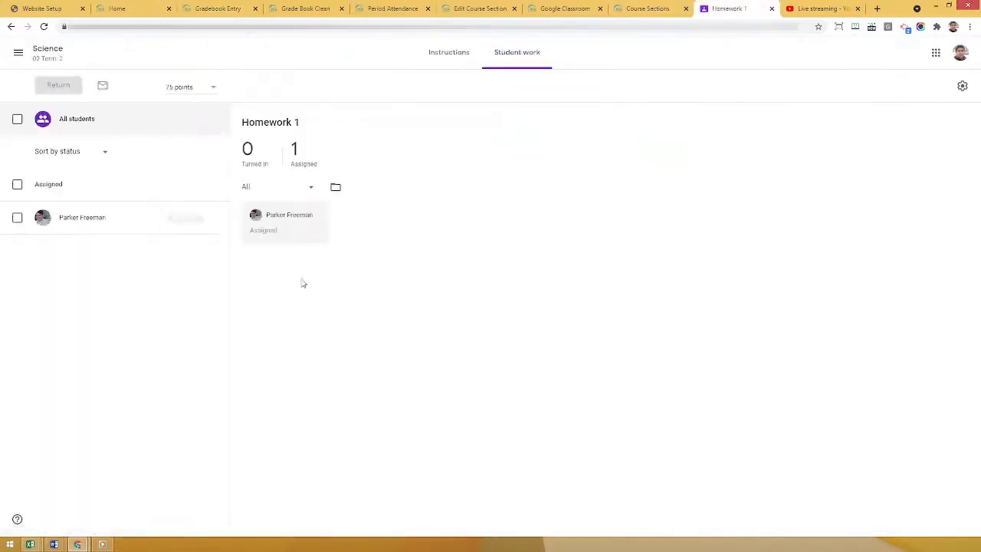
Grade the student's Homework 1 with 74 out of 75 and return the unsubmitted assignment.
{"action": "left_click", "coordinate": [175, 219]}
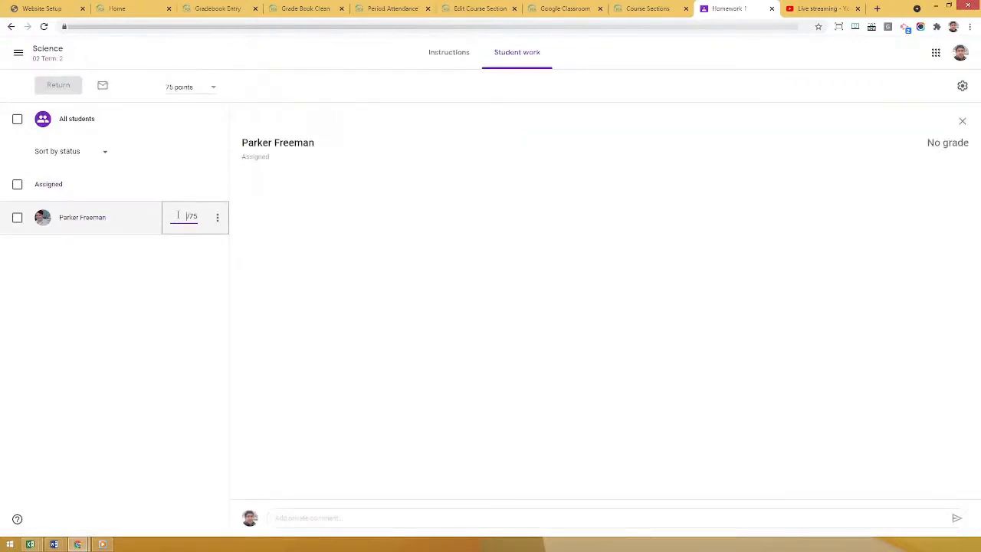
{"action": "type", "text": "74"}
{"action": "key", "text": "Return"}
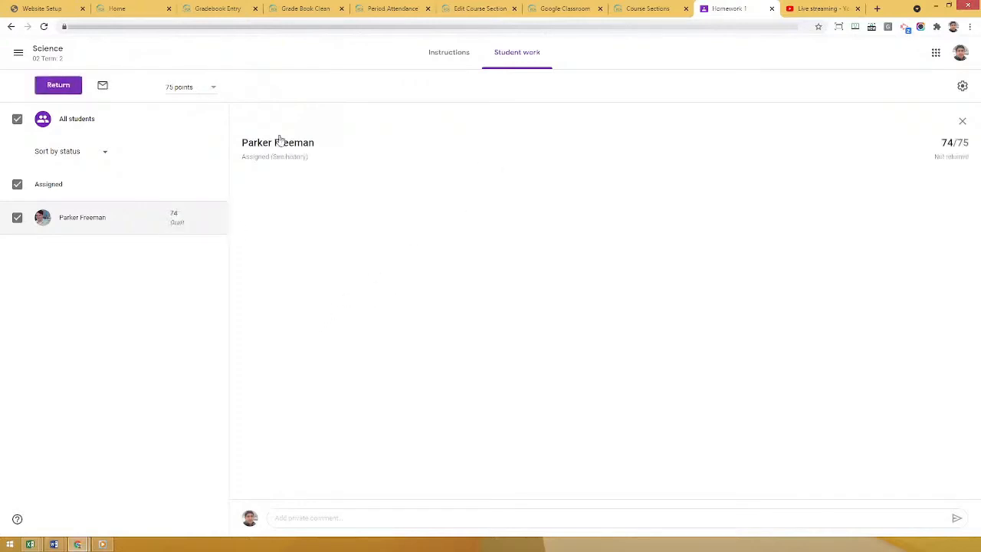
{"action": "left_click", "coordinate": [59, 85]}
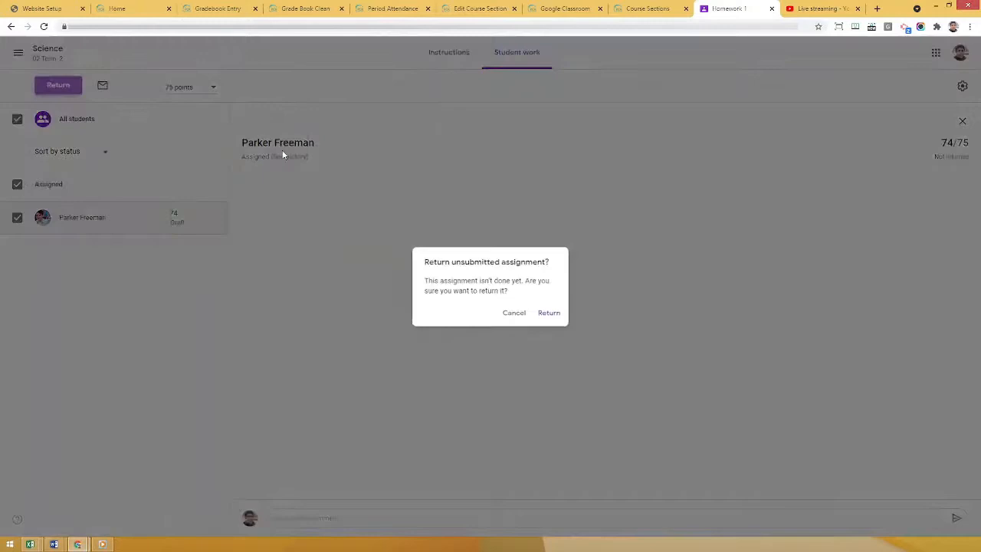
{"action": "left_click", "coordinate": [548, 313]}
{"action": "left_click", "coordinate": [580, 334]}
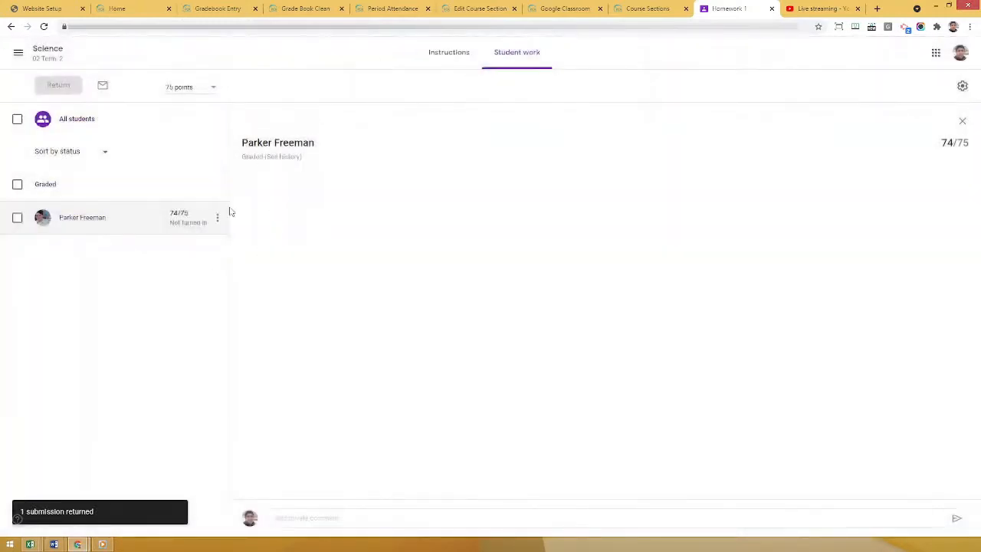
Sync grades from the admin Google Classroom page, review the result, and check the Homework 1 mark in the staff portal's Gradebook Entry.
{"action": "left_click", "coordinate": [561, 8]}
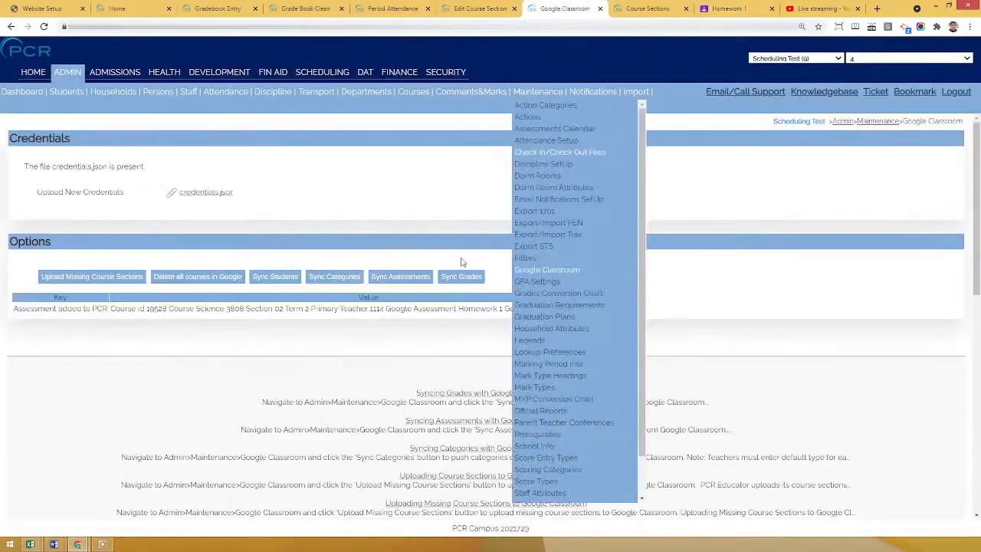
{"action": "left_click", "coordinate": [470, 279]}
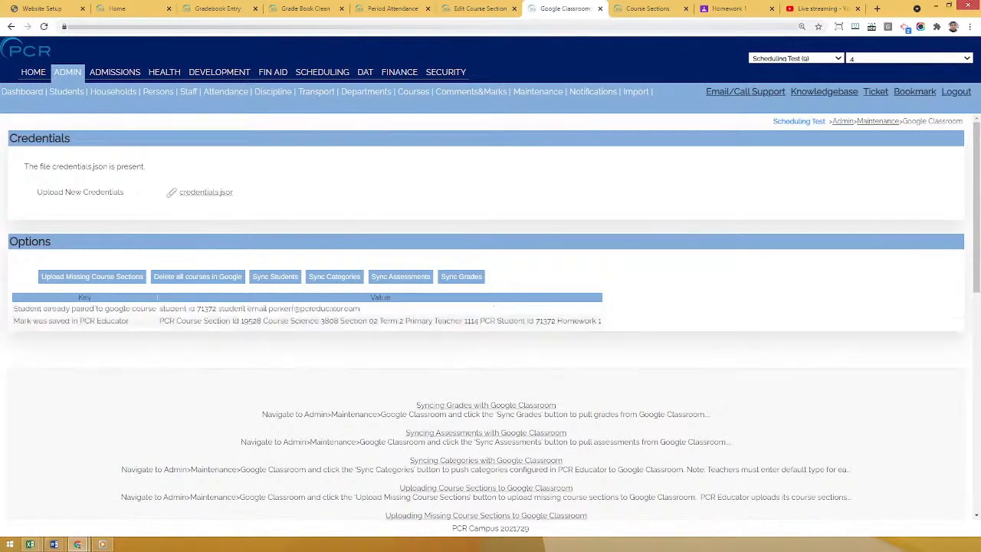
{"action": "left_click_drag", "start_coordinate": [20, 321], "coordinate": [132, 322]}
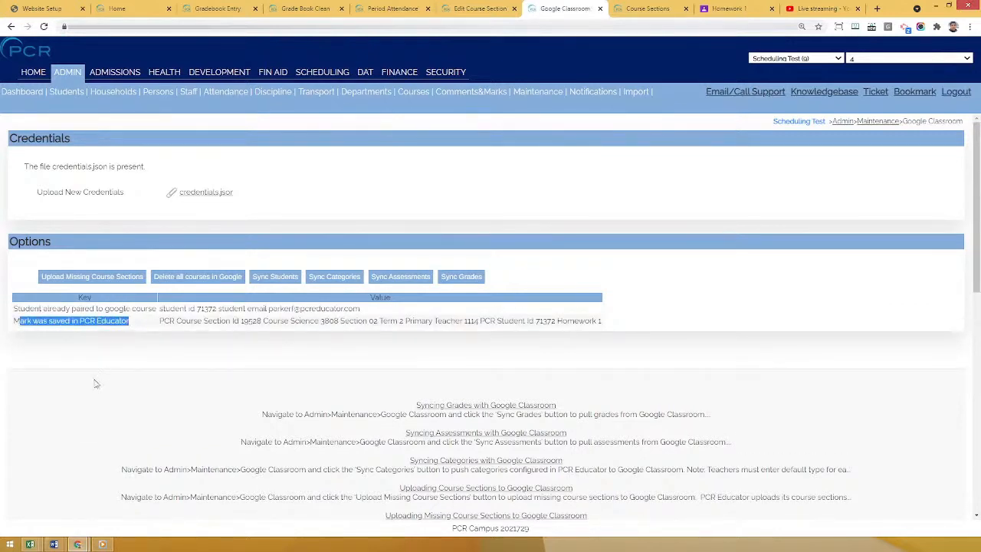
{"action": "left_click", "coordinate": [209, 6]}
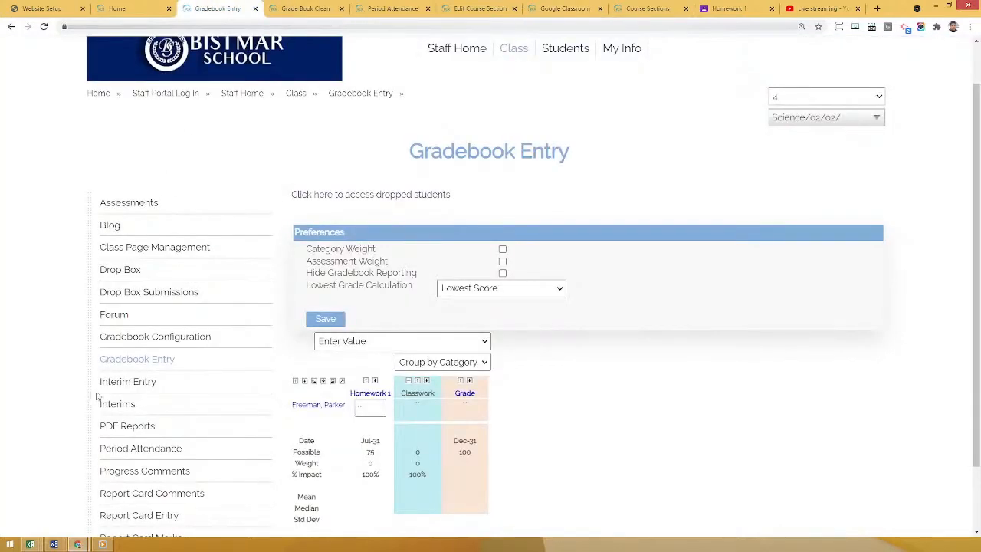
{"action": "scroll", "coordinate": [82, 296], "scroll_direction": "down", "scroll_amount": 1}
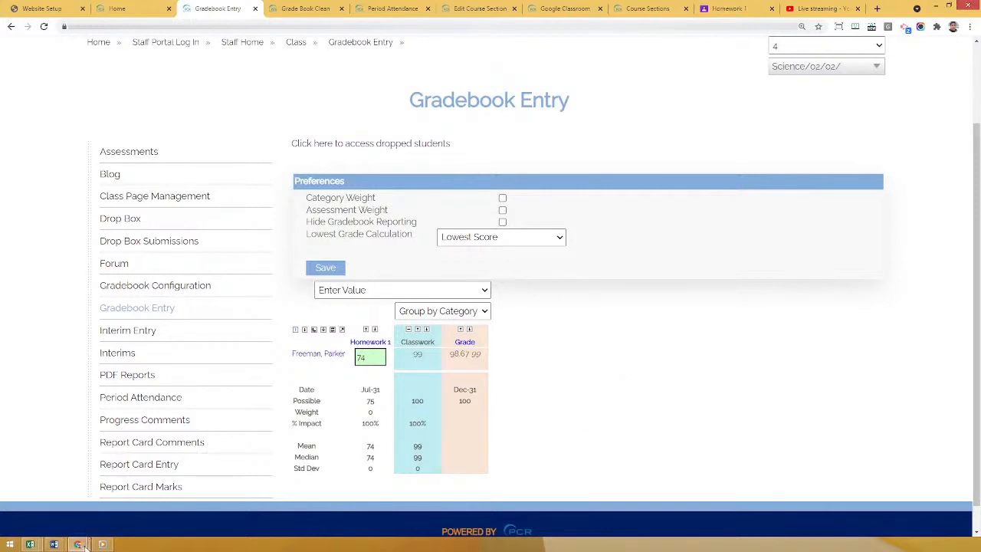
Switch to the parent portal window and display the Student page of the child enrolled in Science.
{"action": "mouse_move", "coordinate": [85, 543]}
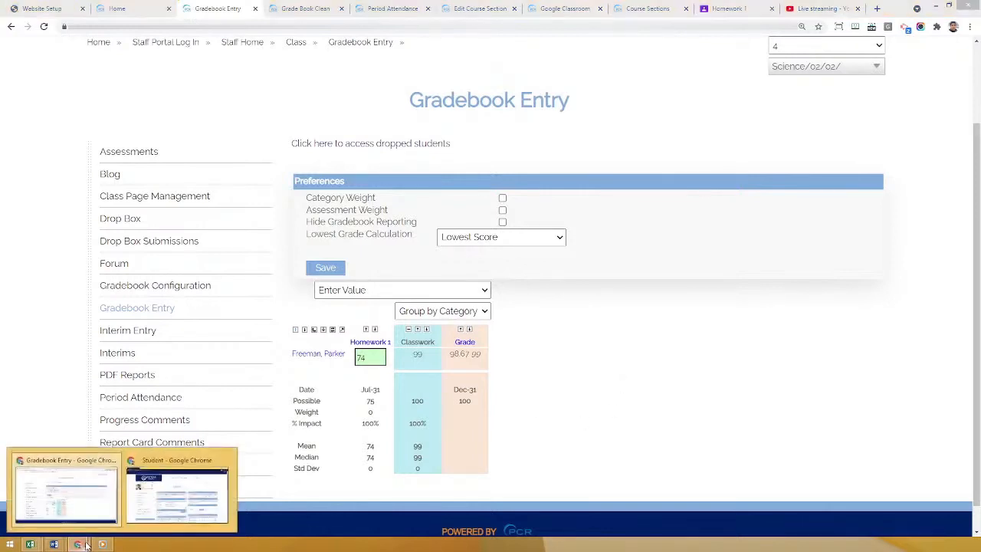
{"action": "left_click", "coordinate": [181, 501]}
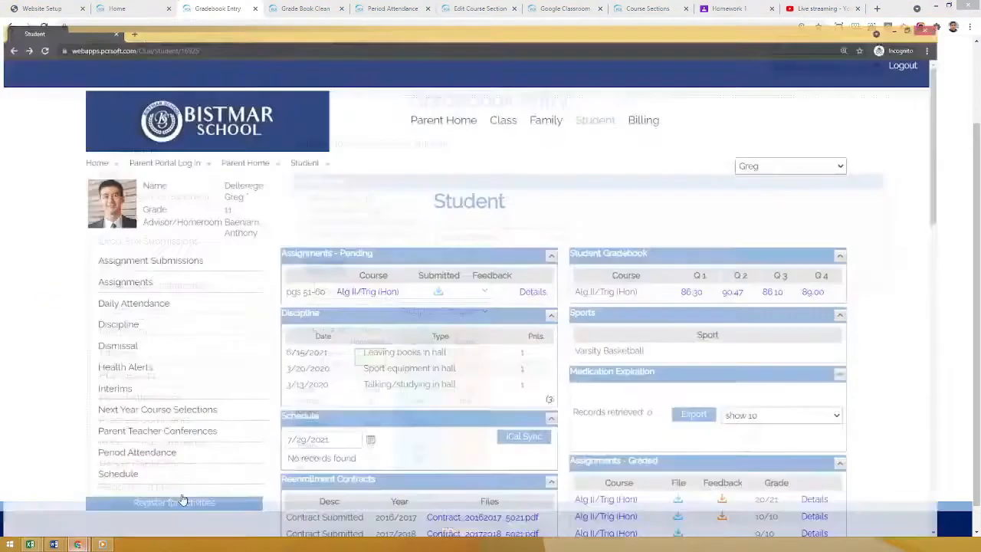
{"action": "left_click", "coordinate": [637, 106]}
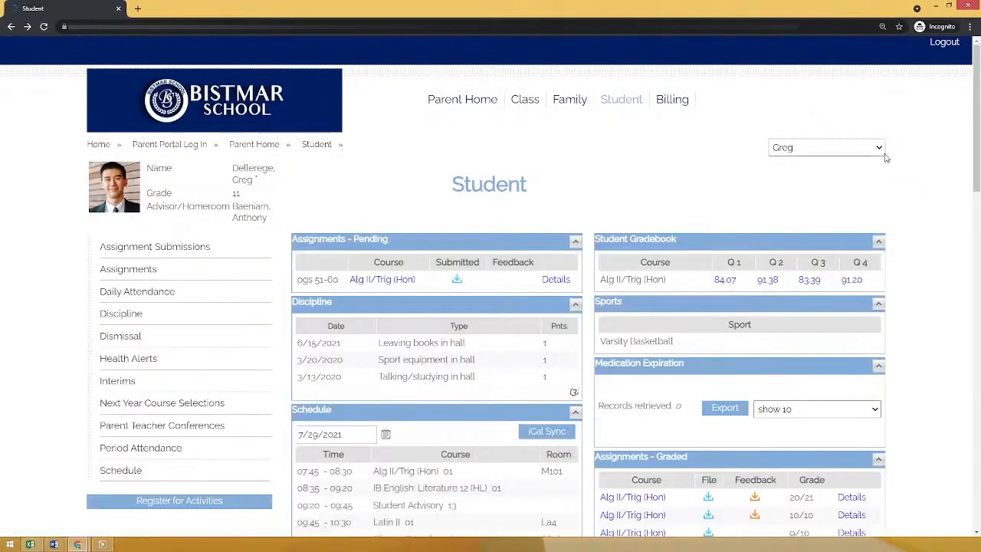
{"action": "left_click", "coordinate": [881, 151]}
{"action": "left_click", "coordinate": [789, 187]}
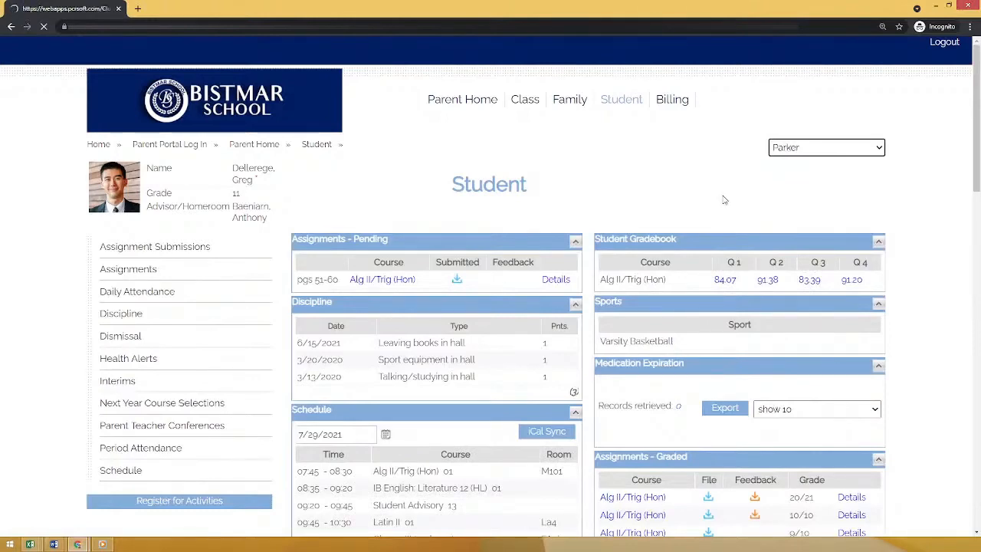
Examine the Science course's Q4 grade in the Student Gradebook section of the parent portal.
{"action": "scroll", "coordinate": [977, 200], "scroll_direction": "down", "scroll_amount": 3}
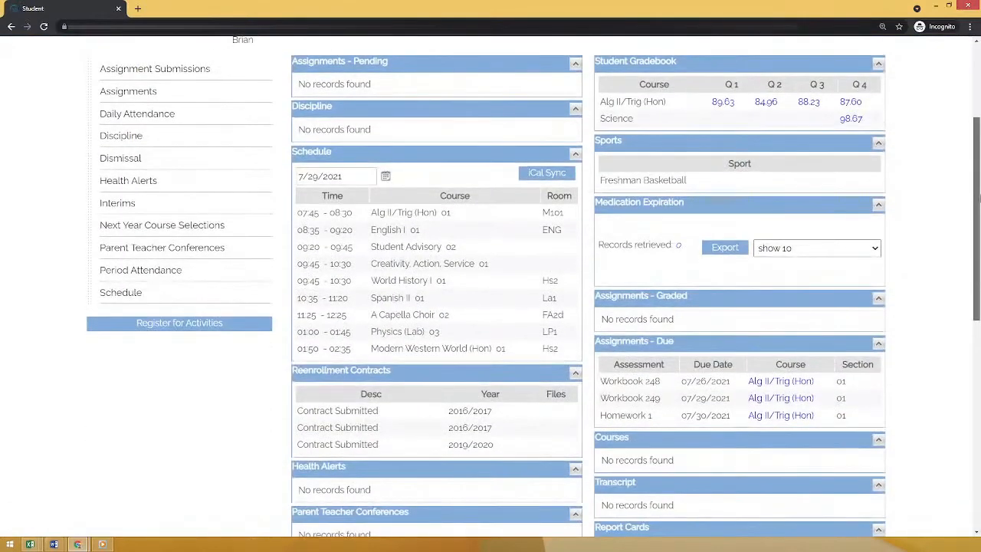
{"action": "left_click_drag", "start_coordinate": [979, 199], "coordinate": [979, 194]}
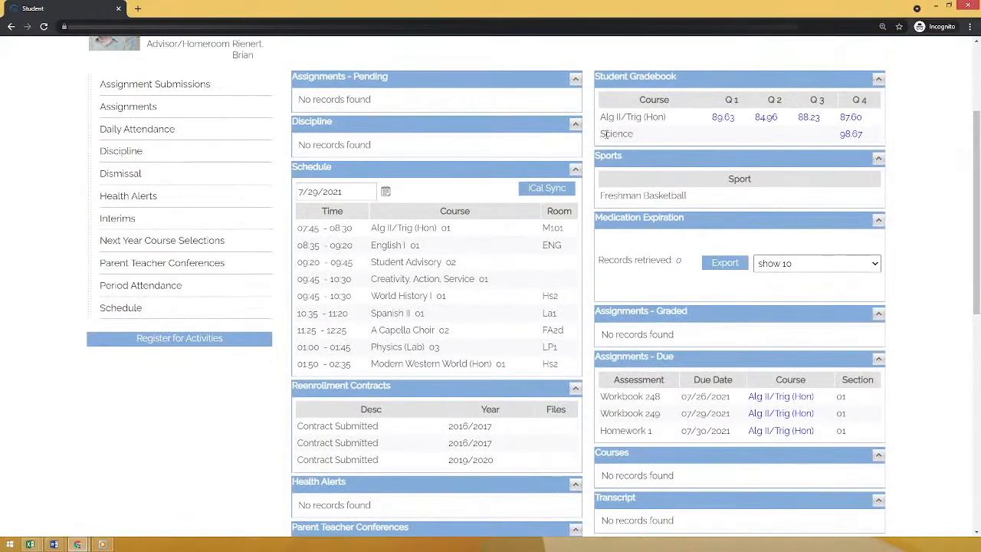
{"action": "left_click_drag", "start_coordinate": [605, 133], "coordinate": [642, 135]}
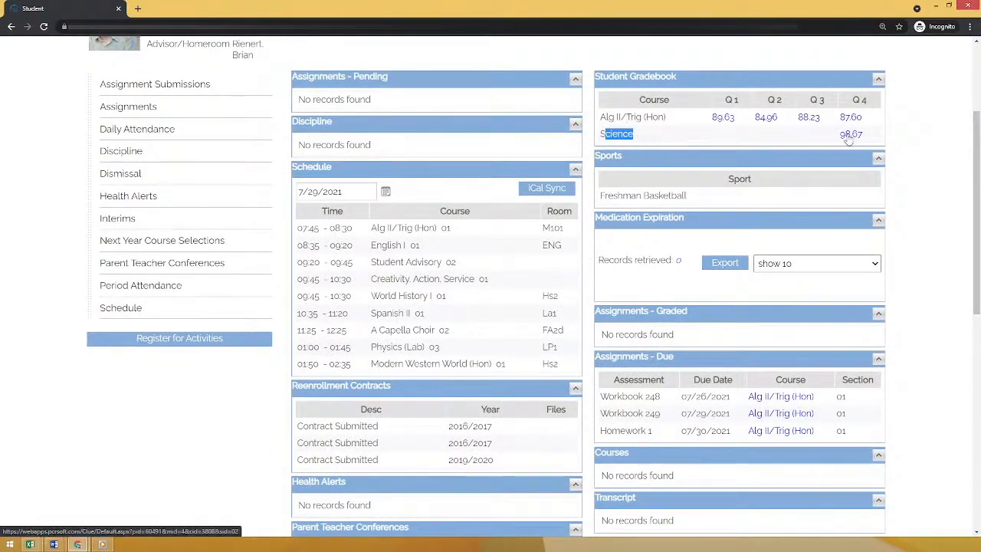
{"action": "left_click", "coordinate": [927, 226]}
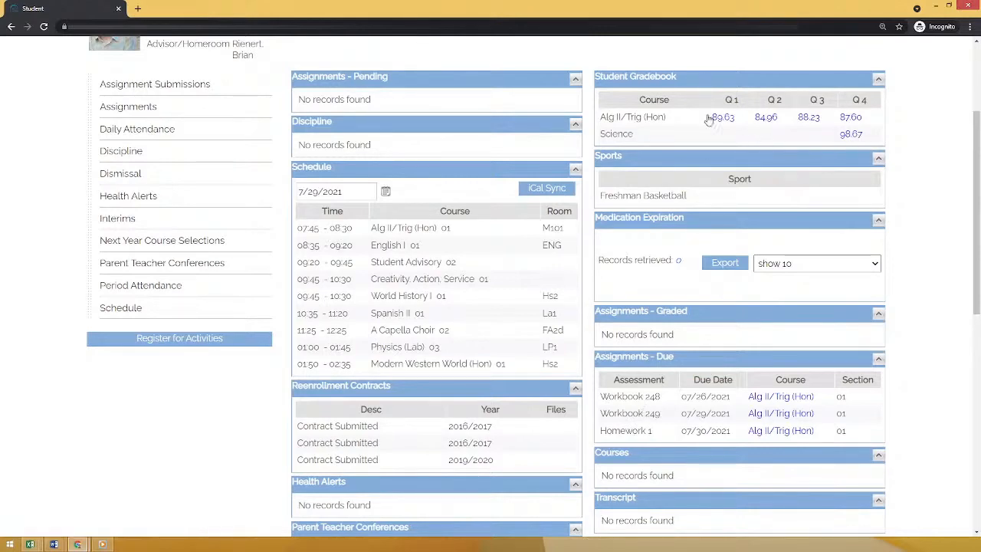
{"action": "scroll", "coordinate": [979, 208], "scroll_direction": "up", "scroll_amount": 3}
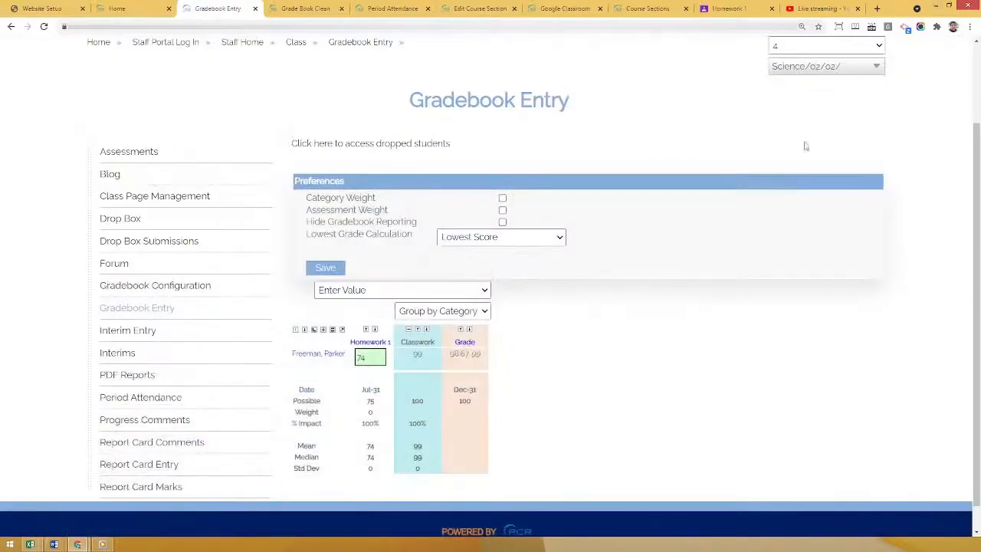
Return to the staff portal, log out from Staff Home, and log in with the prefilled teacher account.
{"action": "scroll", "coordinate": [724, 195], "scroll_direction": "up", "scroll_amount": 2}
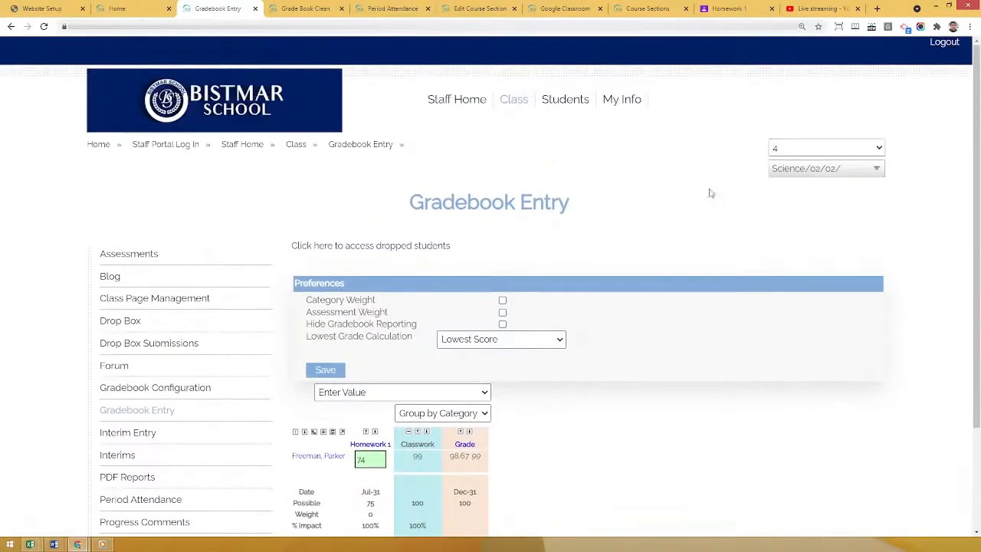
{"action": "left_click", "coordinate": [446, 100]}
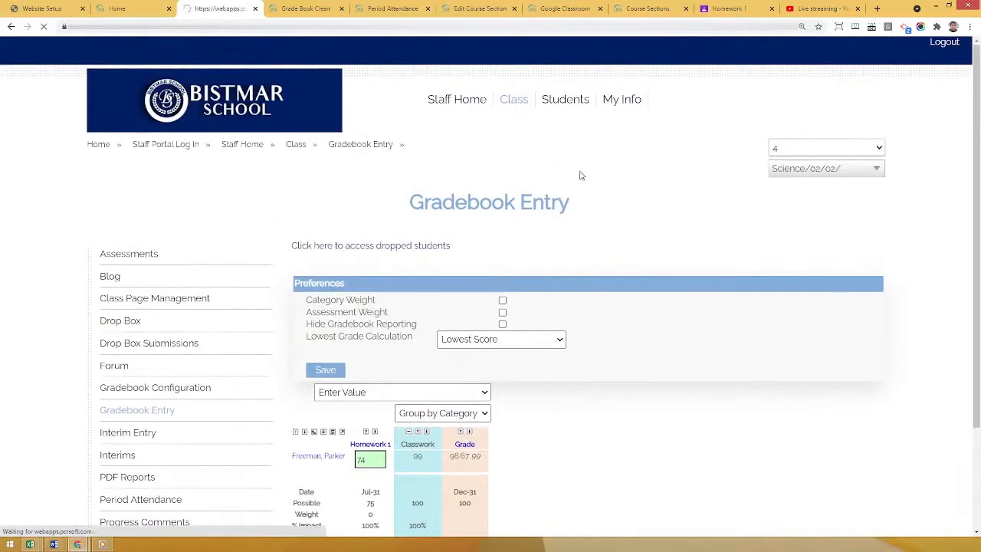
{"action": "left_click", "coordinate": [947, 45]}
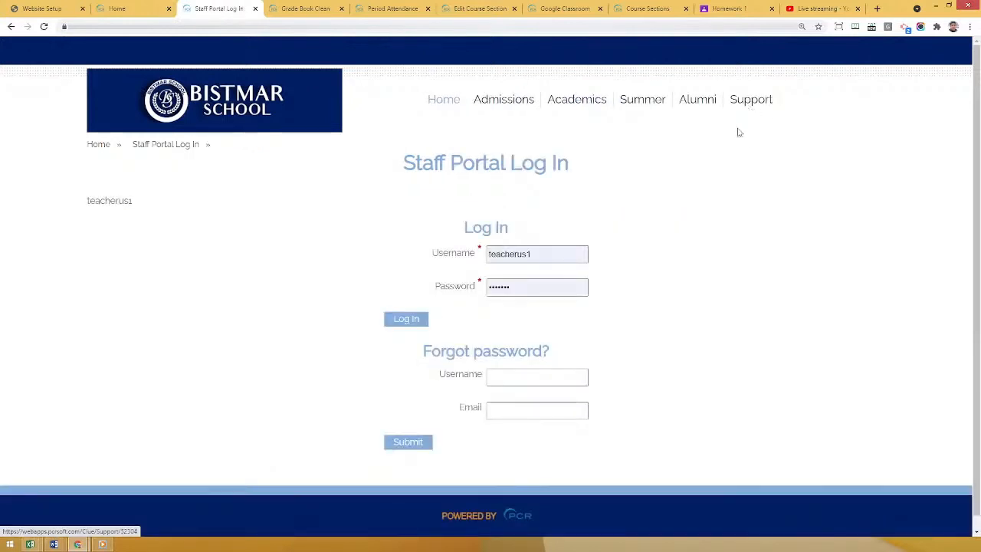
{"action": "left_click", "coordinate": [409, 320]}
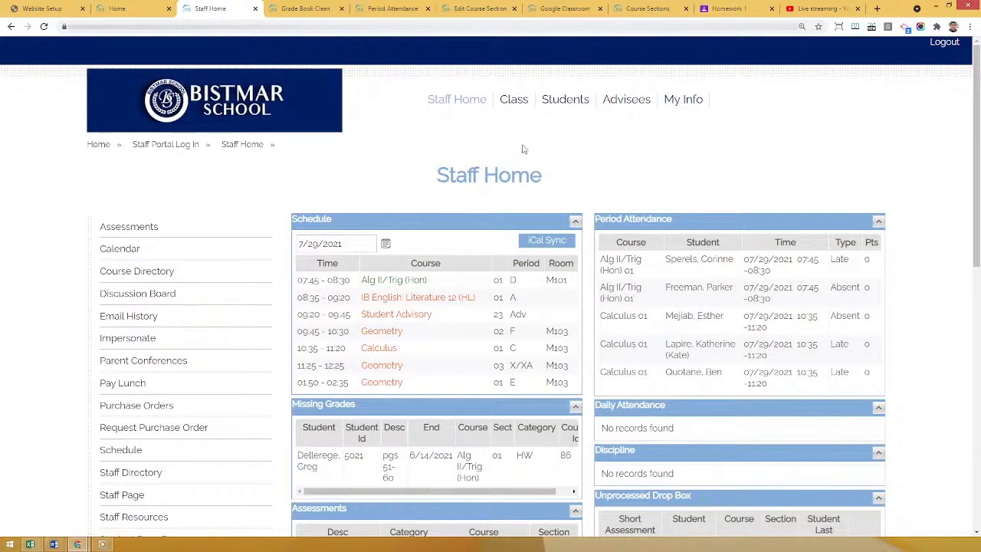
Open the Alg II/Trig (Hon) class page and look over its description, gradebook configuration, roster, forum and blog sections.
{"action": "left_click", "coordinate": [513, 105]}
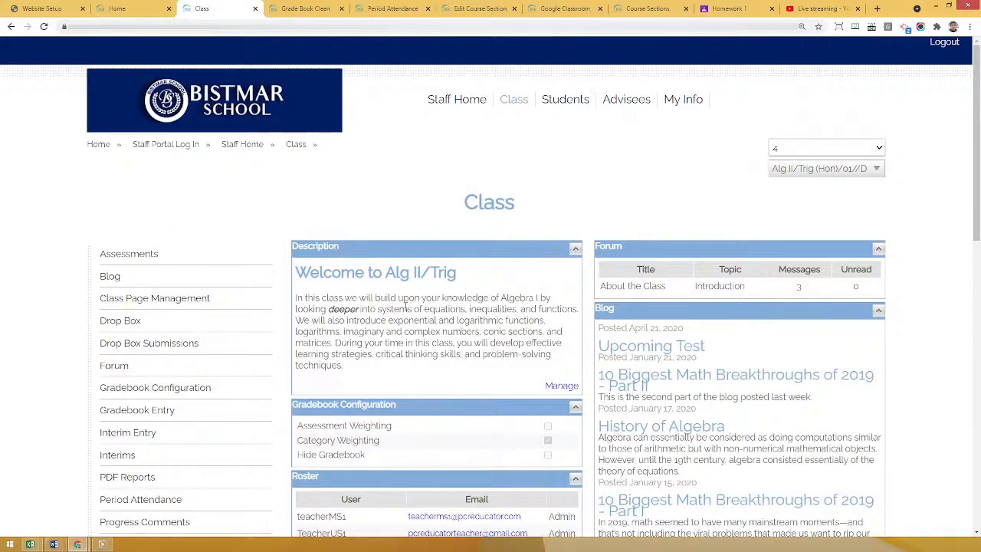
{"action": "scroll", "coordinate": [406, 306], "scroll_direction": "down", "scroll_amount": 1}
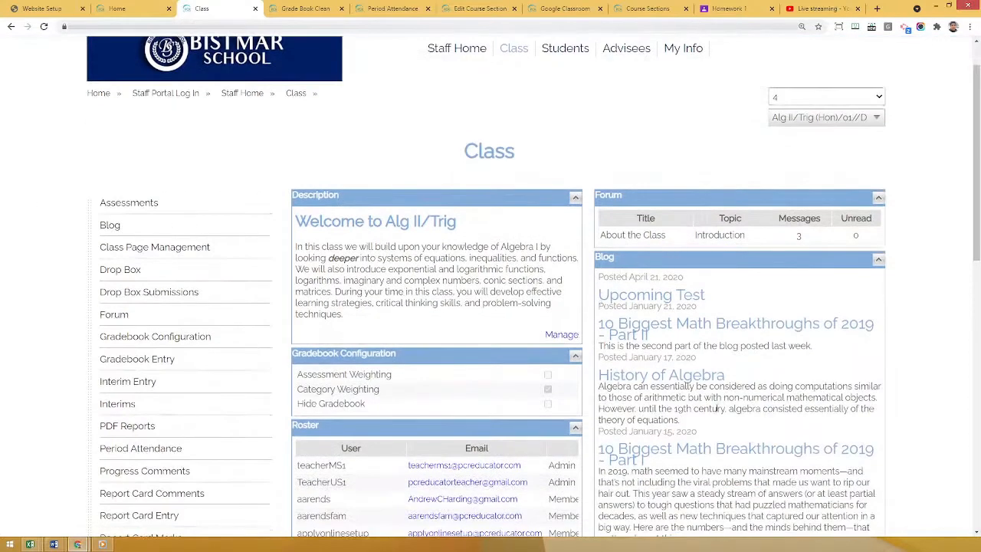
{"action": "scroll", "coordinate": [377, 373], "scroll_direction": "down", "scroll_amount": 2}
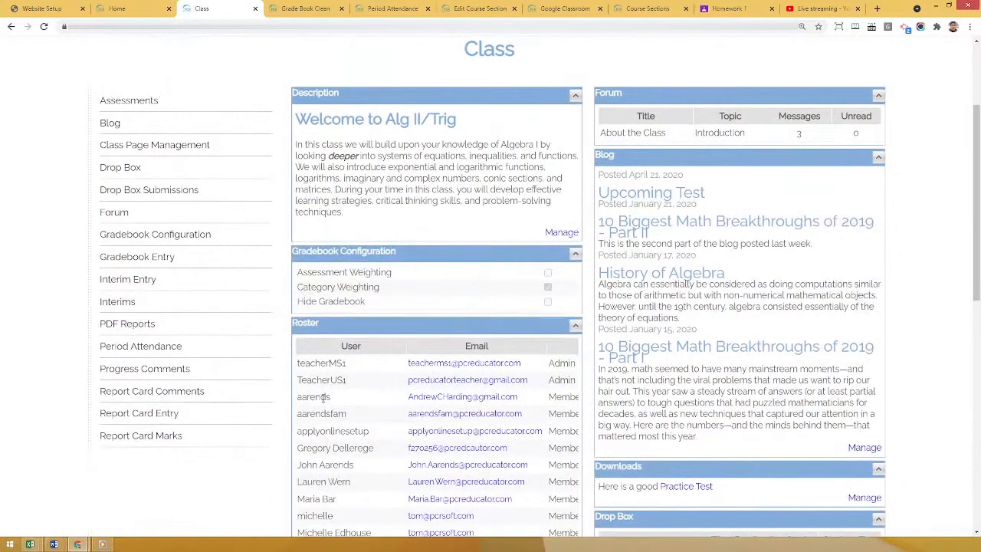
{"action": "scroll", "coordinate": [330, 396], "scroll_direction": "up", "scroll_amount": 1}
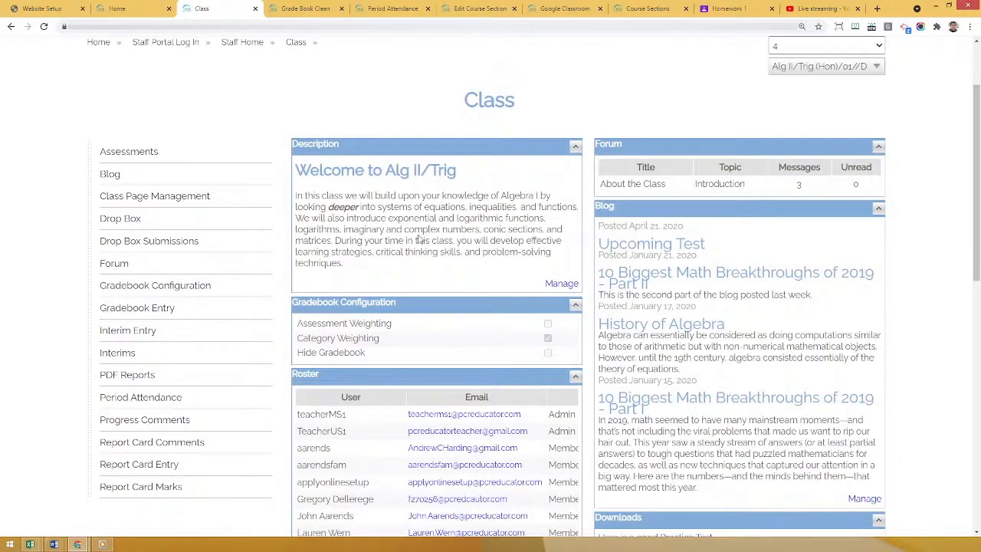
{"action": "scroll", "coordinate": [420, 239], "scroll_direction": "up", "scroll_amount": 2}
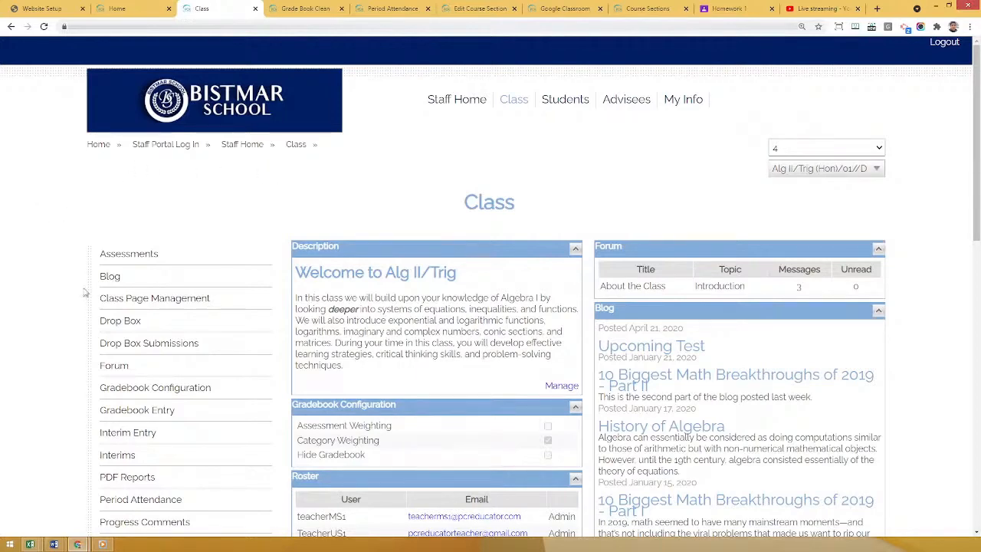
{"action": "scroll", "coordinate": [80, 300], "scroll_direction": "down", "scroll_amount": 2}
{"action": "scroll", "coordinate": [77, 291], "scroll_direction": "down", "scroll_amount": 2}
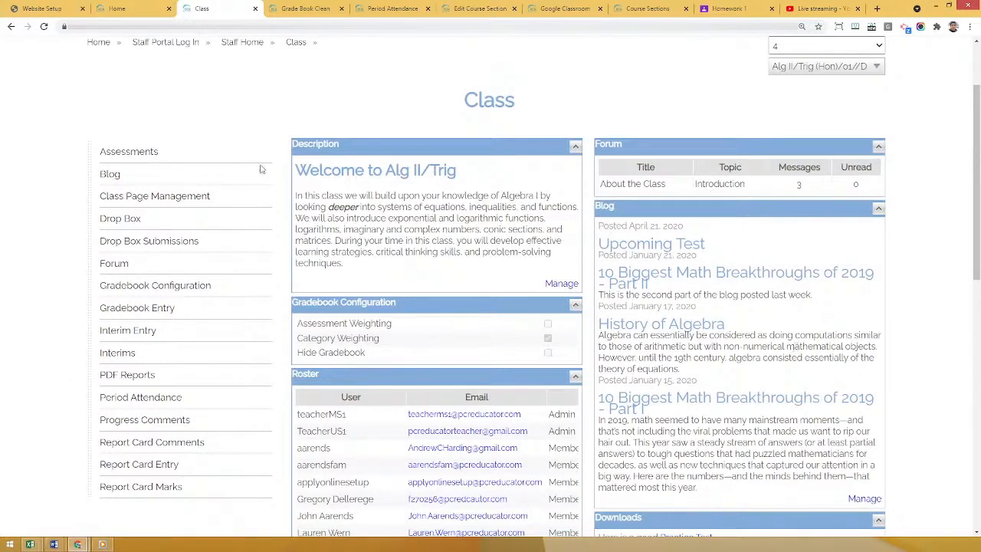
Review the Welcome to Alg II/Trig description text and open the class description's management page.
{"action": "left_click_drag", "start_coordinate": [298, 169], "coordinate": [381, 265]}
{"action": "left_click", "coordinate": [383, 266]}
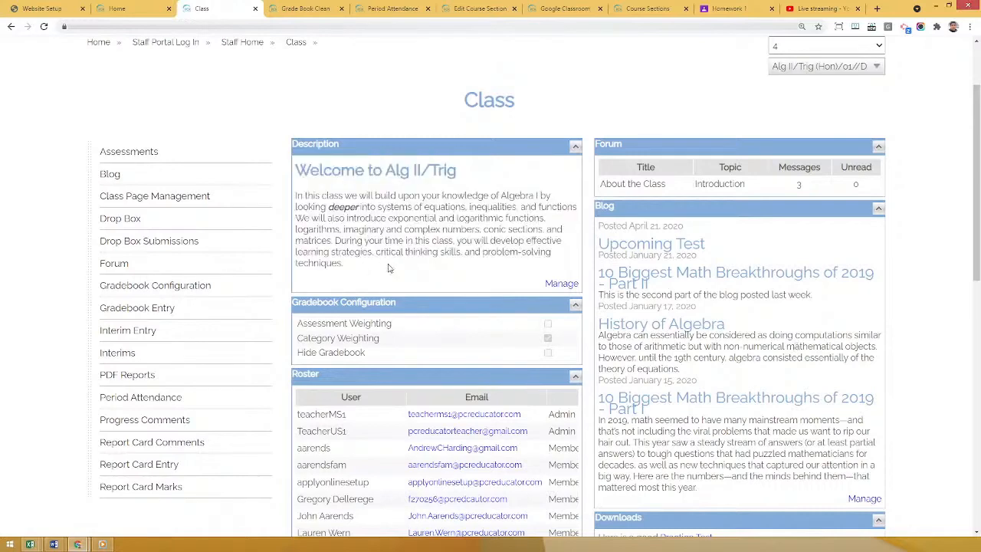
{"action": "left_click", "coordinate": [561, 284]}
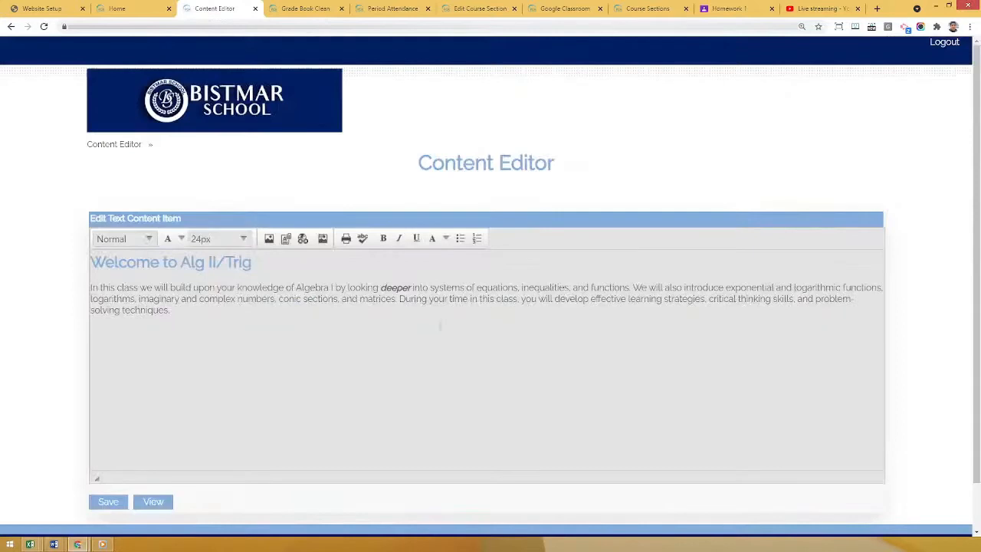
Review the Alg II/Trig description paragraph in the Content Editor and go back to viewing the class page.
{"action": "scroll", "coordinate": [437, 322], "scroll_direction": "down", "scroll_amount": 1}
{"action": "left_click_drag", "start_coordinate": [222, 259], "coordinate": [75, 236]}
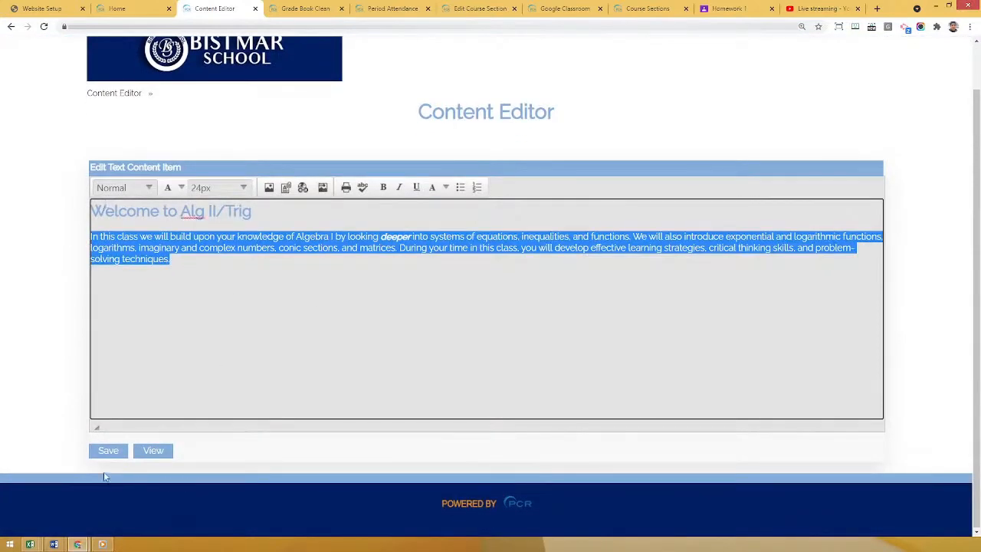
{"action": "left_click", "coordinate": [157, 450]}
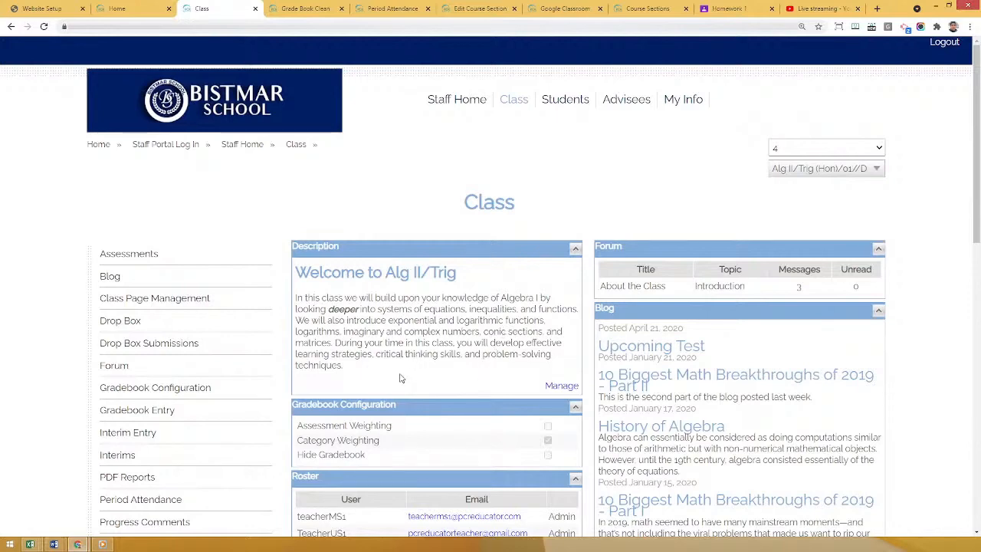
Open the class page's Downloads text in the Content Editor and go back to viewing the class page.
{"action": "scroll", "coordinate": [399, 378], "scroll_direction": "down", "scroll_amount": 3}
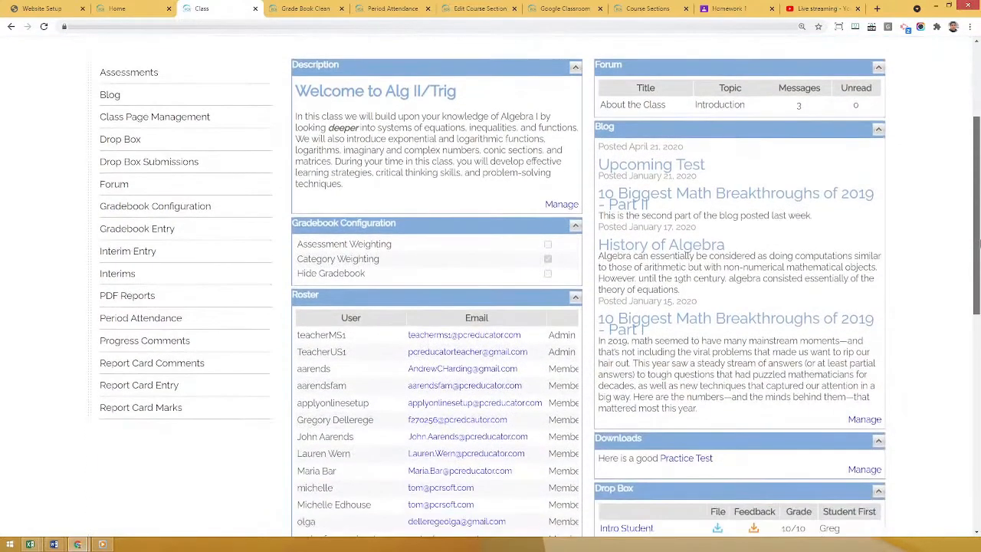
{"action": "scroll", "coordinate": [651, 389], "scroll_direction": "down", "scroll_amount": 1}
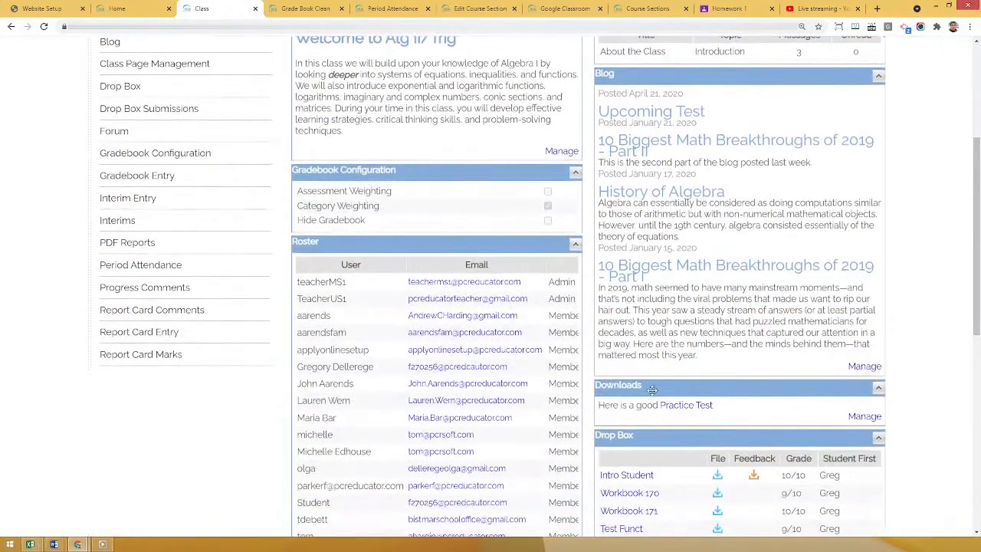
{"action": "left_click", "coordinate": [865, 416]}
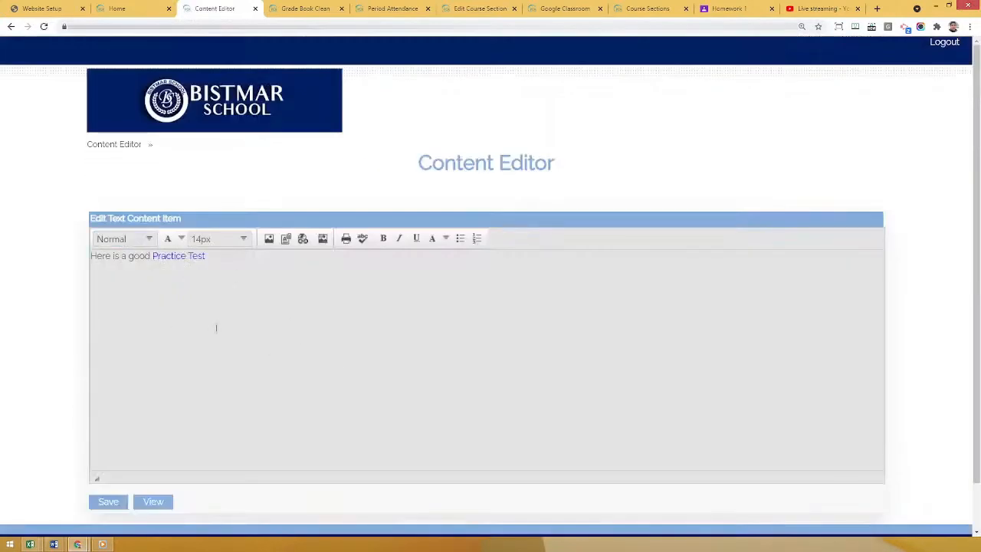
{"action": "left_click", "coordinate": [161, 509]}
Open the Blog section's News Management page, look over the new news item form, and return to the class page.
{"action": "scroll", "coordinate": [697, 216], "scroll_direction": "down", "scroll_amount": 3}
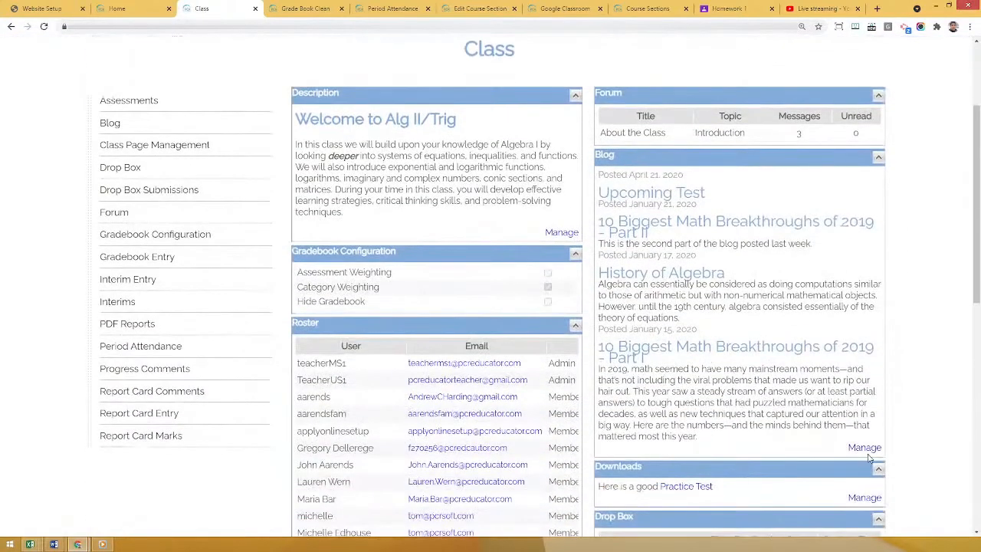
{"action": "left_click", "coordinate": [865, 448]}
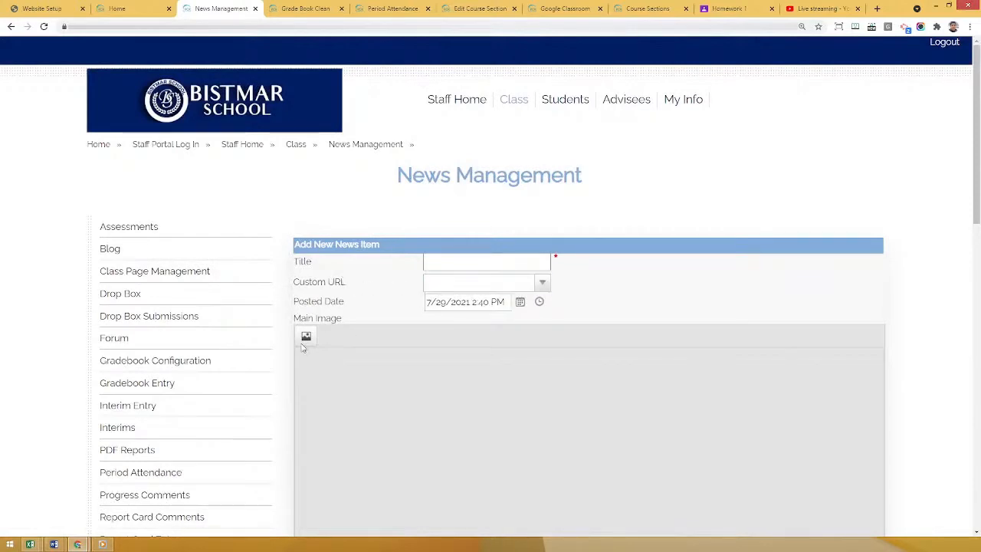
{"action": "scroll", "coordinate": [273, 391], "scroll_direction": "down", "scroll_amount": 4}
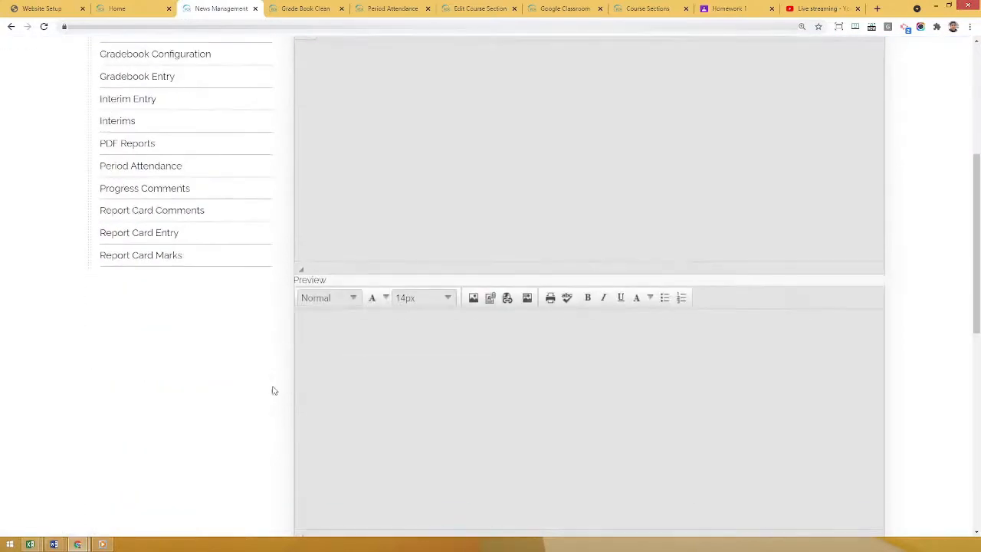
{"action": "scroll", "coordinate": [274, 391], "scroll_direction": "down", "scroll_amount": 3}
{"action": "left_click", "coordinate": [377, 515]}
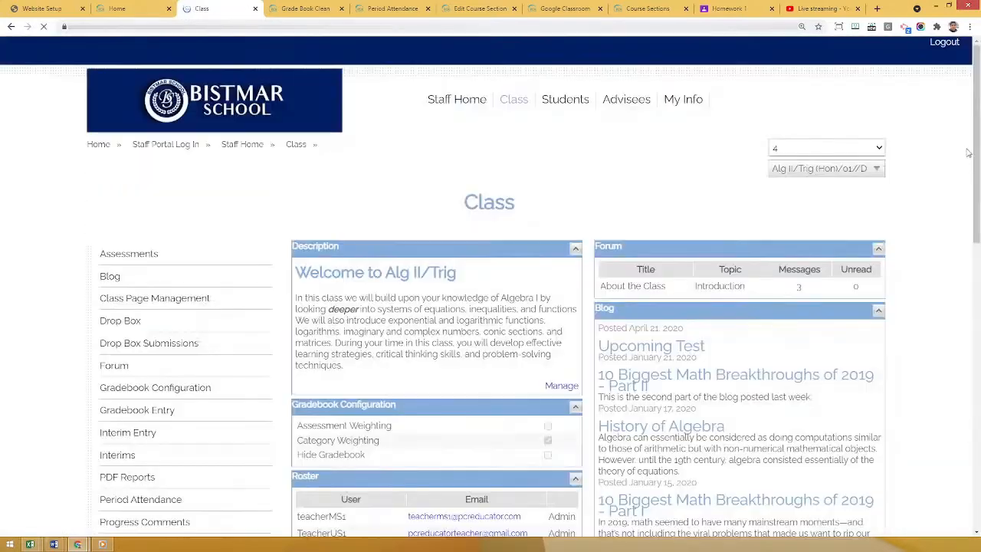
Look over the class page's description, gradebook configuration, roster, blog, downloads and drop box sections.
{"action": "left_click_drag", "start_coordinate": [976, 153], "coordinate": [966, 224]}
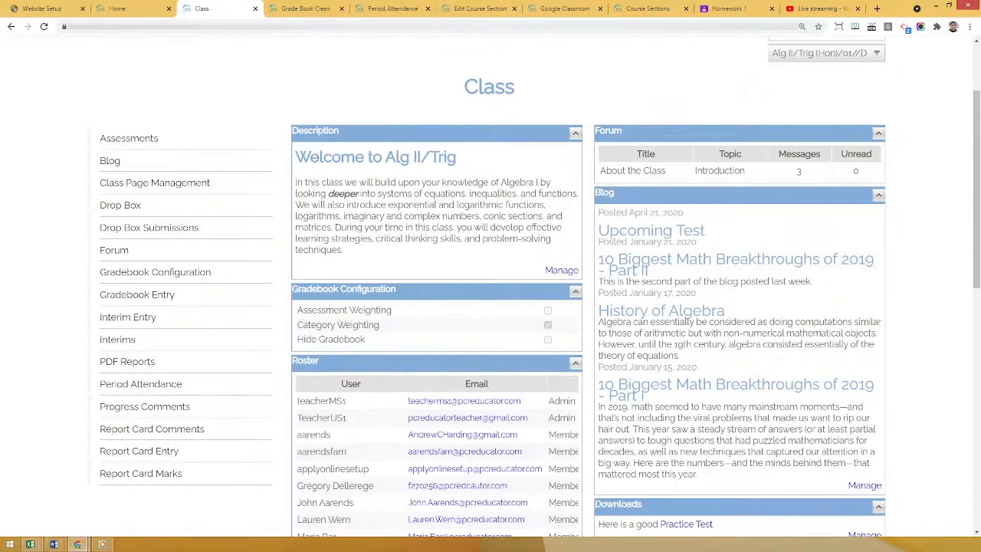
{"action": "scroll", "coordinate": [532, 432], "scroll_direction": "down", "scroll_amount": 1}
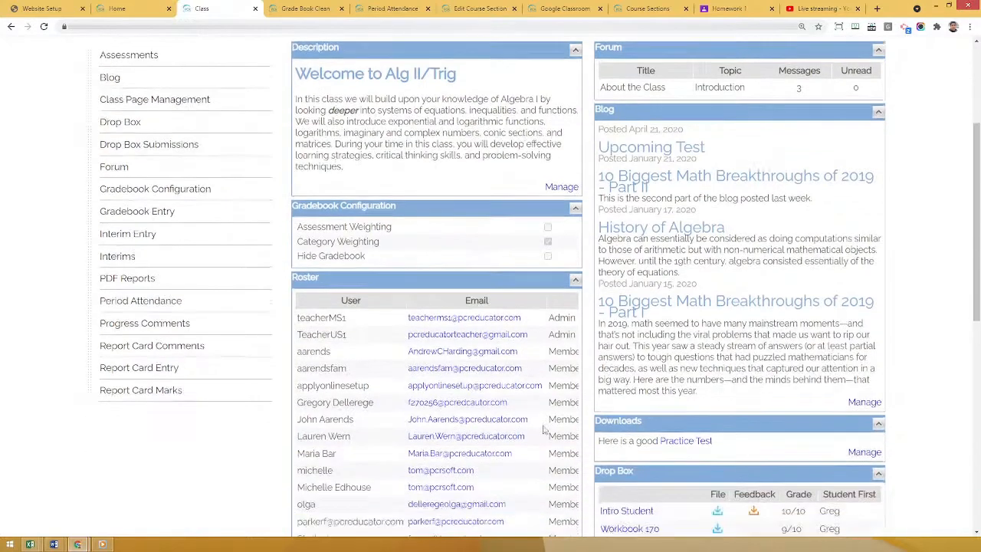
{"action": "scroll", "coordinate": [612, 409], "scroll_direction": "up", "scroll_amount": 2}
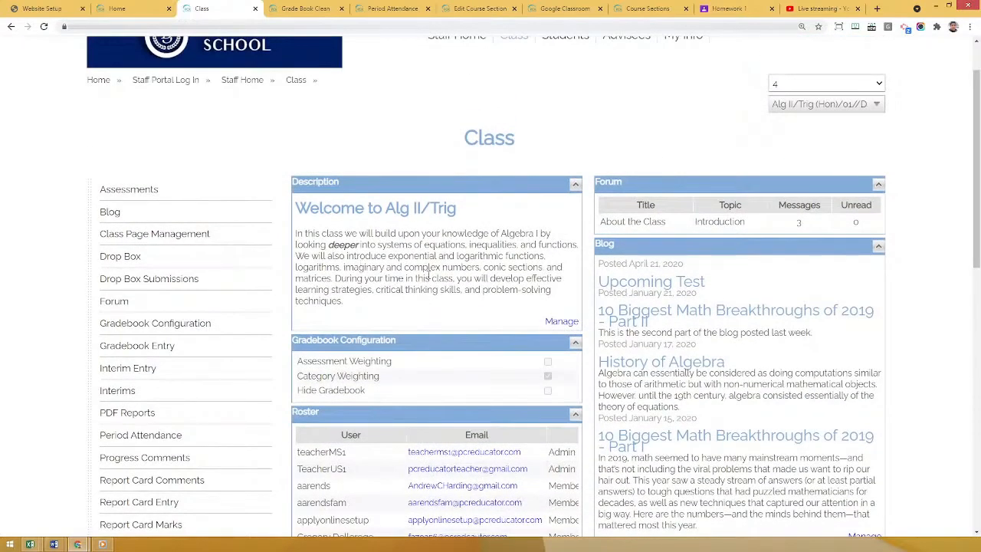
{"action": "scroll", "coordinate": [450, 373], "scroll_direction": "down", "scroll_amount": 3}
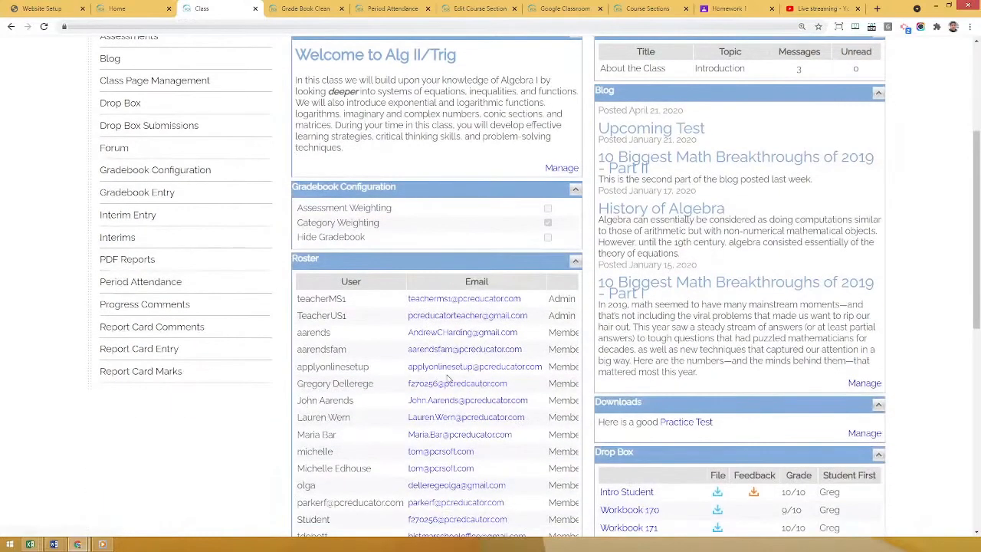
{"action": "scroll", "coordinate": [450, 373], "scroll_direction": "up", "scroll_amount": 2}
{"action": "scroll", "coordinate": [481, 432], "scroll_direction": "down", "scroll_amount": 2}
{"action": "scroll", "coordinate": [471, 248], "scroll_direction": "up", "scroll_amount": 2}
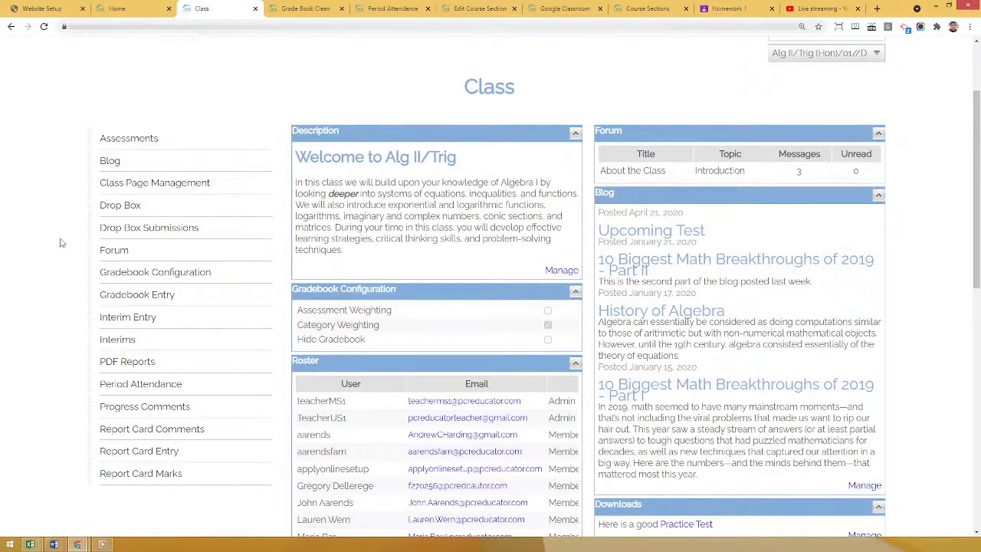
Open Class Page Management and examine the Class Page Wizard section.
{"action": "left_click", "coordinate": [159, 189]}
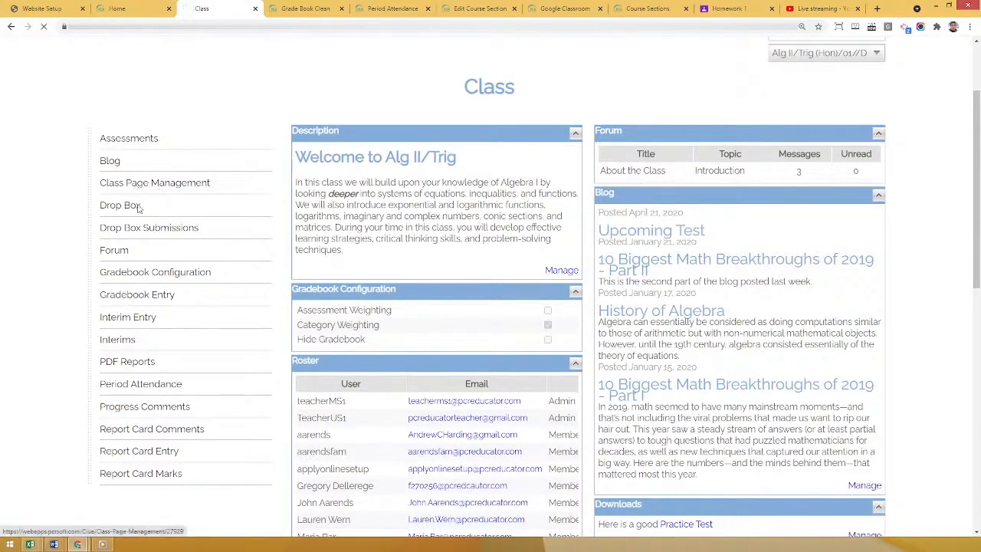
{"action": "scroll", "coordinate": [92, 230], "scroll_direction": "down", "scroll_amount": 3}
{"action": "scroll", "coordinate": [102, 239], "scroll_direction": "down", "scroll_amount": 3}
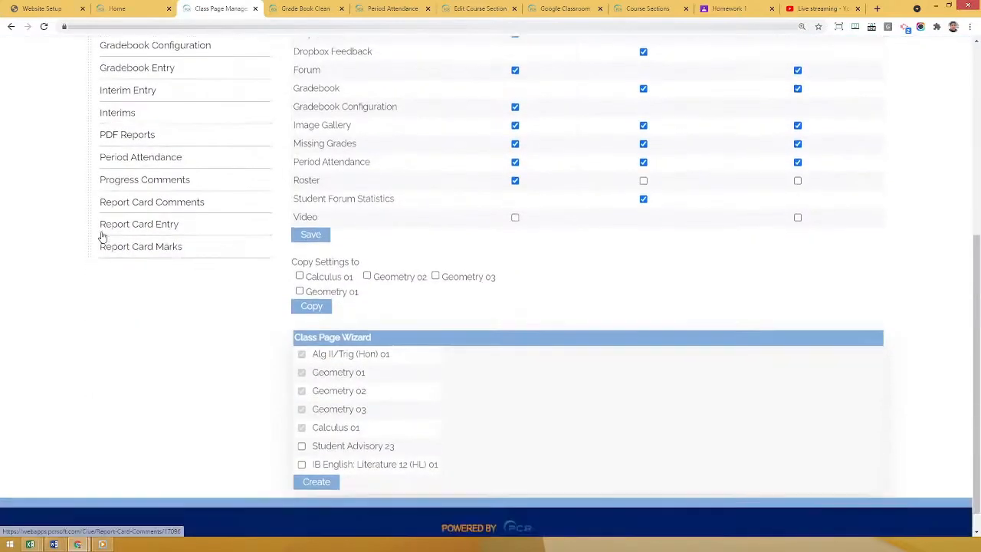
{"action": "left_click_drag", "start_coordinate": [304, 311], "coordinate": [352, 319]}
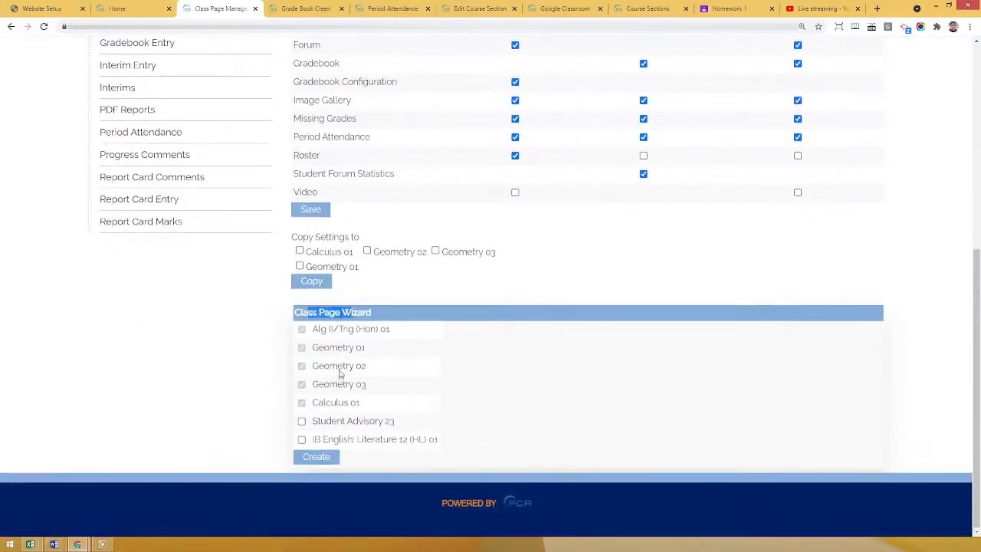
{"action": "left_click", "coordinate": [478, 387]}
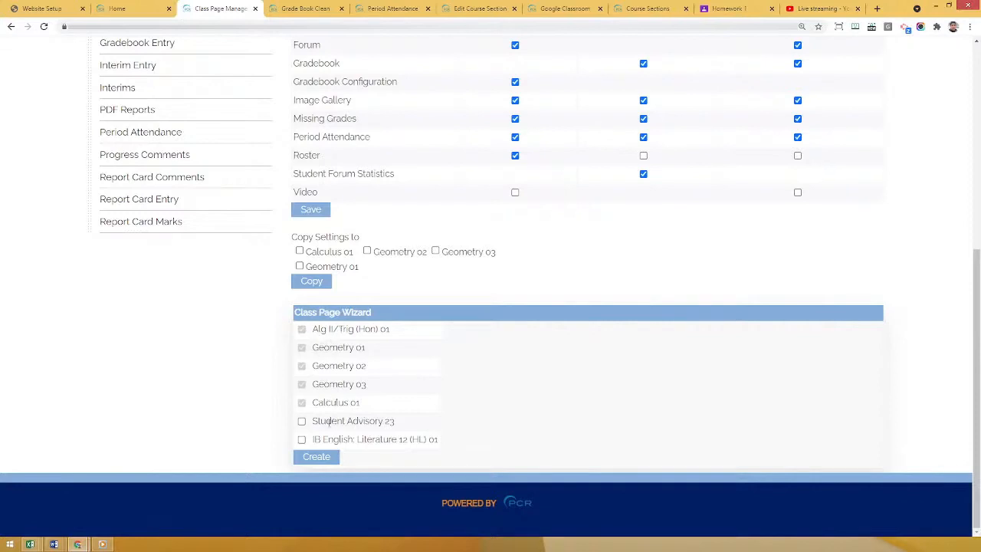
Review Student Advisory 23 and IB English: Literature 12 (HL) 01 in the Class Page Wizard, and select the IB English course.
{"action": "left_click_drag", "start_coordinate": [322, 422], "coordinate": [390, 421]}
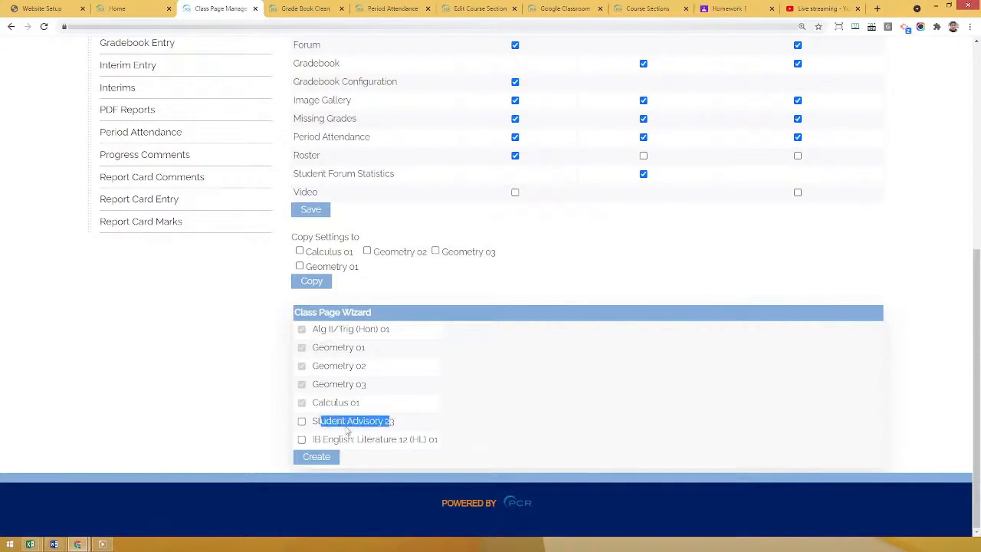
{"action": "left_click_drag", "start_coordinate": [325, 436], "coordinate": [386, 440]}
{"action": "left_click", "coordinate": [587, 417]}
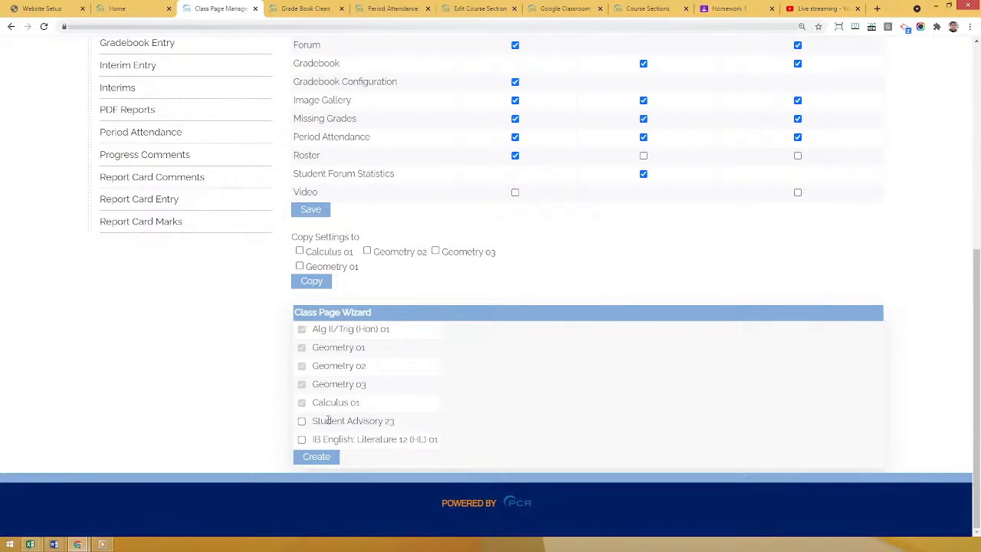
{"action": "left_click", "coordinate": [301, 439]}
Disable the Description for Class (Parent Home) and review the Staff Home and Student Dashboard columns.
{"action": "scroll", "coordinate": [483, 375], "scroll_direction": "up", "scroll_amount": 1}
{"action": "scroll", "coordinate": [603, 433], "scroll_direction": "up", "scroll_amount": 2}
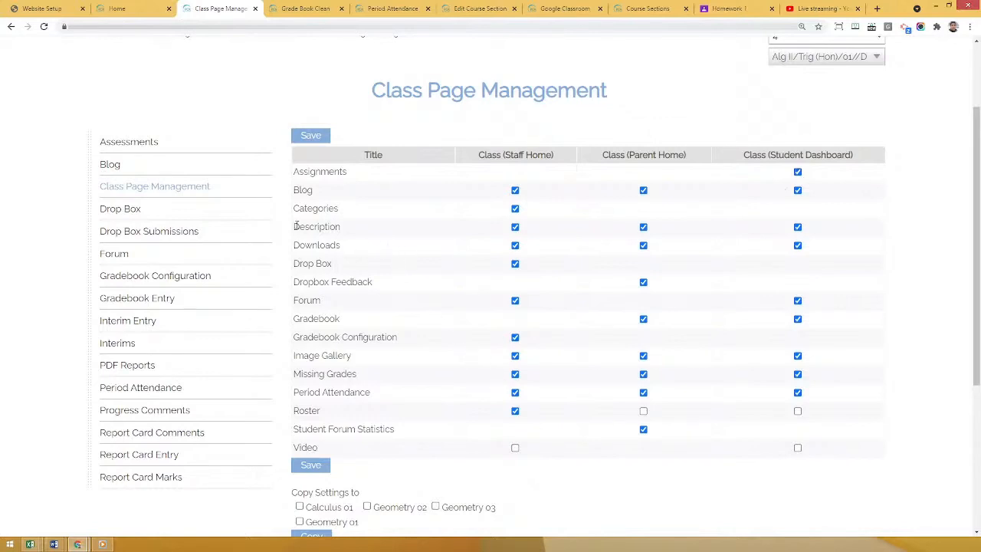
{"action": "left_click_drag", "start_coordinate": [295, 226], "coordinate": [357, 232]}
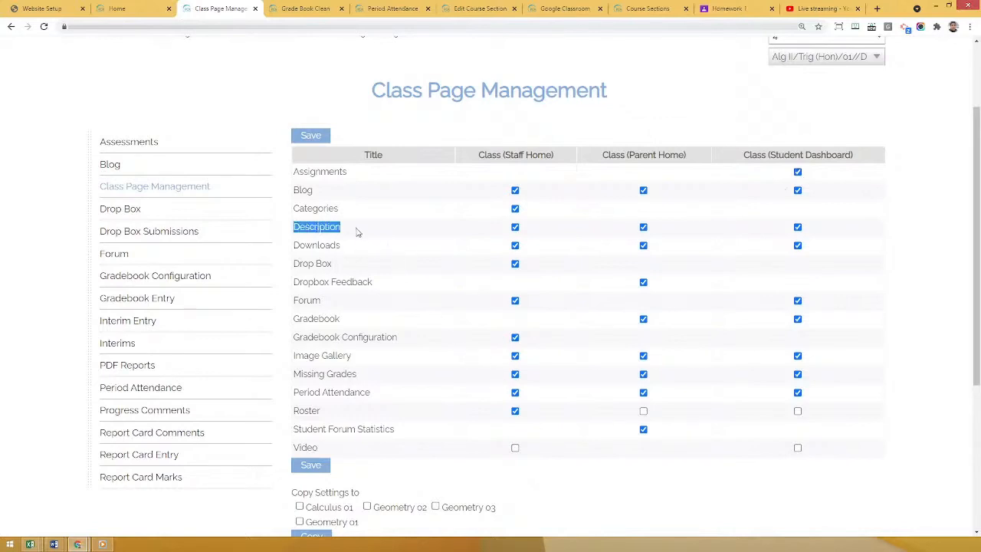
{"action": "left_click", "coordinate": [644, 227]}
{"action": "left_click_drag", "start_coordinate": [509, 155], "coordinate": [547, 154]}
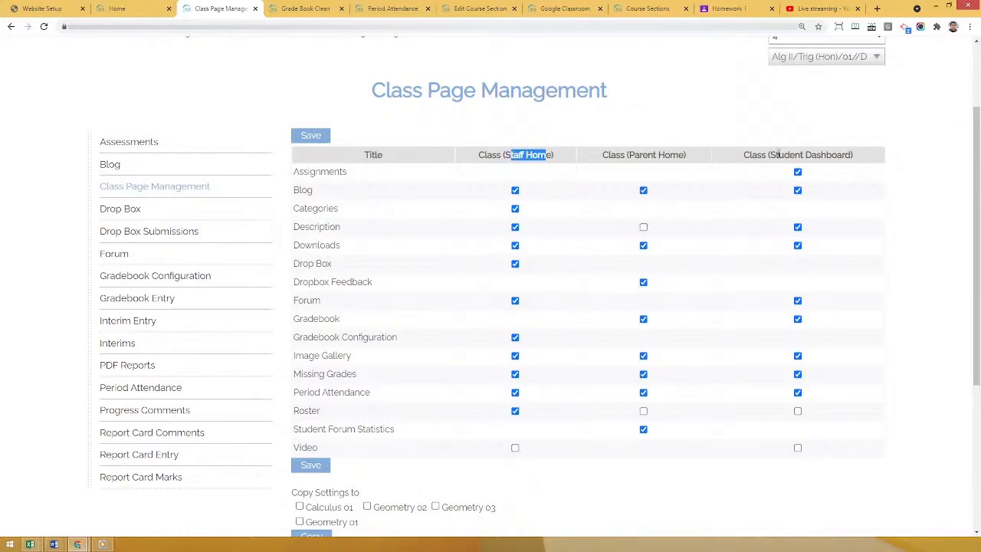
{"action": "left_click_drag", "start_coordinate": [778, 154], "coordinate": [822, 155]}
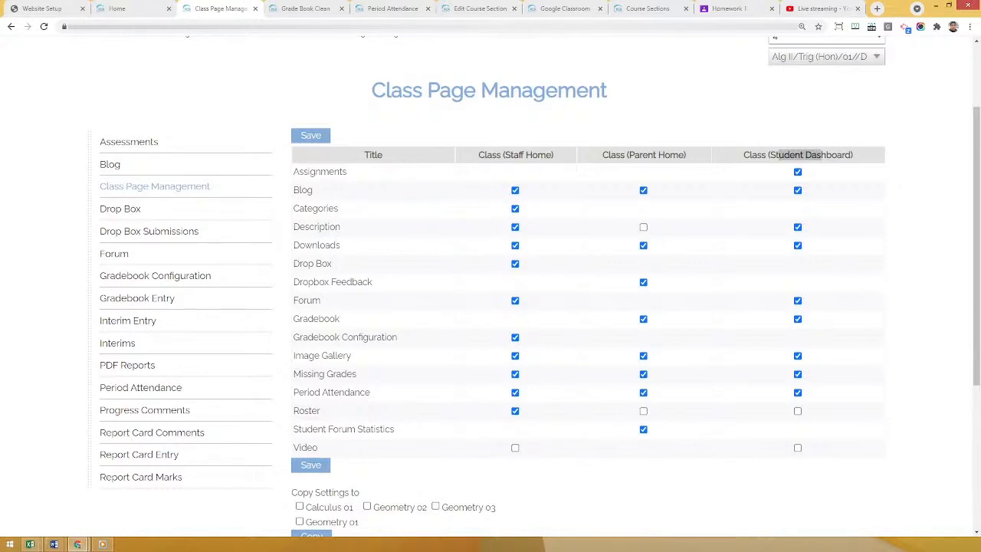
{"action": "left_click", "coordinate": [52, 272]}
Open Report Card Marks for Alg II/Trig (Hon) and examine the Quarter column's marks.
{"action": "scroll", "coordinate": [49, 271], "scroll_direction": "up", "scroll_amount": 2}
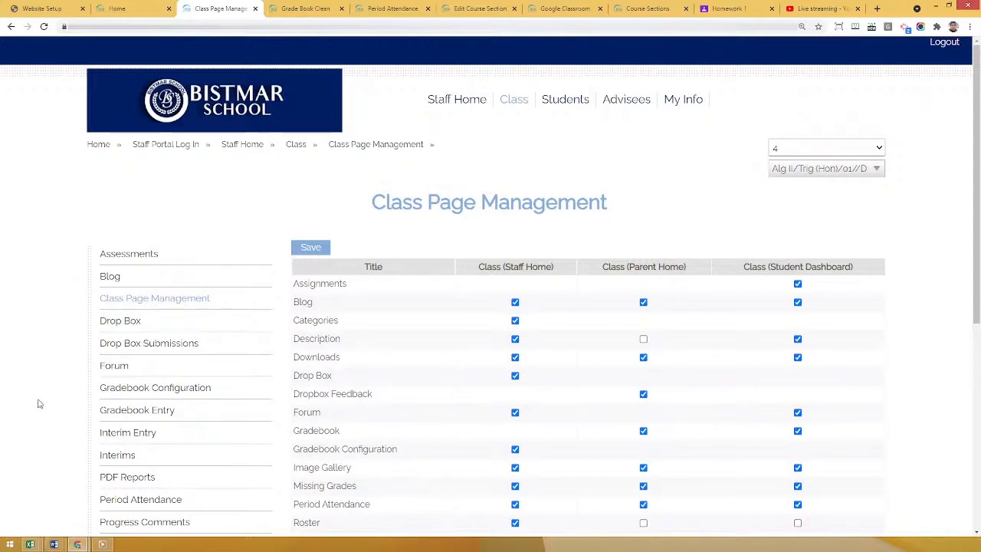
{"action": "scroll", "coordinate": [44, 383], "scroll_direction": "down", "scroll_amount": 1}
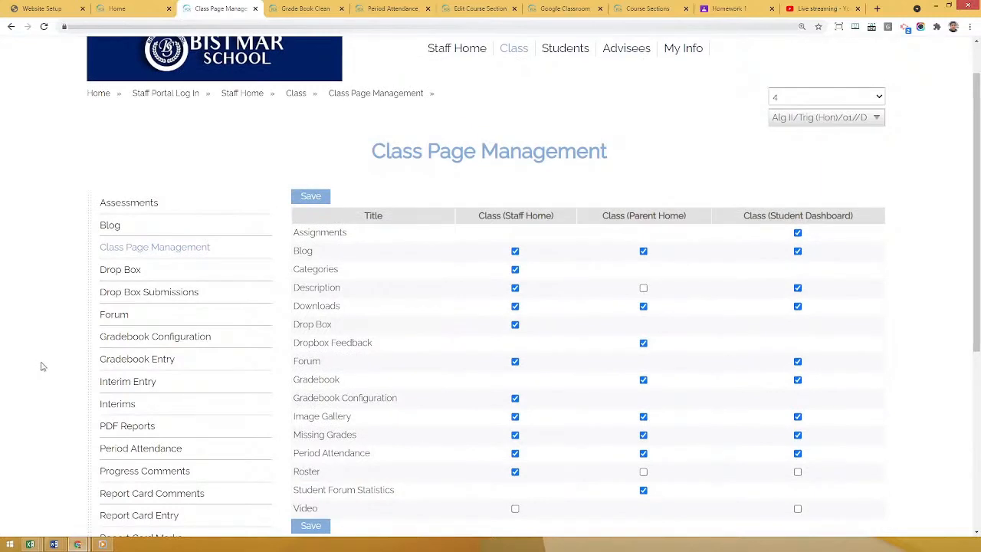
{"action": "scroll", "coordinate": [35, 374], "scroll_direction": "down", "scroll_amount": 2}
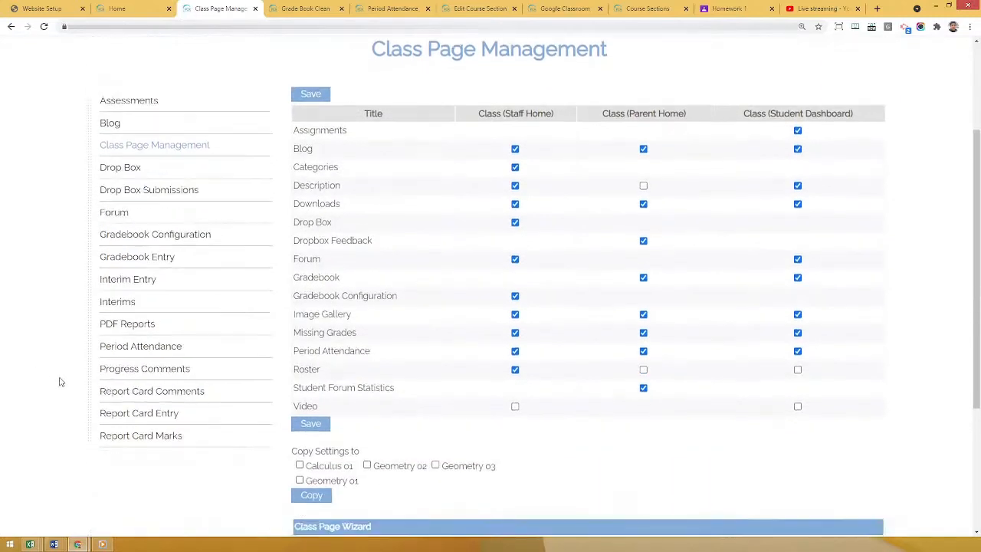
{"action": "left_click", "coordinate": [139, 438]}
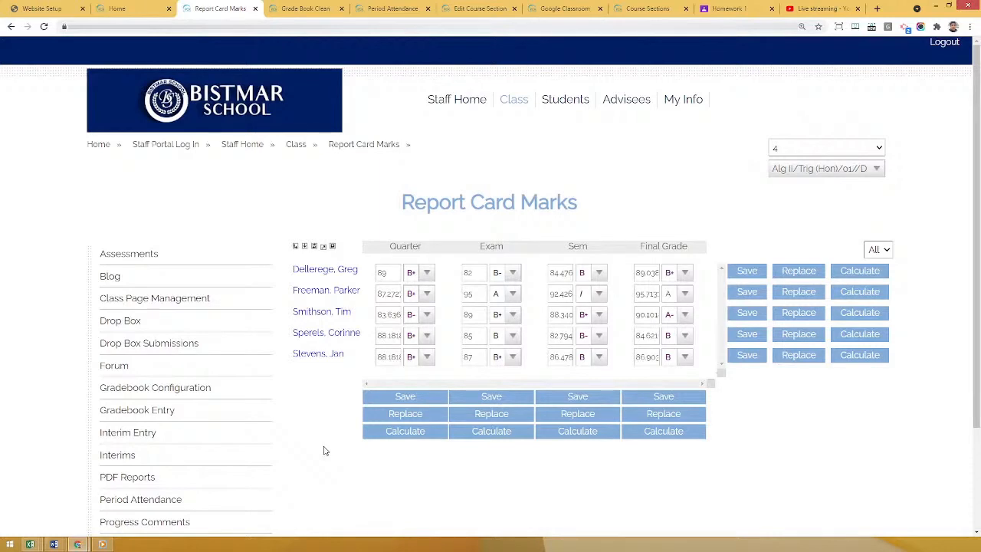
{"action": "left_click", "coordinate": [384, 273]}
{"action": "left_click_drag", "start_coordinate": [392, 245], "coordinate": [425, 246]}
{"action": "left_click", "coordinate": [434, 499]}
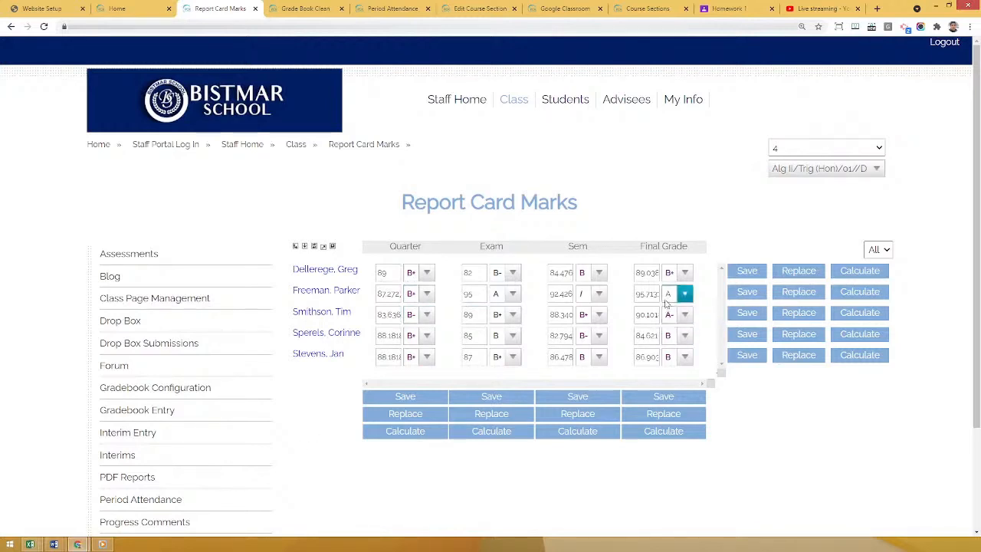
Inspect the available Final Grade letter marks and gradebook averages for the first two students, keeping their current marks.
{"action": "mouse_move", "coordinate": [669, 300]}
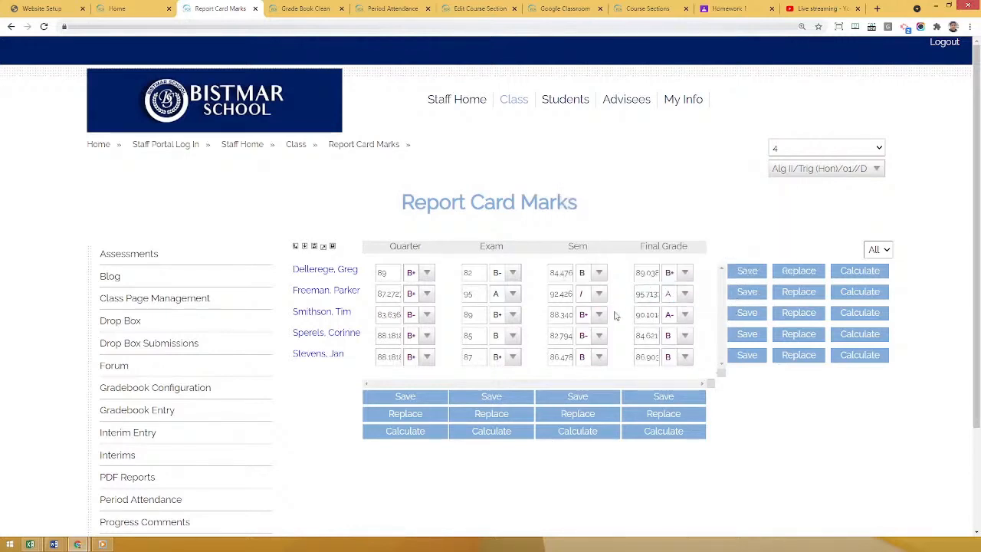
{"action": "left_click", "coordinate": [684, 293]}
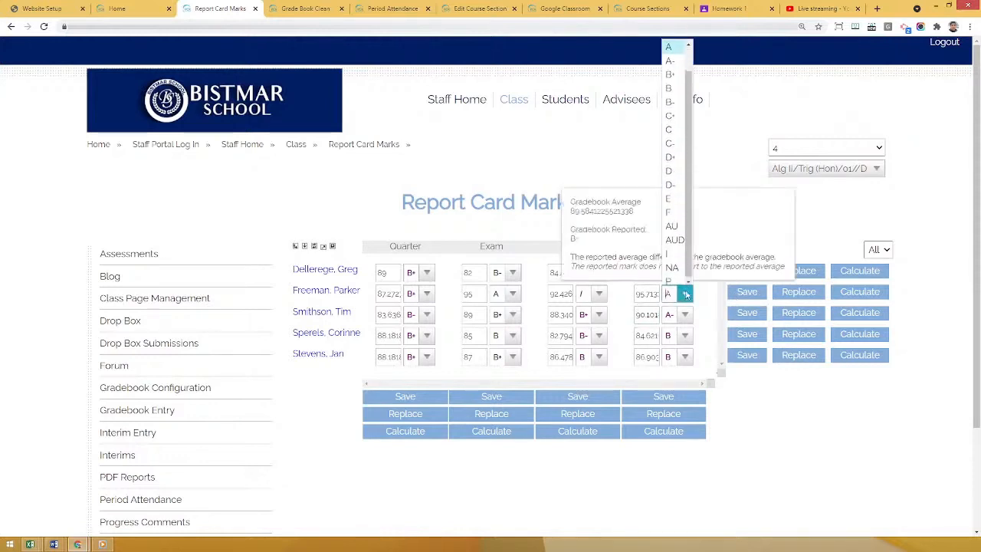
{"action": "left_click", "coordinate": [811, 506]}
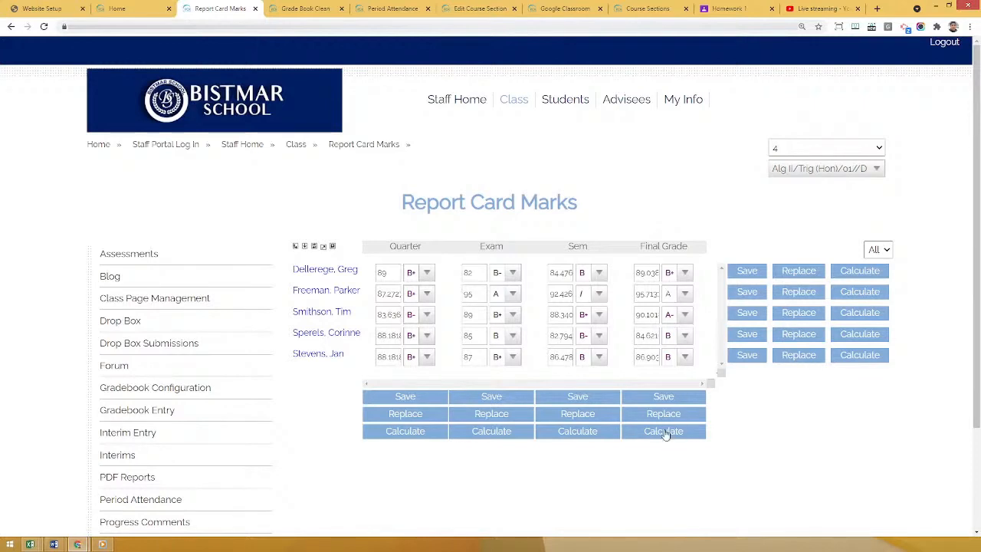
{"action": "left_click", "coordinate": [686, 273]}
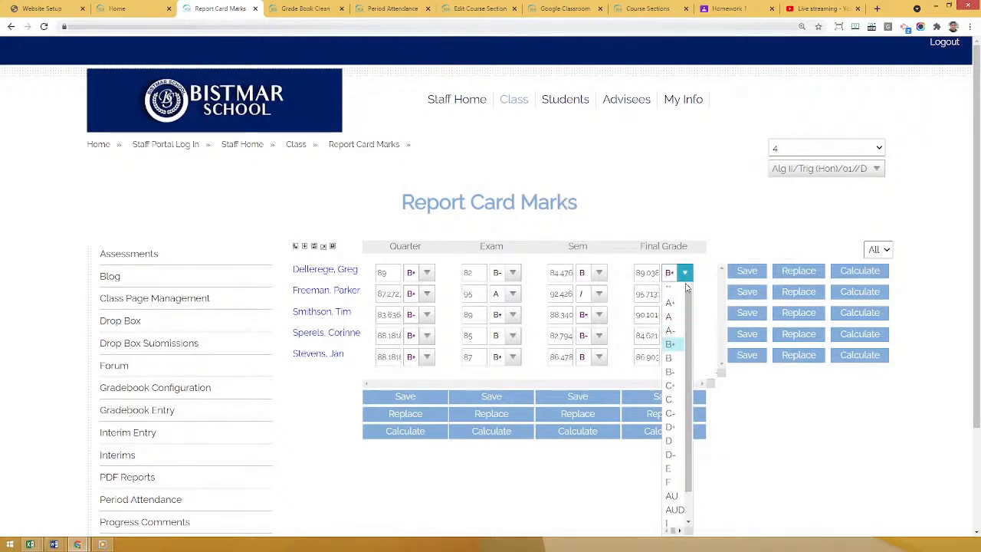
{"action": "left_click", "coordinate": [674, 289]}
{"action": "left_click", "coordinate": [843, 418]}
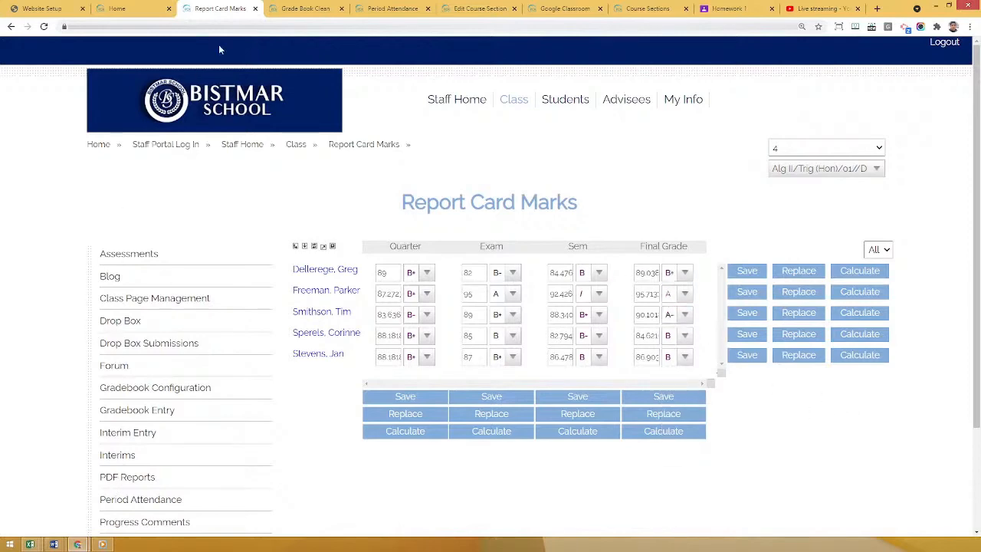
Open Gradebook Entry for the Alg II/Trig (Hon) class.
{"action": "scroll", "coordinate": [101, 233], "scroll_direction": "down", "scroll_amount": 1}
{"action": "left_click", "coordinate": [121, 331]}
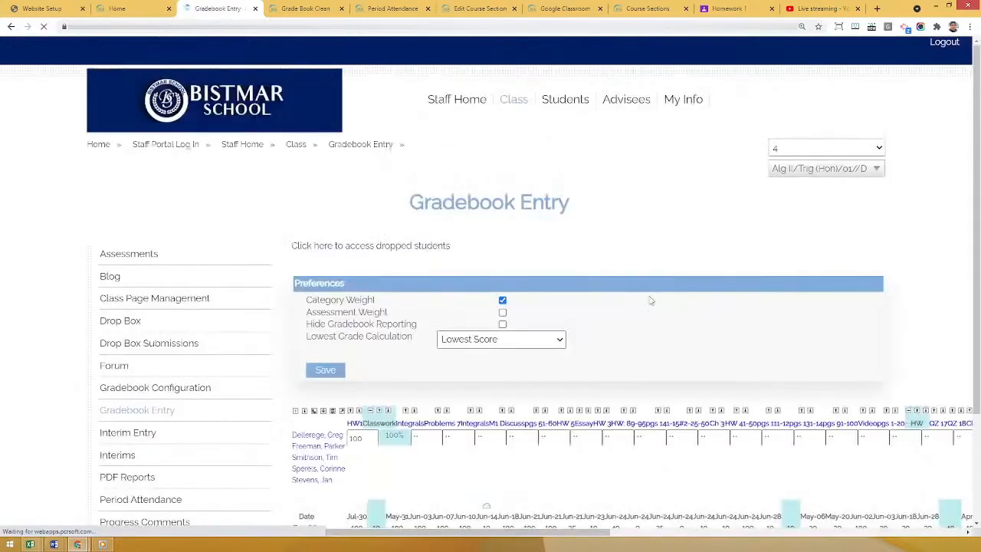
Return from Gradebook Entry to Report Card Marks and calculate the Quarter column's marks for all students.
{"action": "scroll", "coordinate": [713, 411], "scroll_direction": "down", "scroll_amount": 2}
{"action": "scroll", "coordinate": [675, 384], "scroll_direction": "up", "scroll_amount": 1}
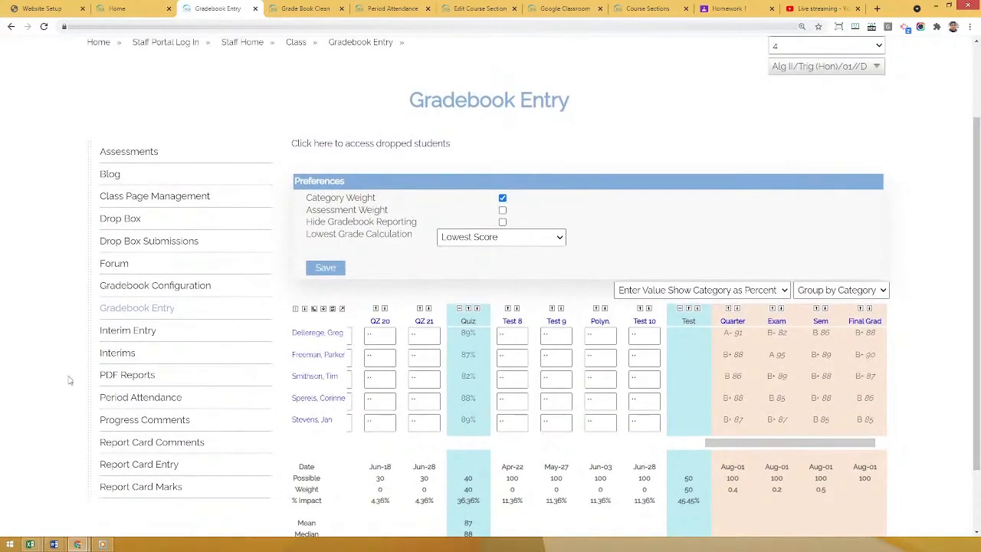
{"action": "left_click", "coordinate": [138, 488]}
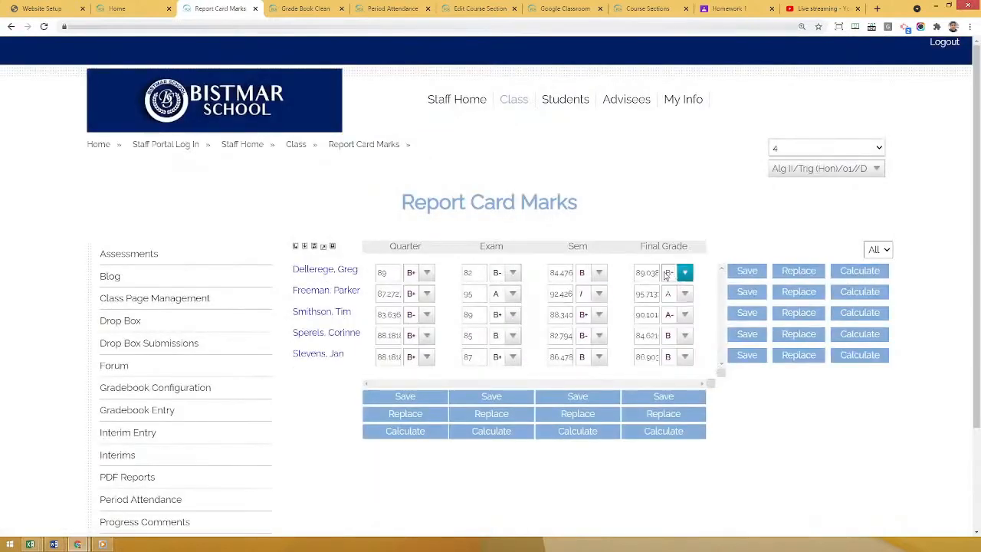
{"action": "mouse_move", "coordinate": [669, 277]}
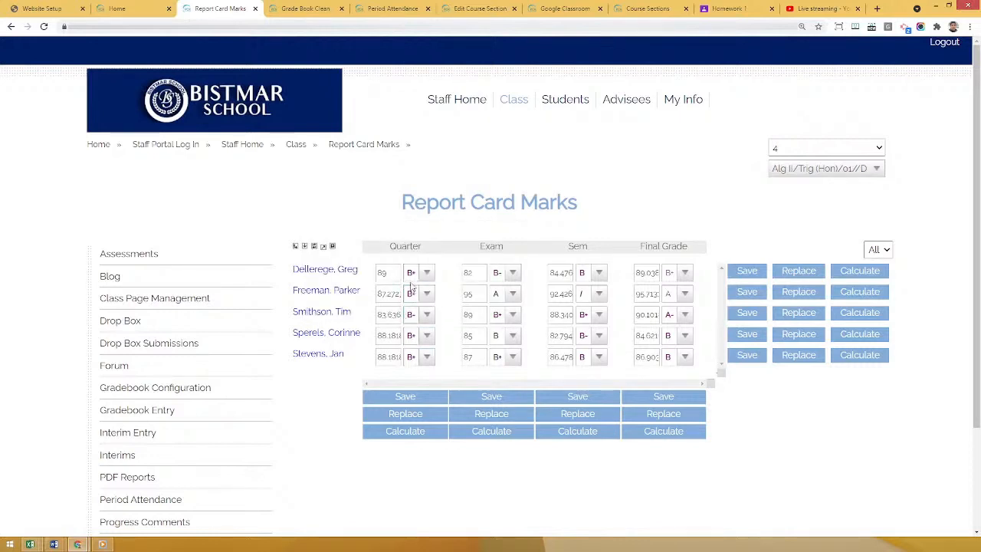
{"action": "left_click", "coordinate": [397, 432]}
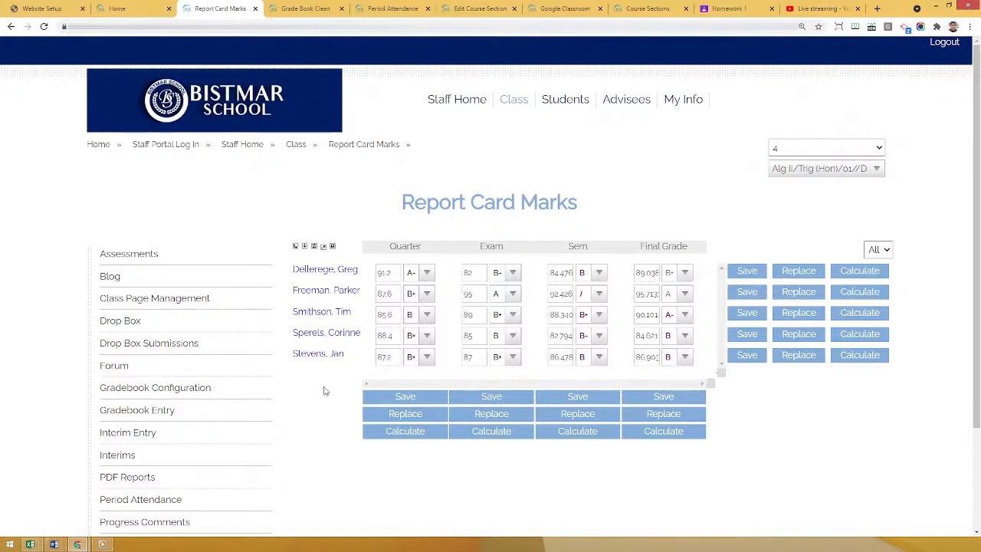
Open Report Card Comments and bring up the first student's report card entry from the Report Card Student column.
{"action": "scroll", "coordinate": [299, 349], "scroll_direction": "down", "scroll_amount": 2}
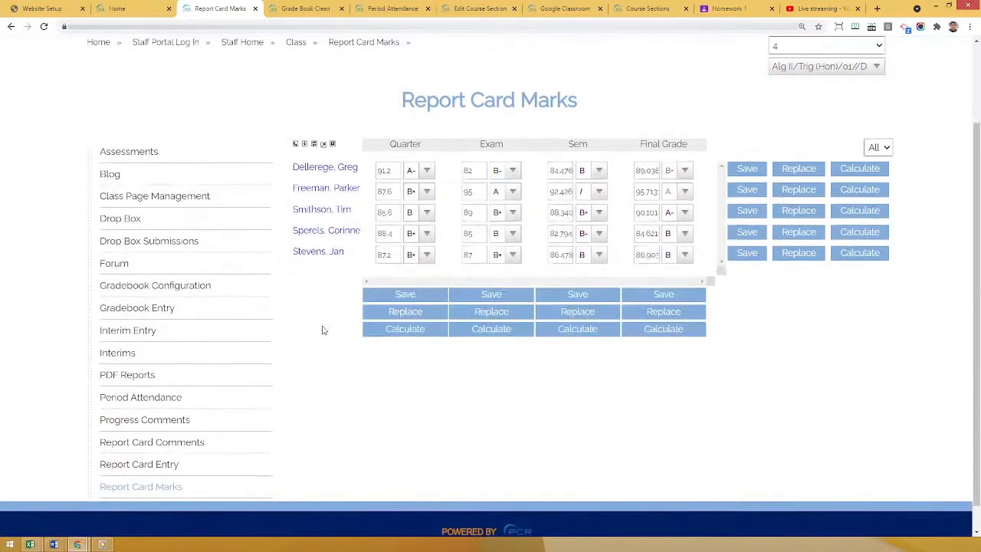
{"action": "left_click", "coordinate": [140, 448]}
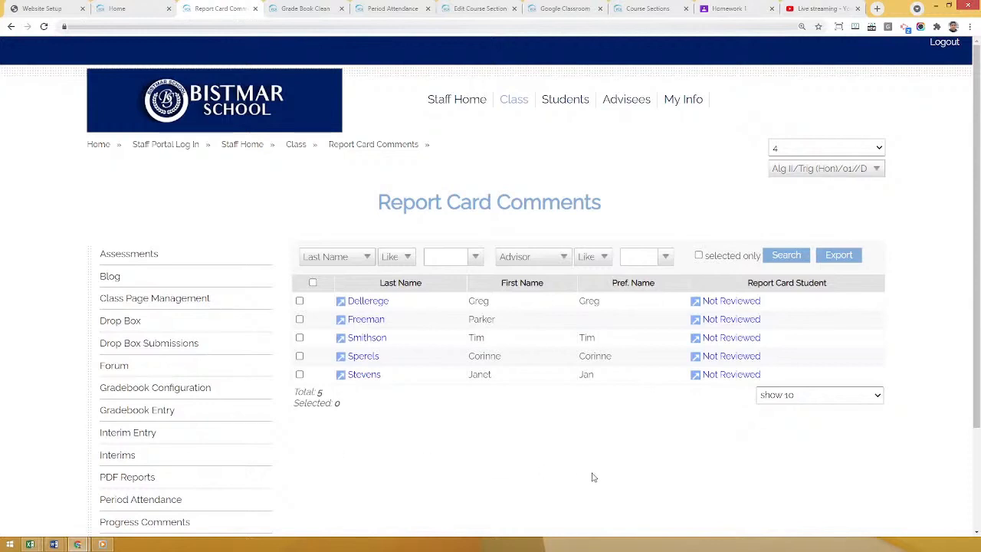
{"action": "left_click", "coordinate": [734, 304]}
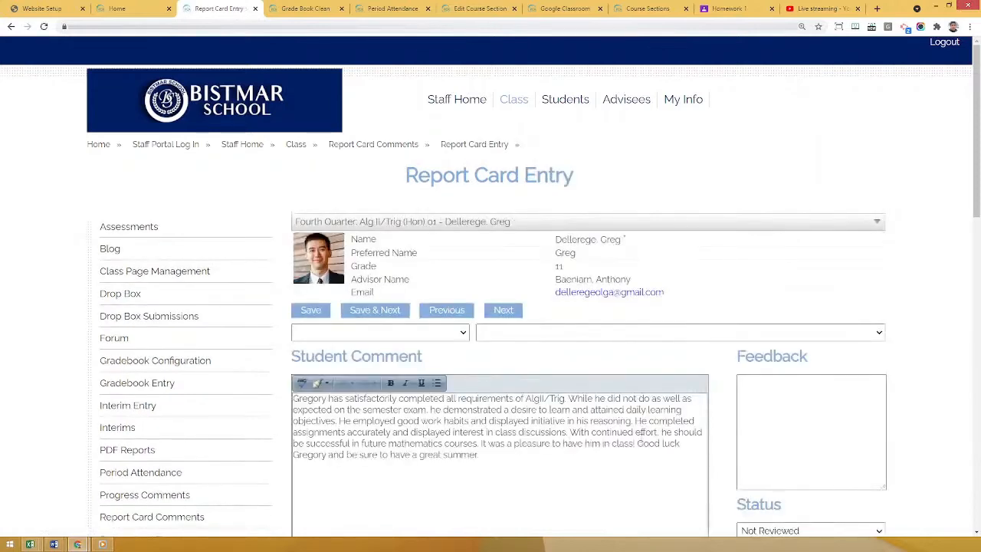
{"action": "scroll", "coordinate": [712, 463], "scroll_direction": "down", "scroll_amount": 2}
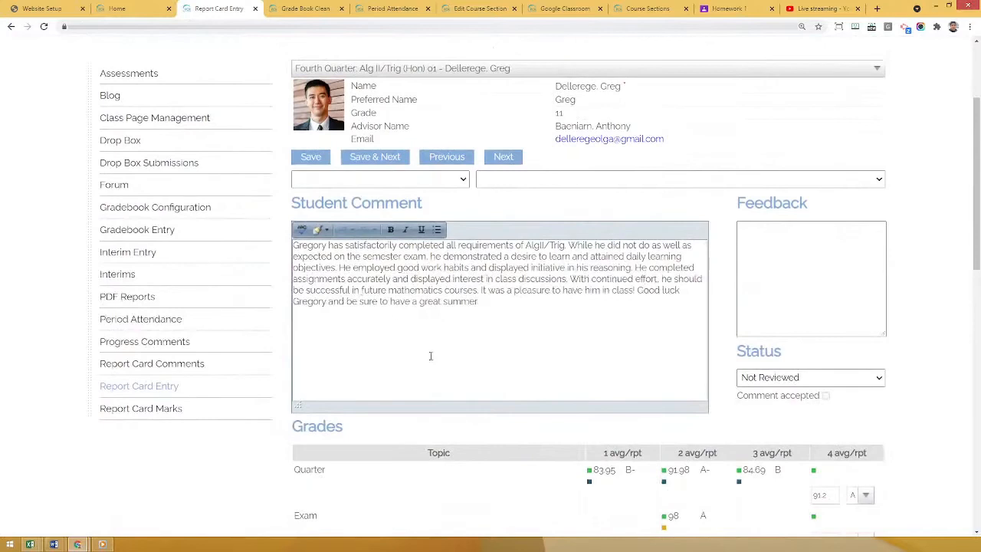
{"action": "scroll", "coordinate": [430, 355], "scroll_direction": "down", "scroll_amount": 2}
{"action": "scroll", "coordinate": [606, 440], "scroll_direction": "up", "scroll_amount": 2}
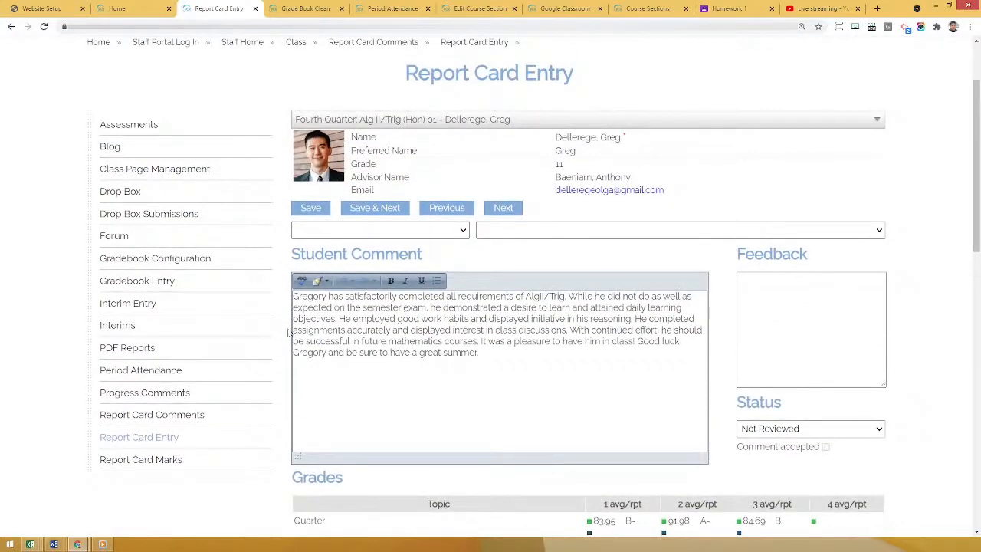
Set the first student's comment status to Teacher Submitted and check the other available statuses, keeping the selection.
{"action": "left_click", "coordinate": [804, 433]}
{"action": "left_click", "coordinate": [778, 469]}
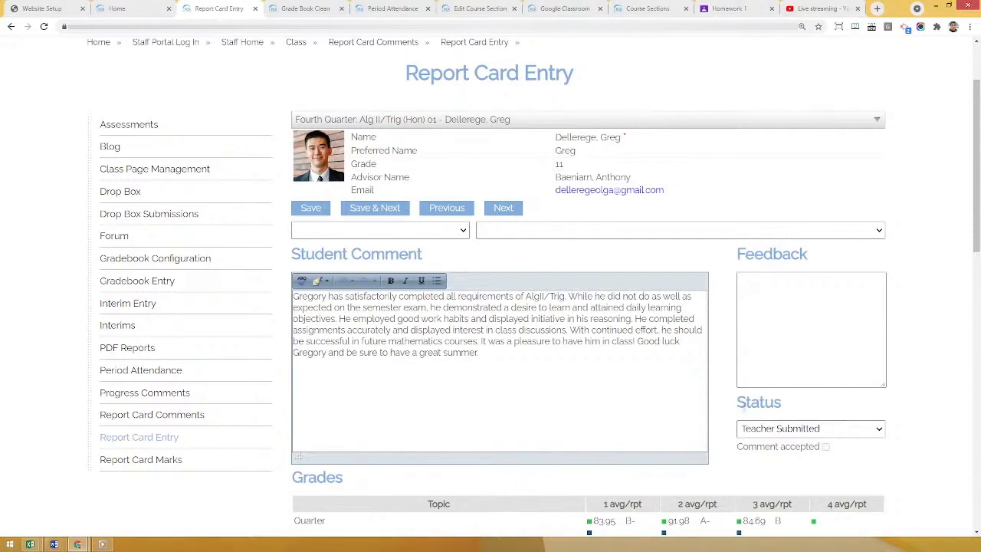
{"action": "left_click_drag", "start_coordinate": [782, 405], "coordinate": [747, 406]}
{"action": "left_click", "coordinate": [748, 407]}
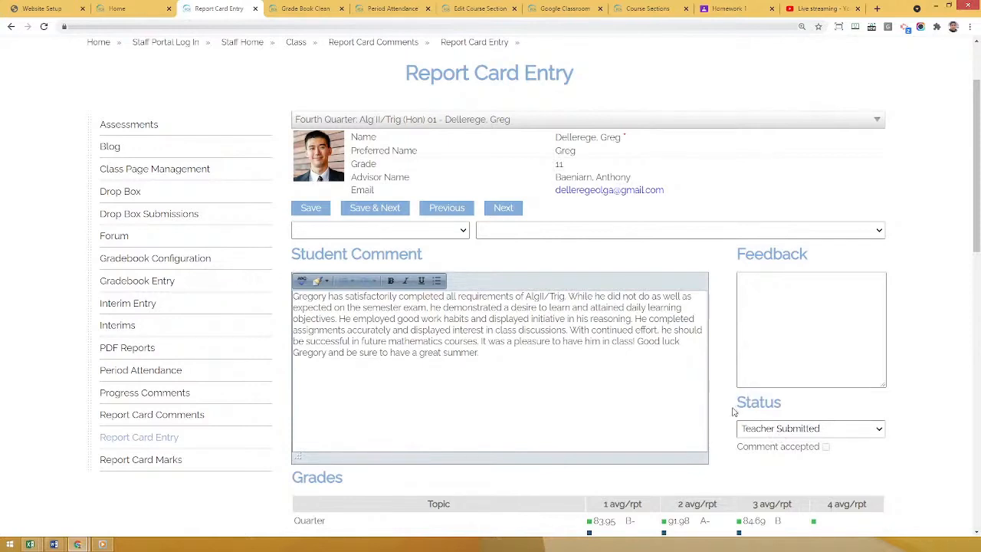
{"action": "left_click", "coordinate": [786, 430]}
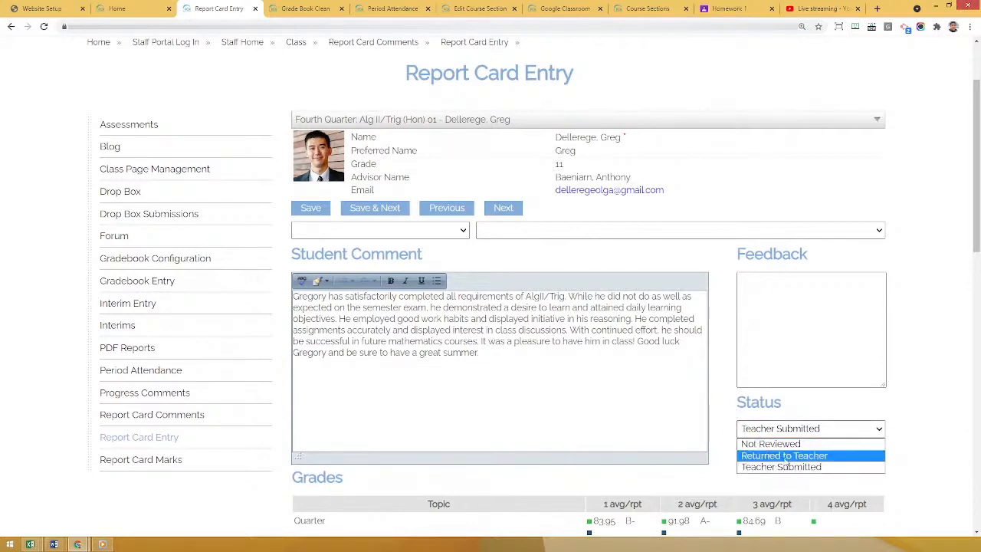
{"action": "left_click", "coordinate": [936, 407]}
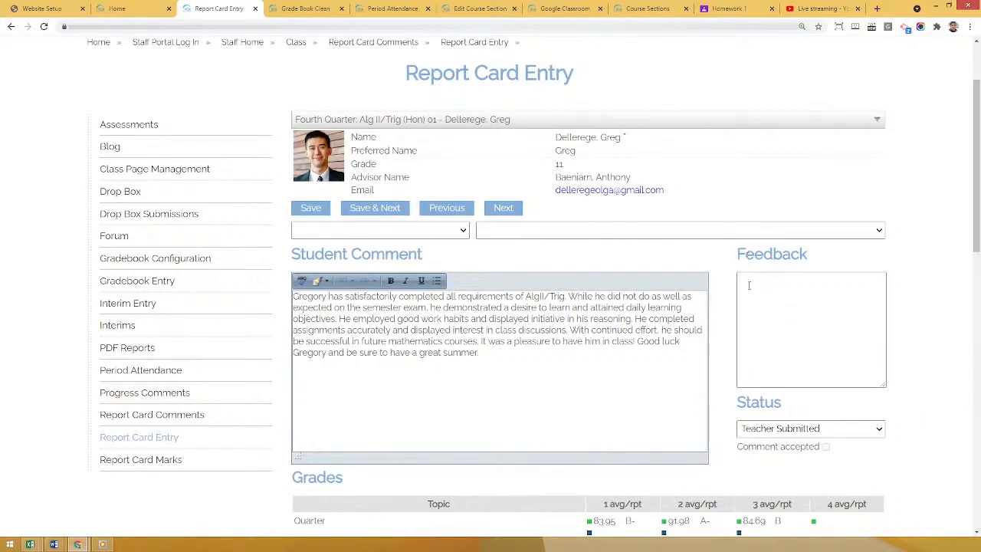
Examine the Feedback field and the Comment accepted option on the student's report card entry.
{"action": "left_click", "coordinate": [794, 318]}
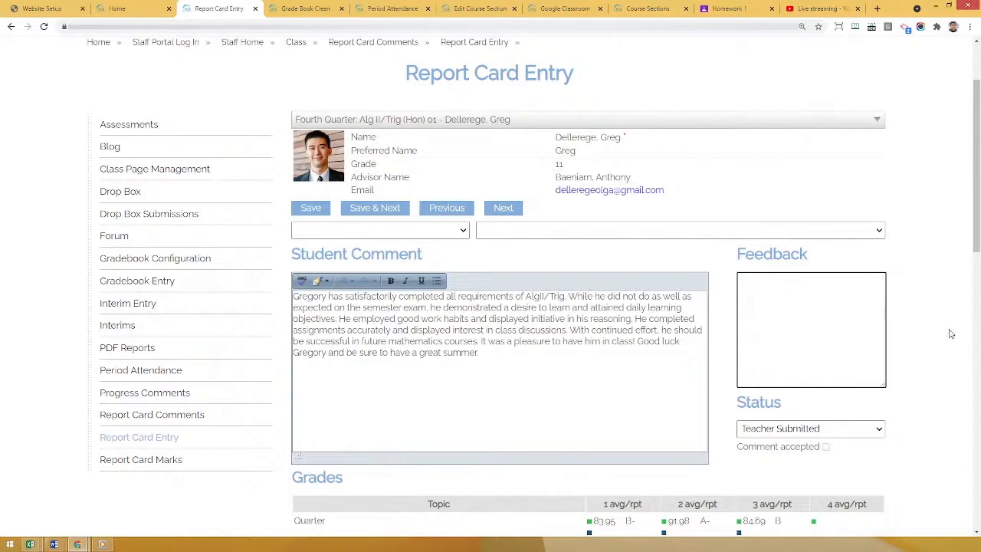
{"action": "scroll", "coordinate": [930, 333], "scroll_direction": "down", "scroll_amount": 2}
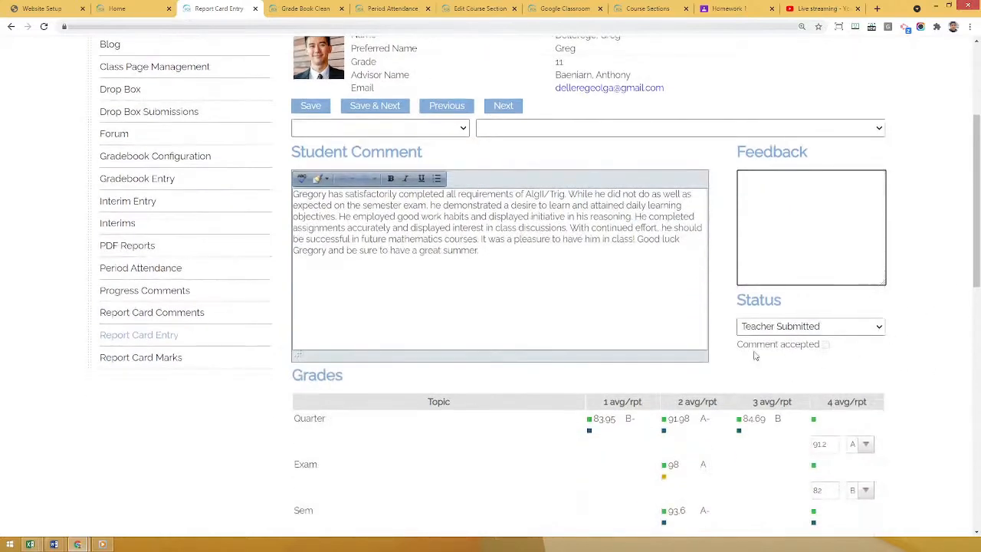
{"action": "left_click_drag", "start_coordinate": [749, 345], "coordinate": [816, 342]}
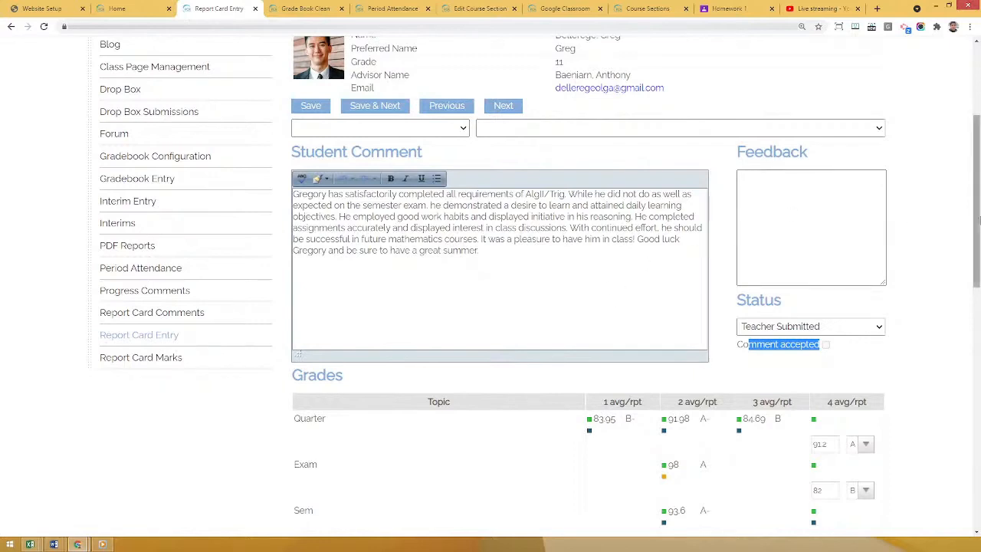
Add the predefined Leader comment from the Great category to the Student Comment.
{"action": "scroll", "coordinate": [957, 220], "scroll_direction": "up", "scroll_amount": 2}
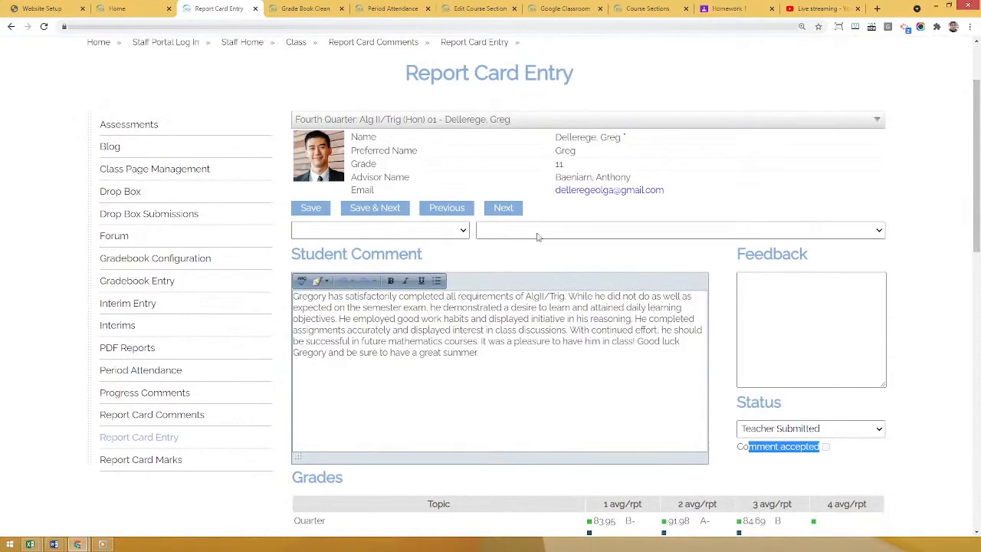
{"action": "left_click", "coordinate": [458, 234]}
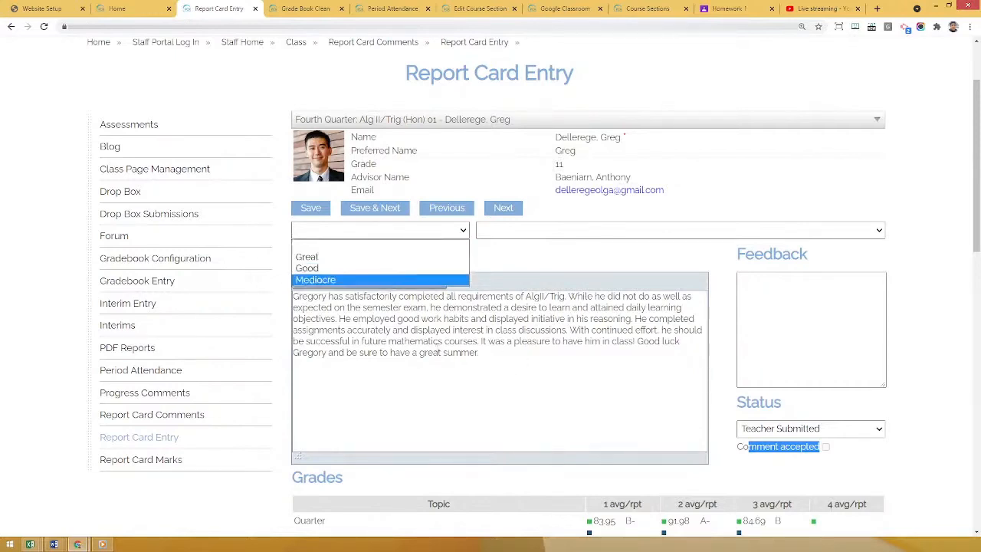
{"action": "key", "text": "Up"}
{"action": "key", "text": "Up"}
{"action": "key", "text": "Up"}
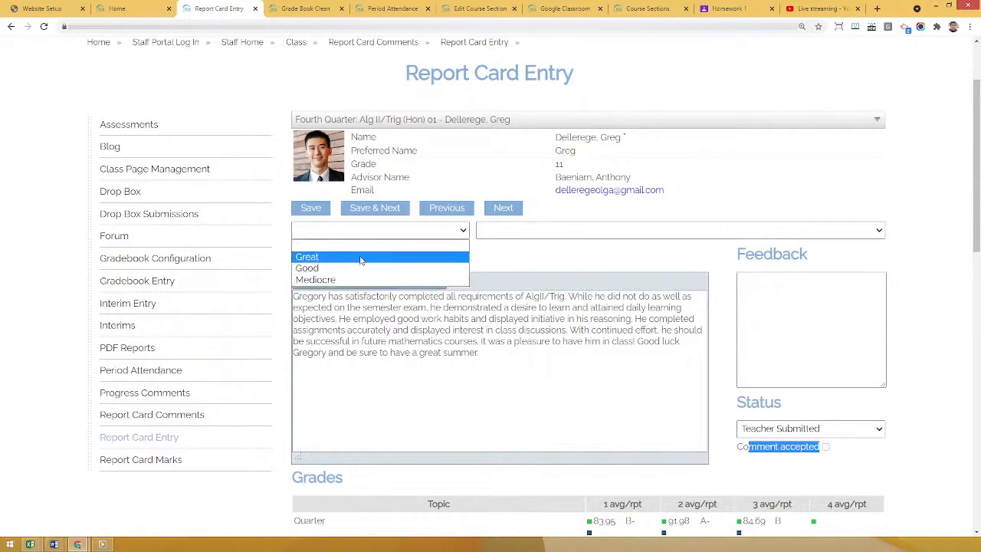
{"action": "left_click", "coordinate": [333, 258]}
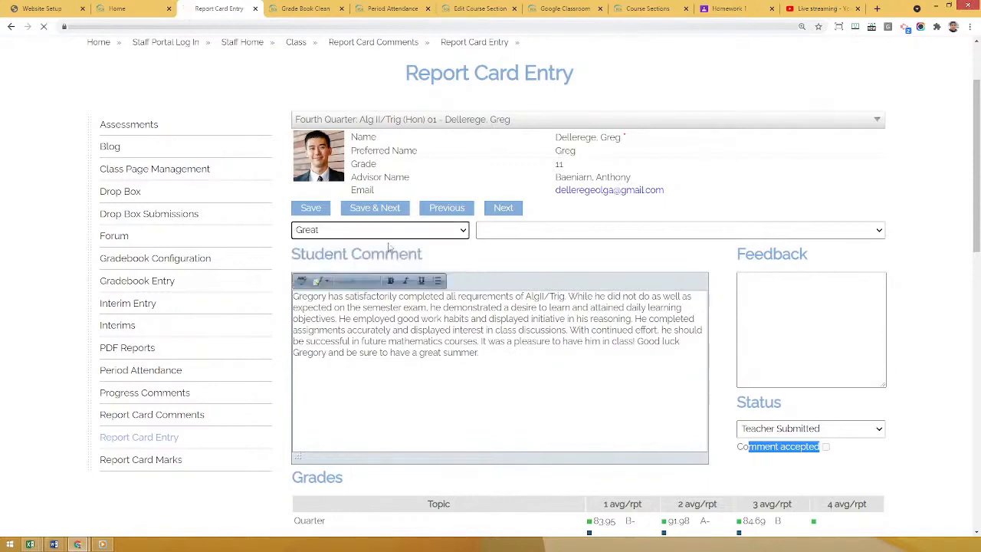
{"action": "left_click", "coordinate": [519, 232]}
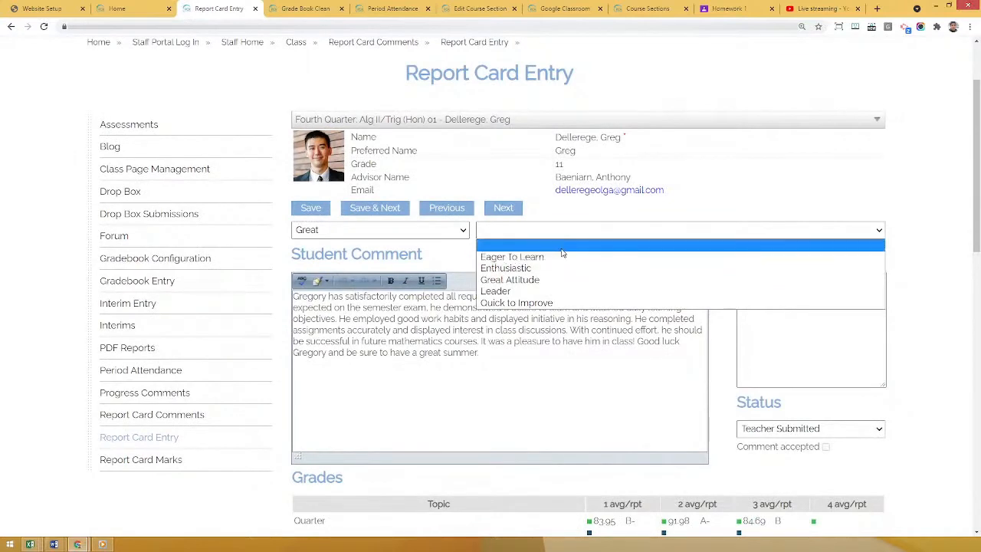
{"action": "left_click", "coordinate": [517, 296]}
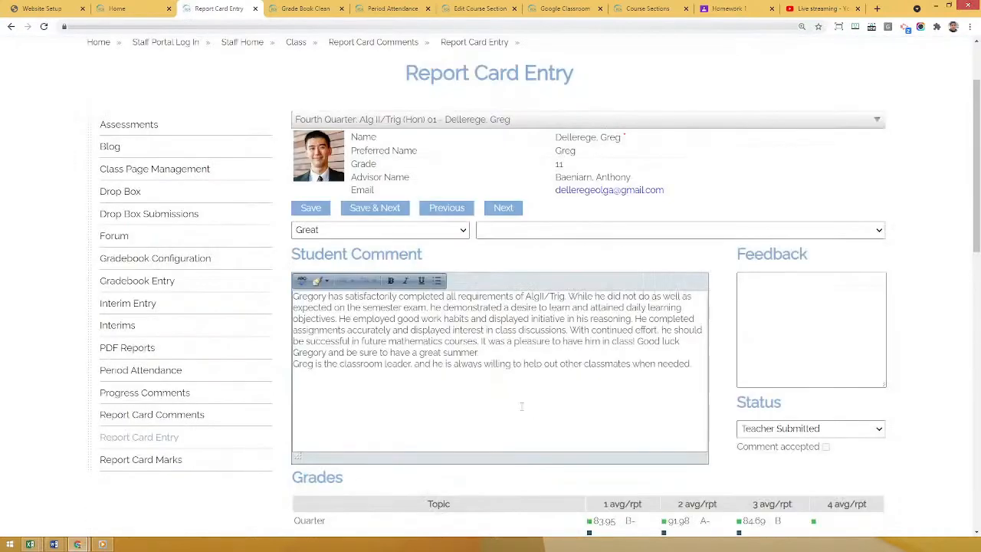
Review the added classroom leader sentence at the end of the Student Comment.
{"action": "left_click_drag", "start_coordinate": [296, 366], "coordinate": [510, 368]}
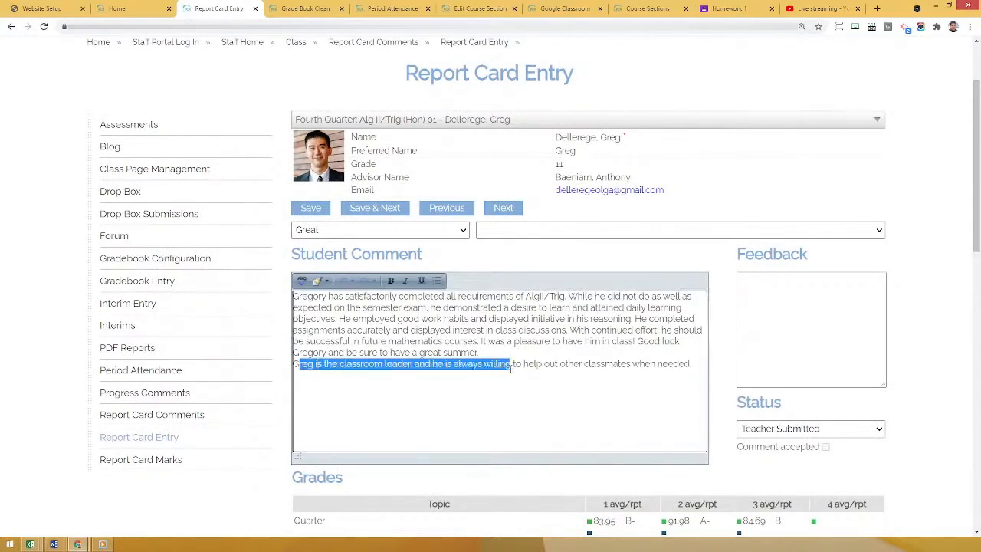
{"action": "left_click_drag", "start_coordinate": [423, 364], "coordinate": [692, 365]}
{"action": "left_click", "coordinate": [659, 365]}
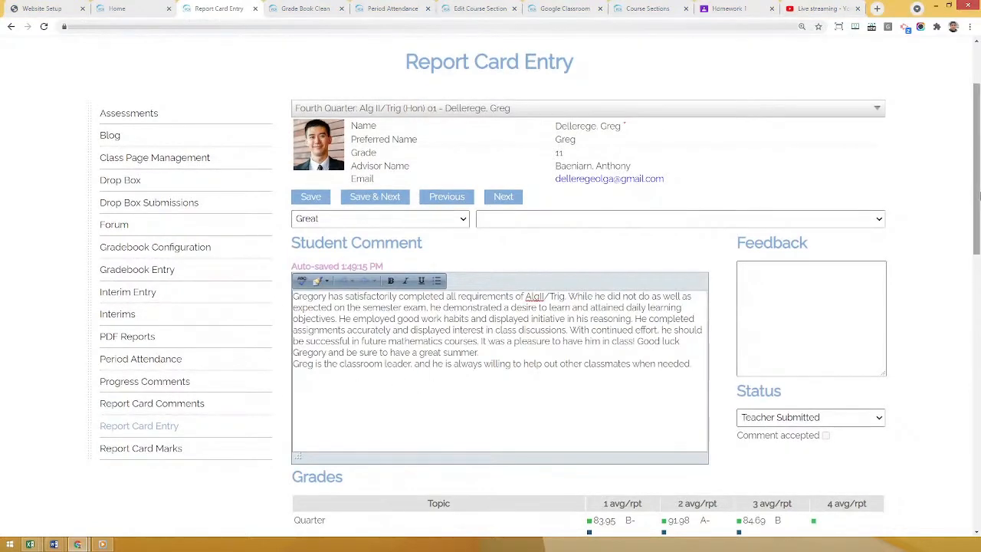
{"action": "mouse_move", "coordinate": [979, 196]}
{"action": "left_mouse_down"}
{"action": "mouse_move", "coordinate": [979, 226]}
{"action": "mouse_move", "coordinate": [979, 212]}
{"action": "left_mouse_up"}
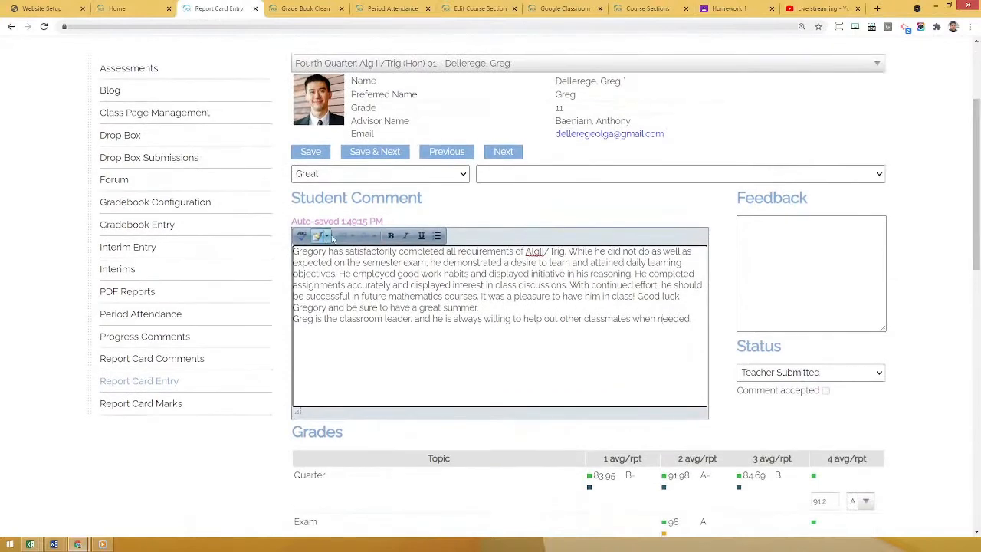
Check the class and student selector, and examine the student's Quarter, Exam, Sem and Final Grade entries under Grades.
{"action": "scroll", "coordinate": [332, 239], "scroll_direction": "up", "scroll_amount": 1}
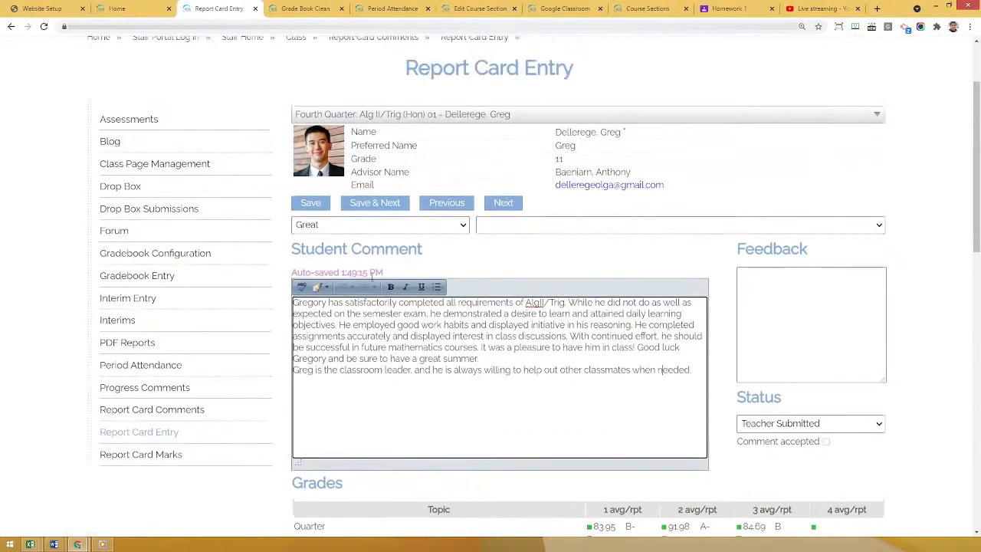
{"action": "left_click", "coordinate": [466, 125]}
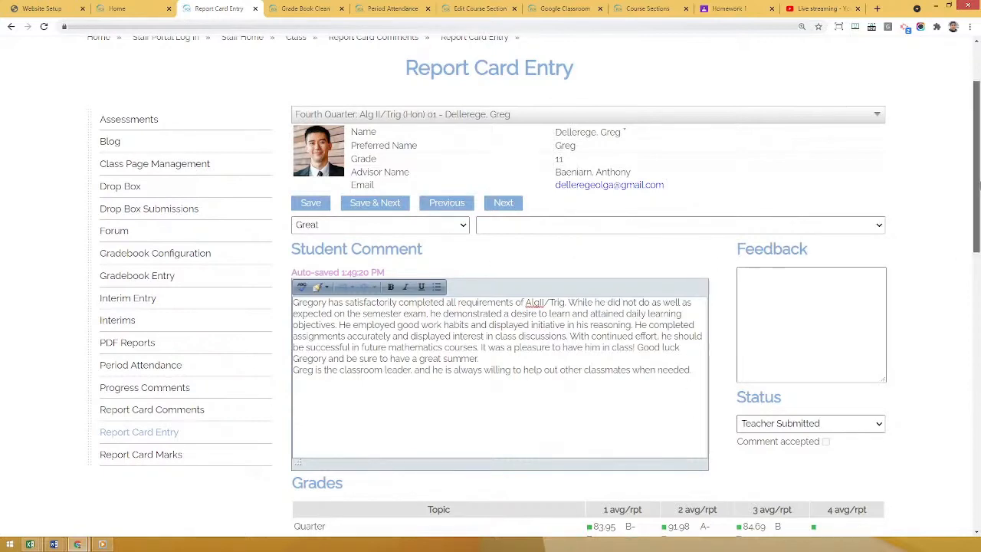
{"action": "scroll", "coordinate": [976, 253], "scroll_direction": "down", "scroll_amount": 3}
{"action": "left_click_drag", "start_coordinate": [979, 254], "coordinate": [979, 279]}
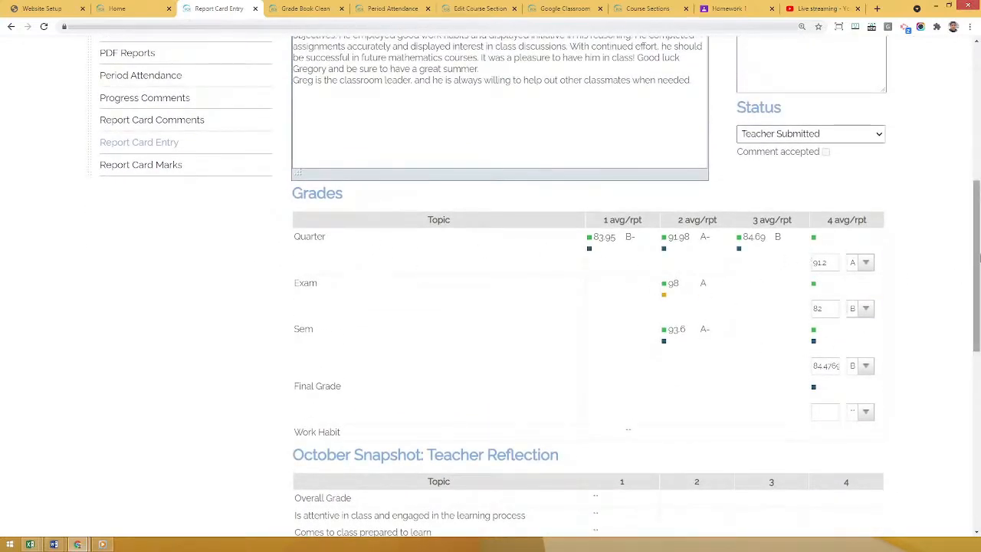
{"action": "left_click_drag", "start_coordinate": [978, 263], "coordinate": [978, 234]}
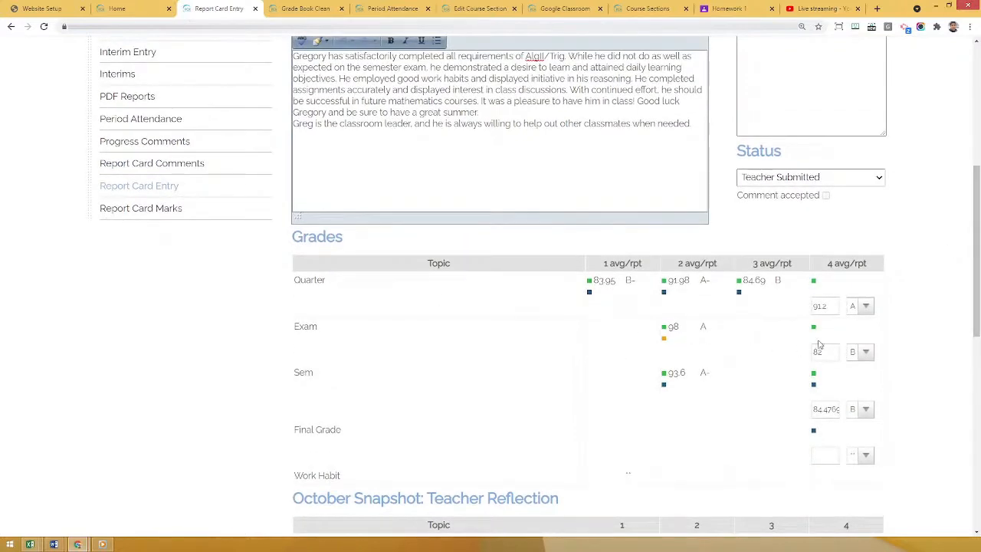
{"action": "scroll", "coordinate": [945, 383], "scroll_direction": "up", "scroll_amount": 3}
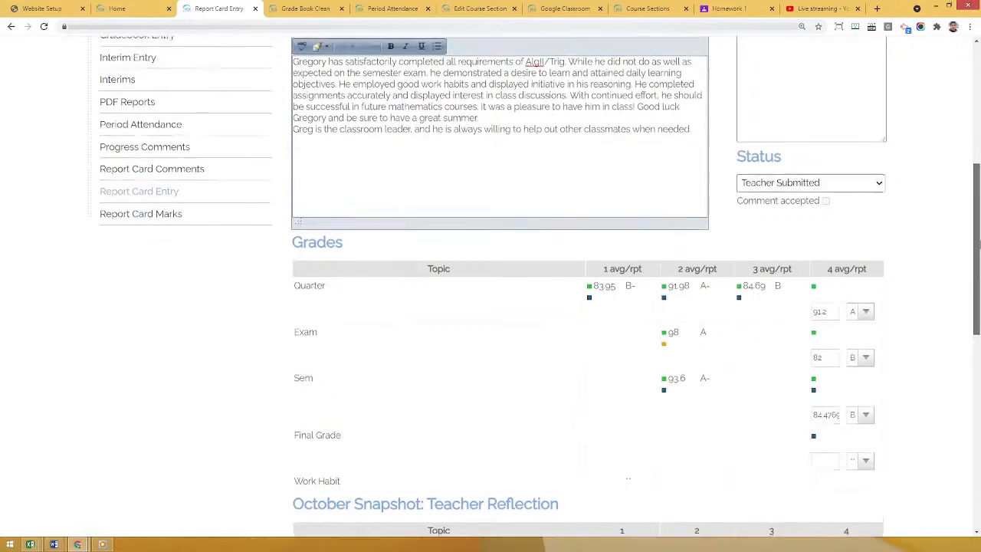
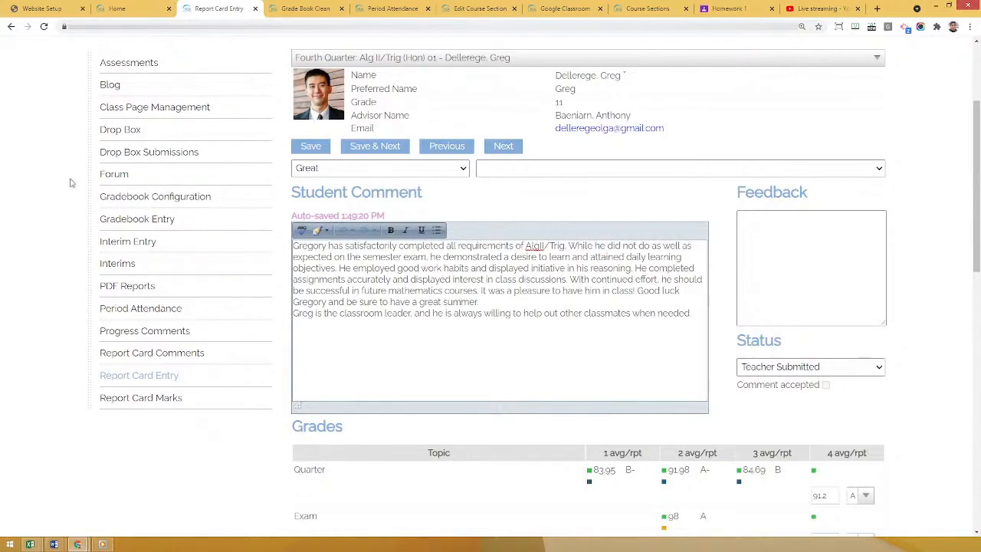
Open Staff Home and review its dashboard sections, including missing grades, assessments, purchase orders, drop box items, parent conferences and lunch balance.
{"action": "scroll", "coordinate": [70, 188], "scroll_direction": "up", "scroll_amount": 2}
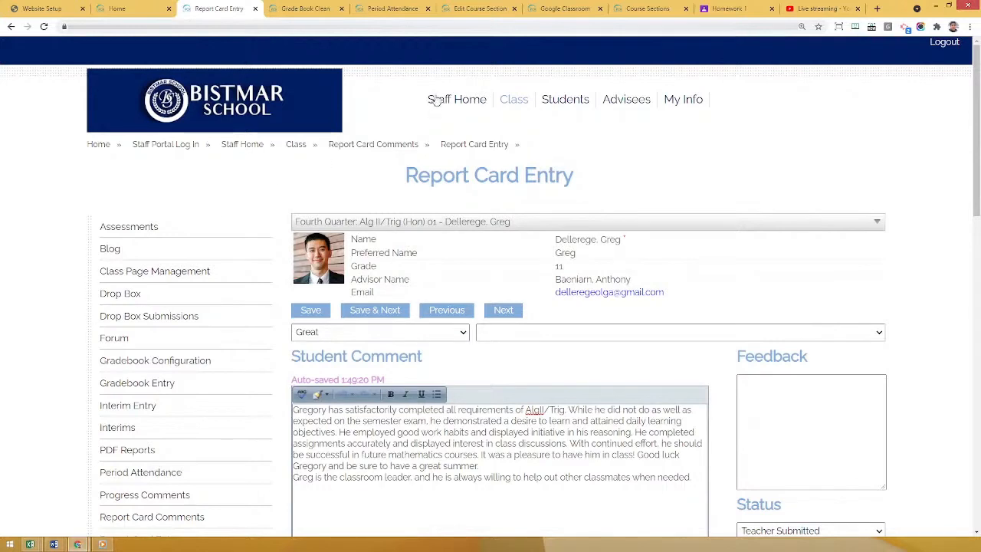
{"action": "left_click", "coordinate": [462, 102]}
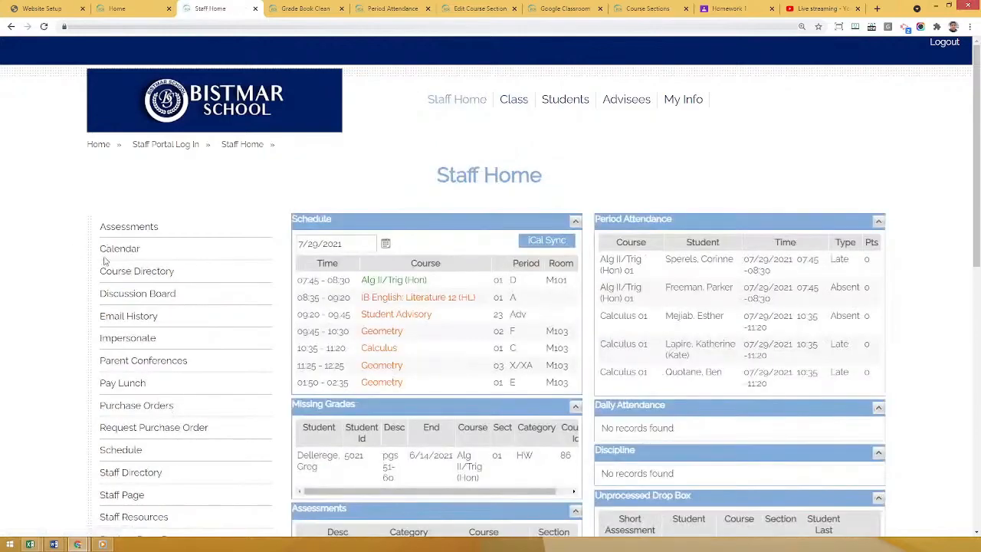
{"action": "scroll", "coordinate": [105, 262], "scroll_direction": "down", "scroll_amount": 5}
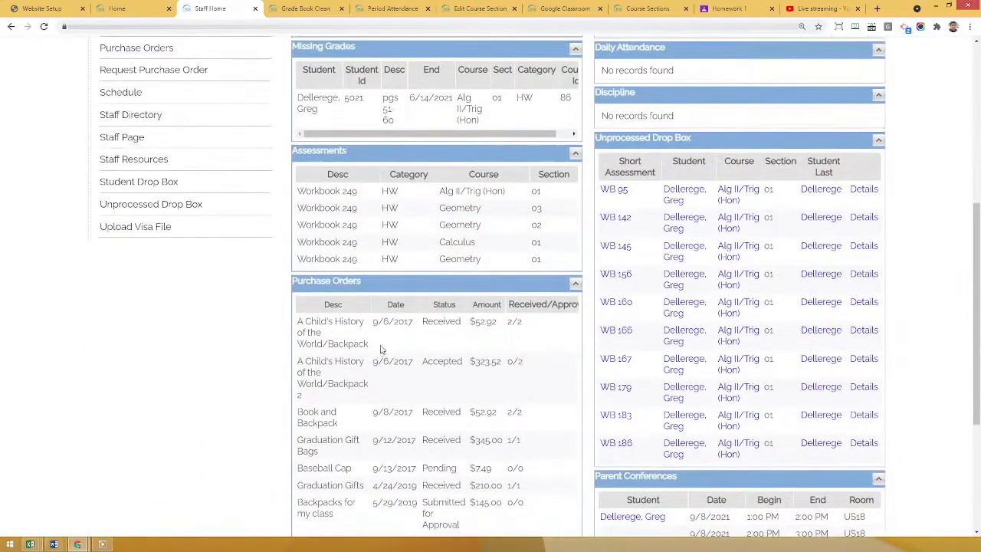
{"action": "scroll", "coordinate": [381, 349], "scroll_direction": "down", "scroll_amount": 2}
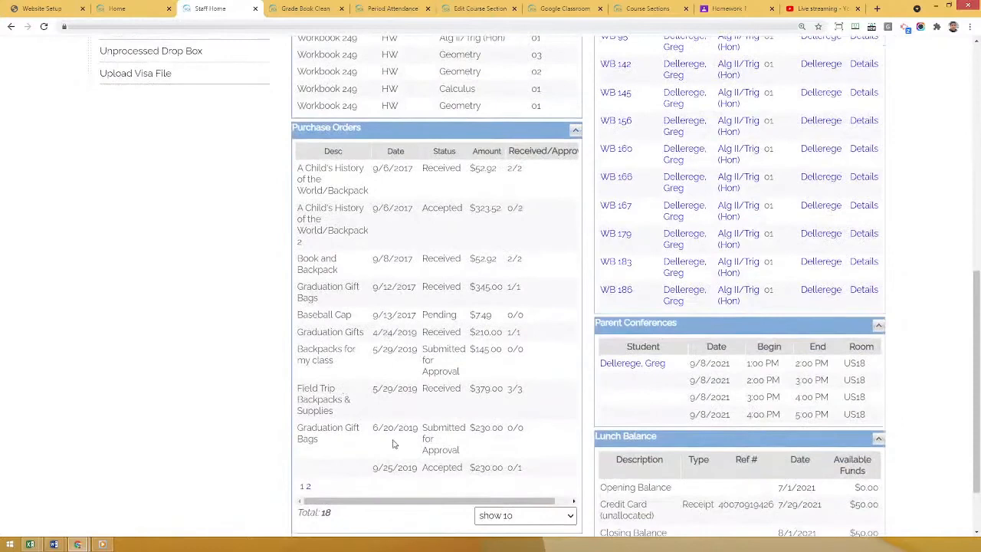
{"action": "double_click", "coordinate": [428, 390]}
{"action": "left_click", "coordinate": [441, 366]}
{"action": "scroll", "coordinate": [386, 420], "scroll_direction": "up", "scroll_amount": 1}
{"action": "scroll", "coordinate": [386, 420], "scroll_direction": "up", "scroll_amount": 5}
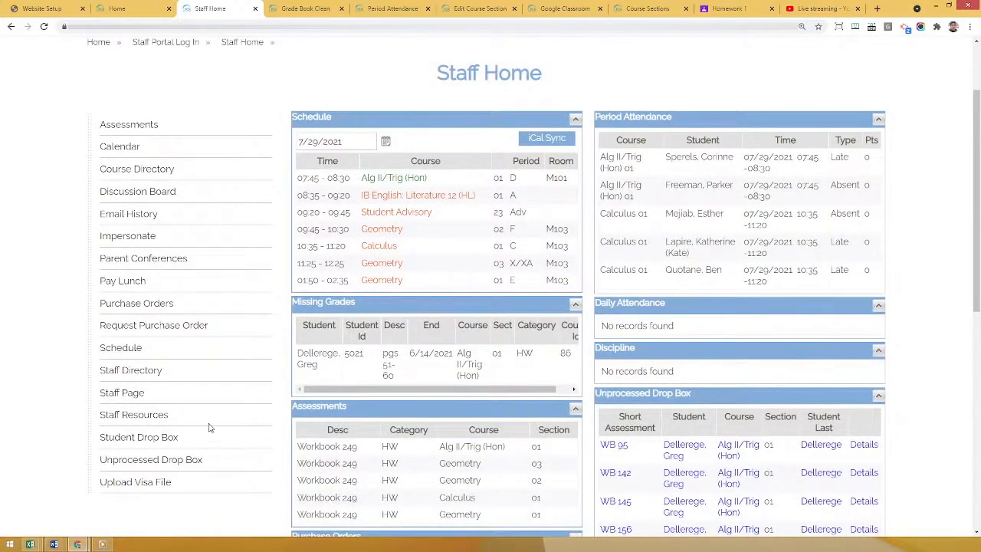
Start a new purchase order request and add Markers- Crayola (200 pack) as the first item with quantity 10.
{"action": "left_click", "coordinate": [132, 324]}
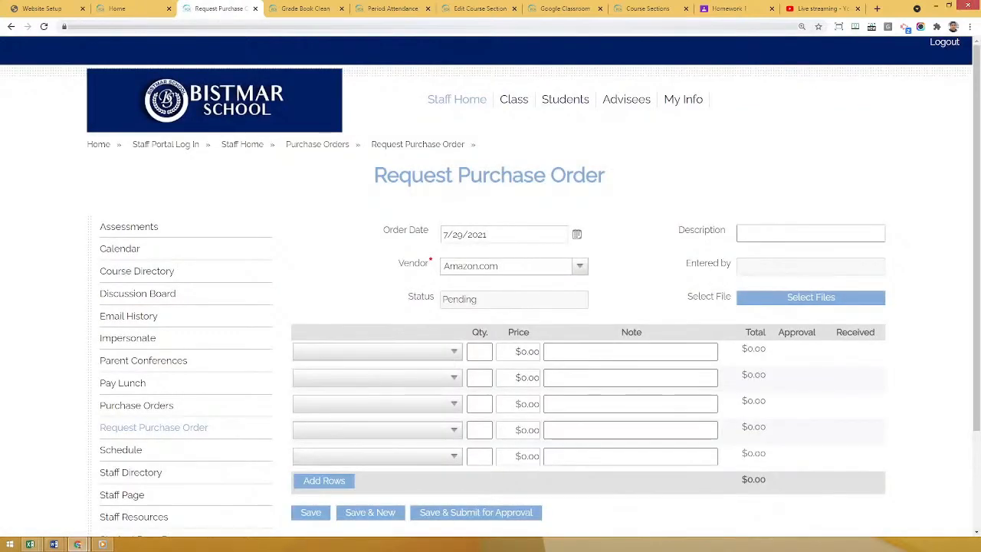
{"action": "scroll", "coordinate": [401, 261], "scroll_direction": "down", "scroll_amount": 1}
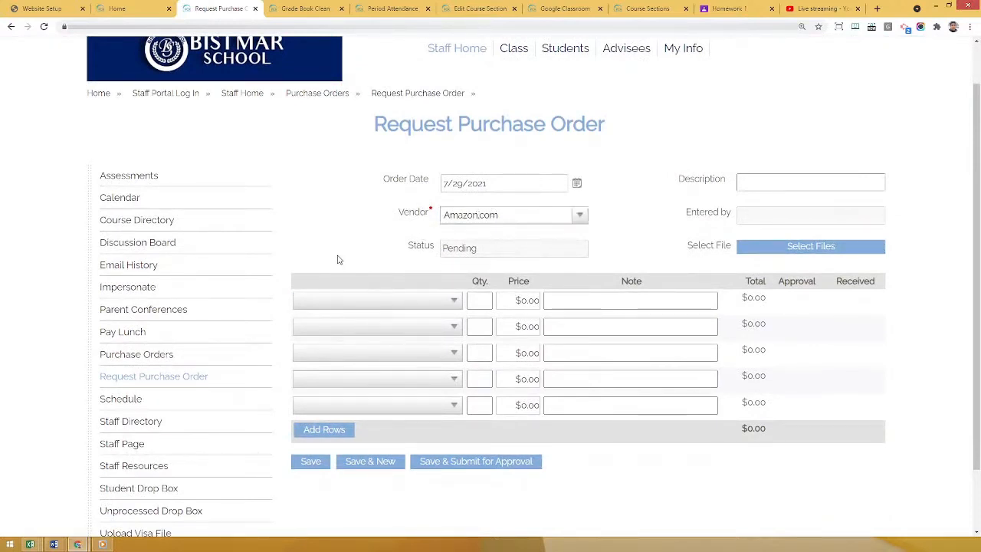
{"action": "left_click", "coordinate": [402, 302]}
{"action": "scroll", "coordinate": [394, 367], "scroll_direction": "down", "scroll_amount": 2}
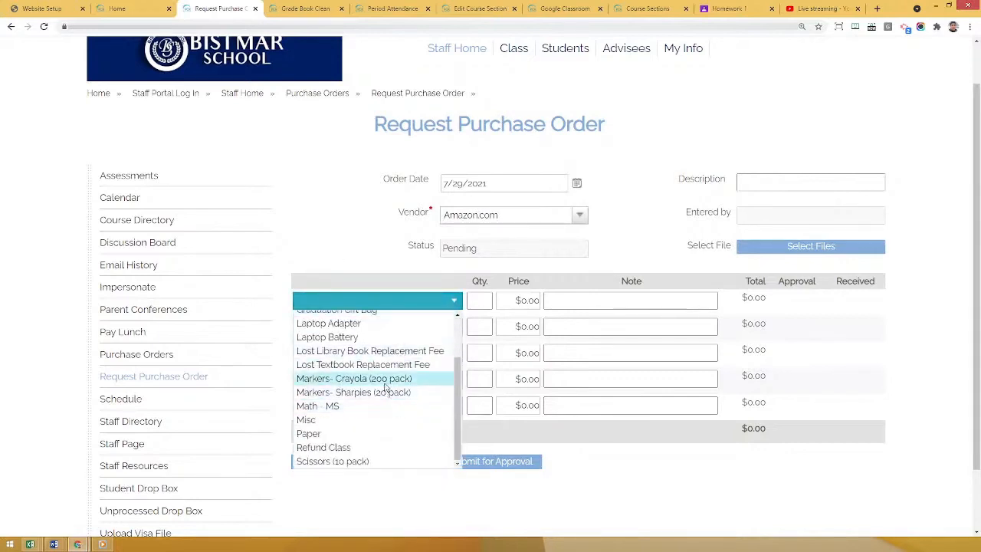
{"action": "left_click", "coordinate": [384, 381]}
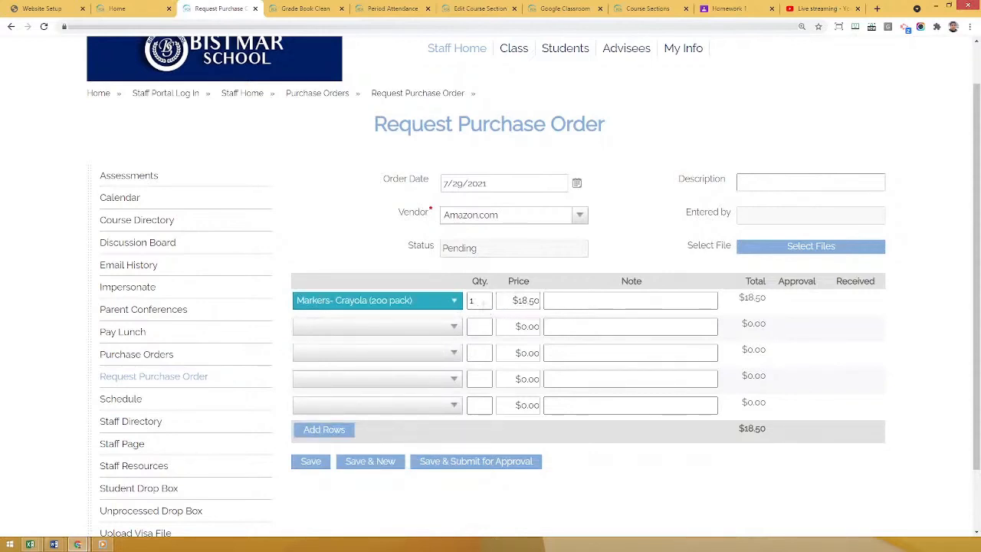
{"action": "left_click", "coordinate": [481, 301]}
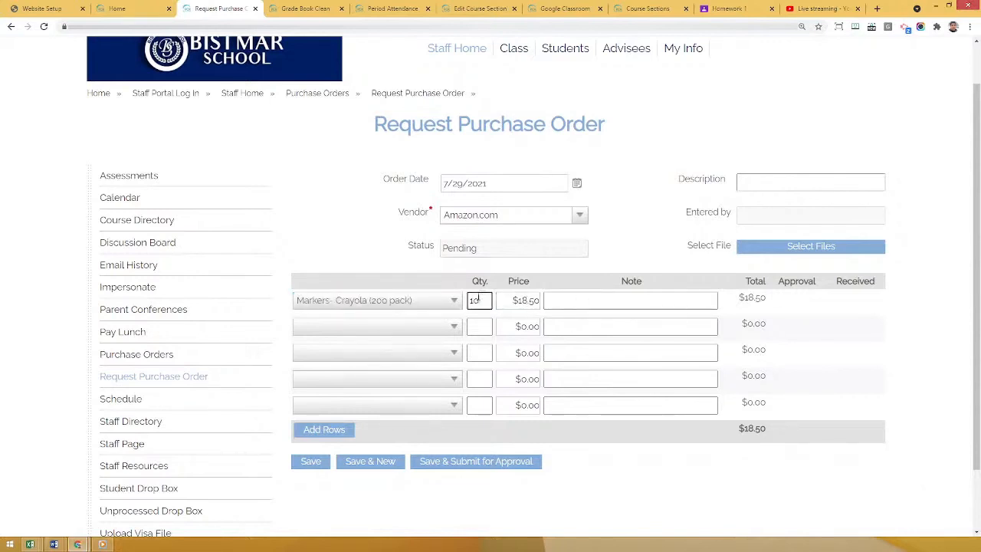
{"action": "type", "text": "0"}
{"action": "left_click", "coordinate": [642, 235]}
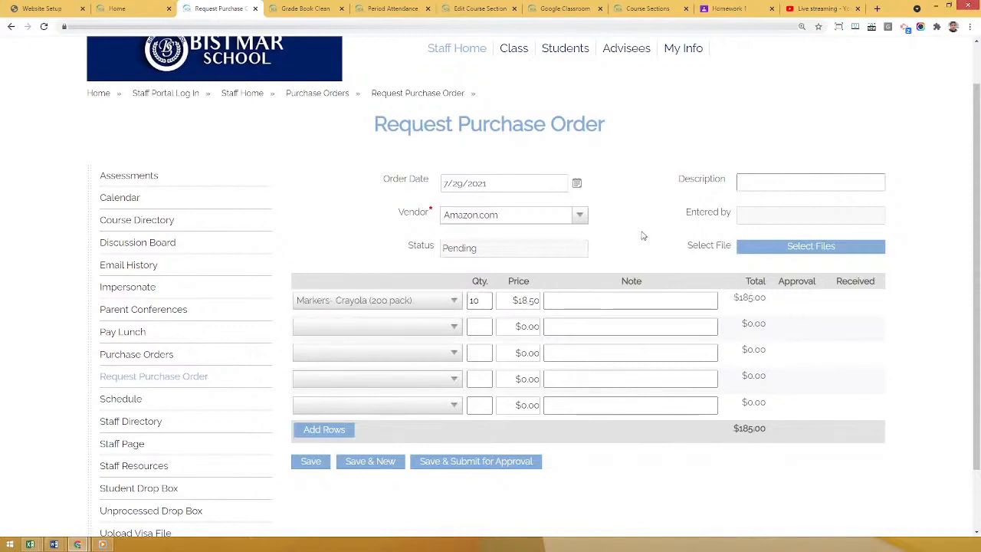
Add Paper as the second item of the purchase order with quantity 20.
{"action": "left_click", "coordinate": [356, 326]}
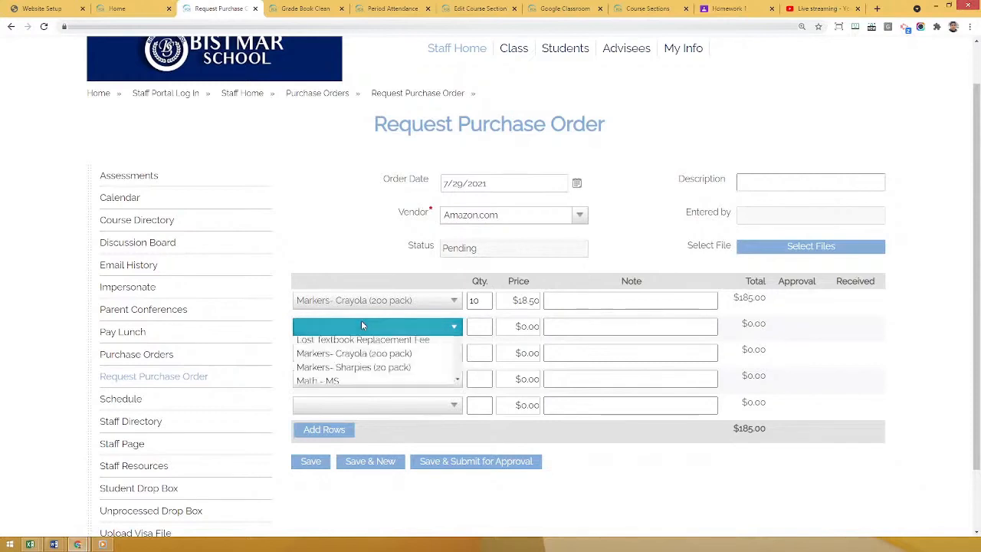
{"action": "scroll", "coordinate": [371, 420], "scroll_direction": "down", "scroll_amount": 2}
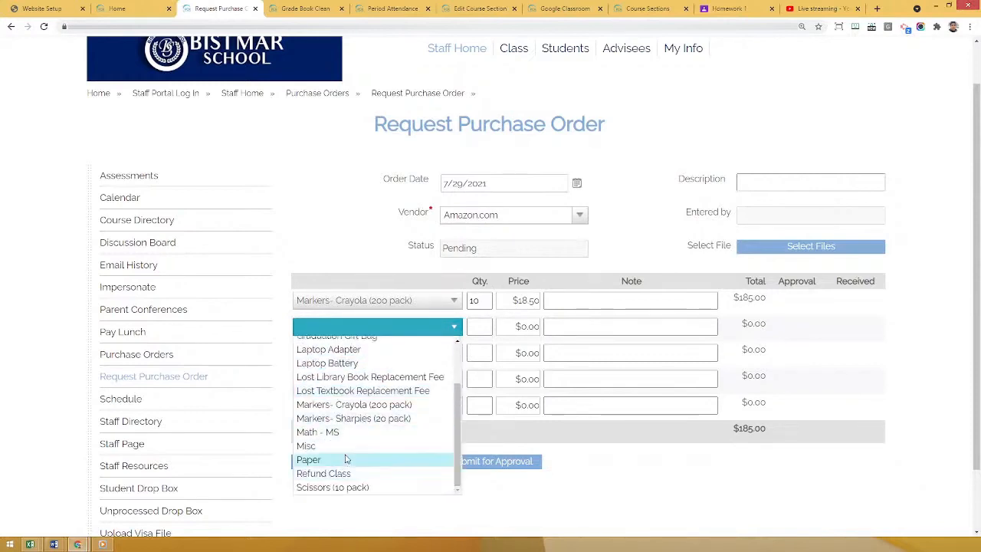
{"action": "left_click", "coordinate": [337, 461]}
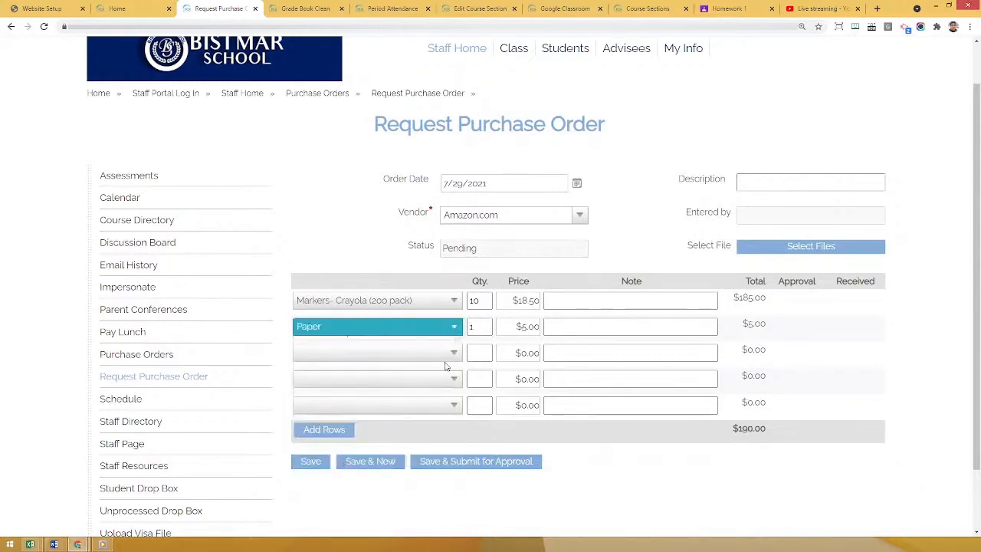
{"action": "left_click", "coordinate": [475, 328]}
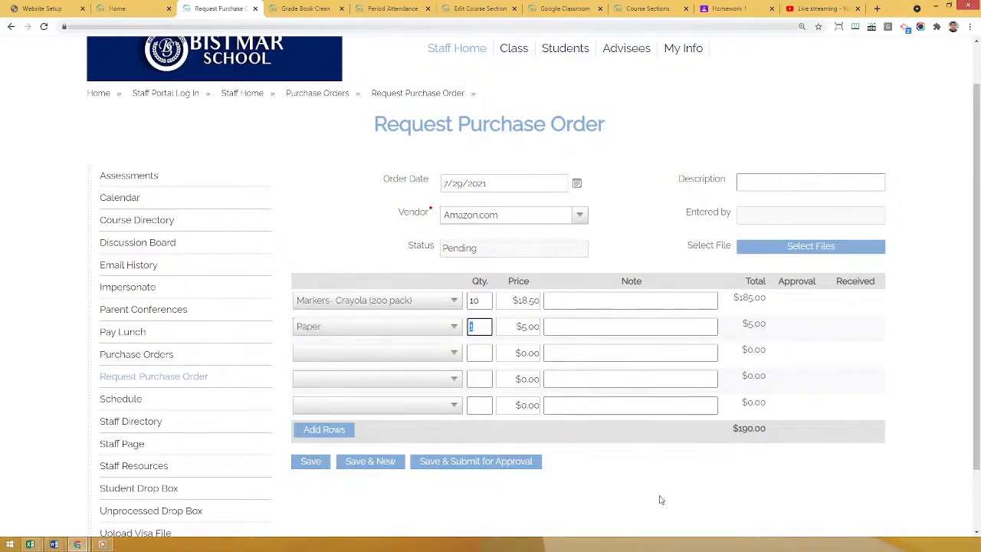
{"action": "type", "text": "20"}
{"action": "left_click", "coordinate": [658, 503]}
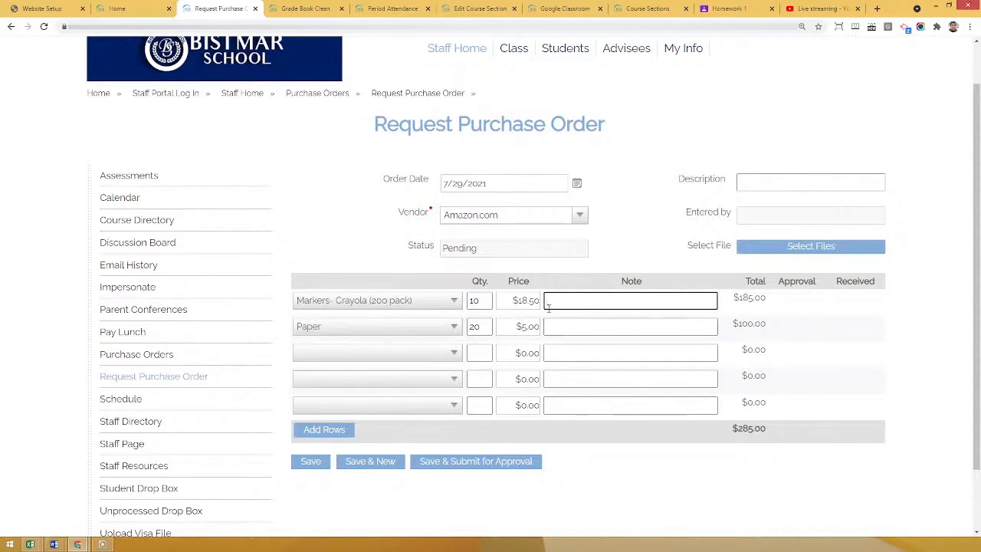
Enter the note on amazon.com search for "crayola" for the Crayola markers item.
{"action": "type", "text": "on amazon.com search fo"}
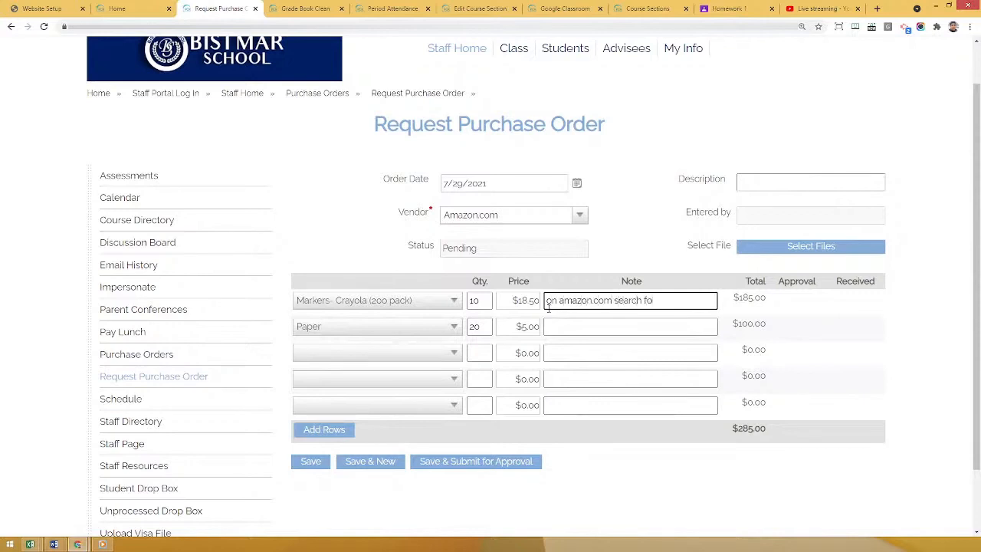
{"action": "type", "text": "r \"crayola"}
{"action": "left_click", "coordinate": [837, 346]}
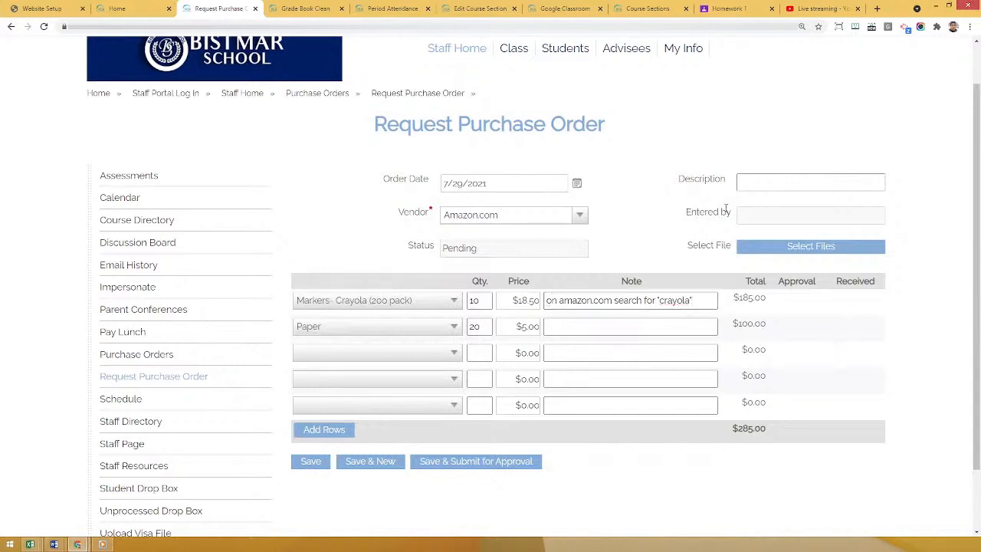
Set the purchase order description to Markers and Paper, and save and submit the order for approval.
{"action": "left_click", "coordinate": [756, 181]}
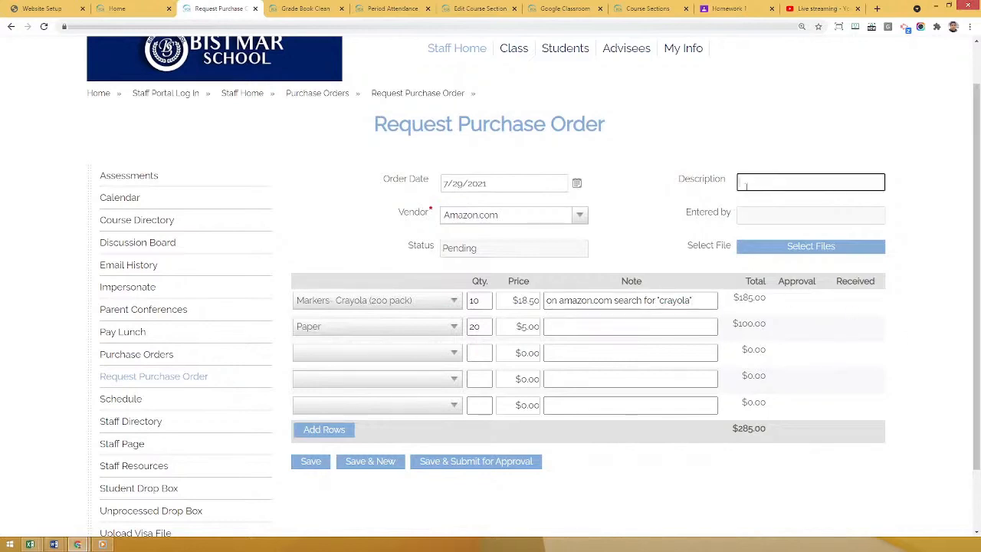
{"action": "type", "text": "Markers and Paper"}
{"action": "left_click", "coordinate": [637, 180]}
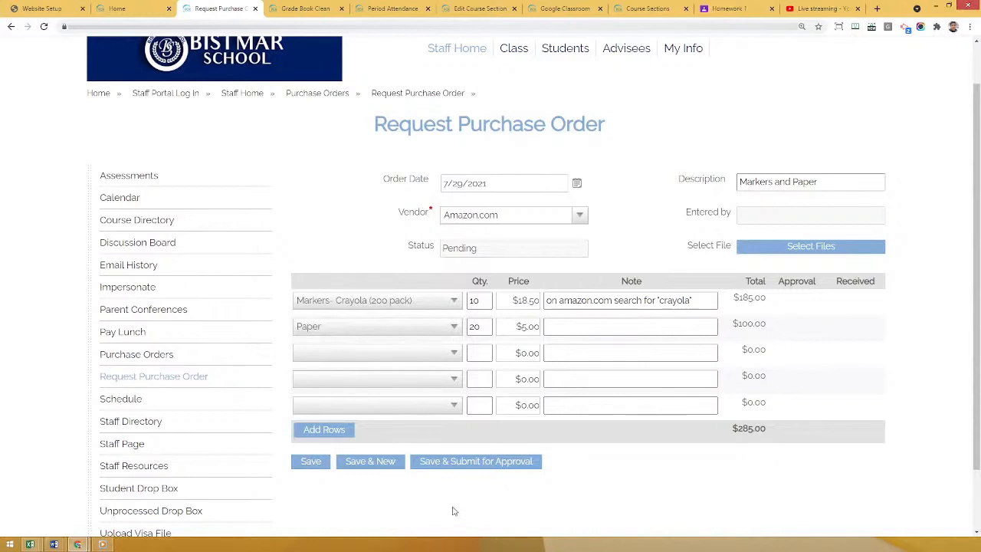
{"action": "left_click", "coordinate": [463, 463]}
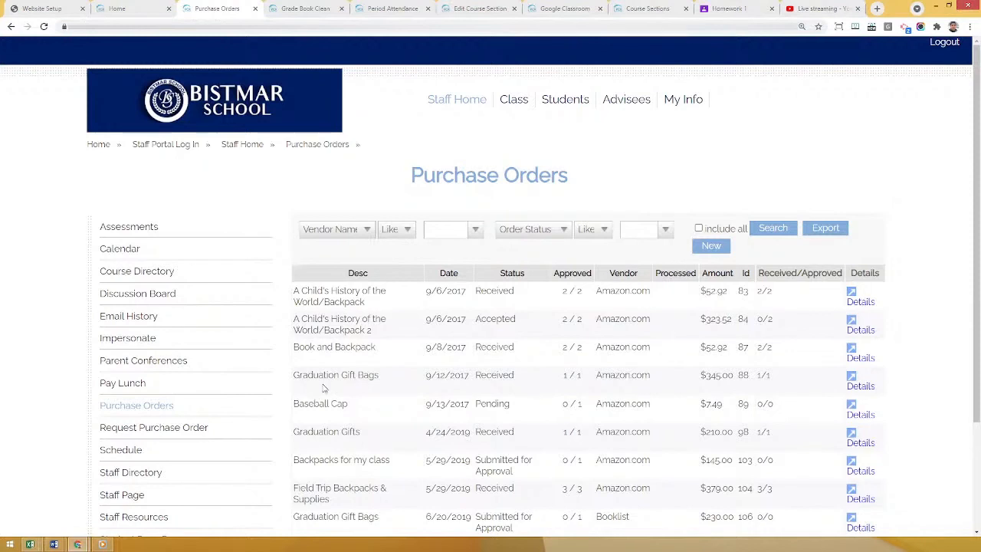
Filter the Purchase Orders list to order status Accepted with all records included.
{"action": "scroll", "coordinate": [320, 387], "scroll_direction": "down", "scroll_amount": 1}
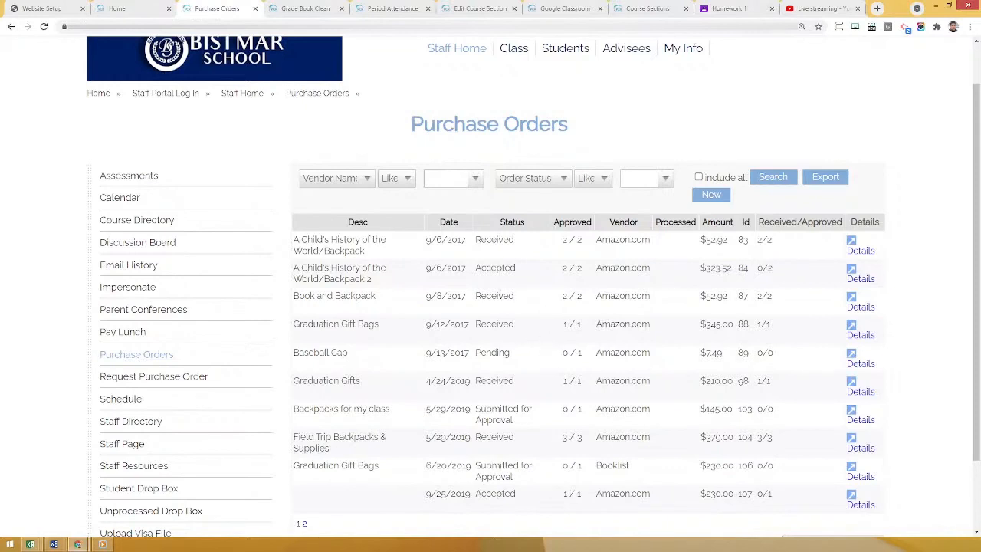
{"action": "left_click", "coordinate": [634, 177]}
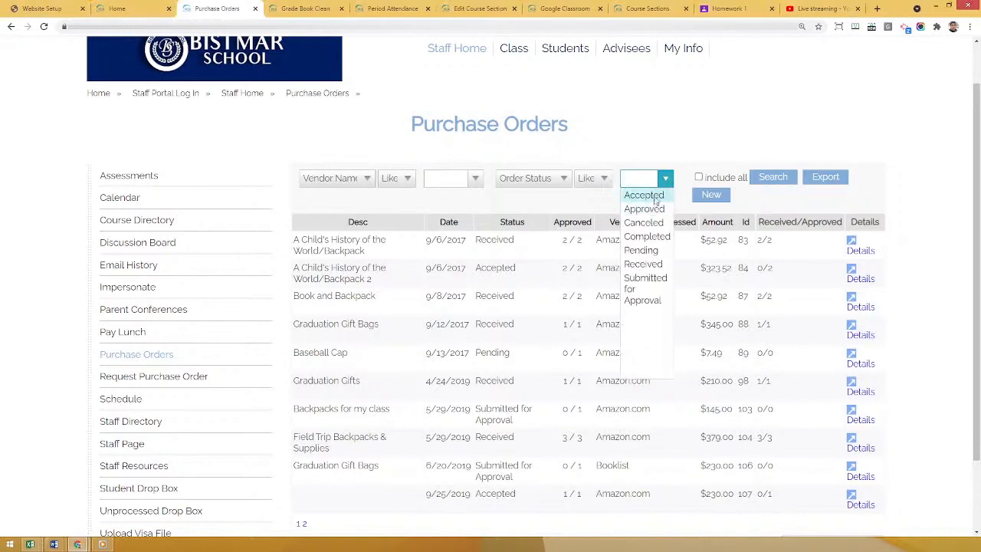
{"action": "left_click", "coordinate": [653, 197]}
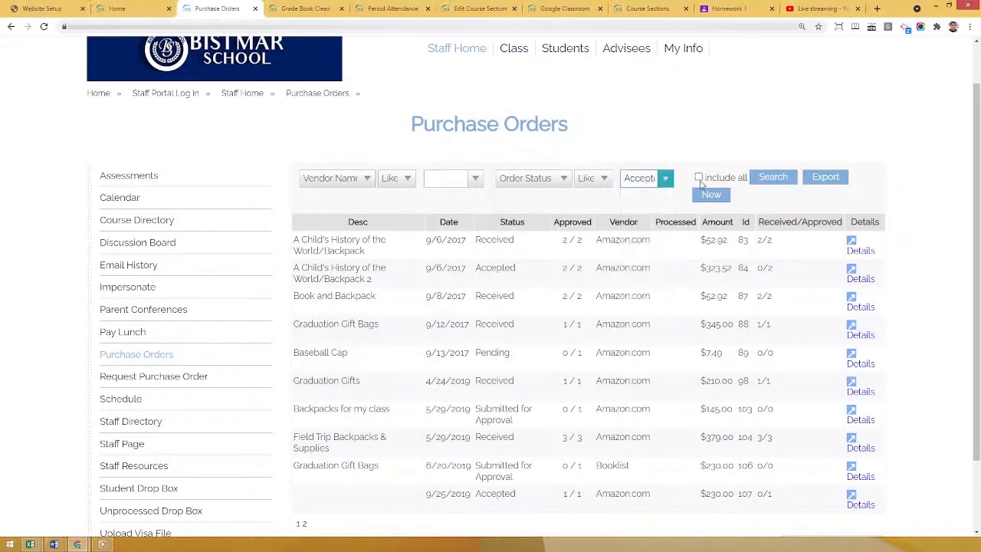
{"action": "left_click", "coordinate": [697, 178]}
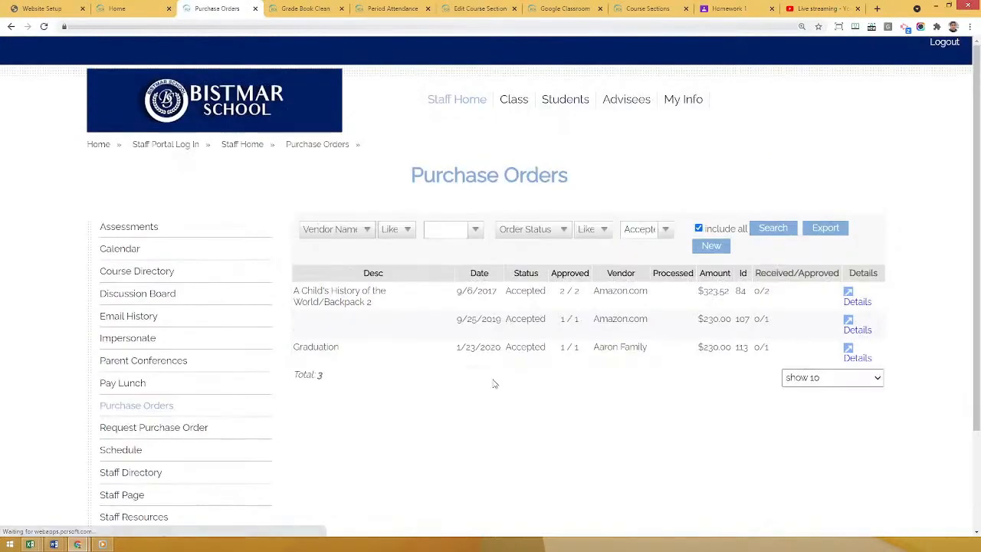
Open the accepted Graduation purchase order and record 10 Graduation Gift Bags as received.
{"action": "left_click_drag", "start_coordinate": [293, 347], "coordinate": [341, 346]}
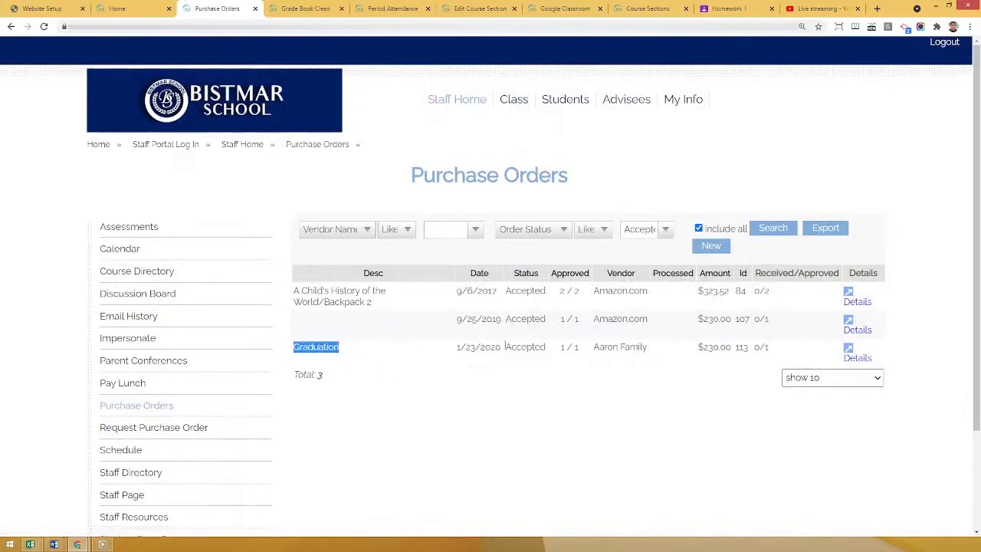
{"action": "left_click", "coordinate": [855, 357]}
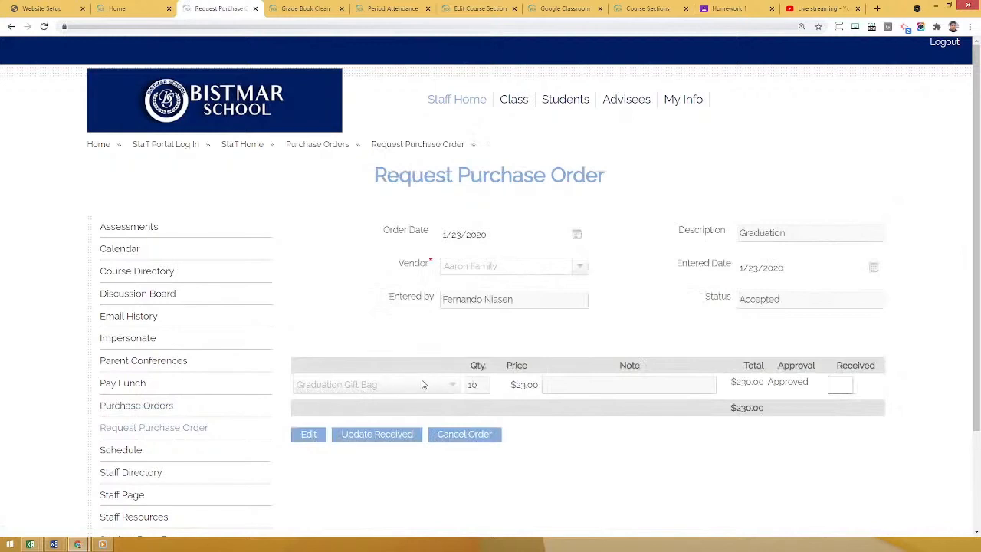
{"action": "left_click", "coordinate": [835, 387]}
{"action": "type", "text": "10"}
{"action": "left_click", "coordinate": [735, 478]}
{"action": "left_click", "coordinate": [371, 438]}
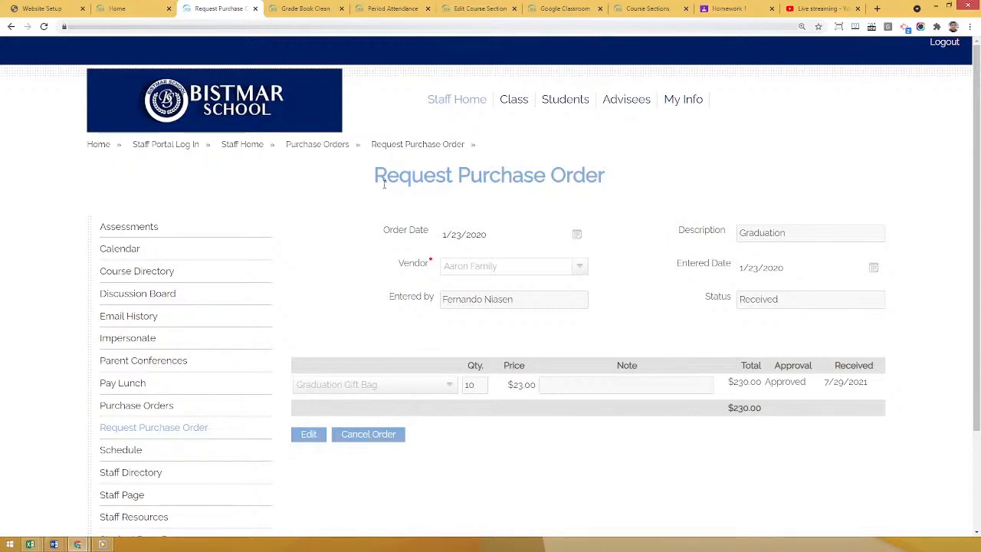
Open the Students list, view the profile of the first student in Alg II/Trig (Hon), and return to the list.
{"action": "left_click", "coordinate": [570, 102]}
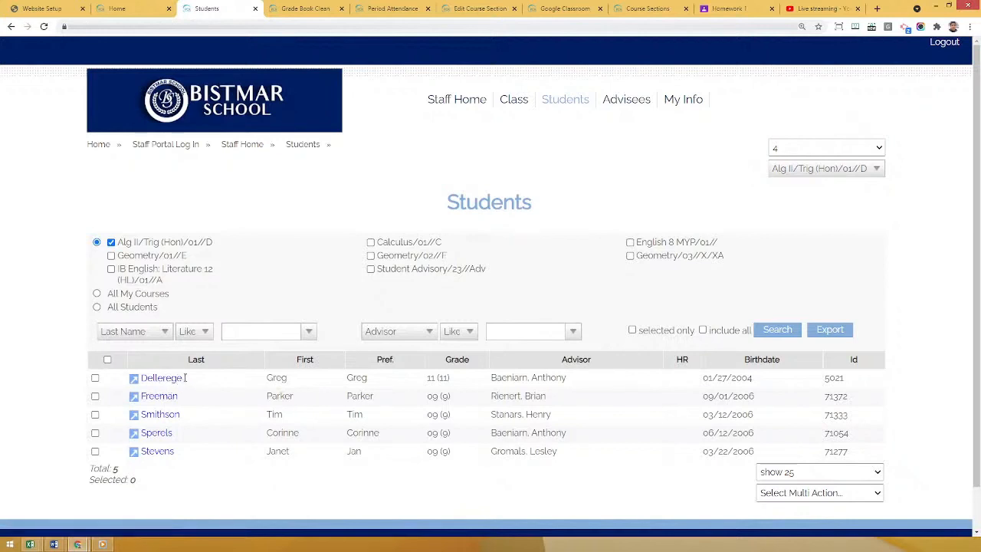
{"action": "double_click", "coordinate": [185, 377]}
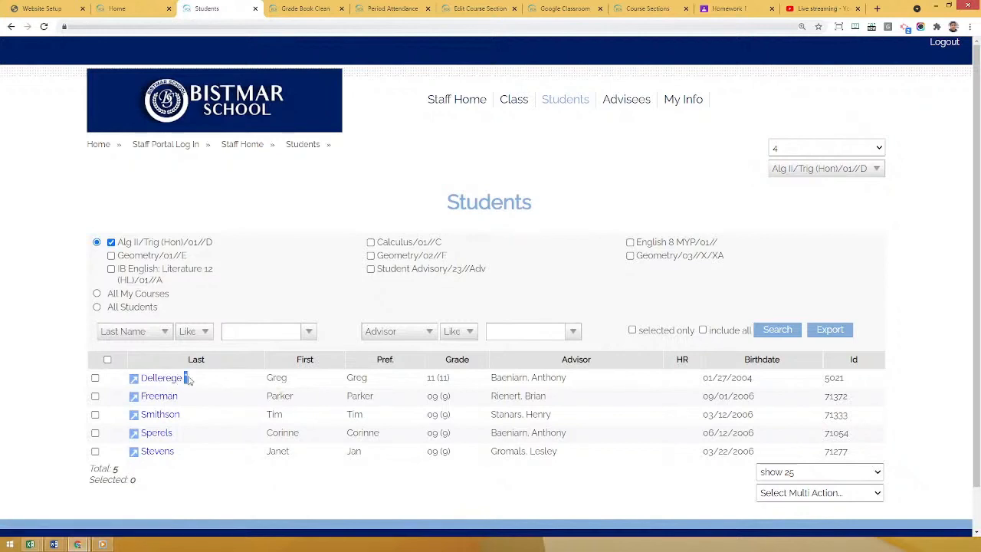
{"action": "left_click", "coordinate": [133, 380]}
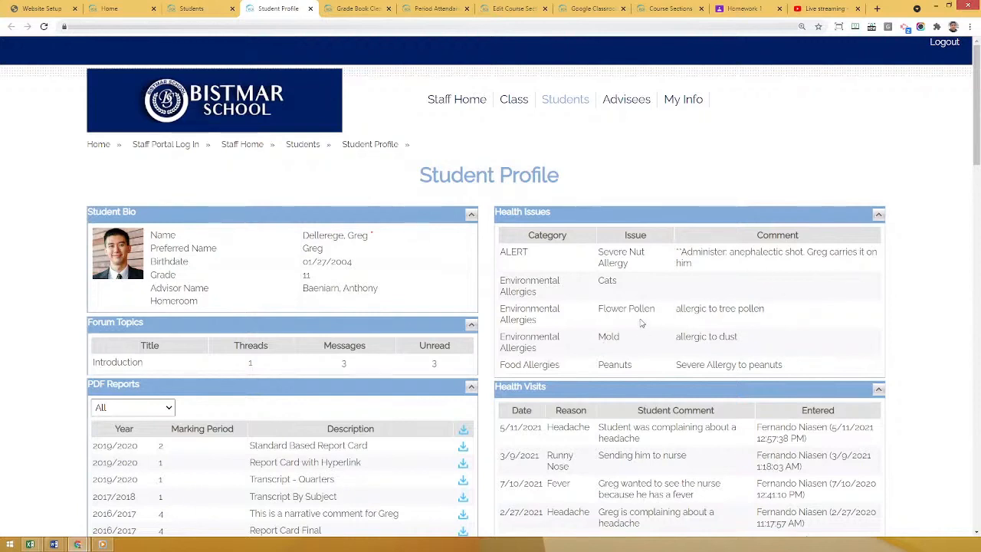
{"action": "left_click", "coordinate": [204, 8]}
{"action": "left_click", "coordinate": [281, 460]}
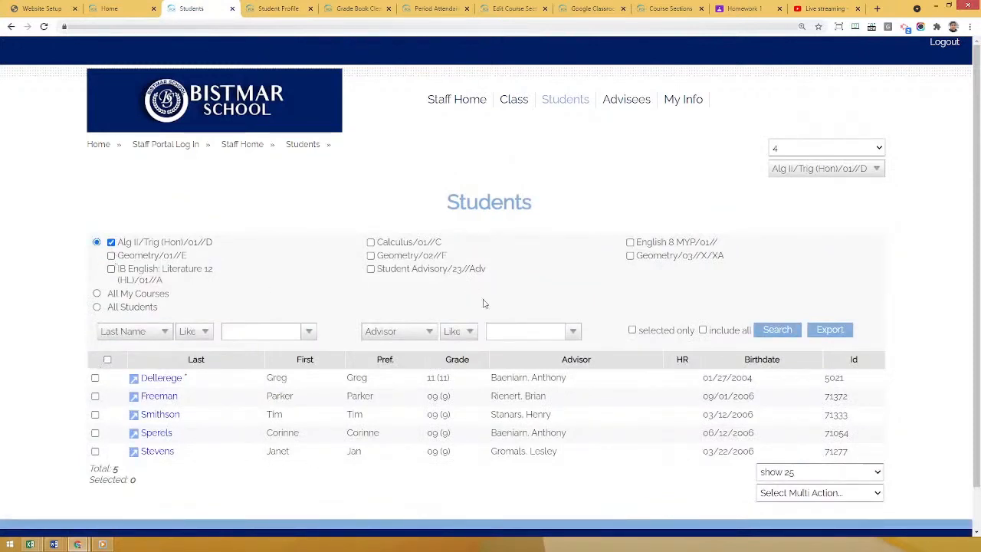
Select all students in the Alg II/Trig (Hon) list and start the Email Parents and Students action for them.
{"action": "left_click", "coordinate": [107, 362]}
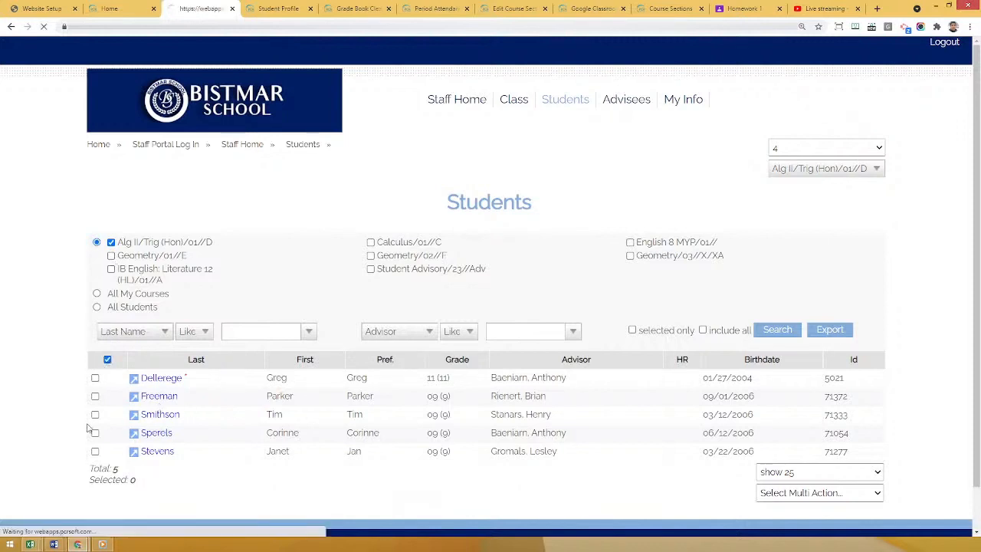
{"action": "left_click", "coordinate": [815, 495]}
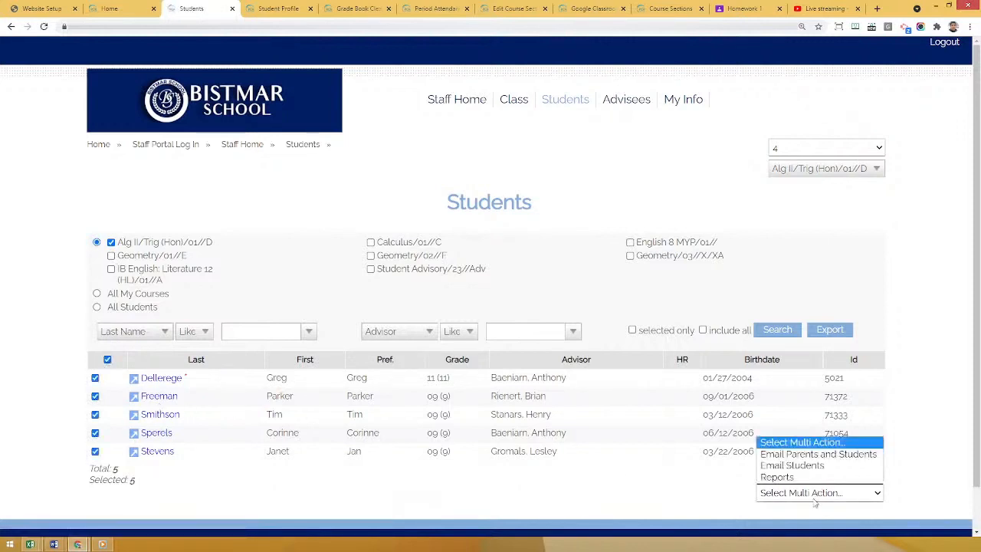
{"action": "left_click", "coordinate": [796, 455]}
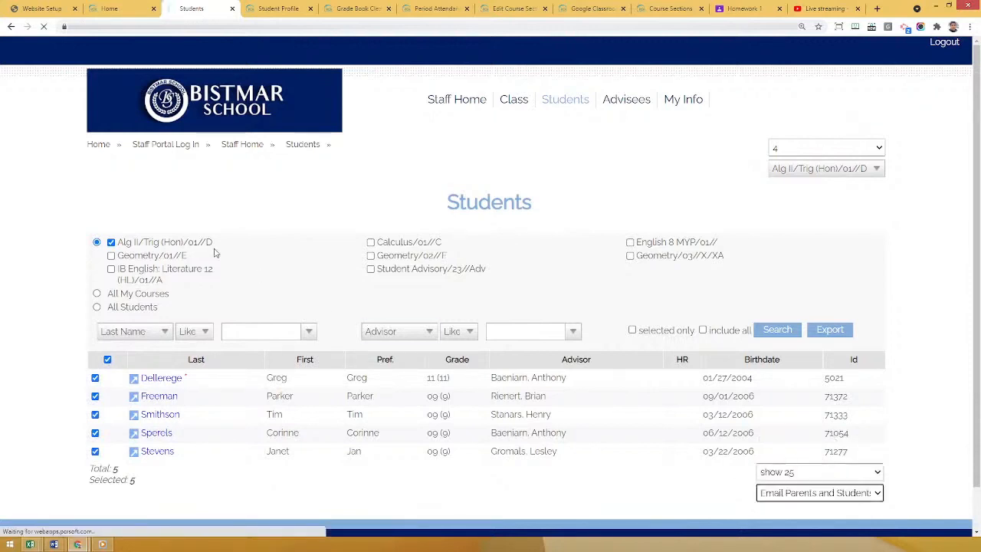
Set the subject of the email to parents and students to "Exam Tomorrow".
{"action": "scroll", "coordinate": [84, 246], "scroll_direction": "down", "scroll_amount": 4}
{"action": "scroll", "coordinate": [73, 204], "scroll_direction": "up", "scroll_amount": 2}
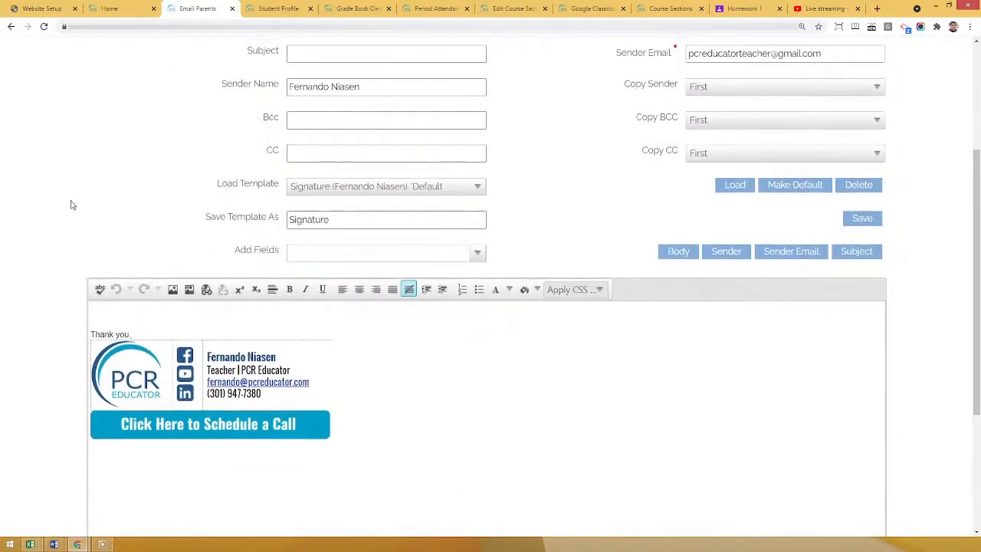
{"action": "scroll", "coordinate": [83, 201], "scroll_direction": "down", "scroll_amount": 1}
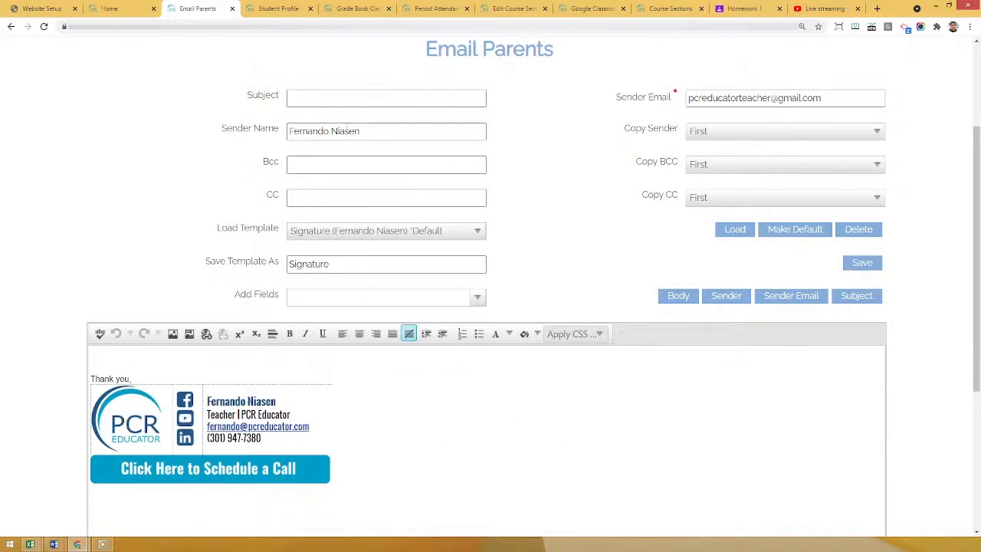
{"action": "left_click", "coordinate": [307, 97]}
{"action": "type", "text": "Exam T"}
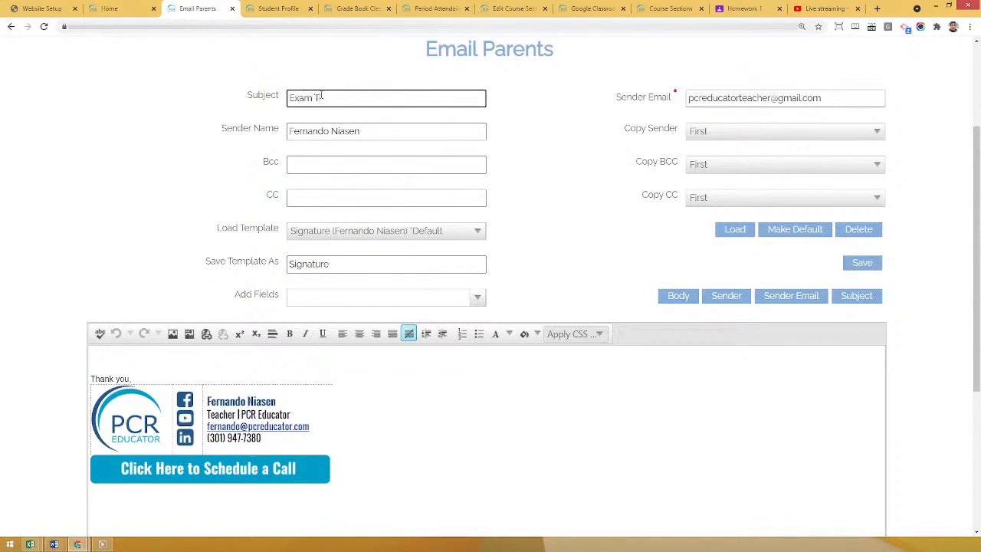
{"action": "type", "text": "omorrow"}
Start the message above the signature with "Hi" followed by the StudentFirstName merge field inserted into the body.
{"action": "left_click", "coordinate": [141, 351]}
{"action": "type", "text": "Hi"}
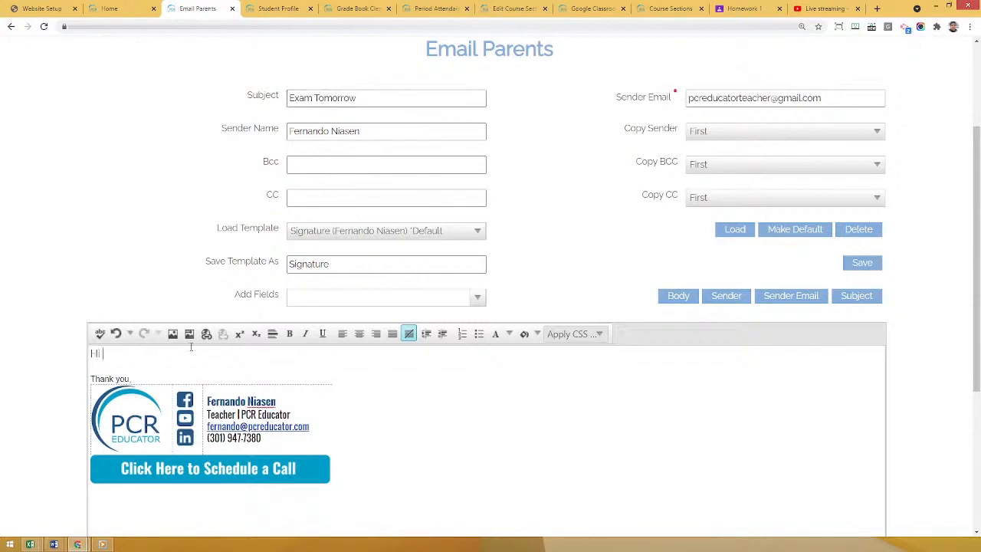
{"action": "left_click_drag", "start_coordinate": [241, 295], "coordinate": [277, 296]}
{"action": "left_click", "coordinate": [386, 296]}
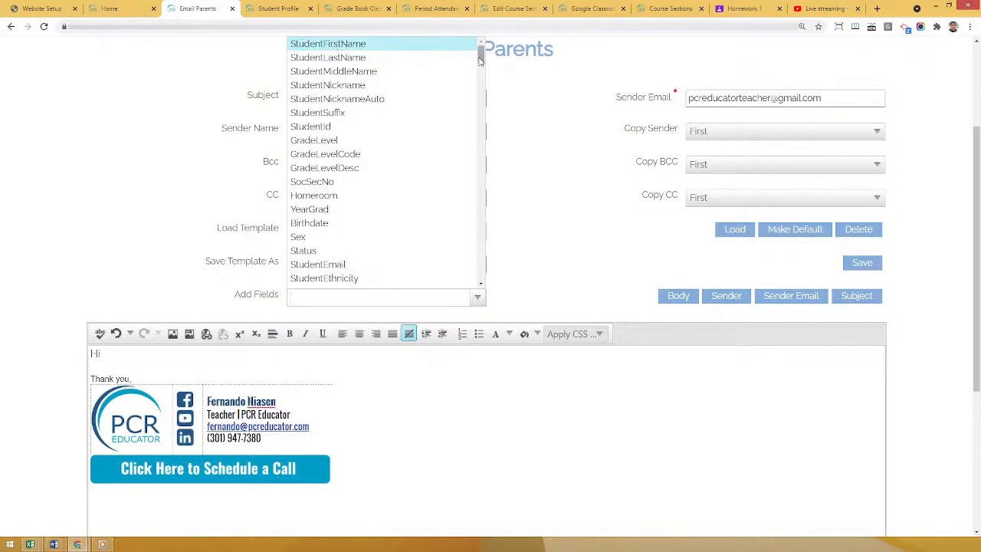
{"action": "left_click_drag", "start_coordinate": [481, 58], "coordinate": [364, 40]}
{"action": "left_click", "coordinate": [338, 44]}
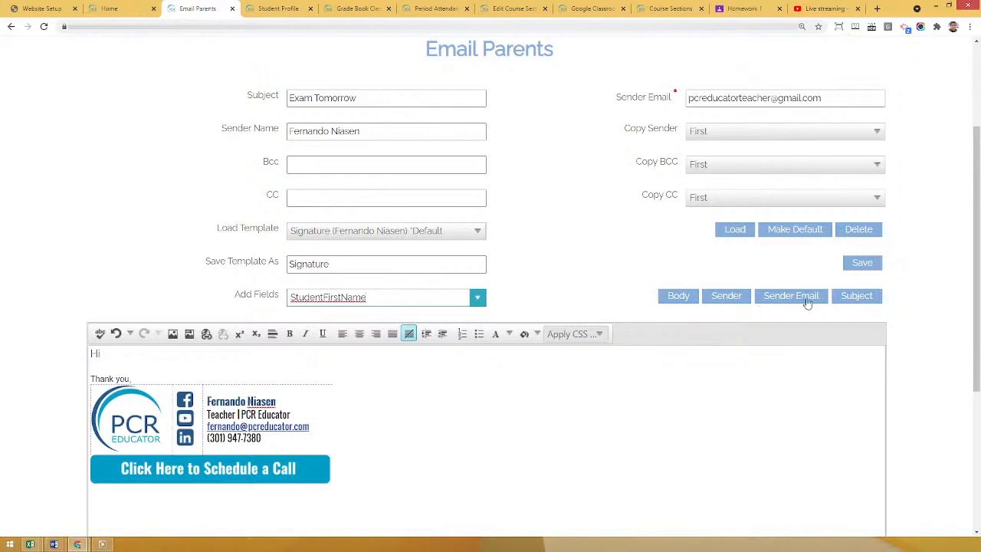
{"action": "left_click", "coordinate": [381, 97]}
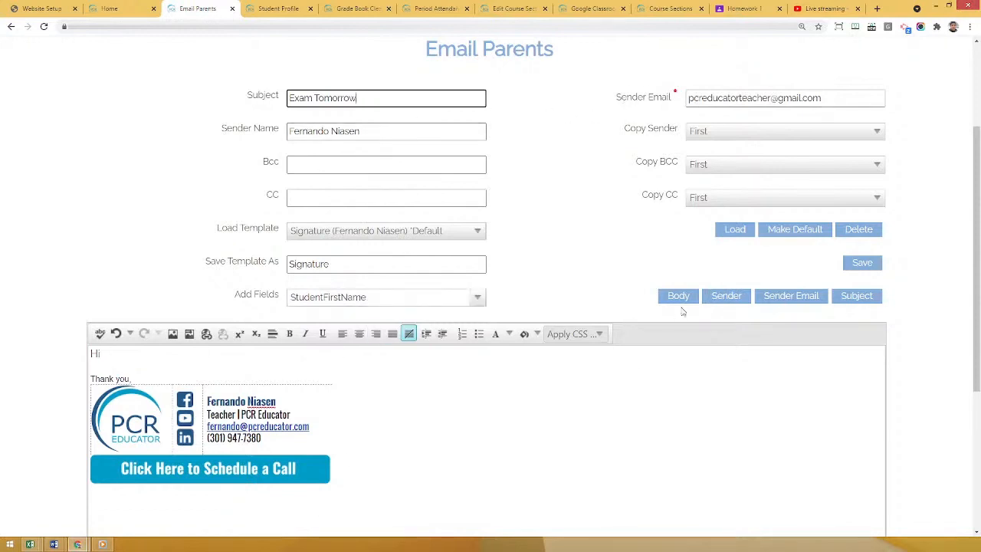
{"action": "left_click", "coordinate": [678, 297]}
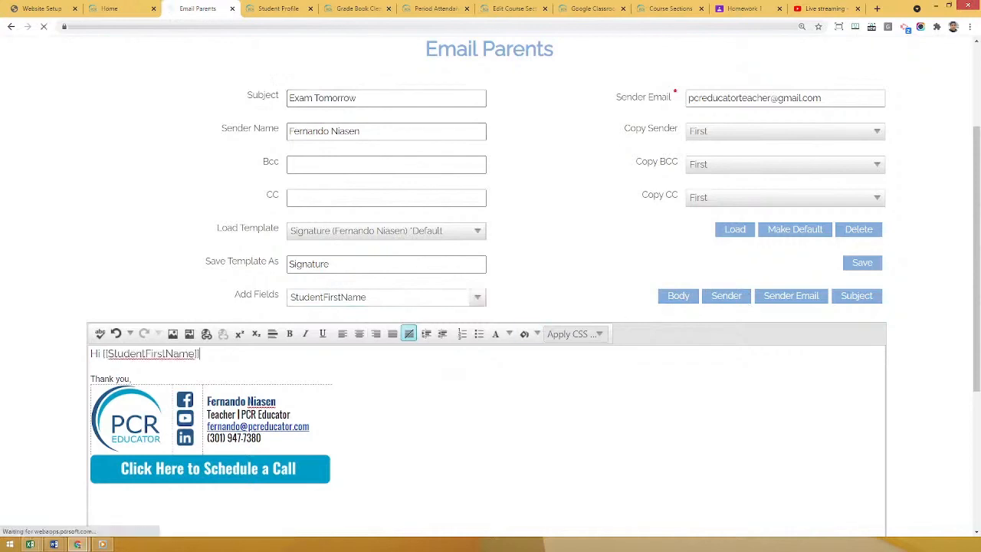
End the greeting with a comma and write below it "We have an exam tomorrow. Please bring your number 2 pencils!".
{"action": "scroll", "coordinate": [129, 361], "scroll_direction": "down", "scroll_amount": 4}
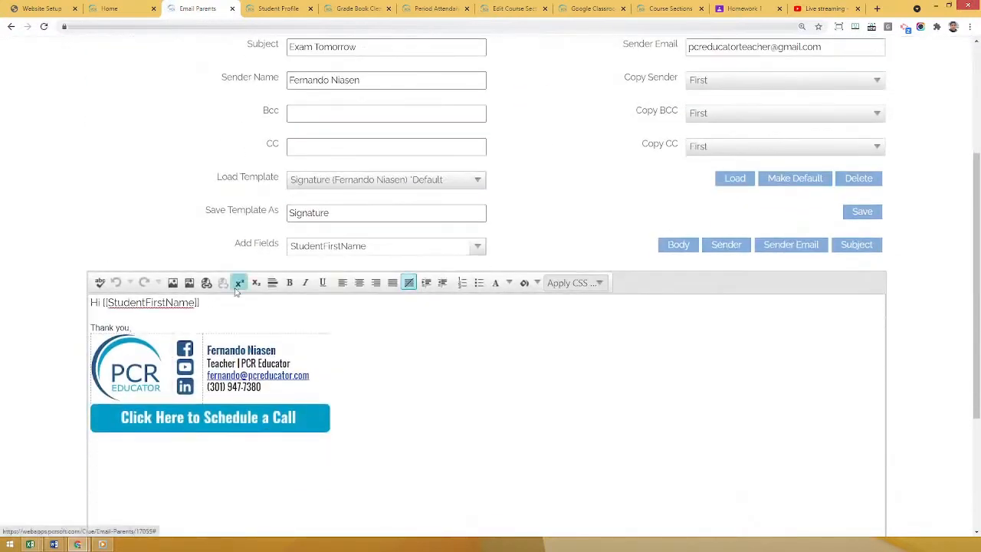
{"action": "type", "text": "."}
{"action": "key", "text": "Return"}
{"action": "type", "text": "We h"}
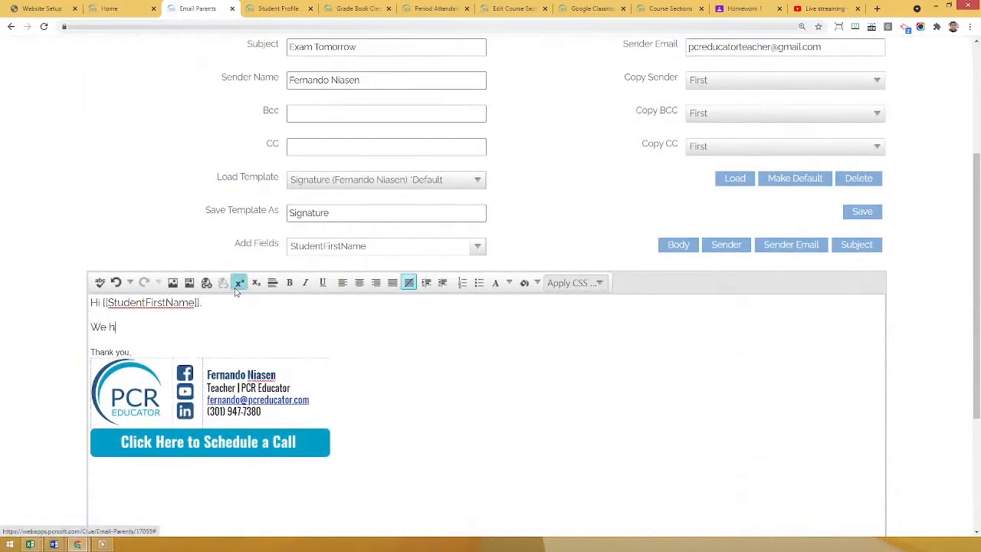
{"action": "type", "text": "ave an exam tomorrow. Please b"}
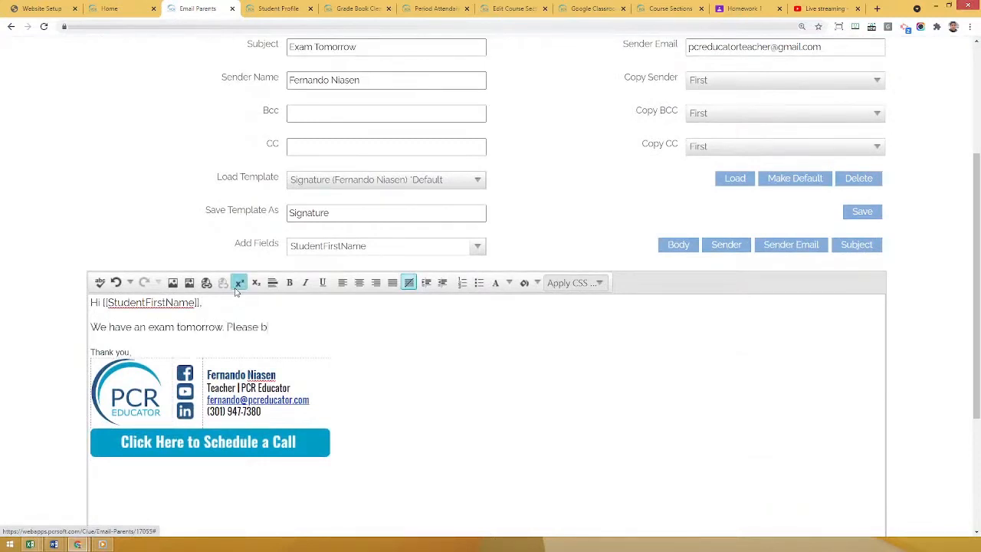
{"action": "type", "text": "ring your number 2 pencils"}
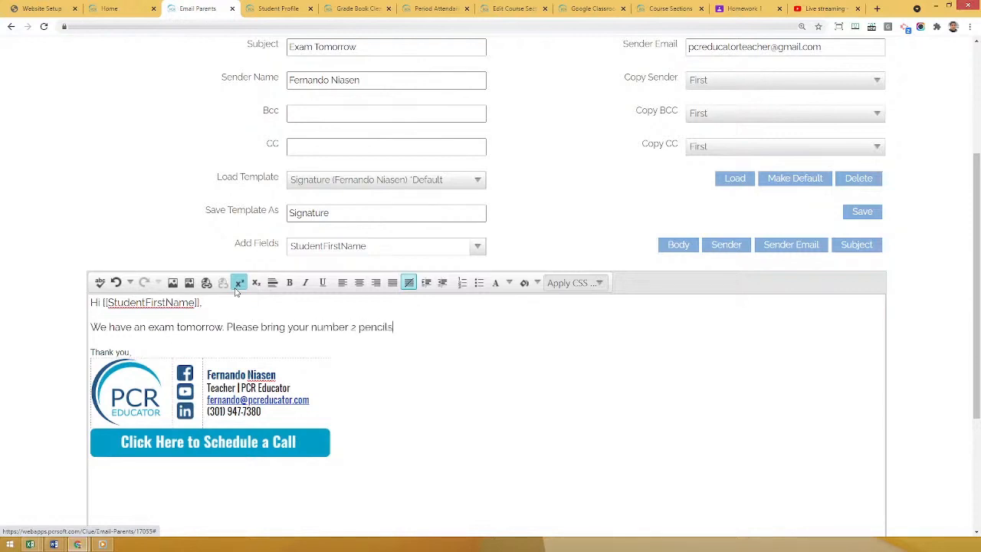
{"action": "type", "text": "!"}
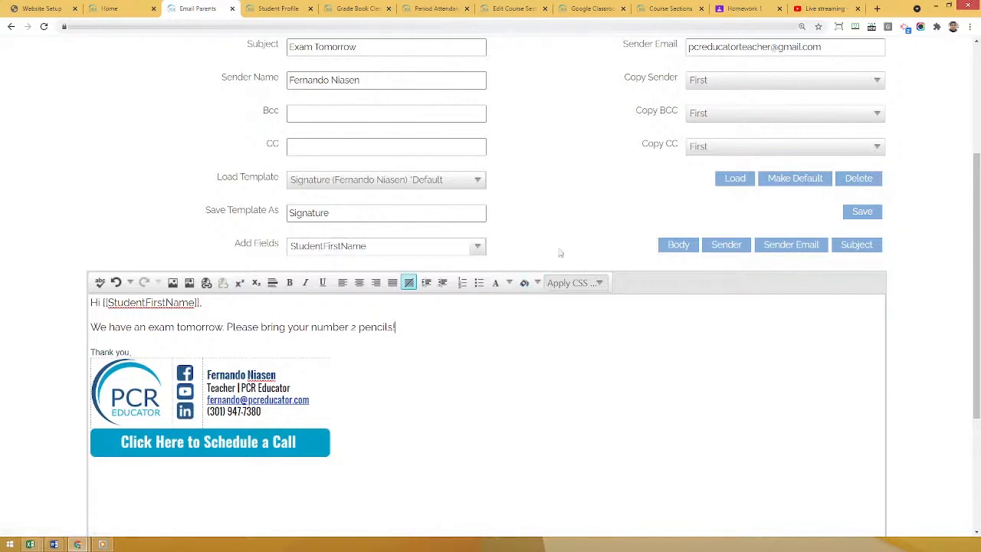
Preview the email, check the personalised greeting and body for each selected recipient, and close the preview.
{"action": "scroll", "coordinate": [587, 211], "scroll_direction": "up", "scroll_amount": 1}
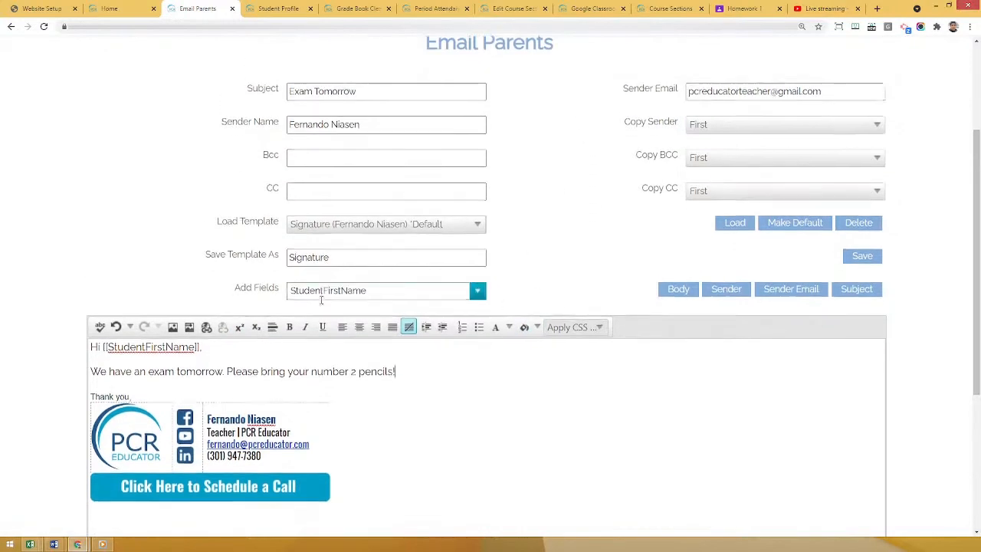
{"action": "scroll", "coordinate": [89, 342], "scroll_direction": "down", "scroll_amount": 2}
{"action": "scroll", "coordinate": [89, 343], "scroll_direction": "down", "scroll_amount": 3}
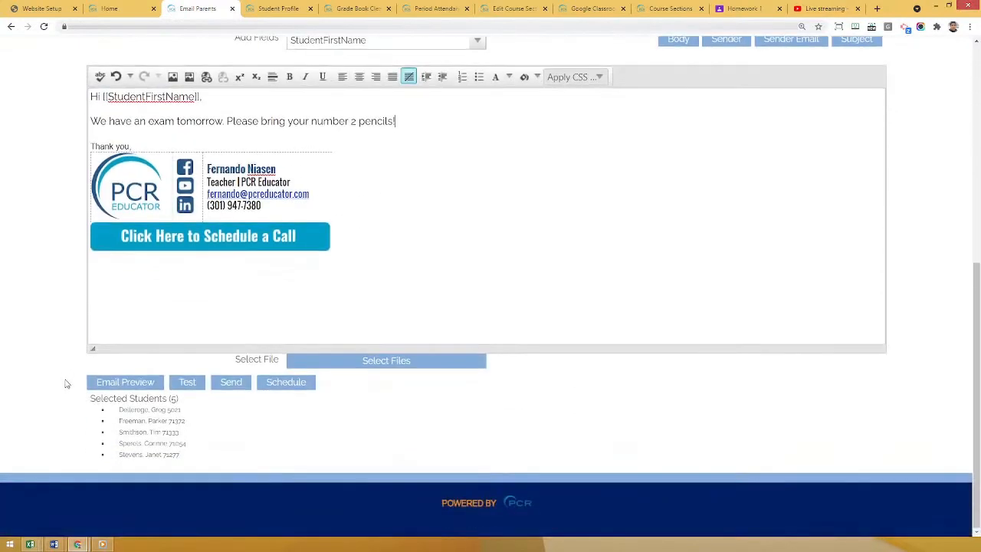
{"action": "left_click", "coordinate": [127, 383]}
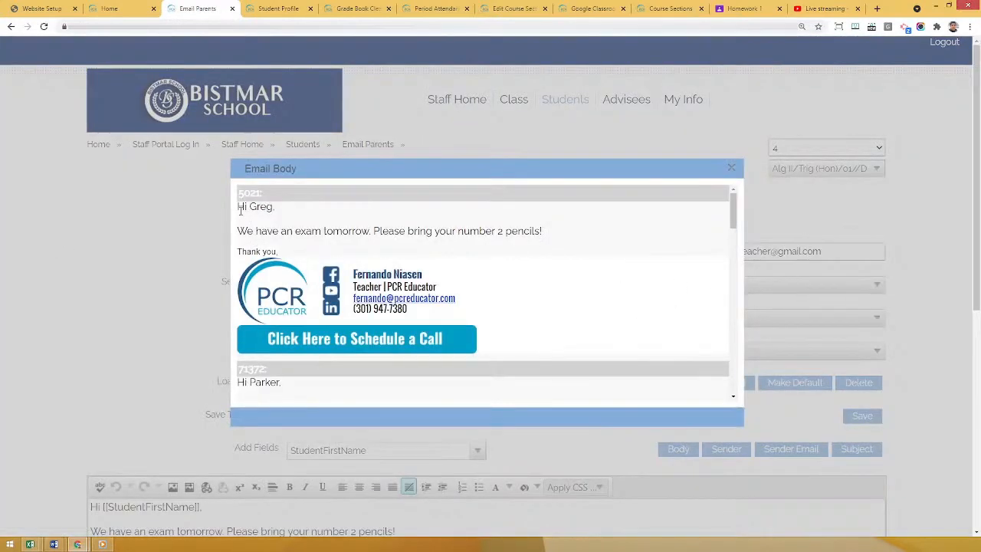
{"action": "left_click_drag", "start_coordinate": [239, 209], "coordinate": [274, 207]}
{"action": "scroll", "coordinate": [285, 240], "scroll_direction": "down", "scroll_amount": 5}
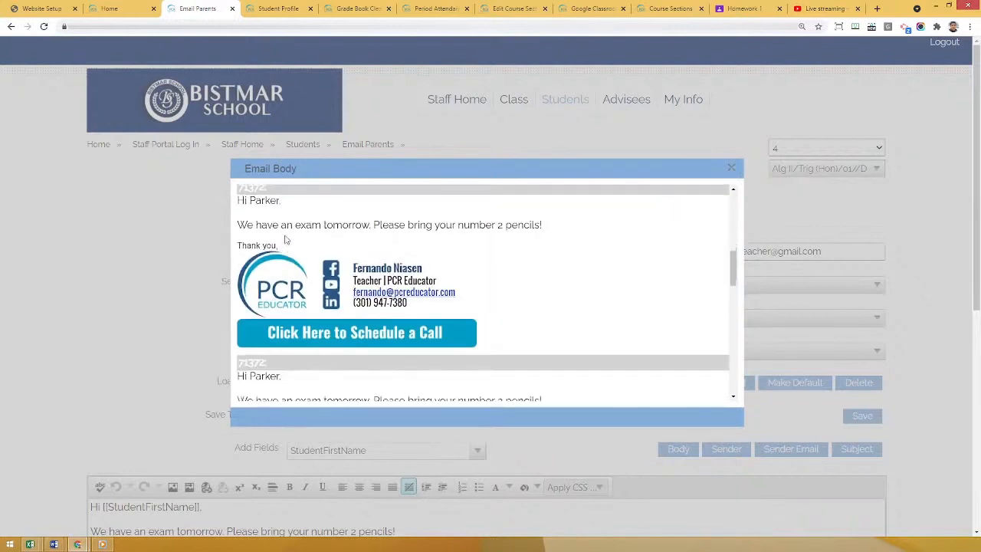
{"action": "scroll", "coordinate": [295, 253], "scroll_direction": "down", "scroll_amount": 1}
{"action": "scroll", "coordinate": [317, 289], "scroll_direction": "down", "scroll_amount": 2}
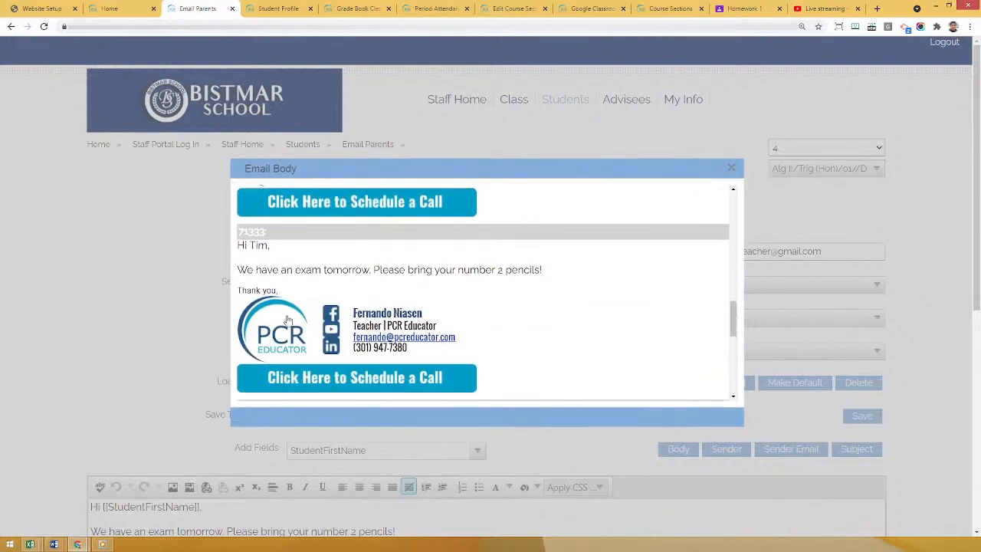
{"action": "scroll", "coordinate": [322, 289], "scroll_direction": "up", "scroll_amount": 3}
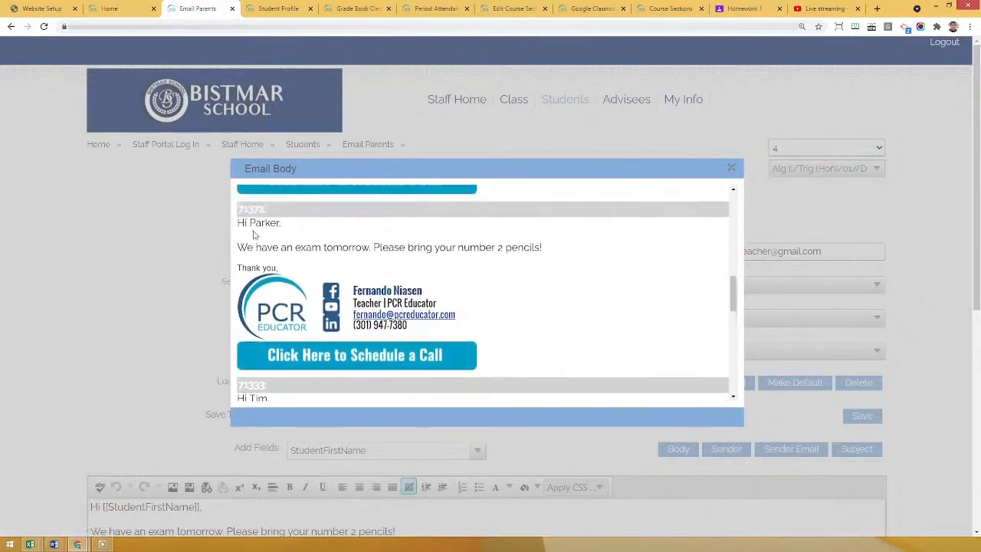
{"action": "left_click_drag", "start_coordinate": [245, 223], "coordinate": [262, 223]}
{"action": "scroll", "coordinate": [328, 249], "scroll_direction": "up", "scroll_amount": 2}
{"action": "scroll", "coordinate": [328, 256], "scroll_direction": "down", "scroll_amount": 1}
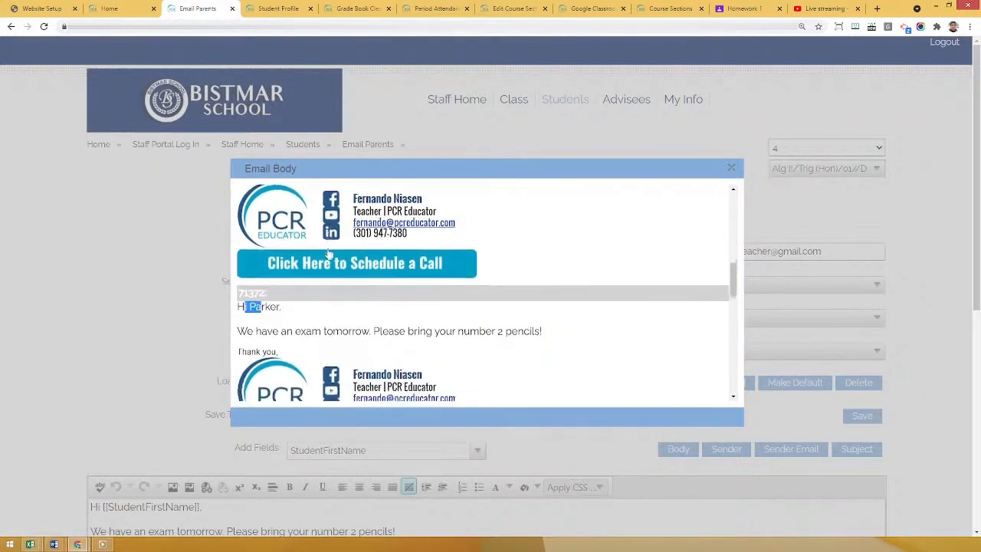
{"action": "left_click", "coordinate": [245, 274]}
{"action": "scroll", "coordinate": [460, 299], "scroll_direction": "down", "scroll_amount": 1}
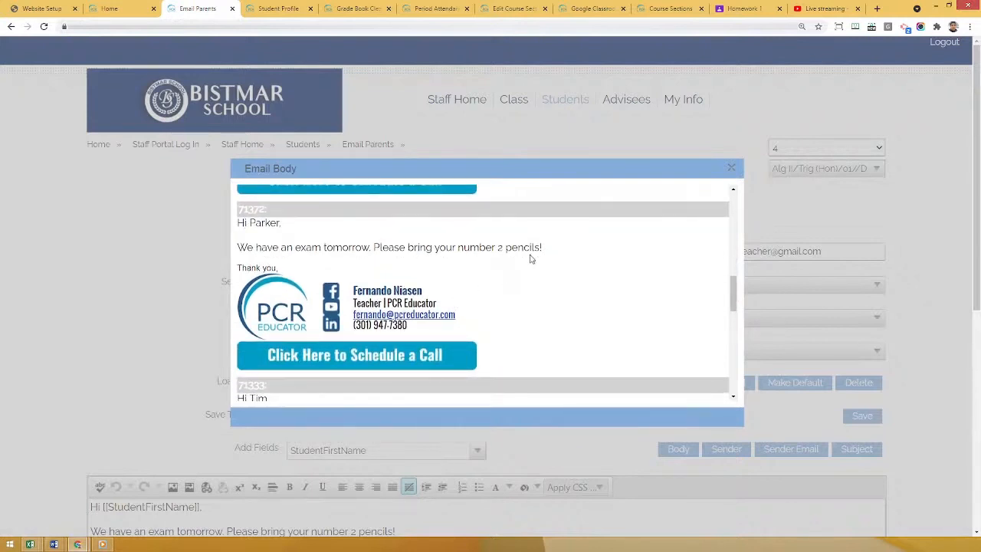
{"action": "scroll", "coordinate": [539, 255], "scroll_direction": "down", "scroll_amount": 1}
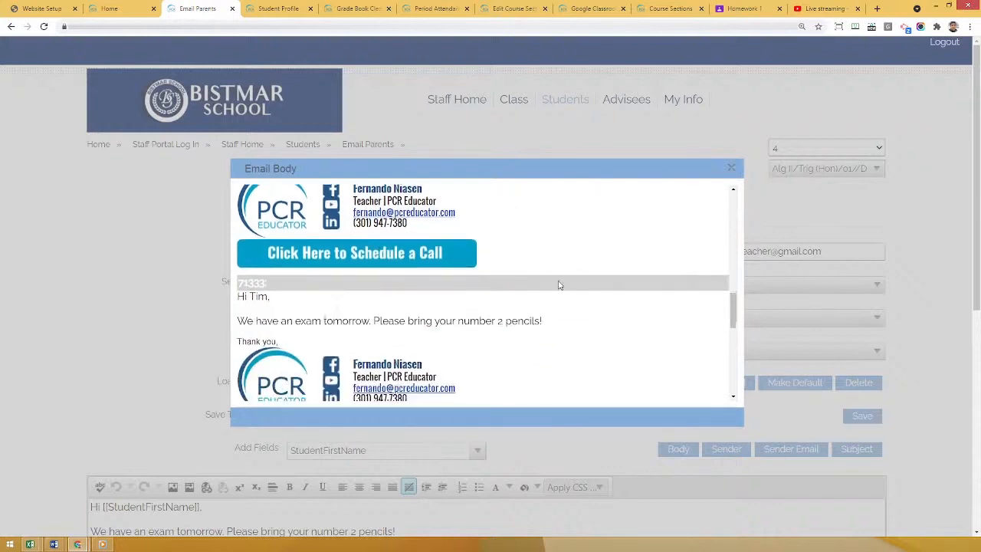
{"action": "scroll", "coordinate": [555, 286], "scroll_direction": "down", "scroll_amount": 1}
{"action": "scroll", "coordinate": [536, 322], "scroll_direction": "down", "scroll_amount": 4}
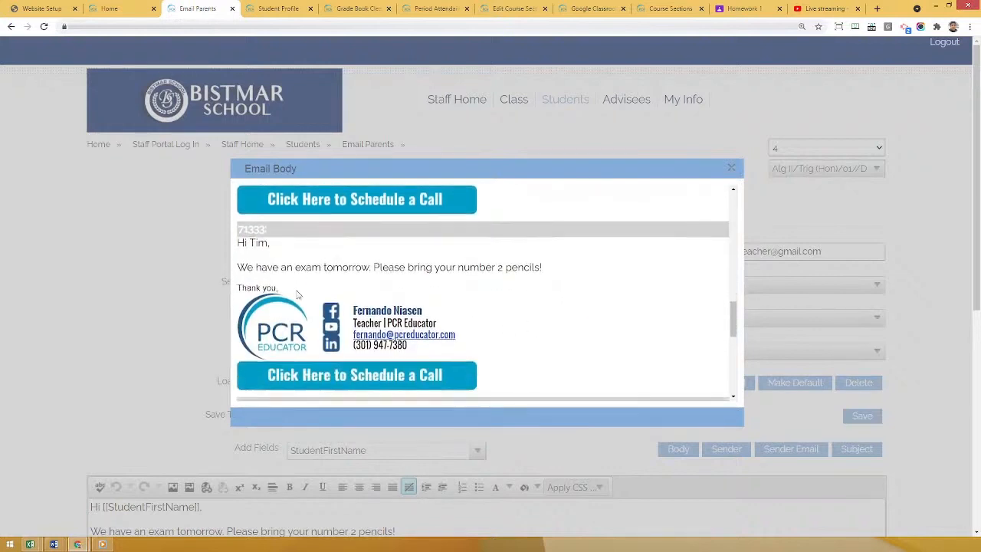
{"action": "left_click", "coordinate": [730, 167]}
Try scheduling the email for 8/7/2021 at 8:00 AM, and close the scheduling dialog without finishing.
{"action": "scroll", "coordinate": [131, 260], "scroll_direction": "down", "scroll_amount": 2}
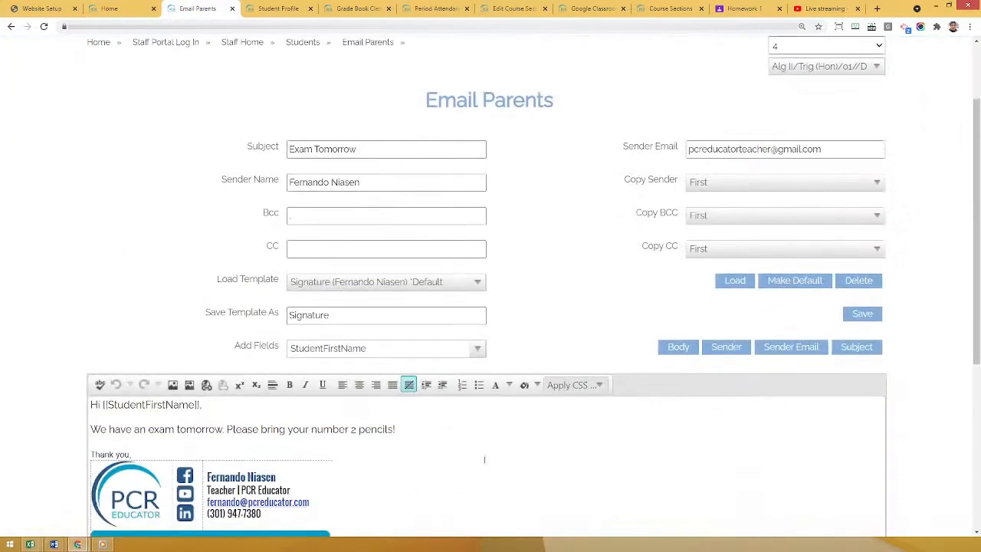
{"action": "scroll", "coordinate": [381, 448], "scroll_direction": "down", "scroll_amount": 6}
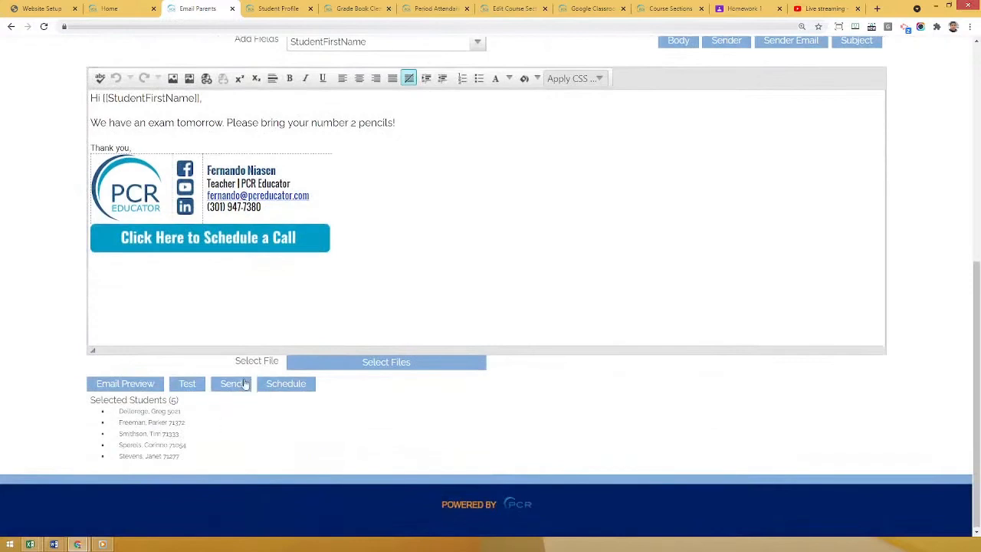
{"action": "left_click", "coordinate": [285, 386]}
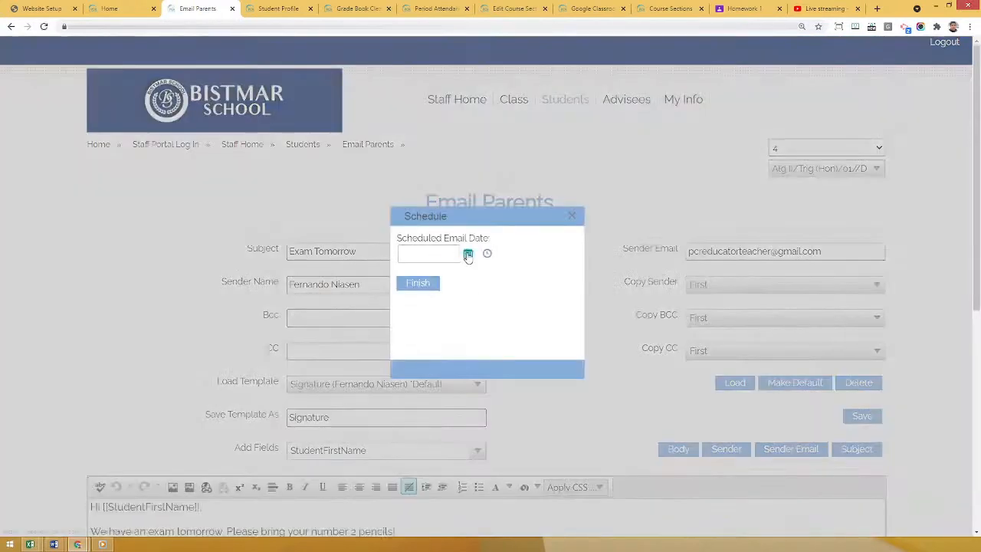
{"action": "left_click", "coordinate": [468, 254]}
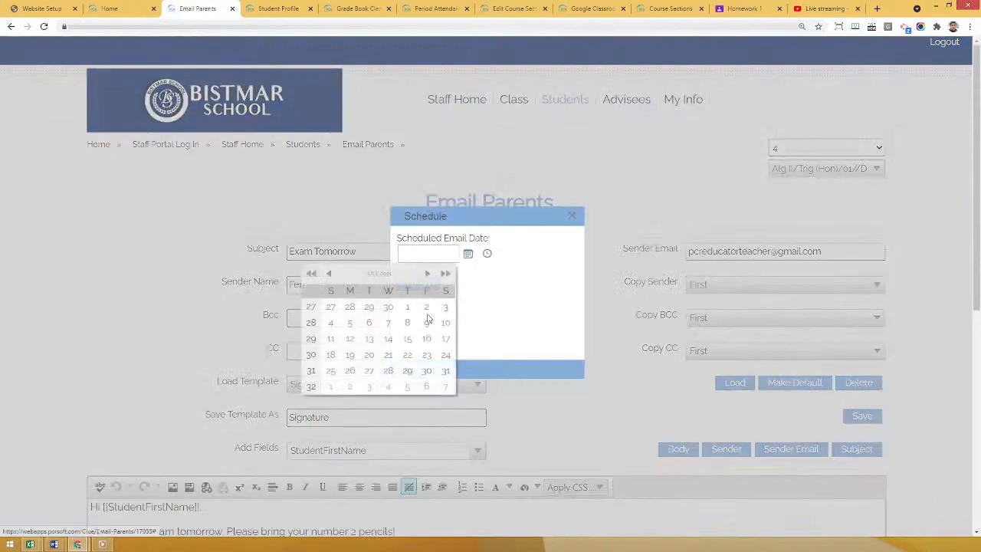
{"action": "left_click", "coordinate": [444, 387]}
{"action": "left_click", "coordinate": [487, 253]}
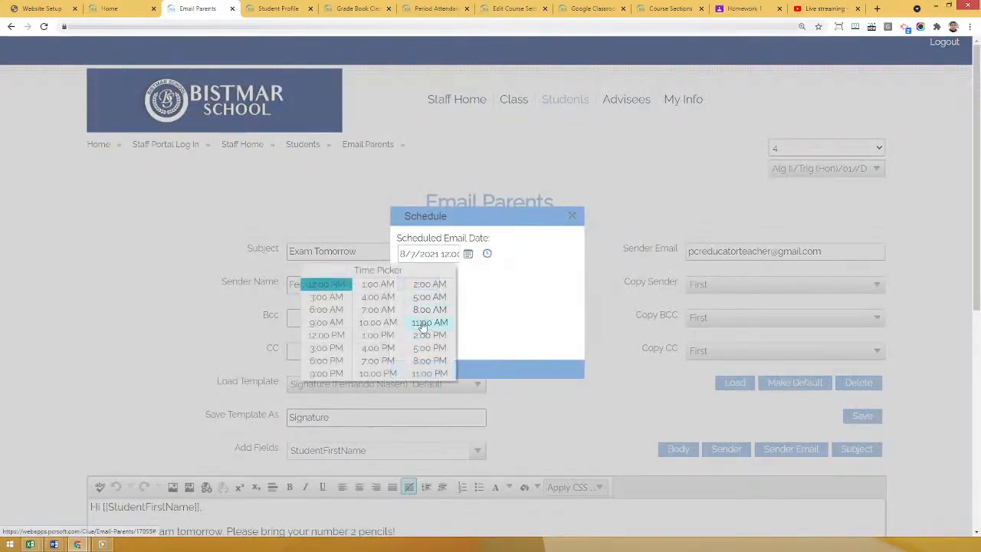
{"action": "left_click", "coordinate": [427, 316]}
{"action": "left_click", "coordinate": [448, 254]}
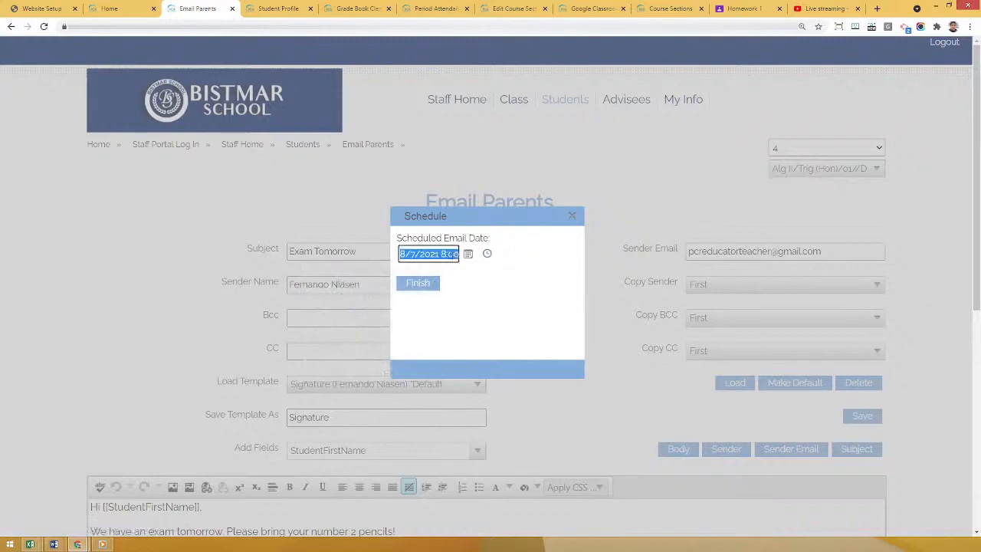
{"action": "left_click", "coordinate": [460, 254]}
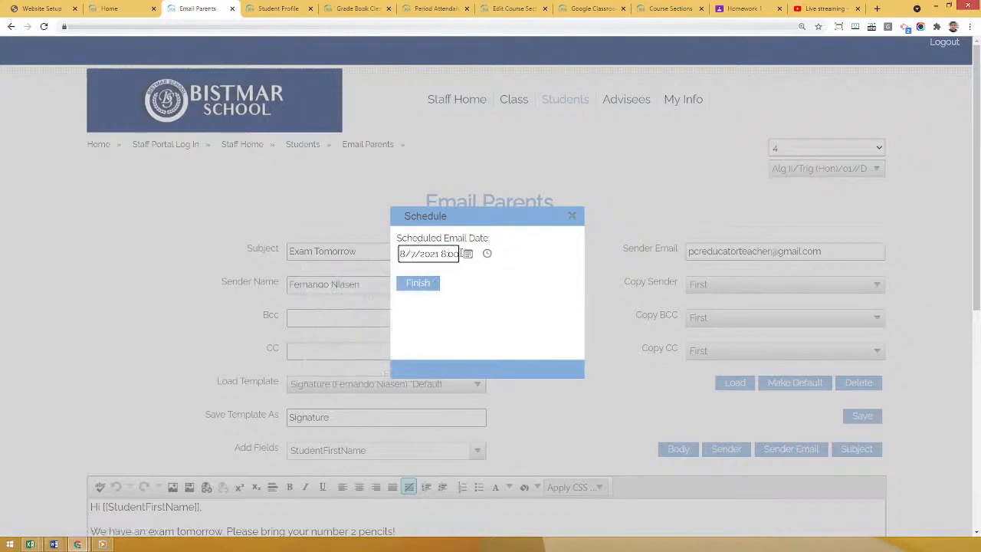
{"action": "left_click", "coordinate": [572, 216]}
{"action": "scroll", "coordinate": [259, 272], "scroll_direction": "down", "scroll_amount": 3}
{"action": "scroll", "coordinate": [259, 272], "scroll_direction": "down", "scroll_amount": 3}
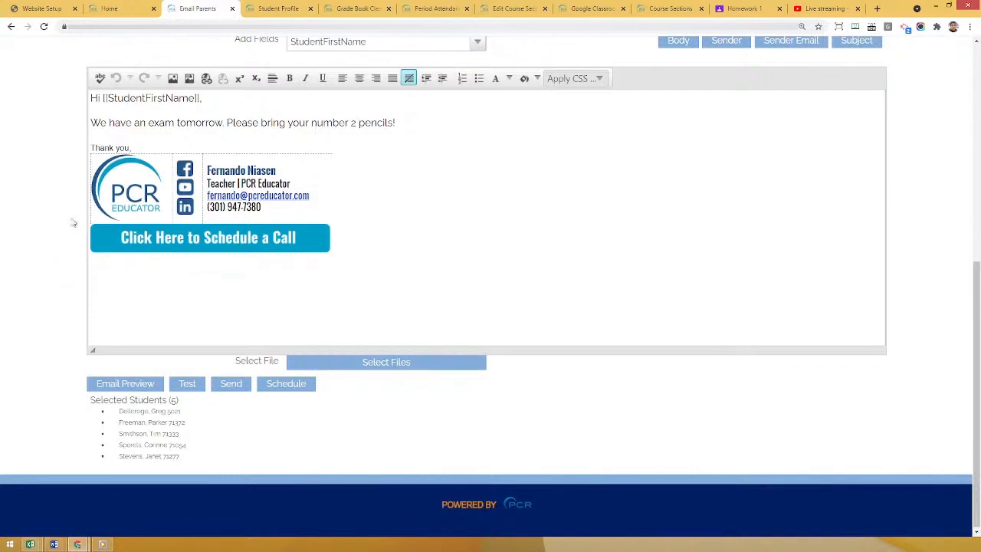
{"action": "scroll", "coordinate": [55, 246], "scroll_direction": "up", "scroll_amount": 2}
{"action": "scroll", "coordinate": [55, 247], "scroll_direction": "up", "scroll_amount": 1}
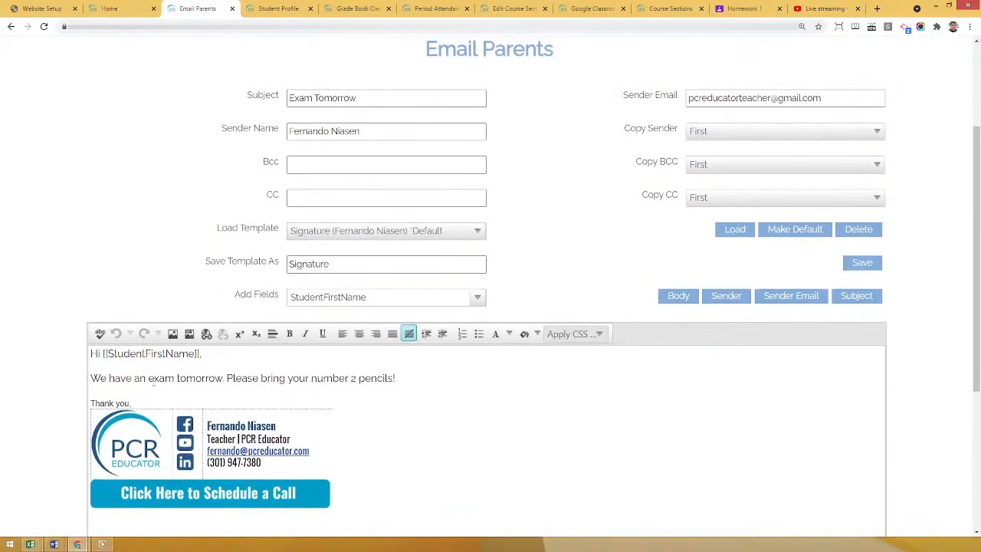
{"action": "scroll", "coordinate": [153, 358], "scroll_direction": "down", "scroll_amount": 3}
{"action": "scroll", "coordinate": [75, 344], "scroll_direction": "up", "scroll_amount": 1}
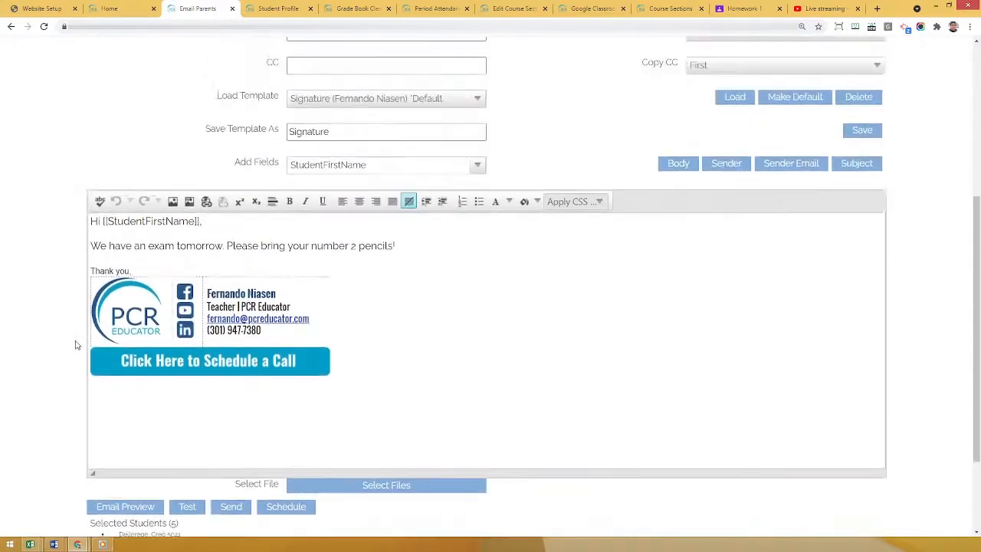
{"action": "scroll", "coordinate": [76, 345], "scroll_direction": "up", "scroll_amount": 1}
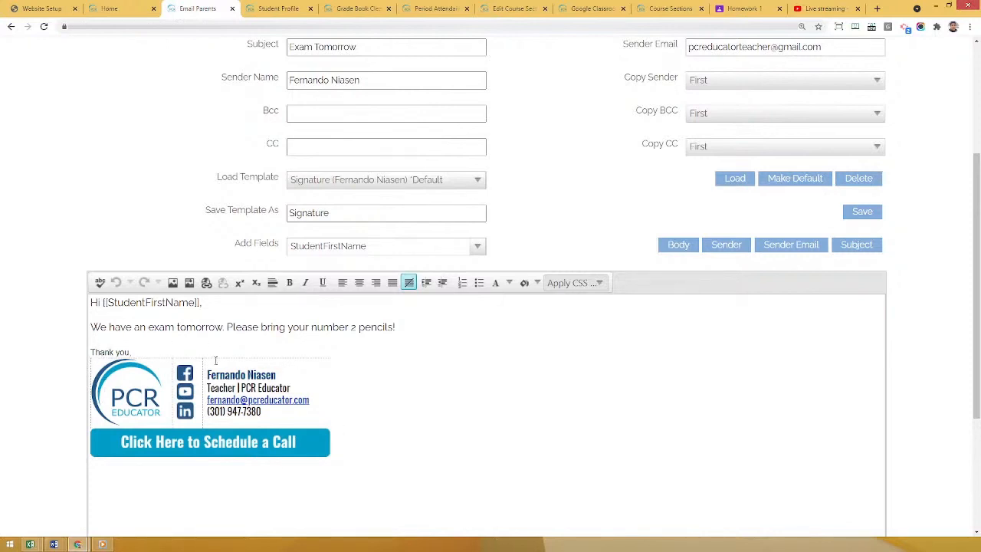
Examine the template naming field and the list of saved email templates, keeping the Signature template selected.
{"action": "left_click", "coordinate": [344, 212]}
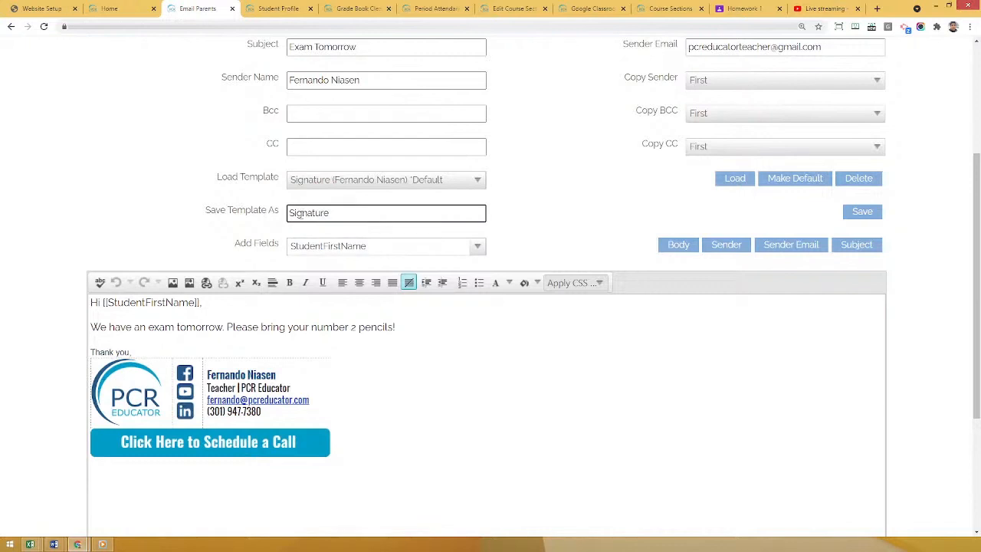
{"action": "left_click_drag", "start_coordinate": [344, 213], "coordinate": [281, 215]}
{"action": "left_click", "coordinate": [298, 181]}
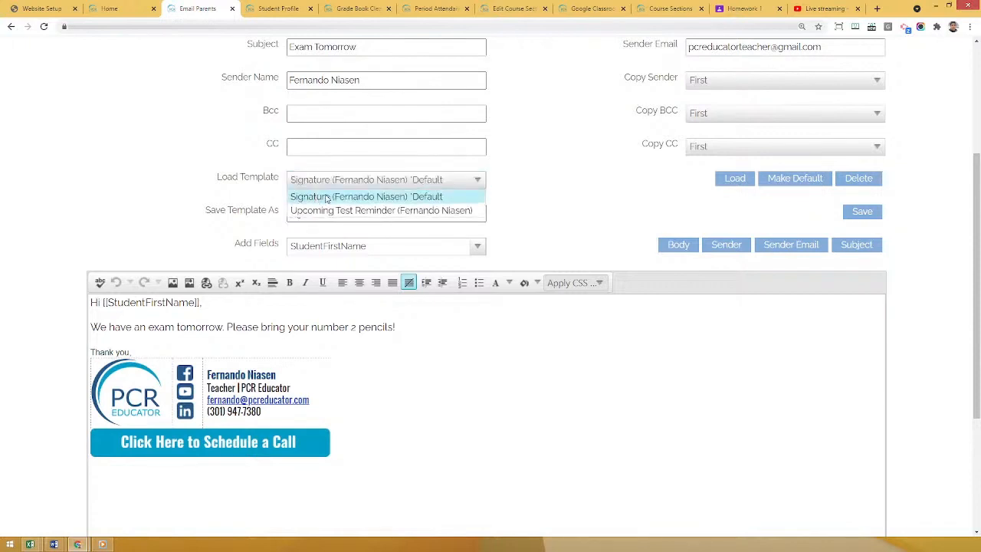
{"action": "left_click", "coordinate": [516, 190]}
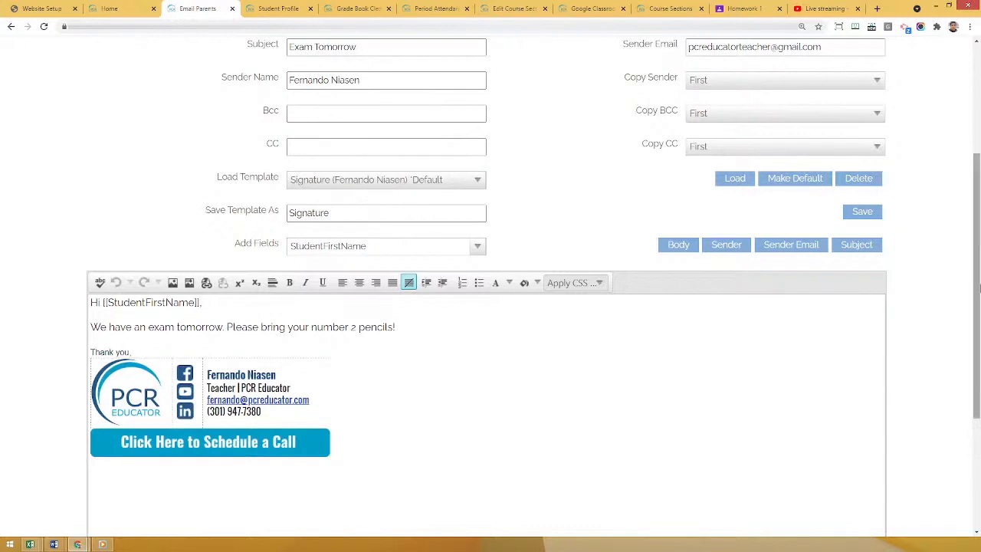
{"action": "scroll", "coordinate": [978, 283], "scroll_direction": "down", "scroll_amount": 2}
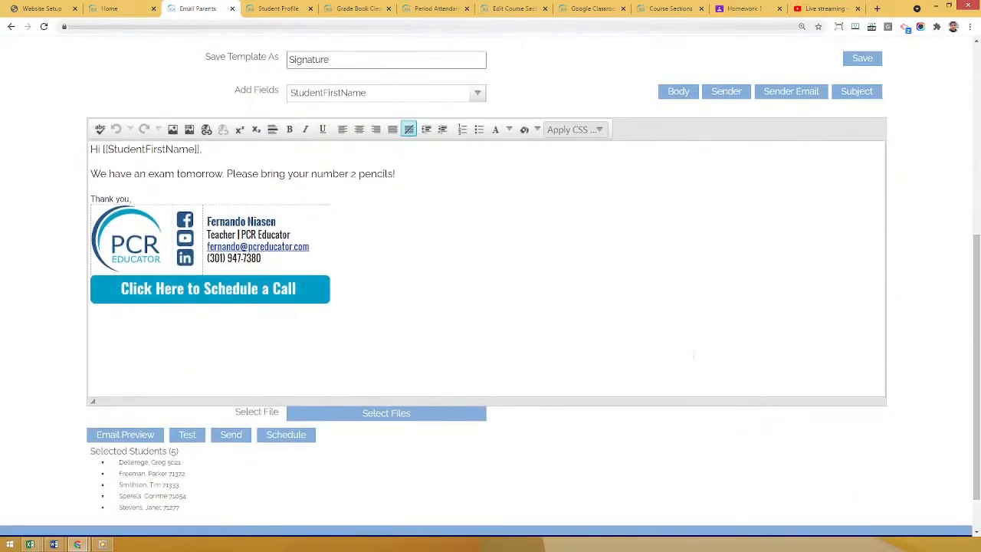
{"action": "left_click_drag", "start_coordinate": [978, 334], "coordinate": [977, 141]}
Open the staff Email History, view the message of the first "Updates from Bistmar School" email, and close it.
{"action": "left_click", "coordinate": [478, 104]}
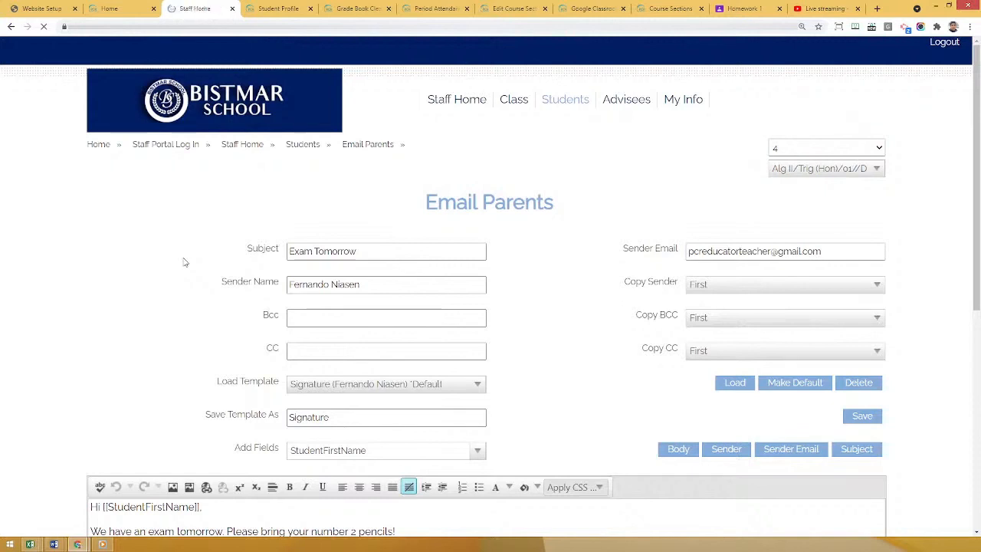
{"action": "left_click", "coordinate": [127, 315]}
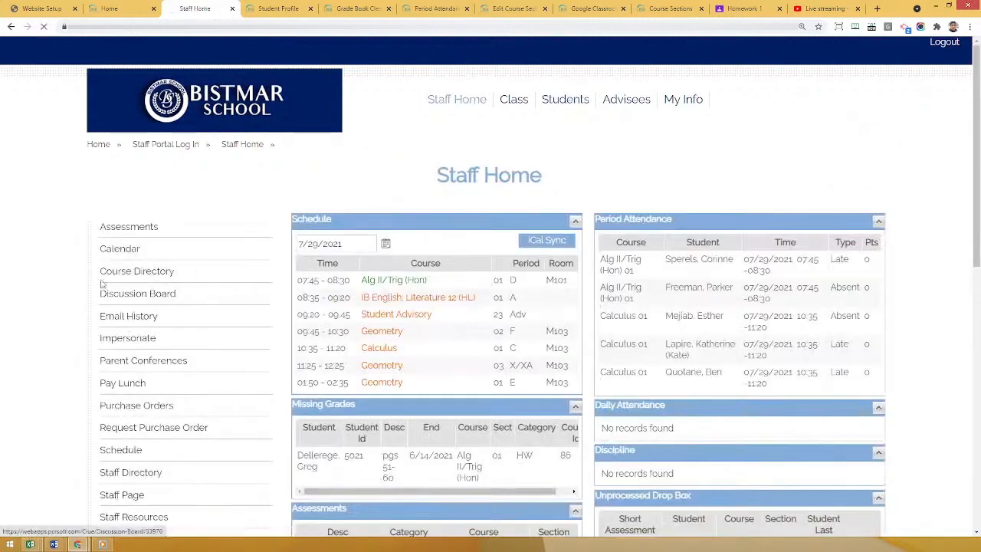
{"action": "scroll", "coordinate": [83, 244], "scroll_direction": "down", "scroll_amount": 2}
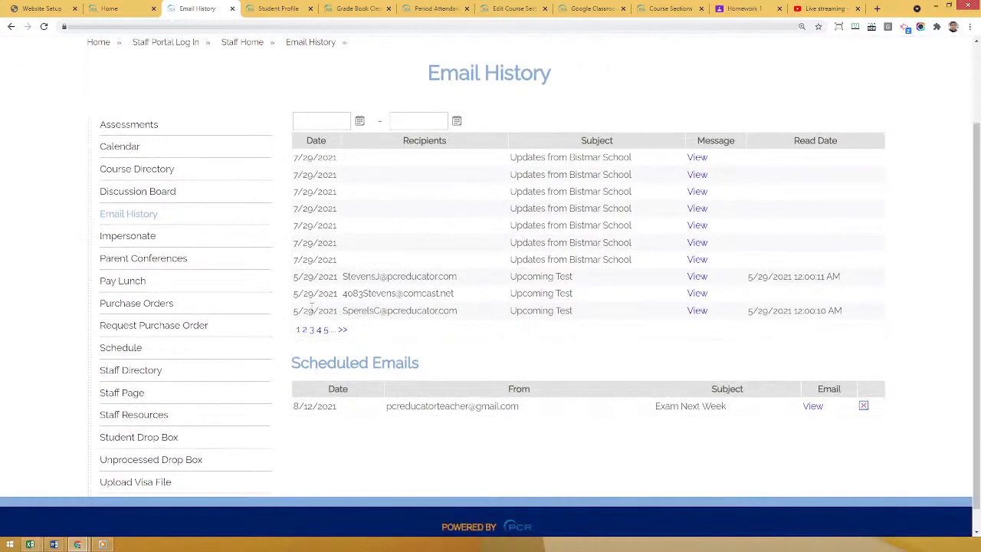
{"action": "left_click", "coordinate": [697, 159]}
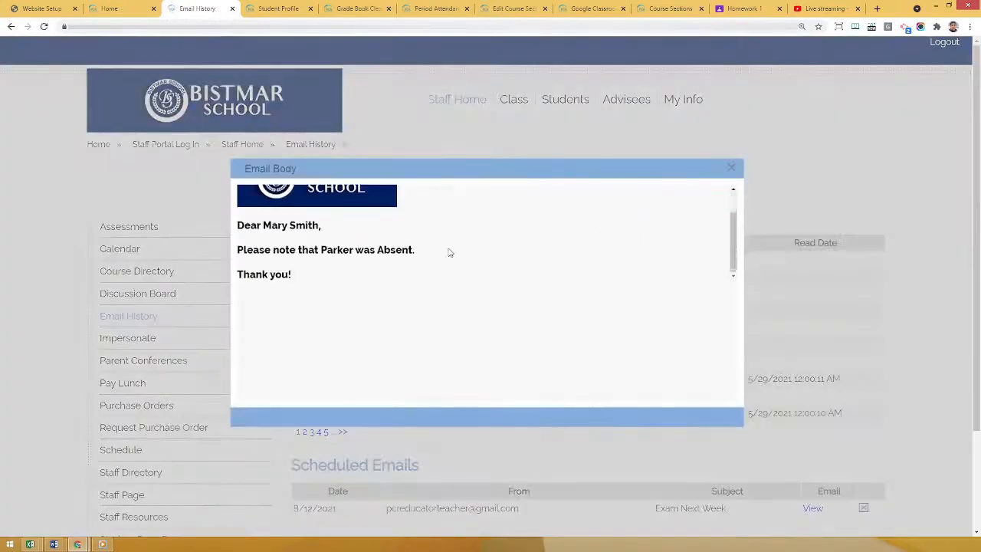
{"action": "left_click", "coordinate": [731, 167]}
Review the recipients and read dates of the Upcoming Test emails and the date of the scheduled "Exam Next Week" email.
{"action": "scroll", "coordinate": [783, 276], "scroll_direction": "down", "scroll_amount": 2}
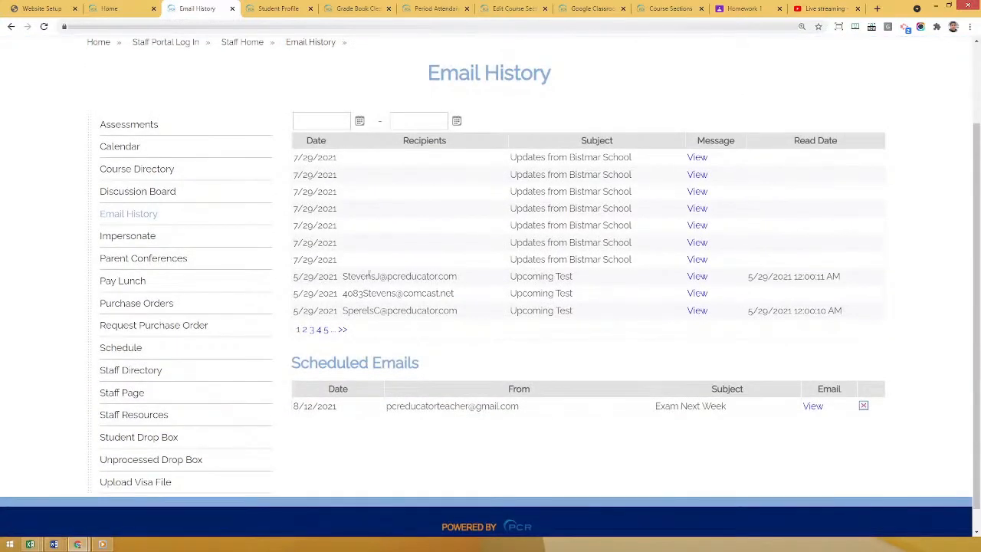
{"action": "left_click_drag", "start_coordinate": [360, 276], "coordinate": [456, 277]}
{"action": "left_click_drag", "start_coordinate": [759, 278], "coordinate": [841, 278]}
{"action": "left_click_drag", "start_coordinate": [769, 311], "coordinate": [842, 311]}
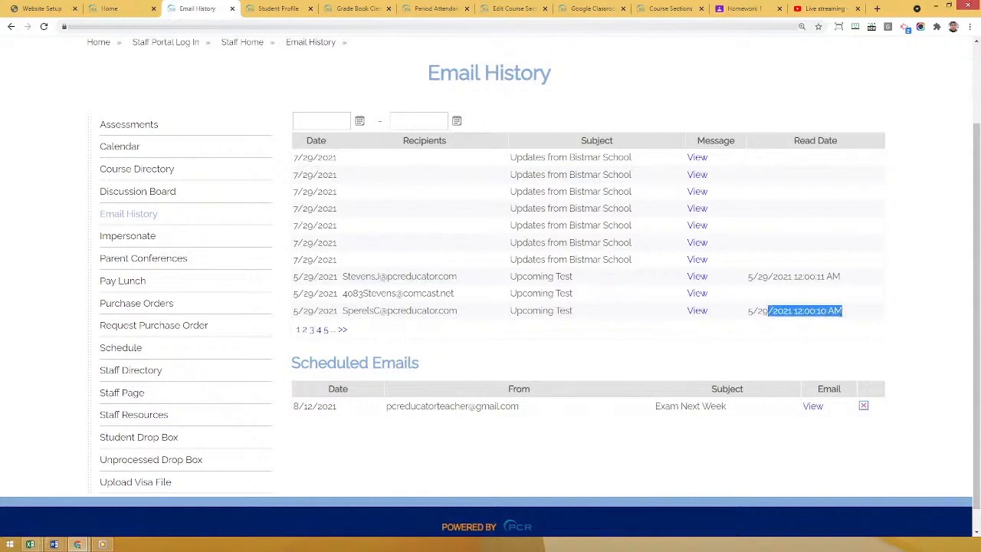
{"action": "left_click", "coordinate": [926, 258]}
{"action": "scroll", "coordinate": [925, 258], "scroll_direction": "down", "scroll_amount": 1}
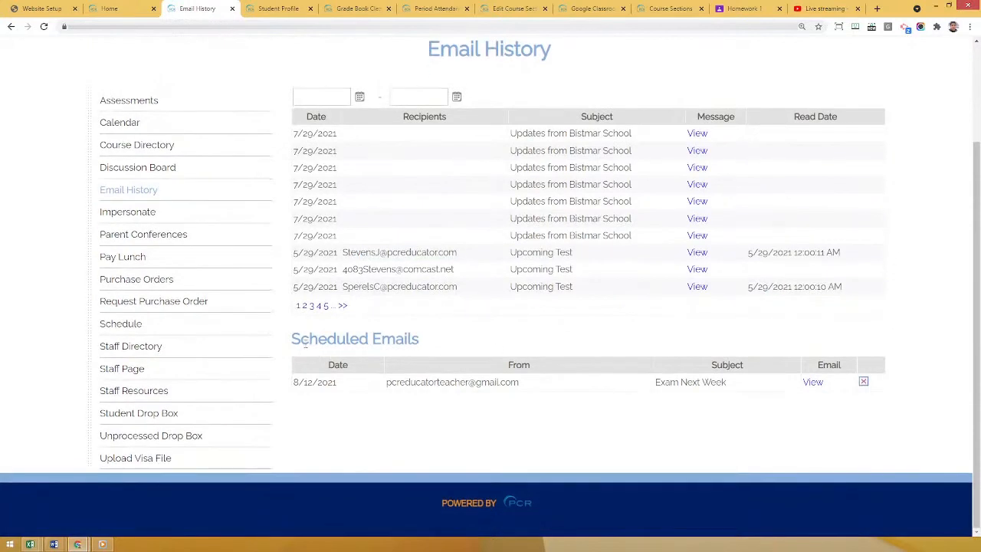
{"action": "left_click_drag", "start_coordinate": [297, 383], "coordinate": [344, 383]}
{"action": "left_click", "coordinate": [364, 406]}
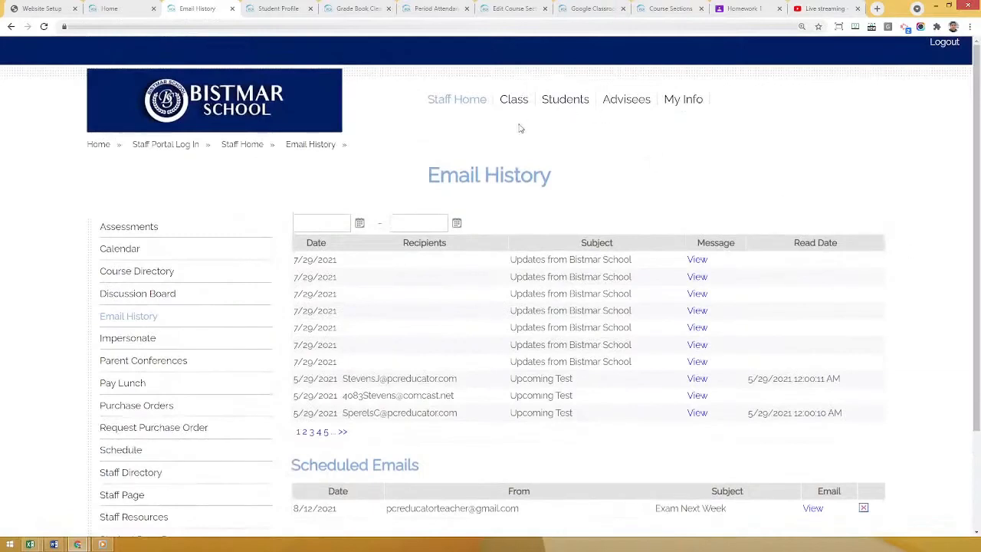
Open the profile of the first student listed for the Alg II/Trig (Hon) section.
{"action": "left_click", "coordinate": [564, 108]}
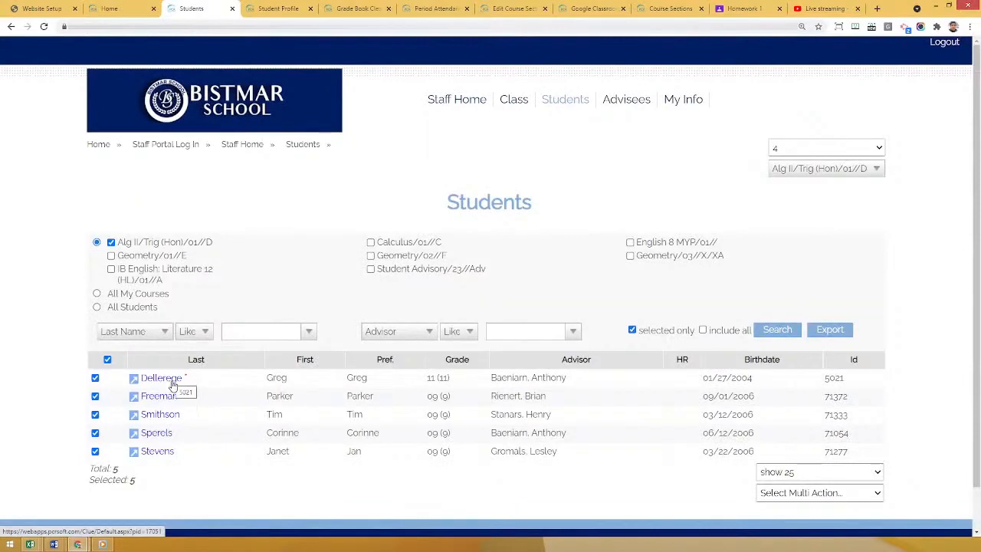
{"action": "left_click", "coordinate": [163, 385]}
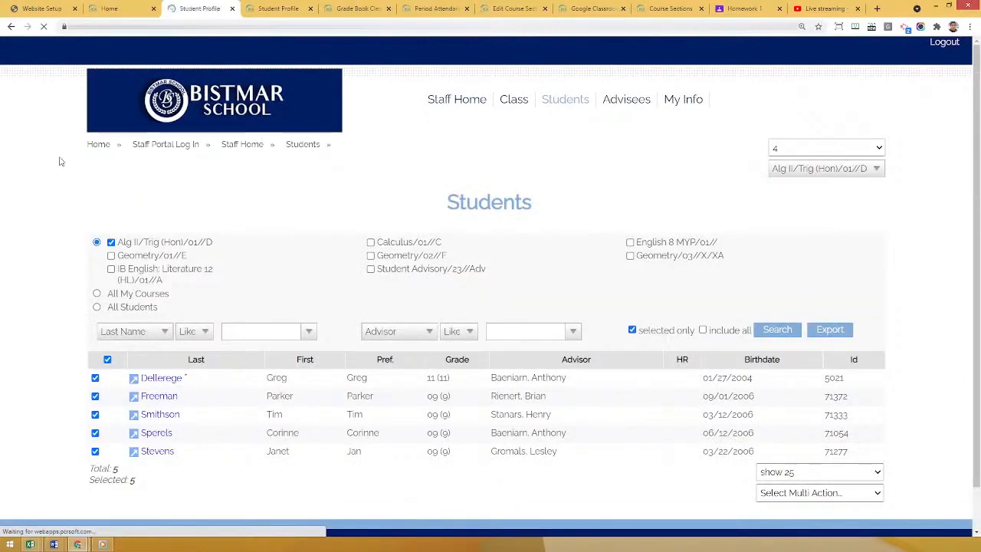
{"action": "scroll", "coordinate": [200, 194], "scroll_direction": "down", "scroll_amount": 1}
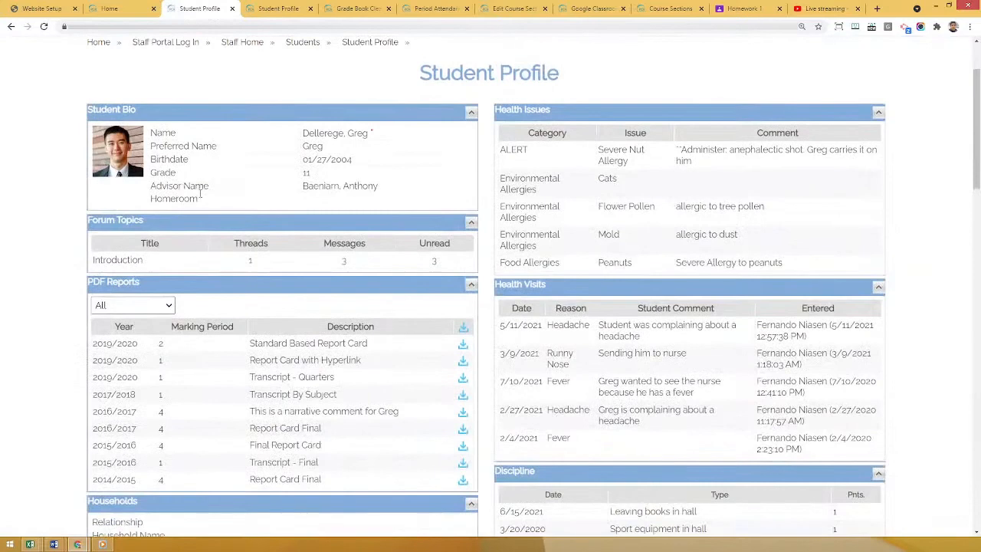
Add a health visit for the student with the reason Fever and the comment "Not feeling well", and save it.
{"action": "left_click", "coordinate": [514, 288]}
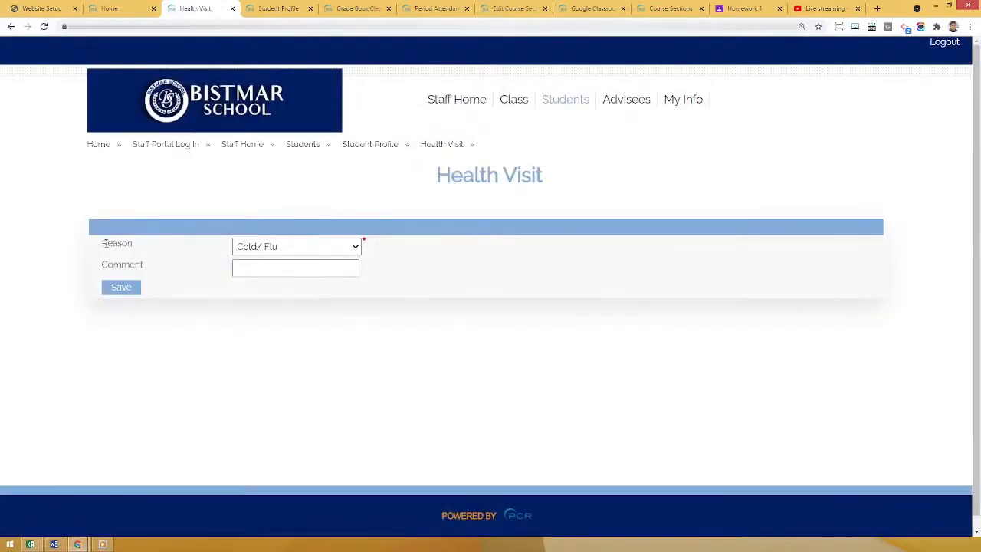
{"action": "left_click_drag", "start_coordinate": [106, 242], "coordinate": [131, 244]}
{"action": "left_click", "coordinate": [184, 244]}
{"action": "left_click", "coordinate": [291, 248]}
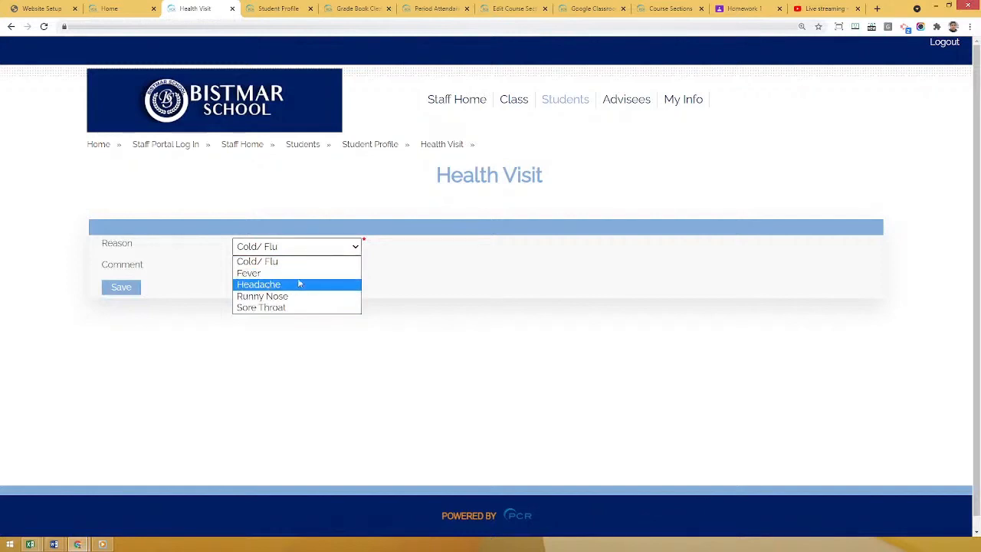
{"action": "left_click", "coordinate": [302, 273]}
{"action": "left_click", "coordinate": [268, 274]}
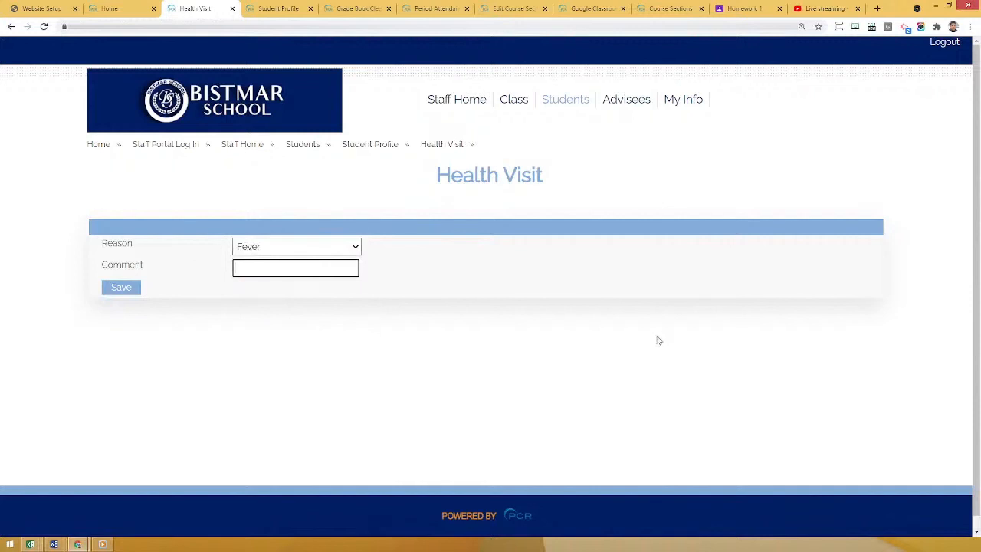
{"action": "type", "text": "Not feeling well"}
{"action": "left_click", "coordinate": [123, 288]}
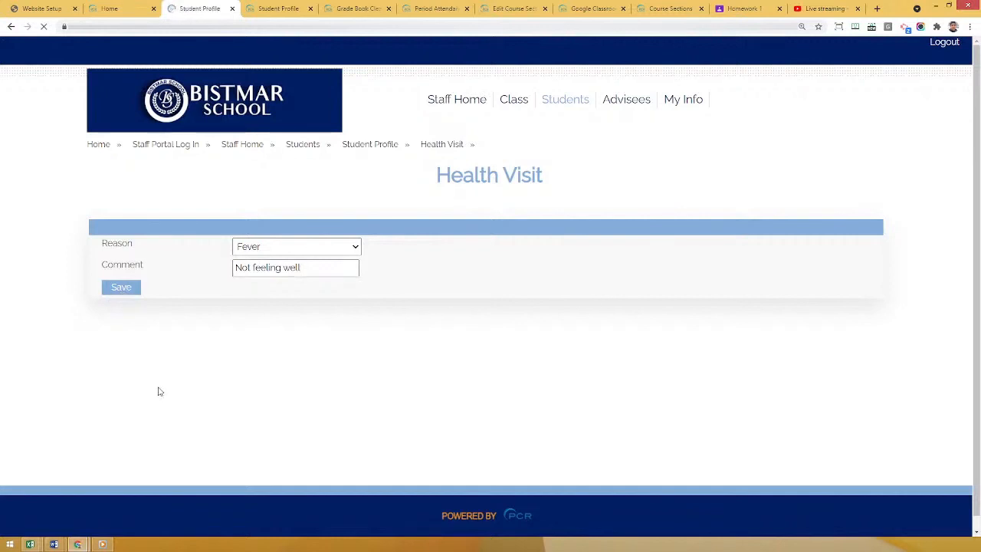
Check the new Fever entry in the student's Health Visits, including its comment and who entered it.
{"action": "scroll", "coordinate": [682, 322], "scroll_direction": "down", "scroll_amount": 1}
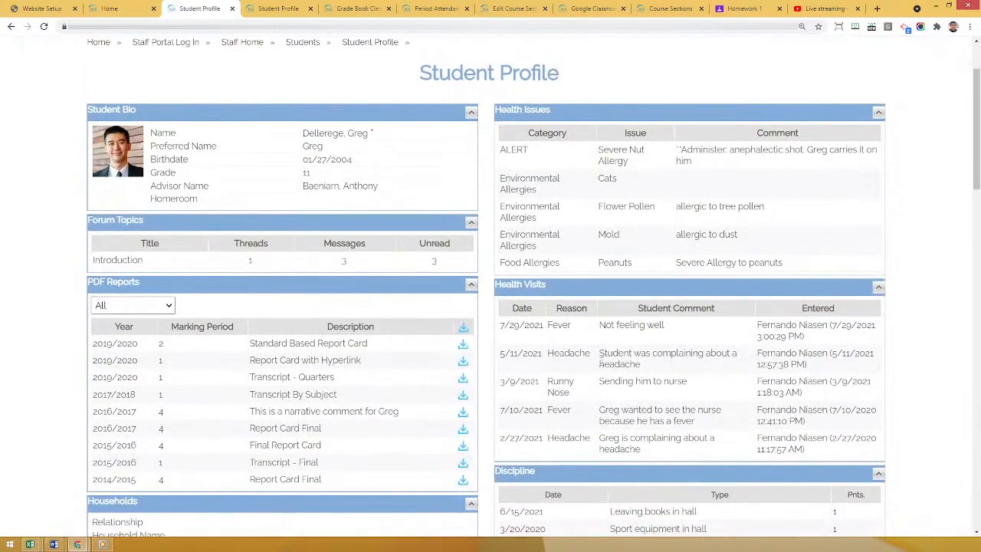
{"action": "left_click_drag", "start_coordinate": [548, 325], "coordinate": [663, 325]}
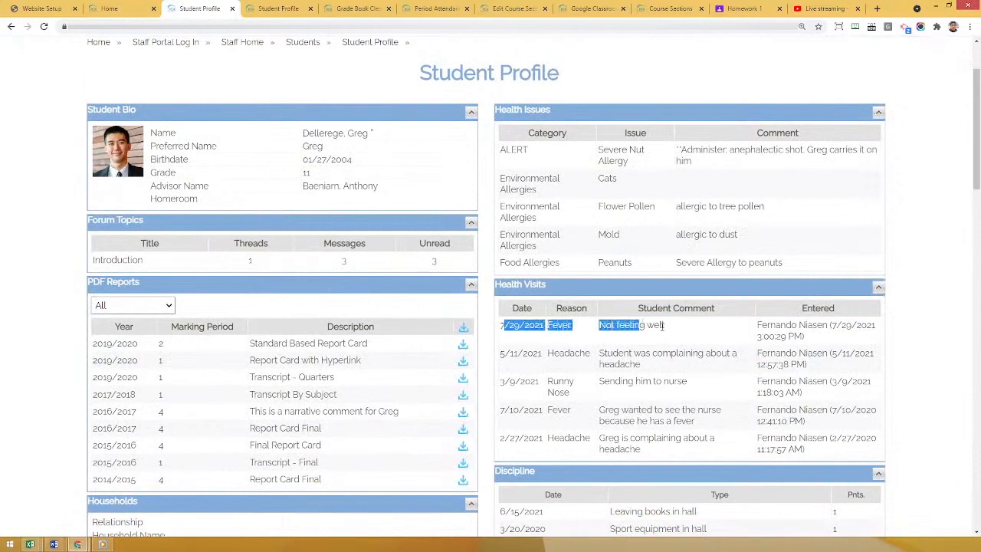
{"action": "mouse_move", "coordinate": [759, 325]}
{"action": "left_mouse_down"}
{"action": "mouse_move", "coordinate": [822, 325]}
{"action": "mouse_move", "coordinate": [833, 338]}
{"action": "mouse_move", "coordinate": [779, 337]}
{"action": "left_mouse_up"}
{"action": "left_click", "coordinate": [776, 337]}
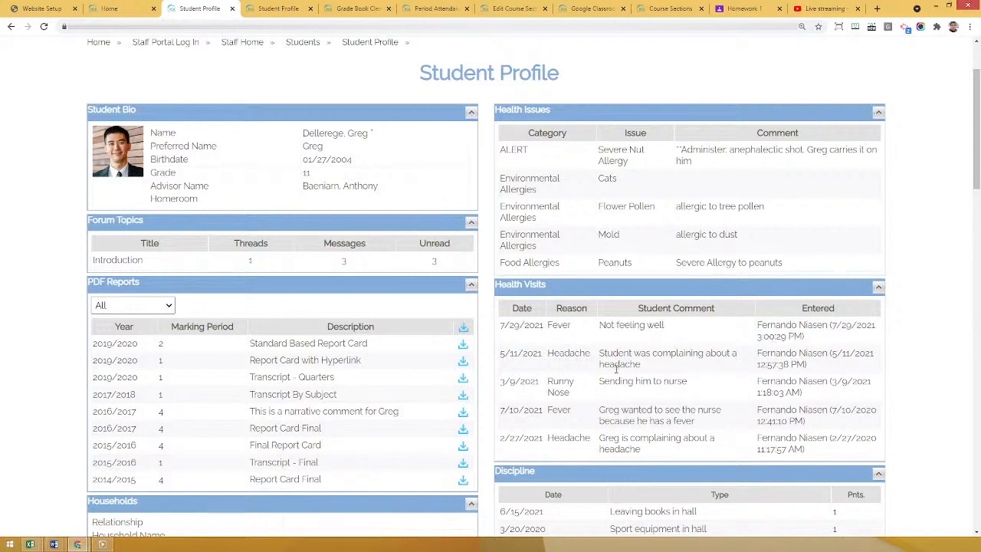